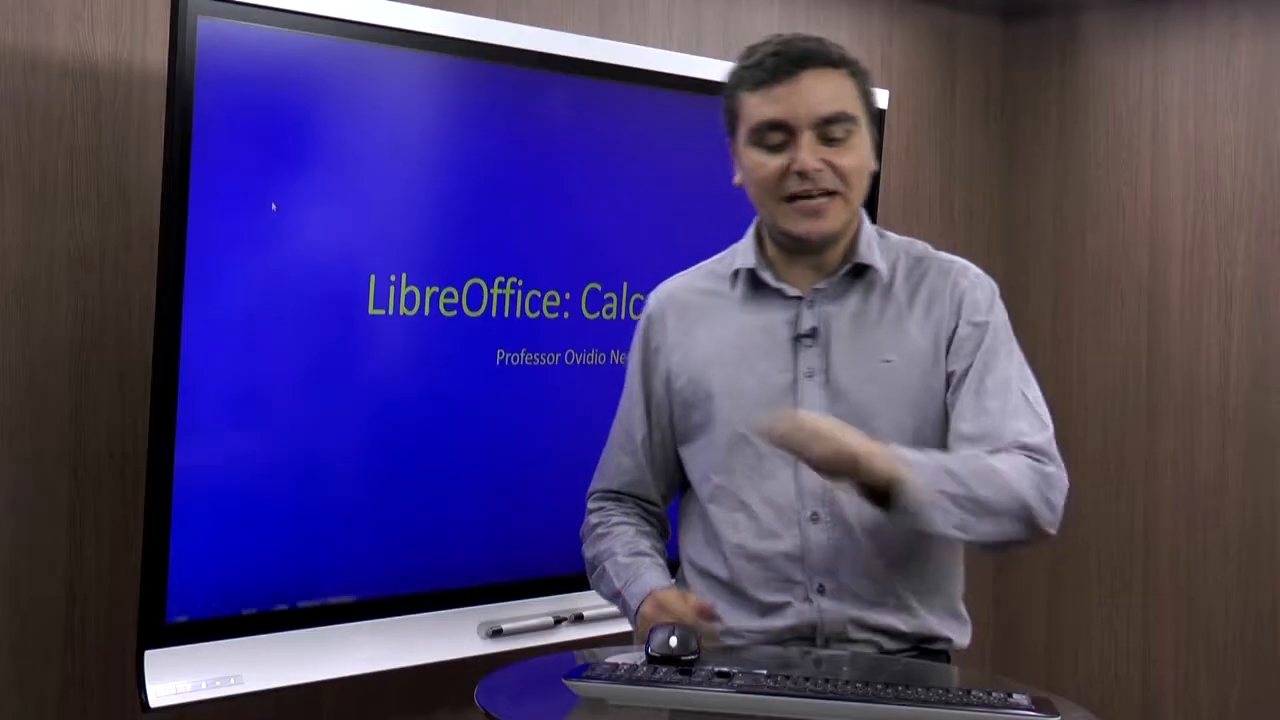
- Launch LibreOffice Calc from the LibreOffice 4.3 folder in the Start menu's programs list
key(super)
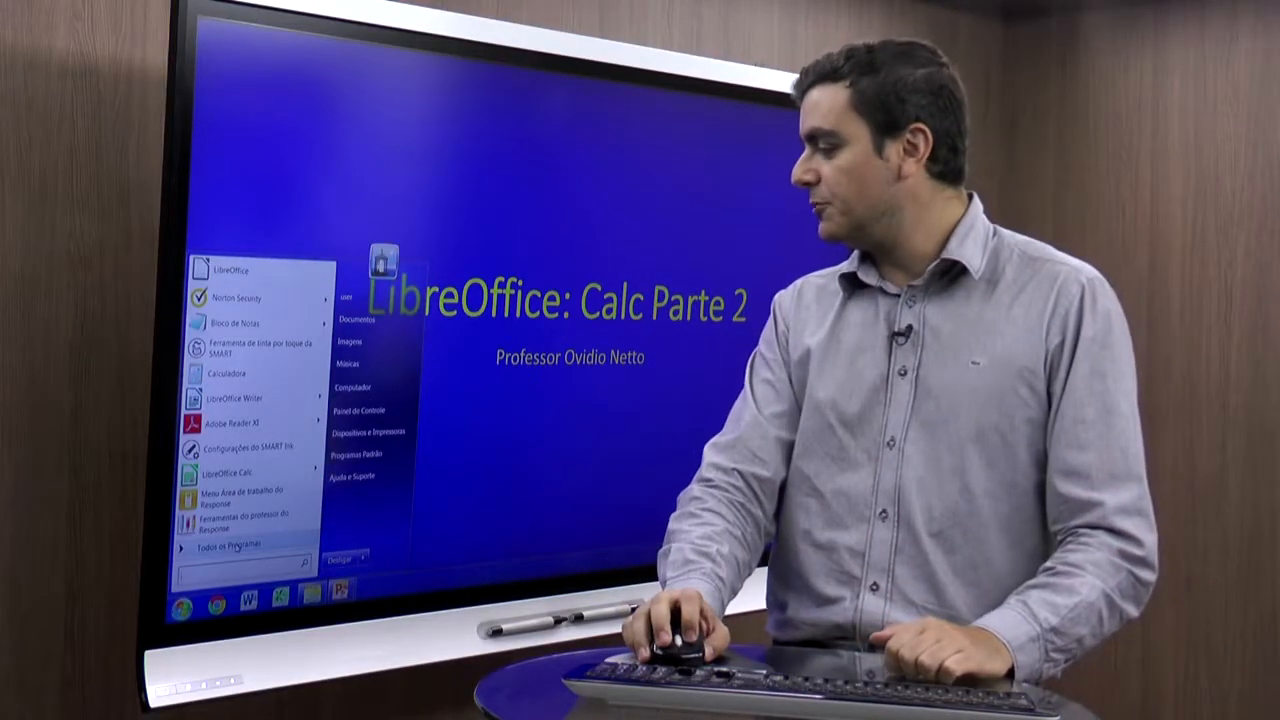
click(233, 547)
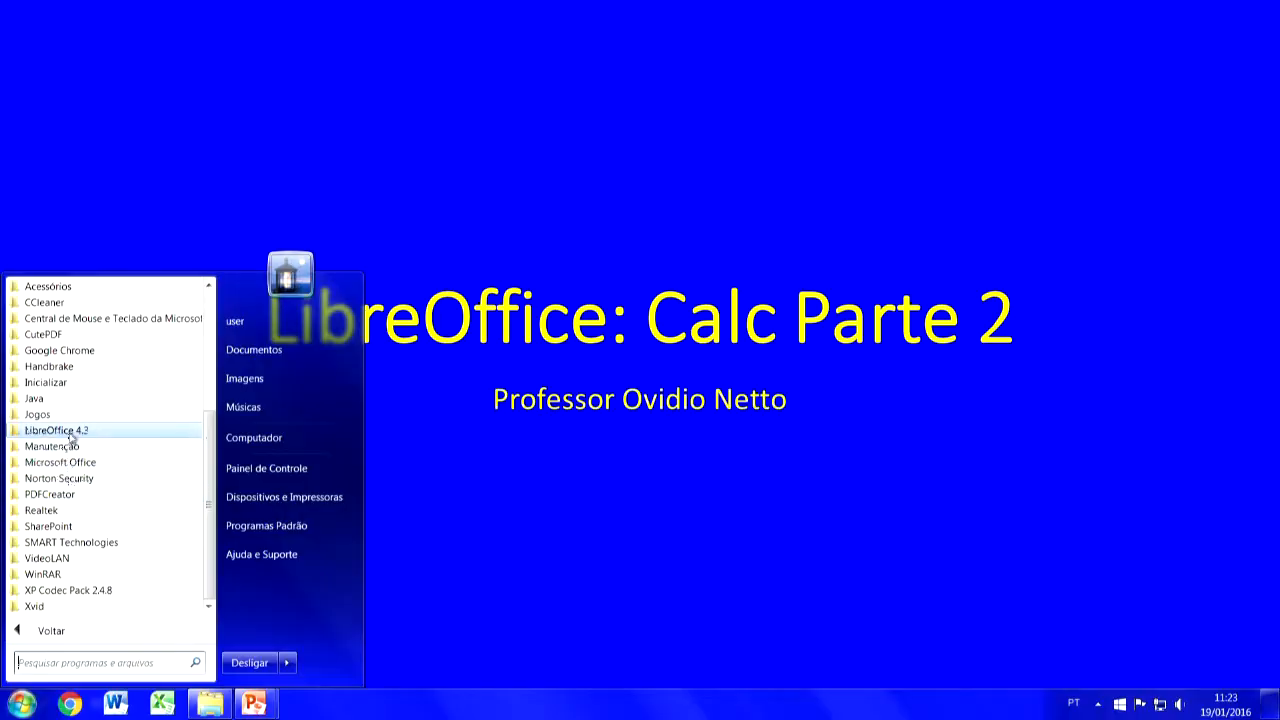
click(72, 432)
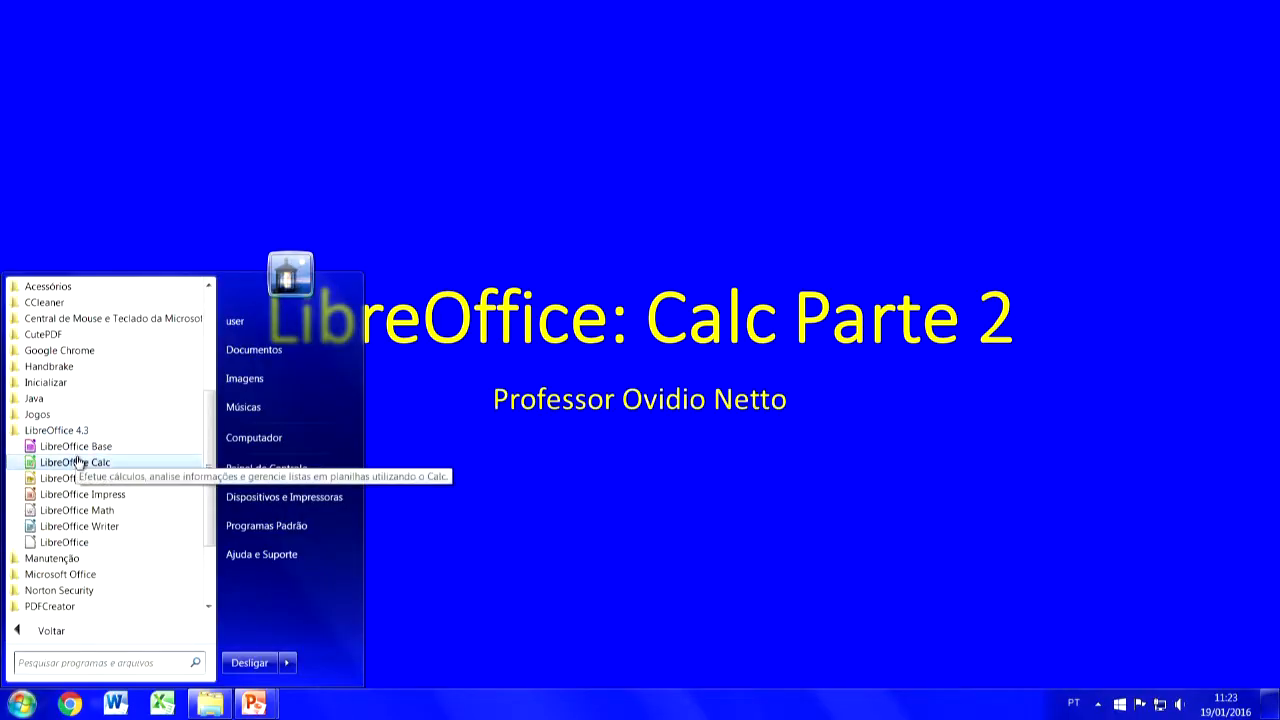
click(77, 461)
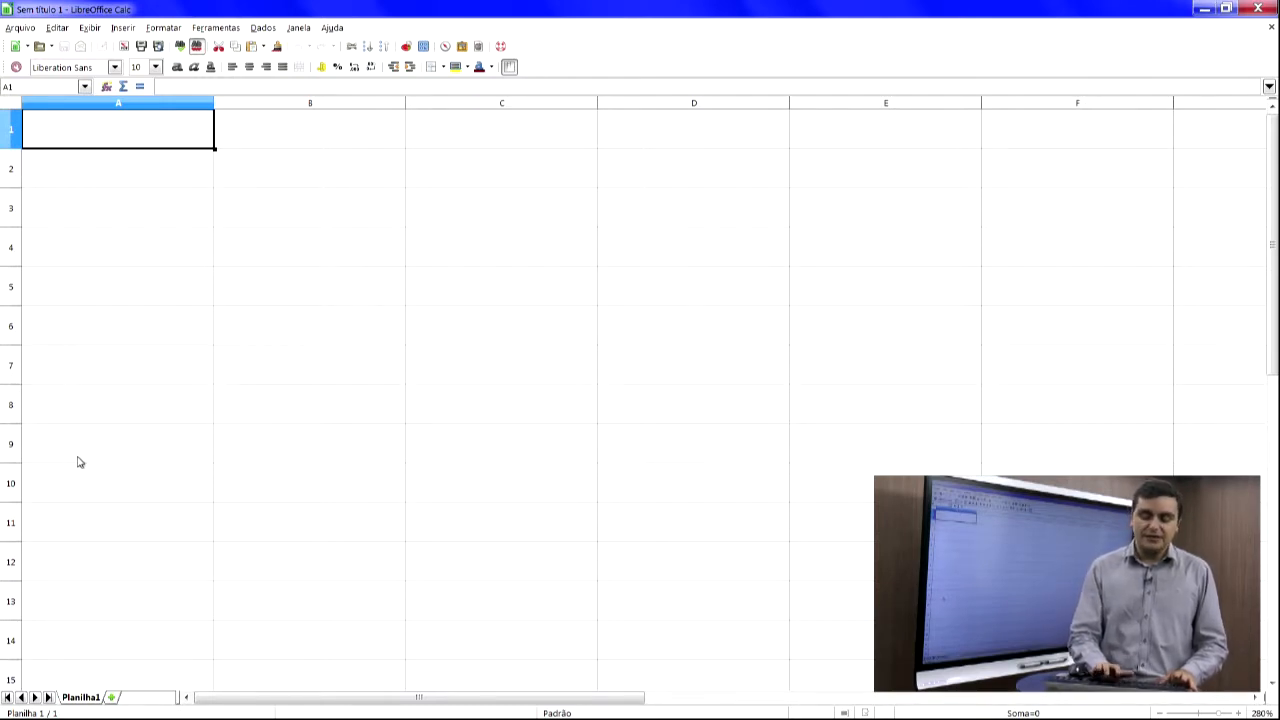
- Enter the formula =agora() in cell A1
text(=a)
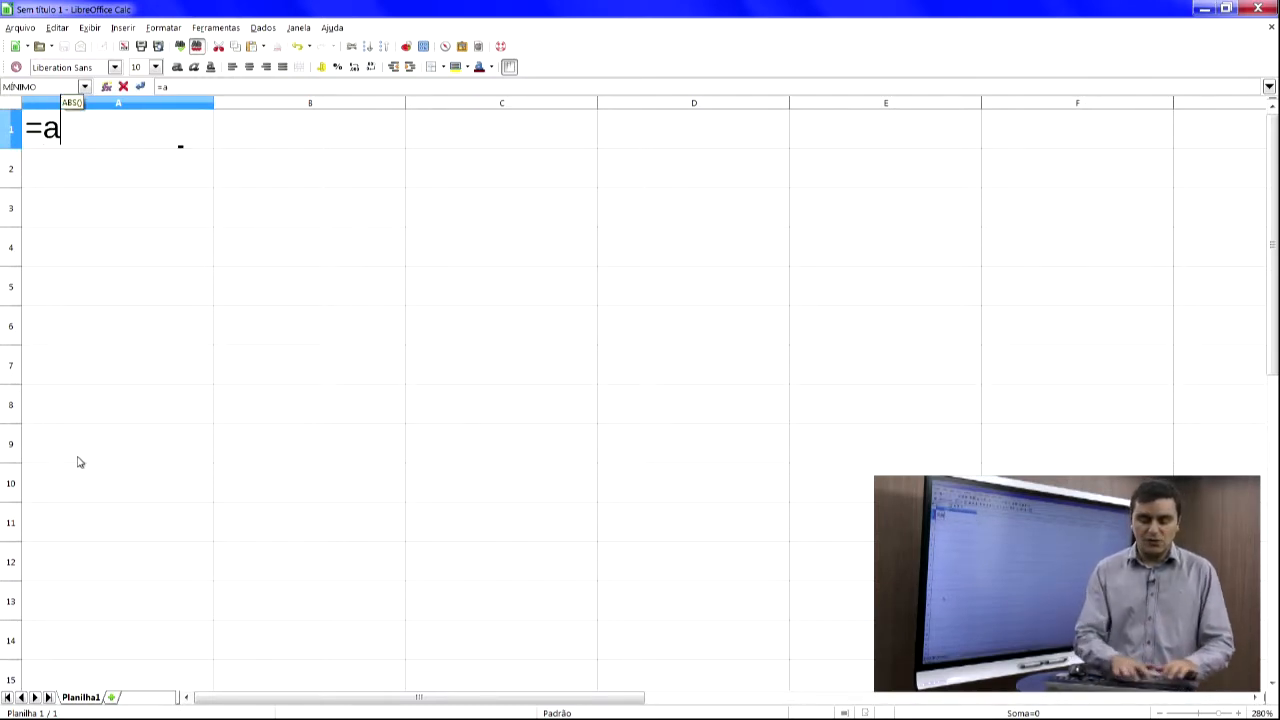
text(gora())
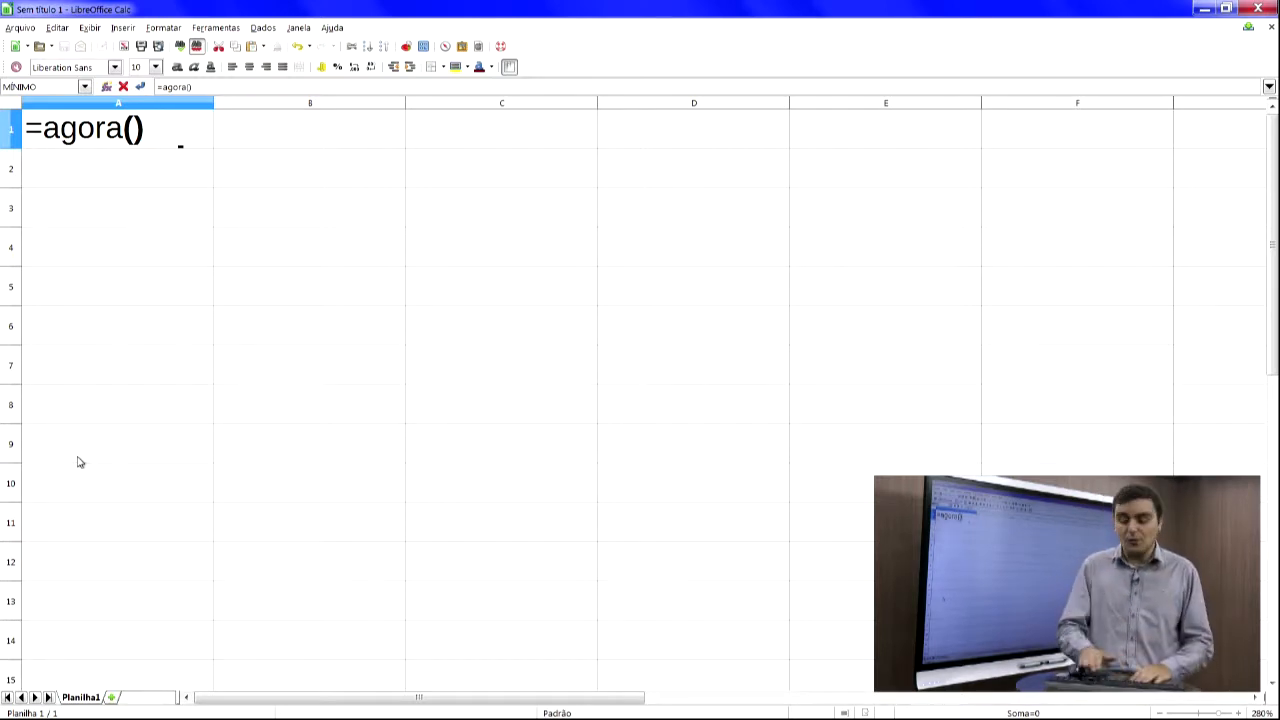
key(Return)
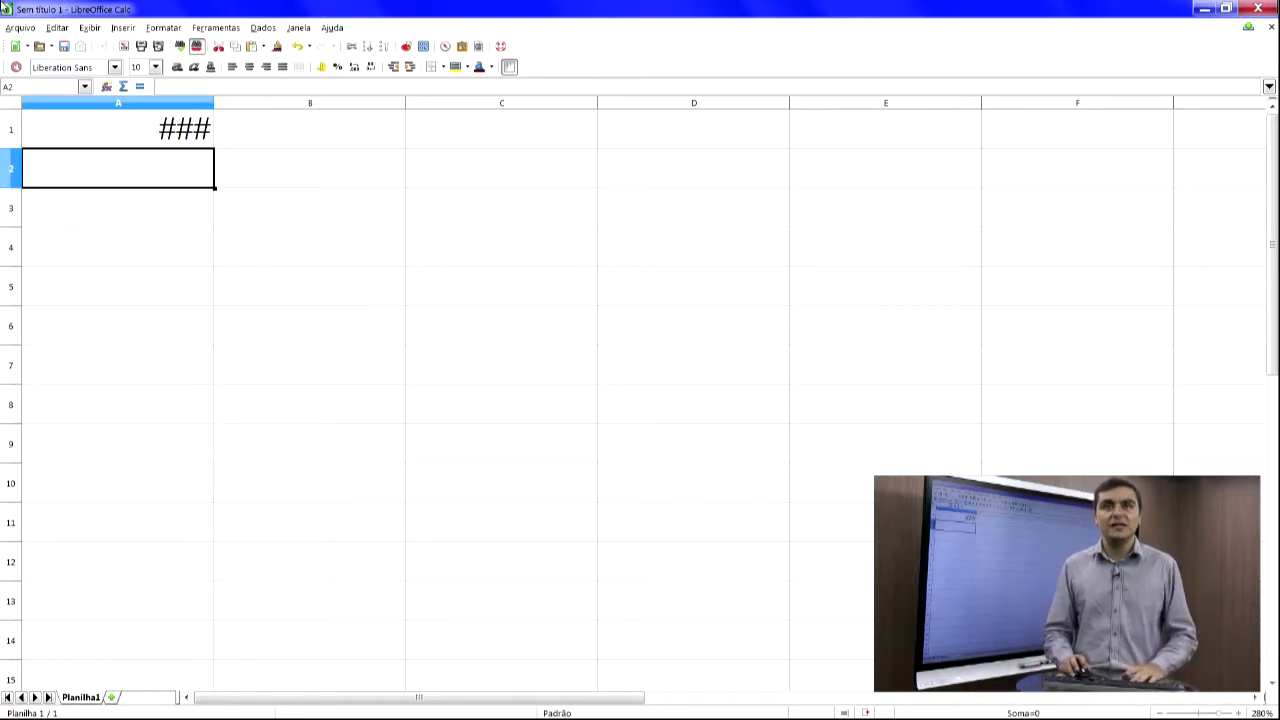
- Widen column A to fit the date and time returned by the AGORA formula
click(210, 104)
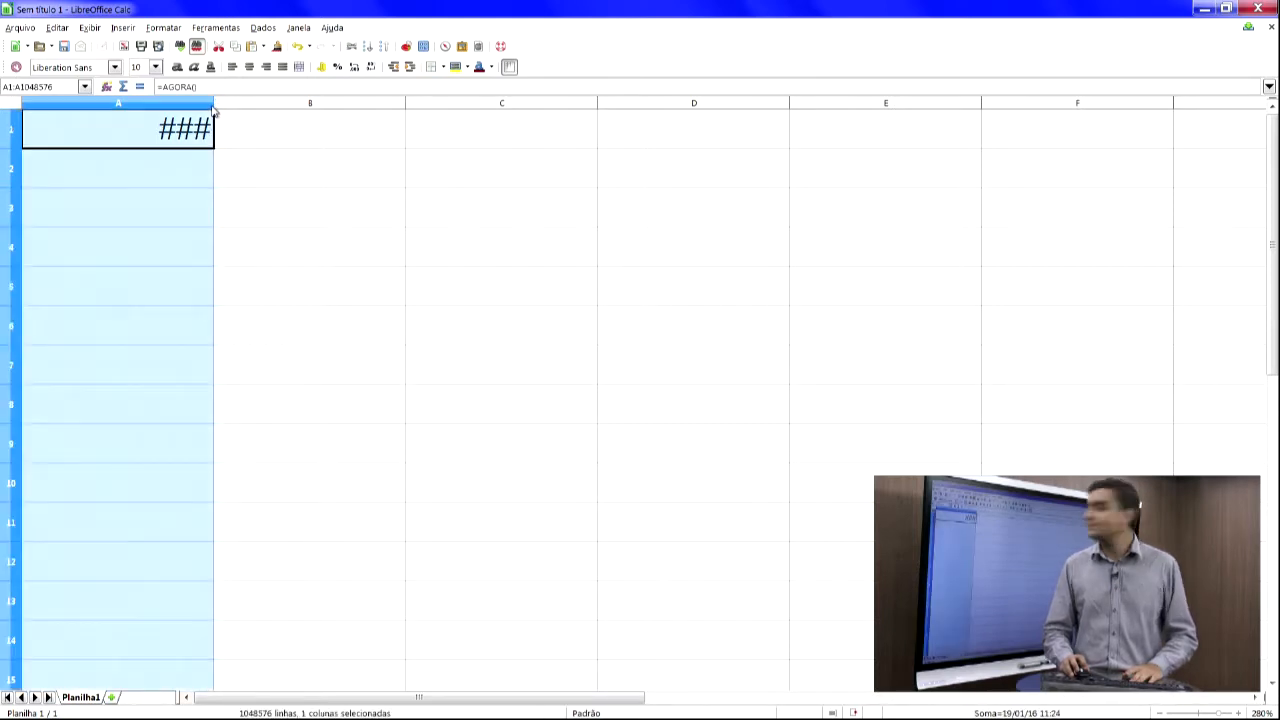
click(214, 104)
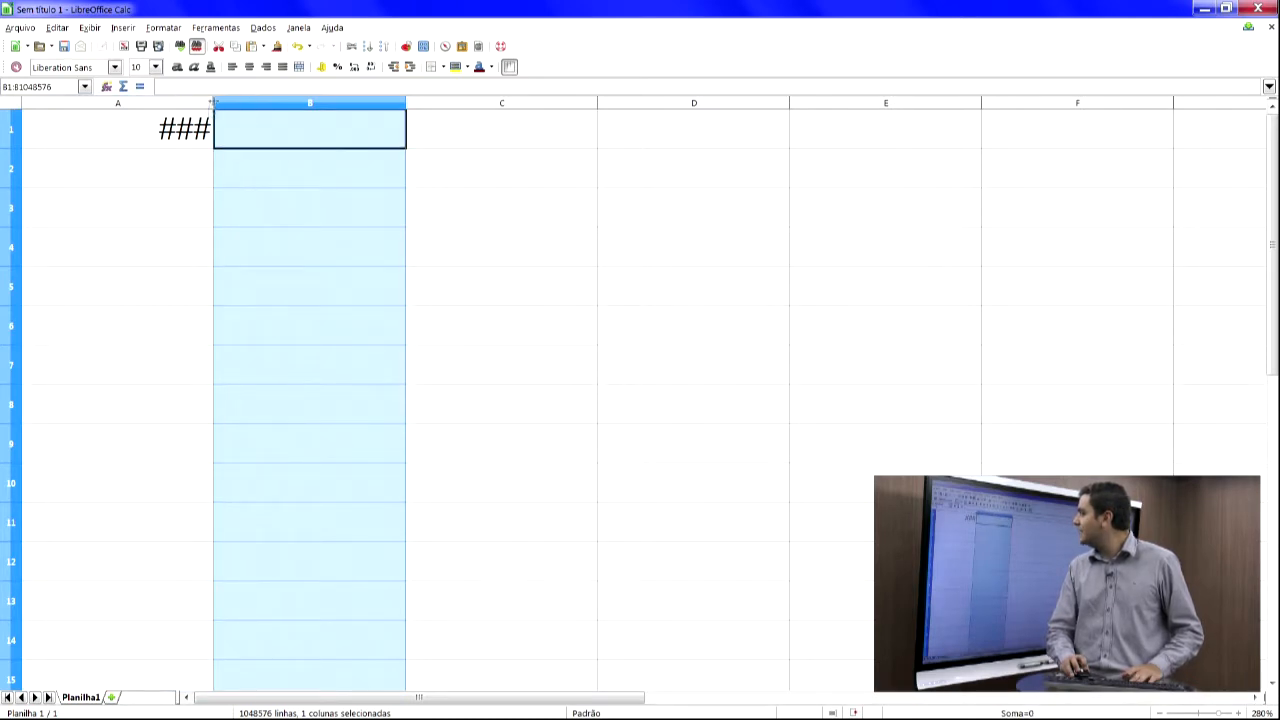
click(187, 192)
drag(213, 103, 269, 103)
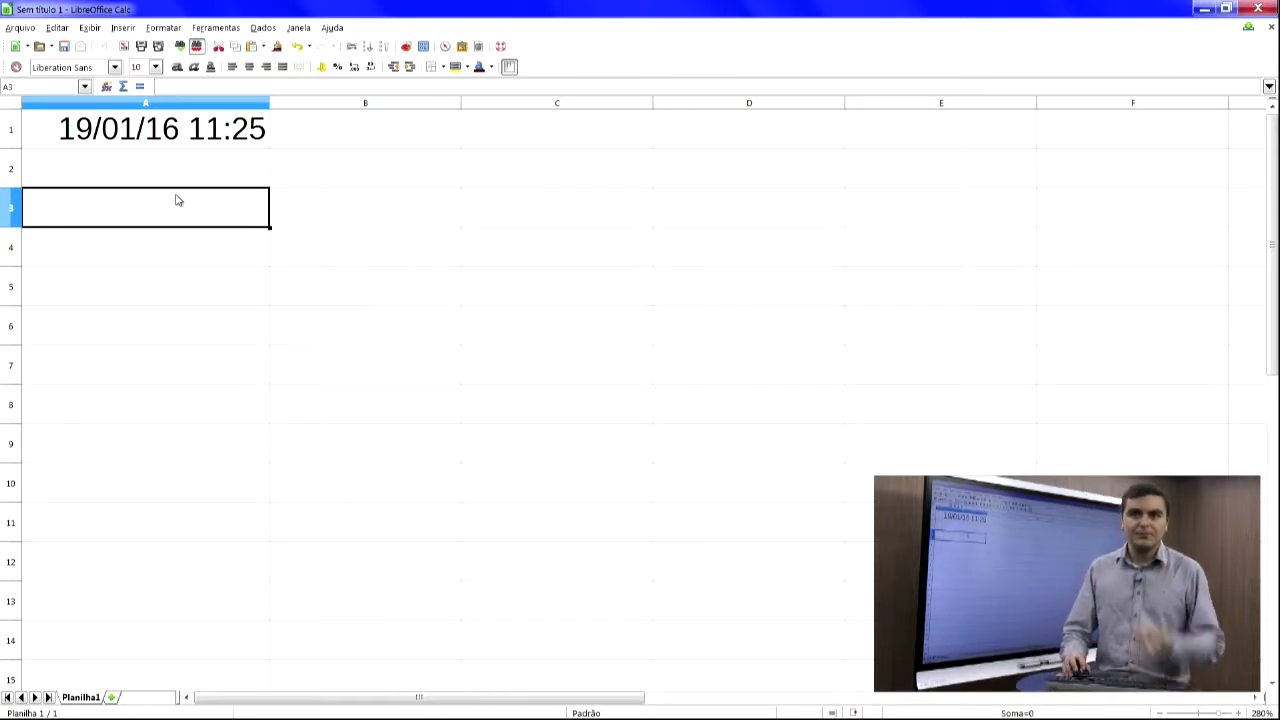
- Use the Function Wizard to choose HOJE, then complete the formula =hoje() in cell A3
click(106, 87)
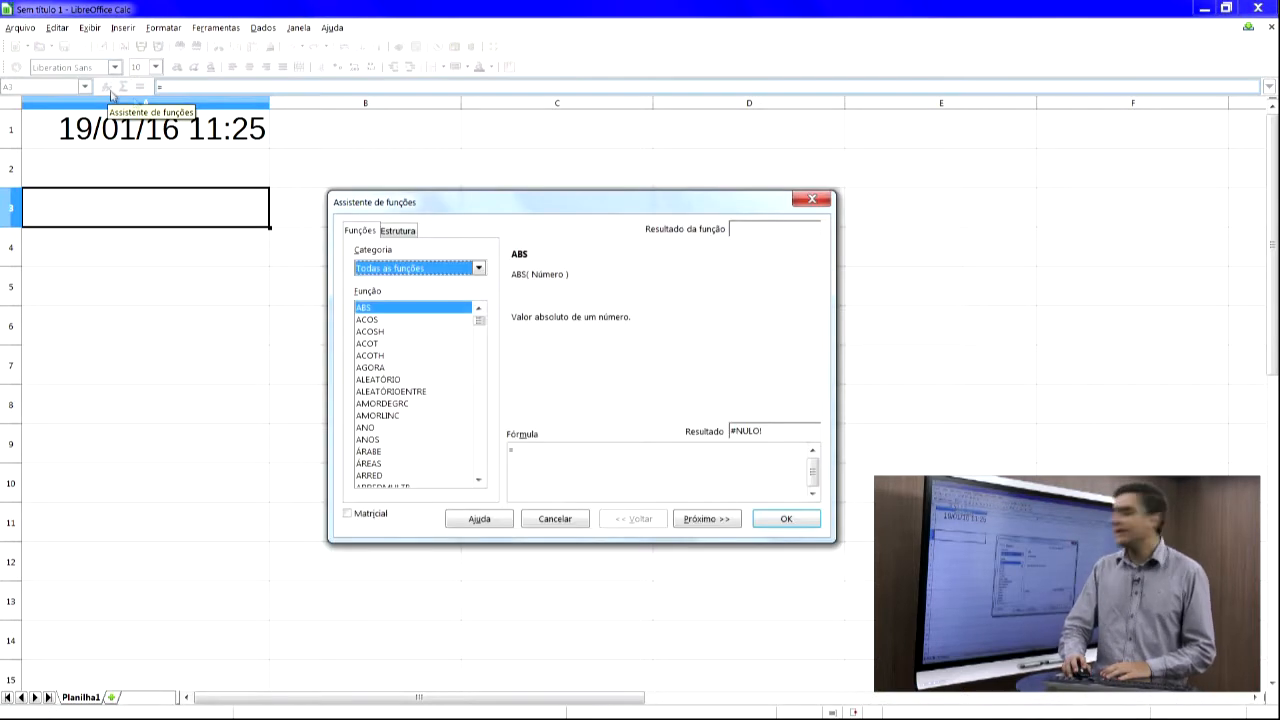
click(414, 310)
click(414, 315)
key(h)
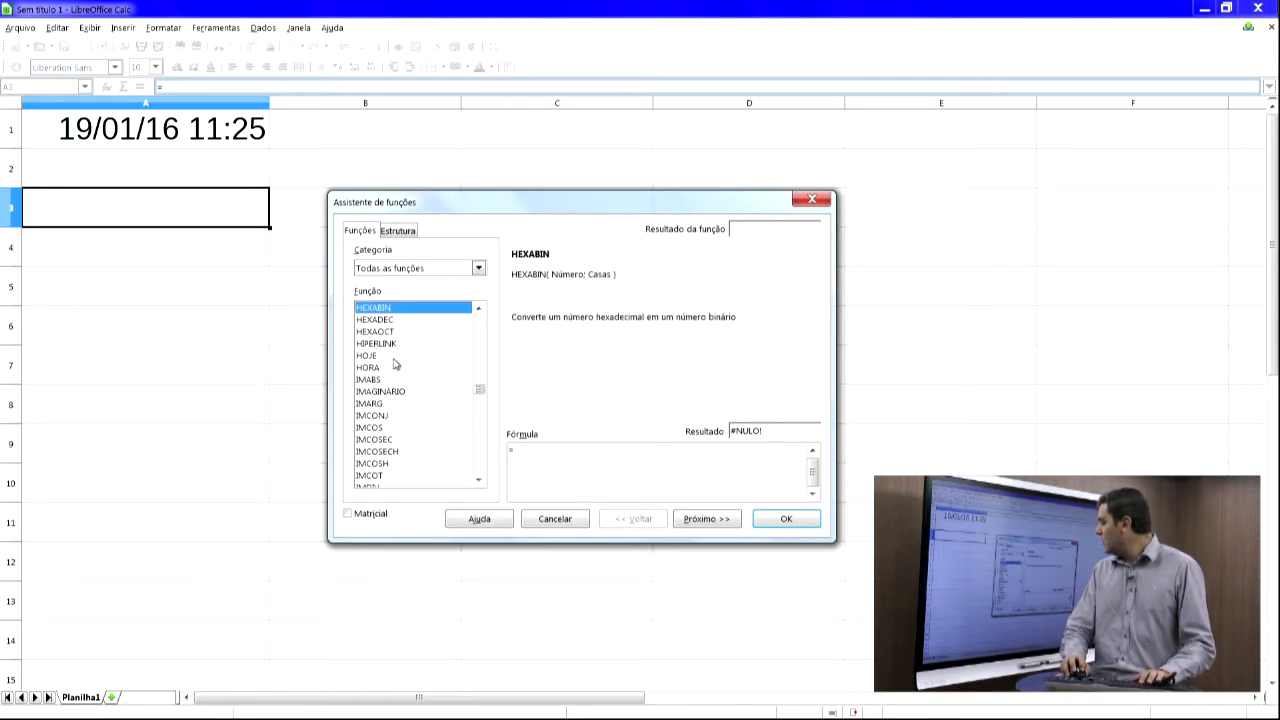
click(394, 358)
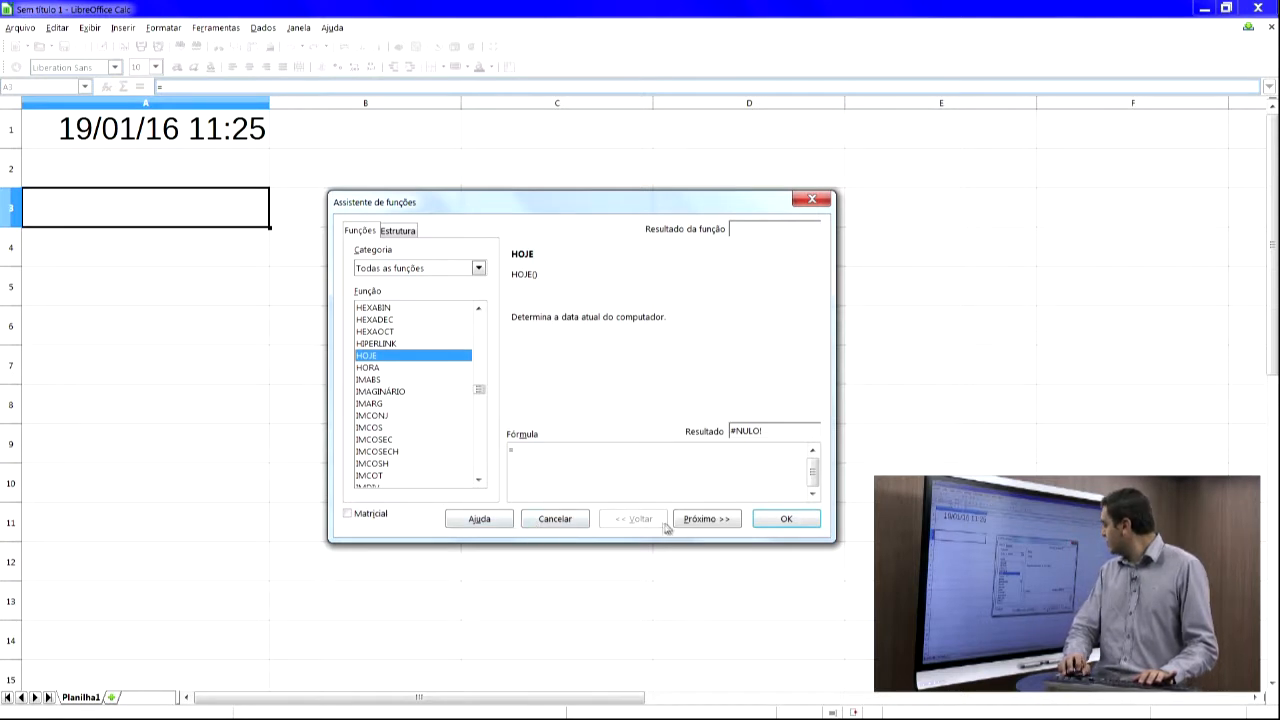
click(784, 521)
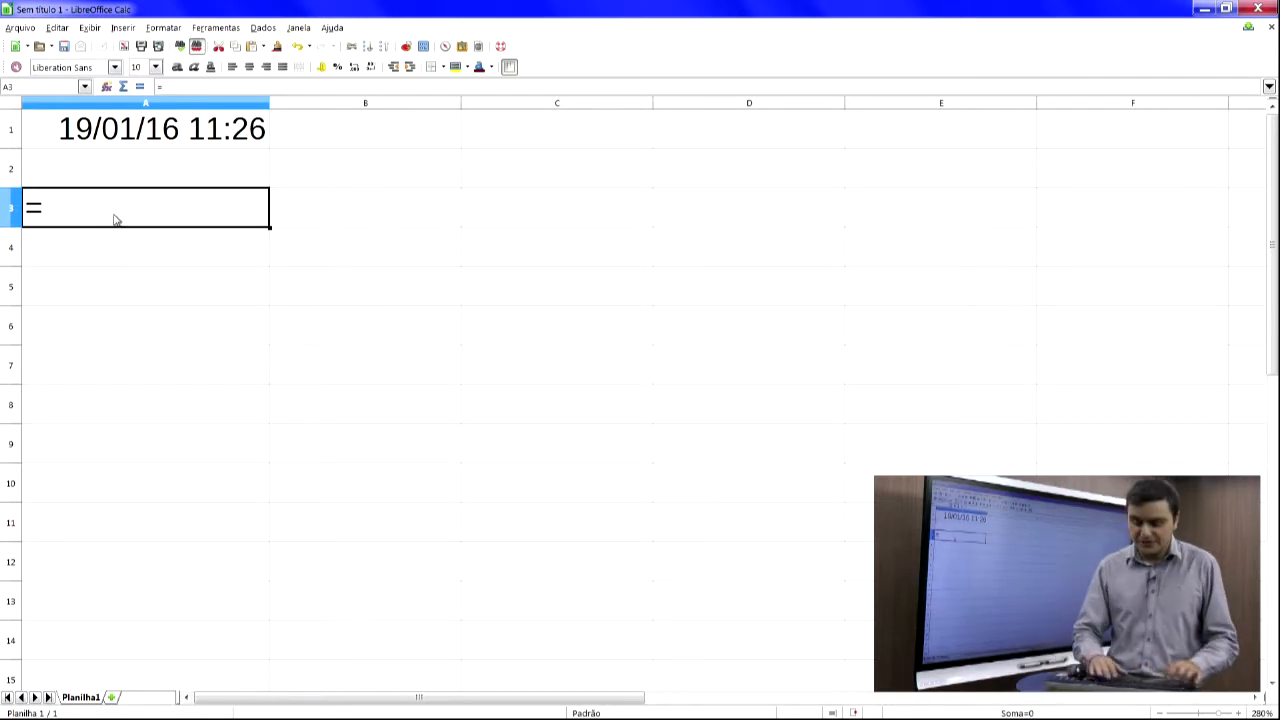
text(hoje)
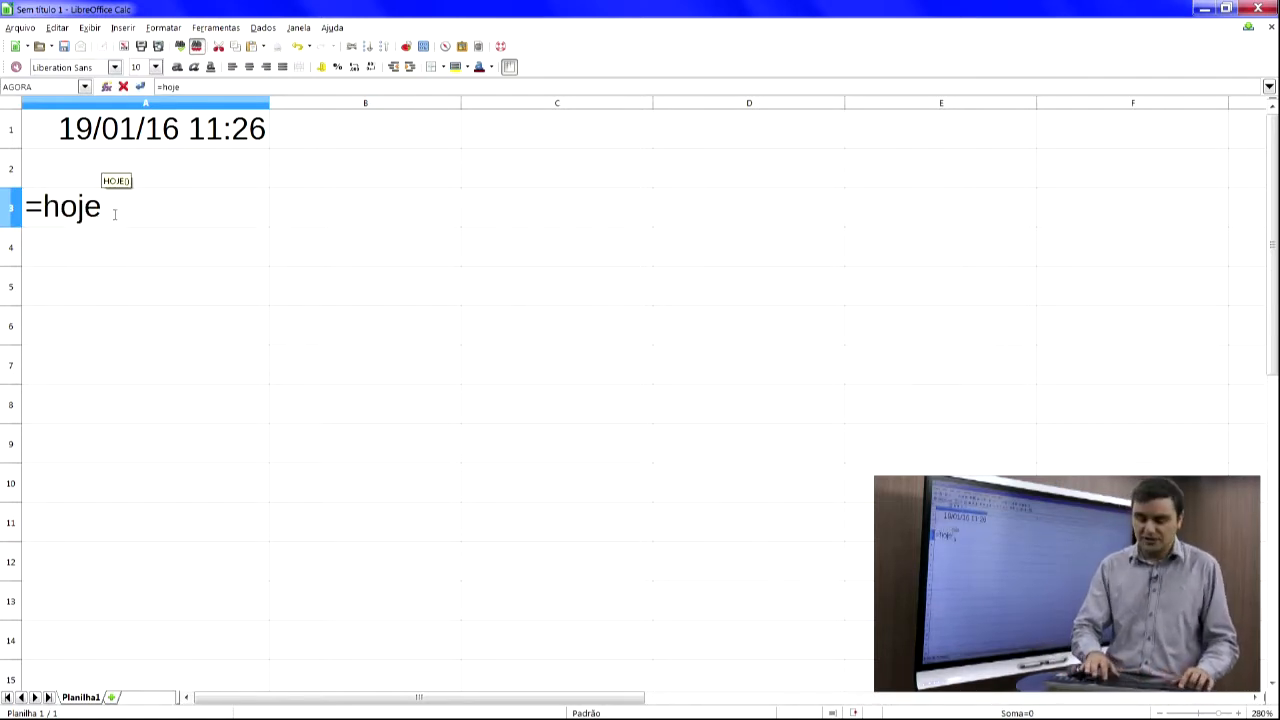
text(())
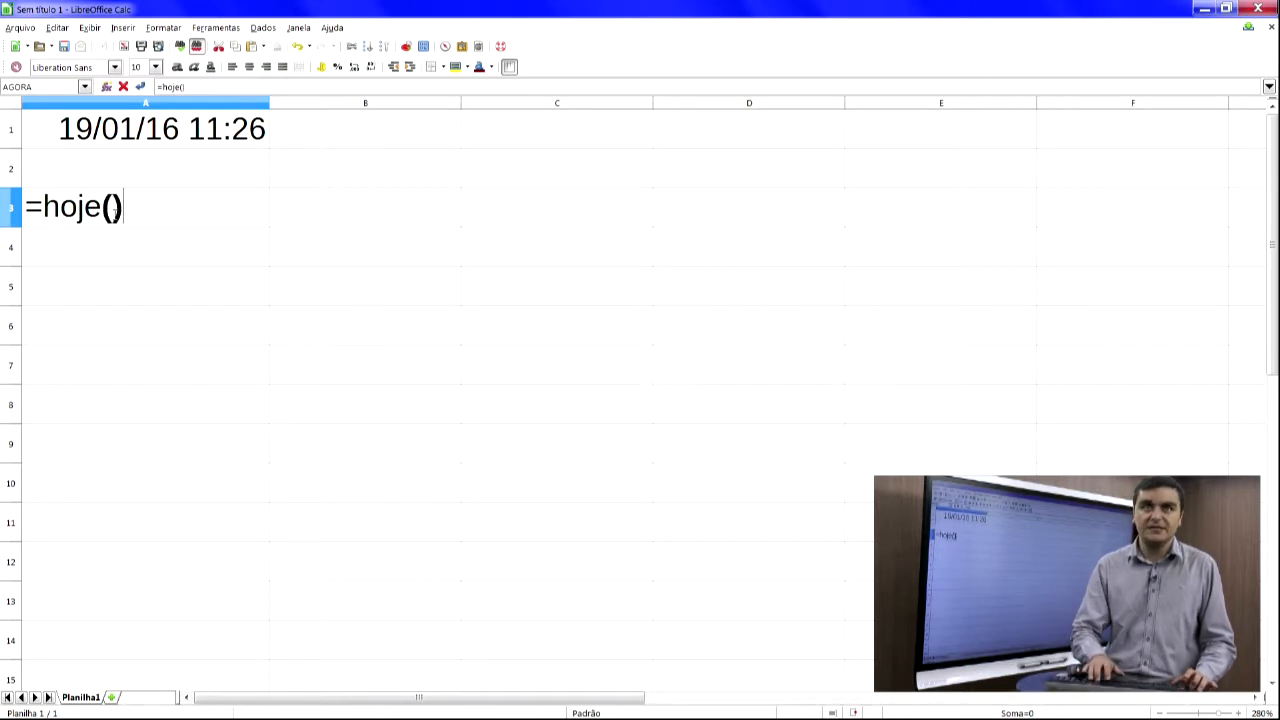
key(Return)
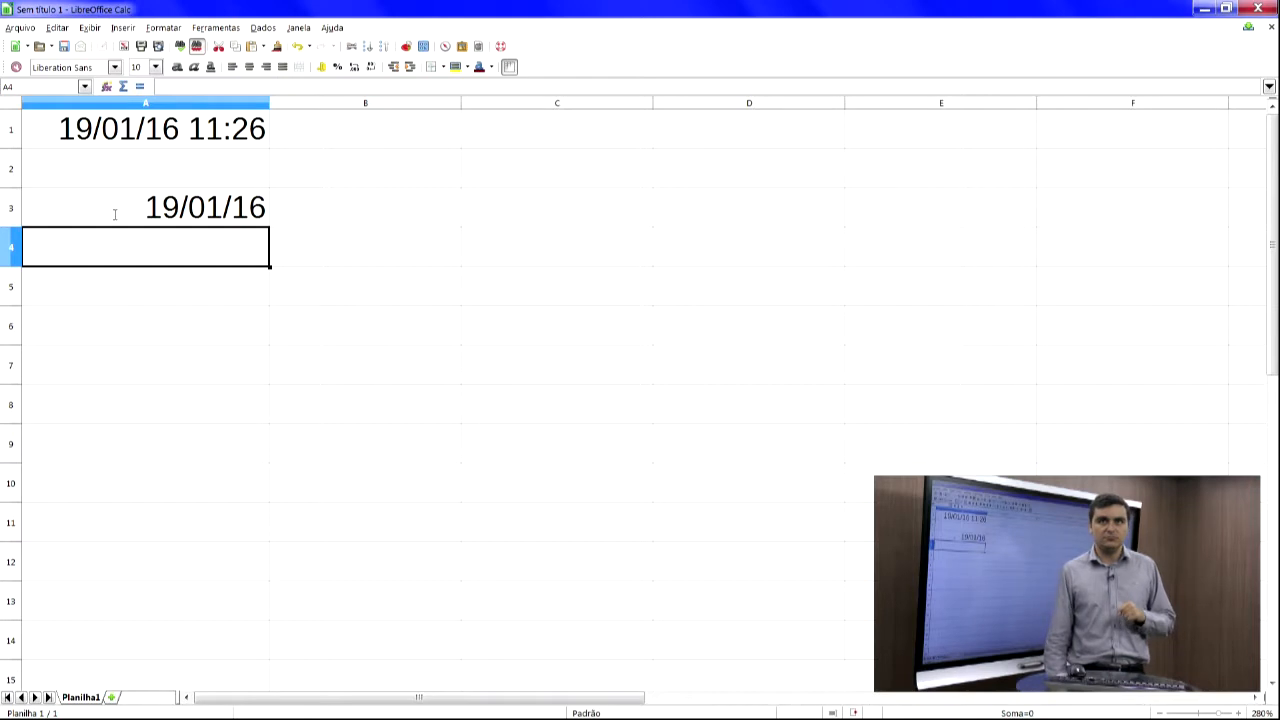
- Enter =hora() in cell A5, then delete the cell's contents
key(Return)
text(=hora())
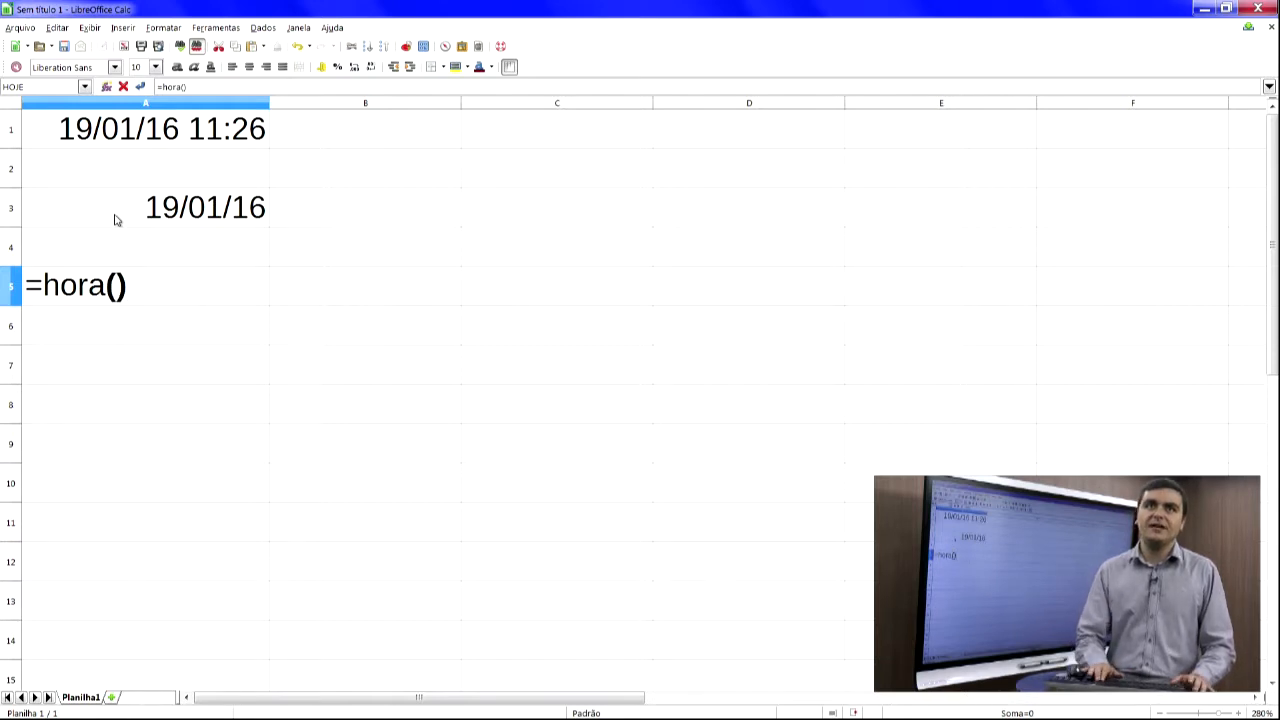
key(Return)
key(Up)
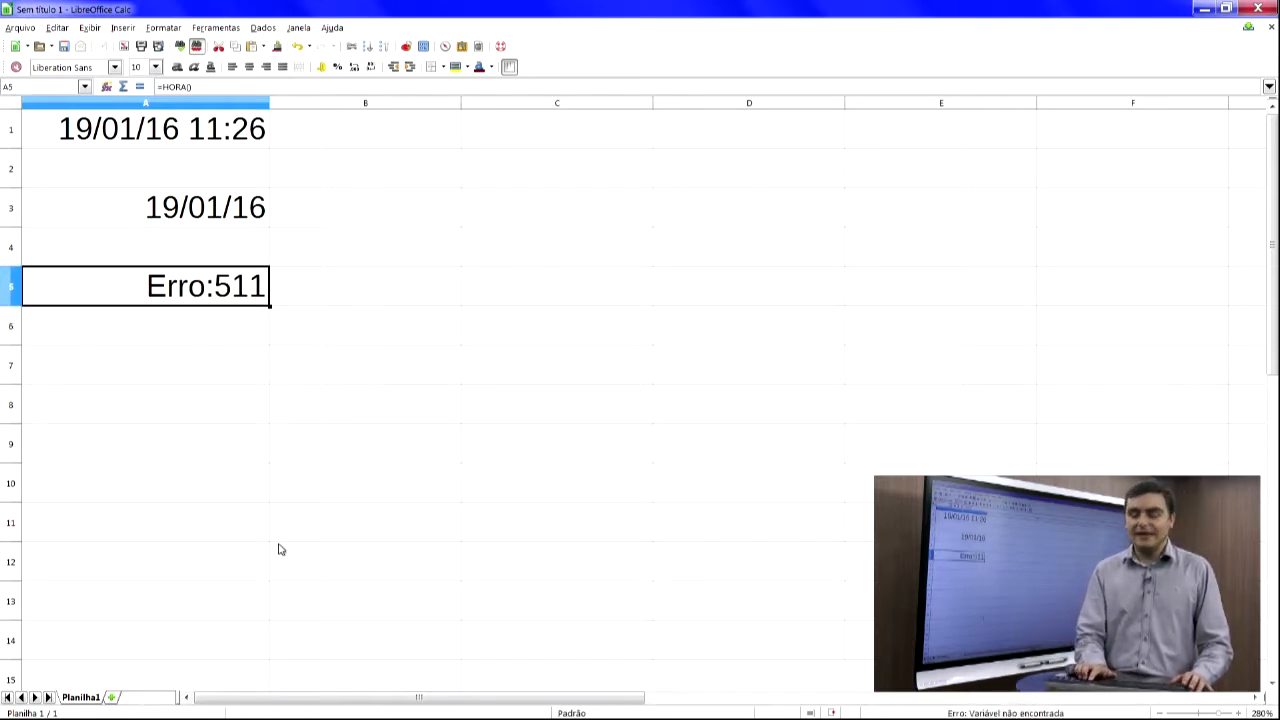
key(Delete)
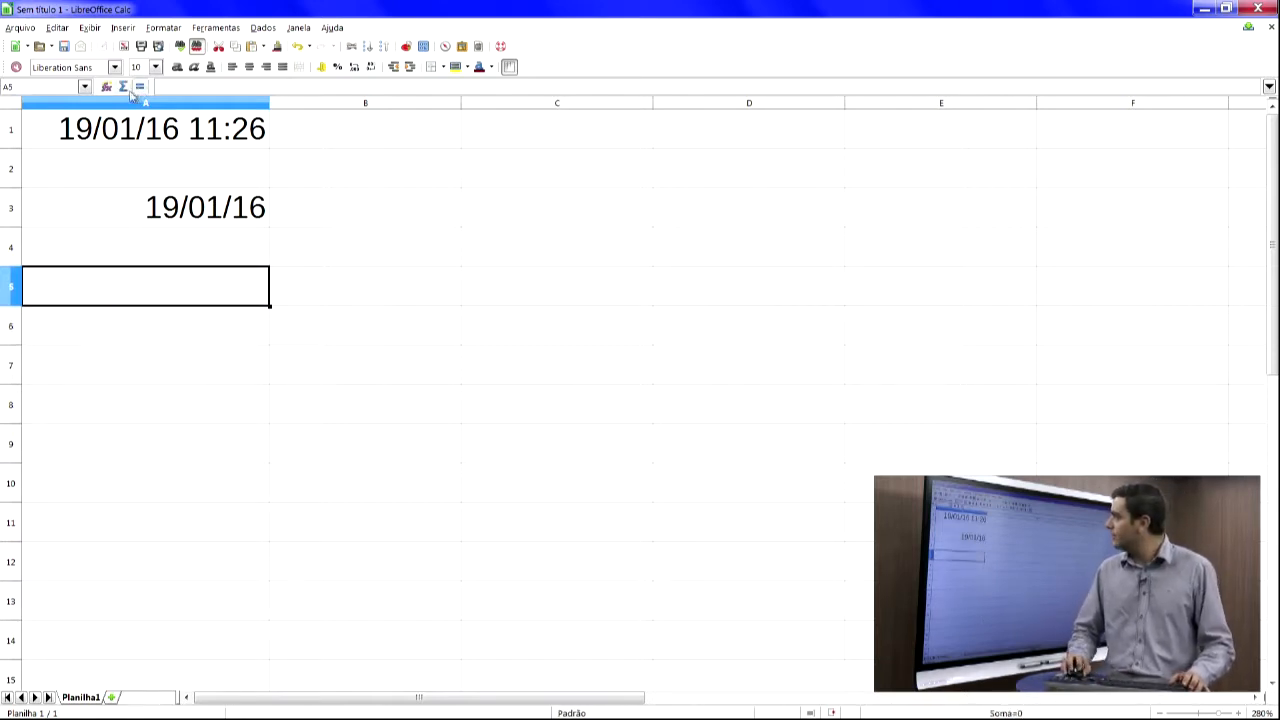
- Try to insert the HORA function into cell A5 through the Function Wizard, then erase the entry
click(106, 87)
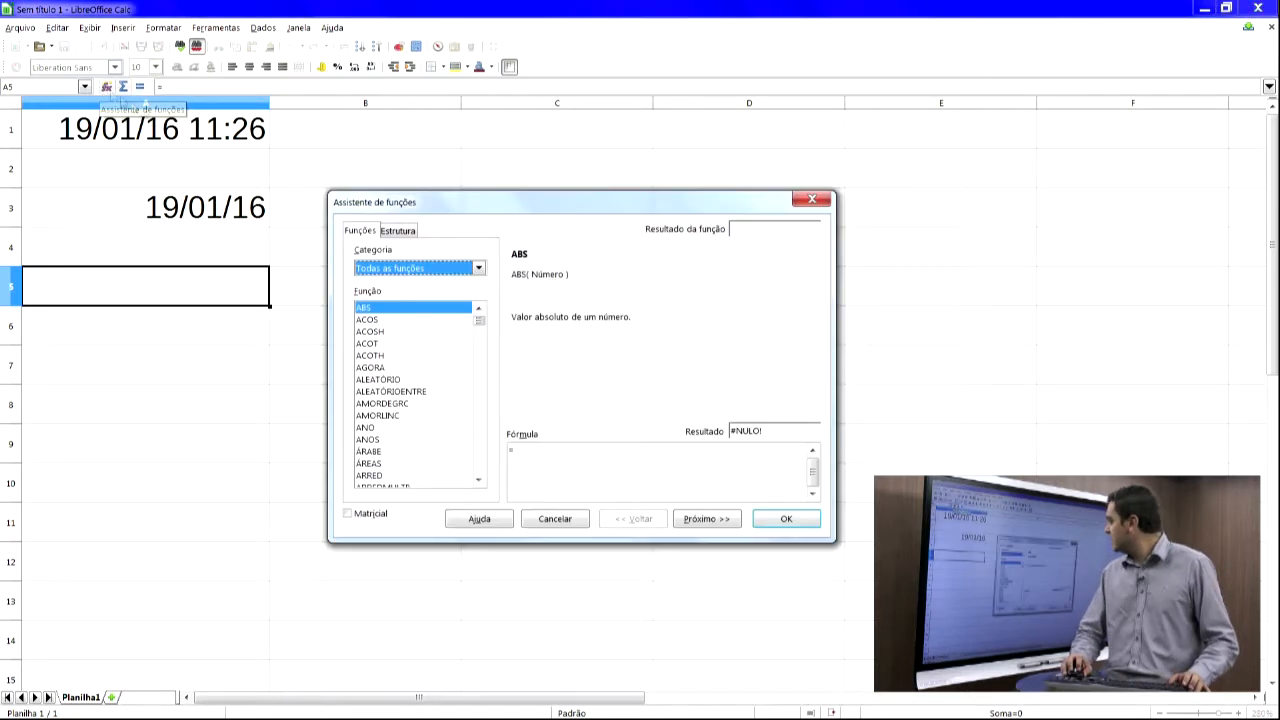
click(420, 404)
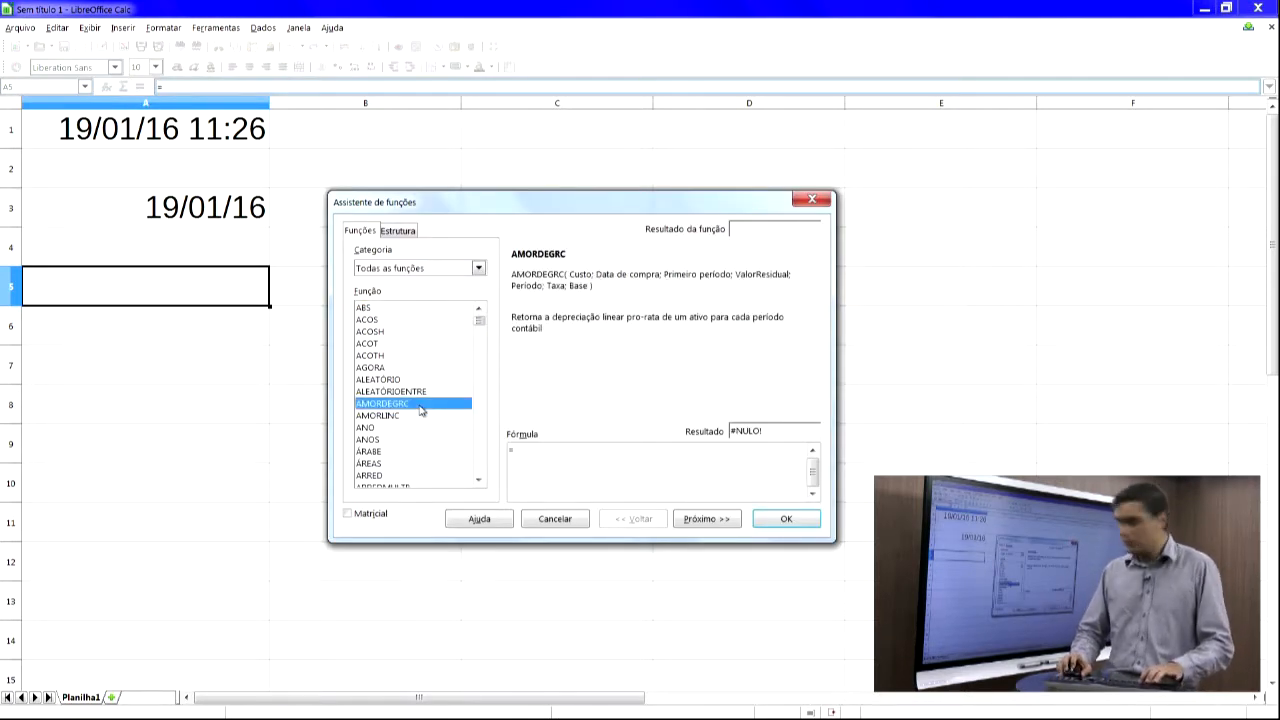
key(h)
click(368, 367)
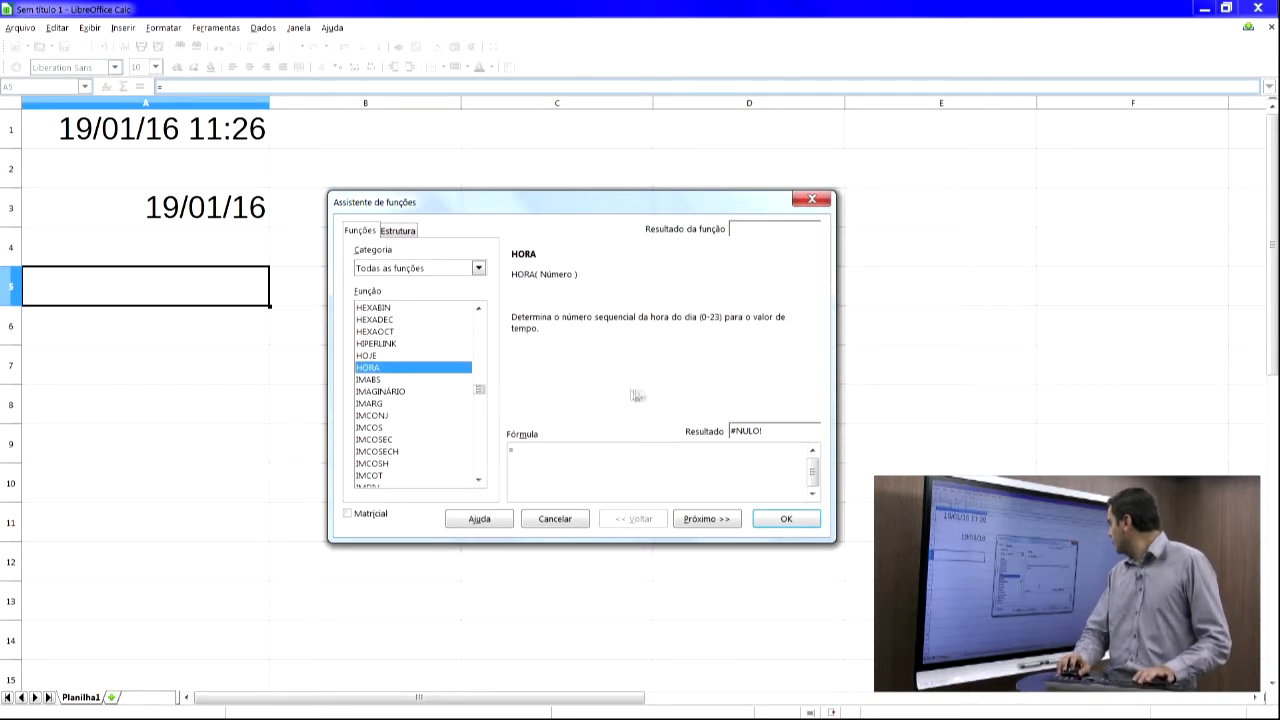
click(768, 518)
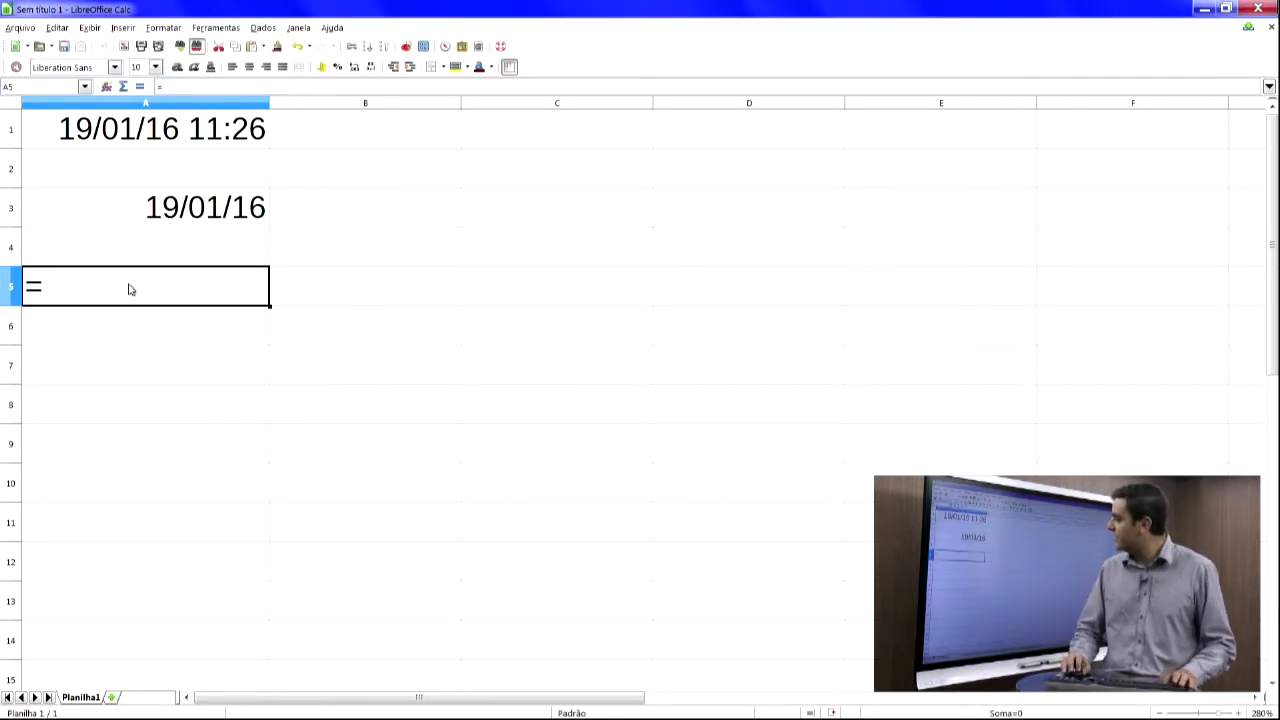
key(BackSpace)
text(hora)
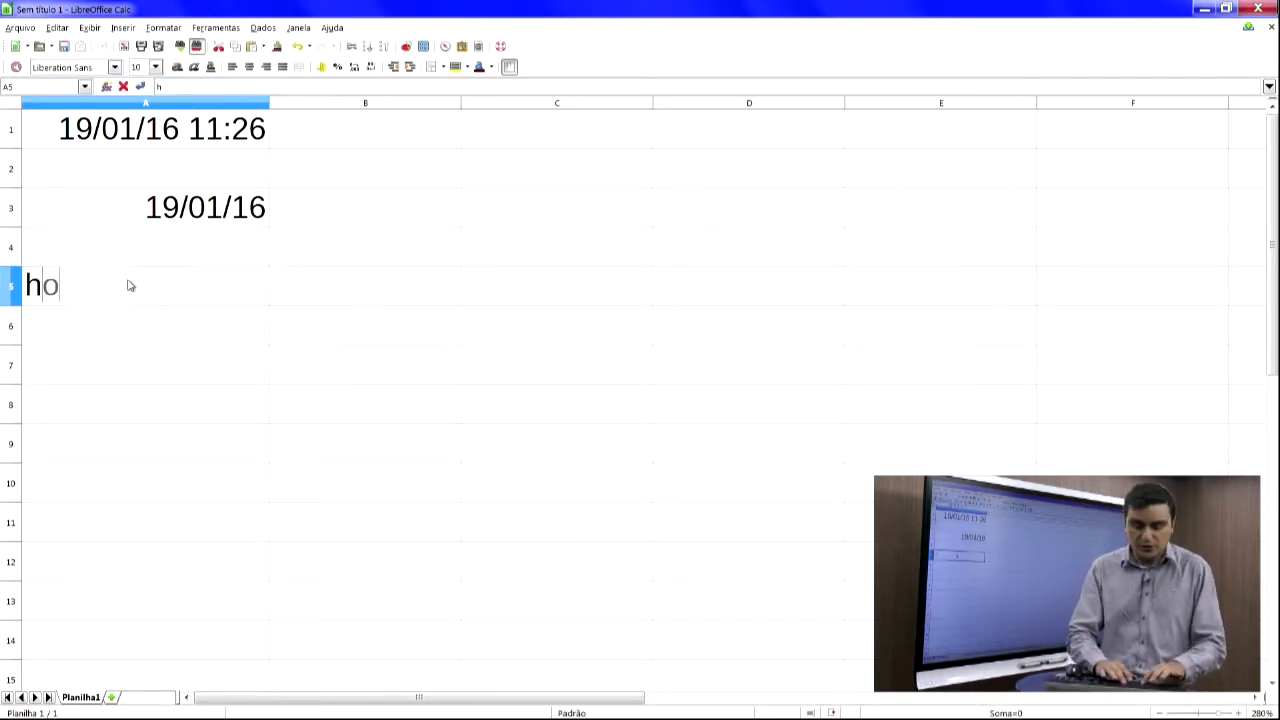
key(BackSpace)
key(BackSpace)
key(BackSpace)
key(BackSpace)
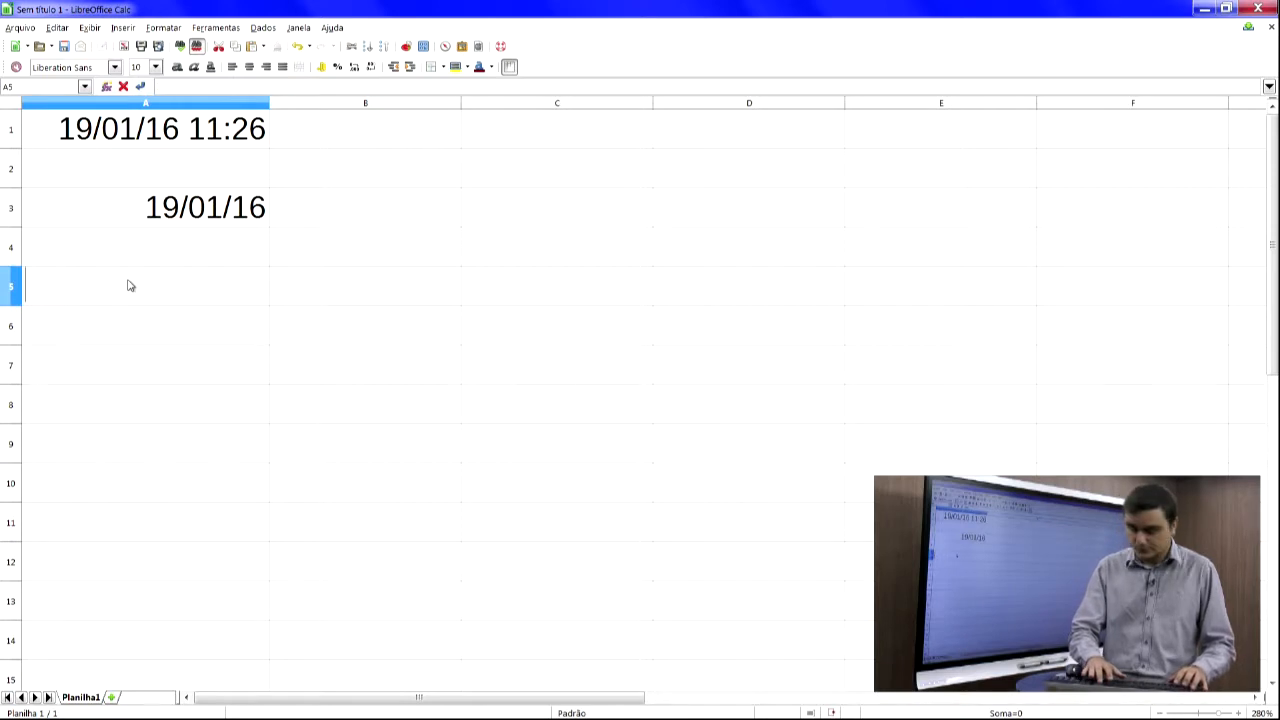
- Enter =hora(0-23) in cell A5, then delete the cell's contents
text(=hora()
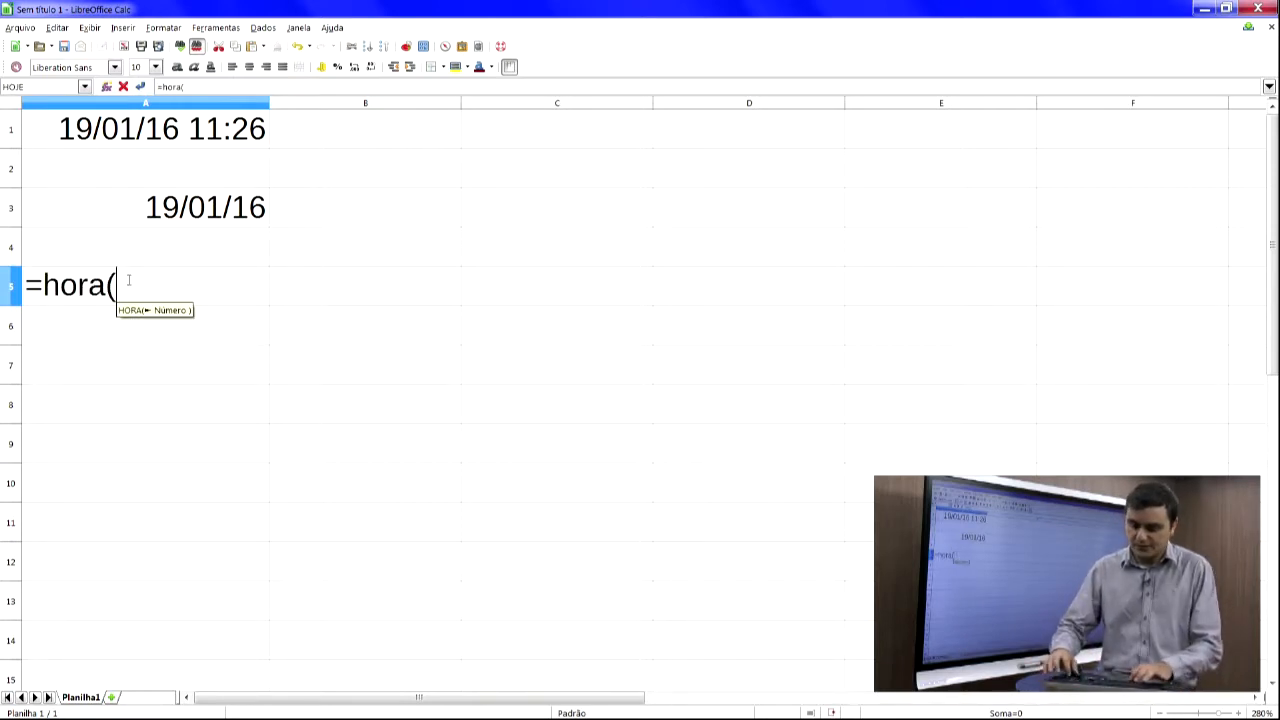
text(0-23))
key(Return)
click(128, 280)
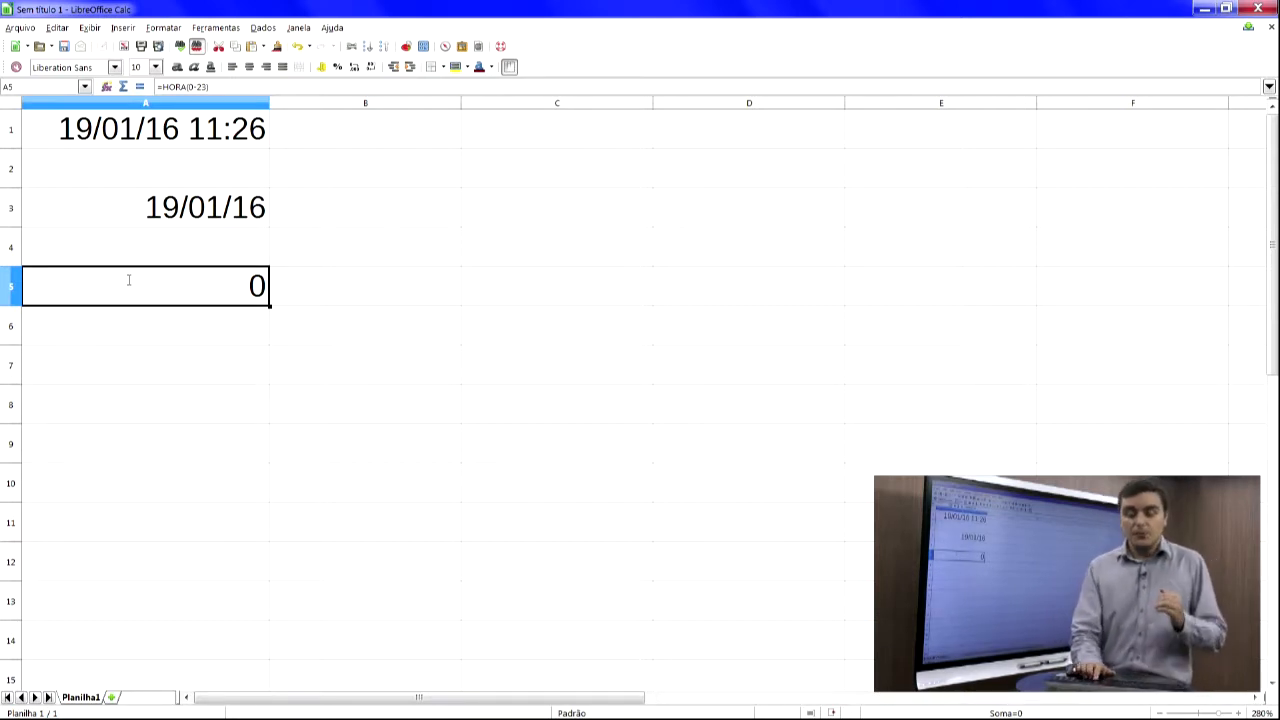
key(Up)
key(Down)
key(Delete)
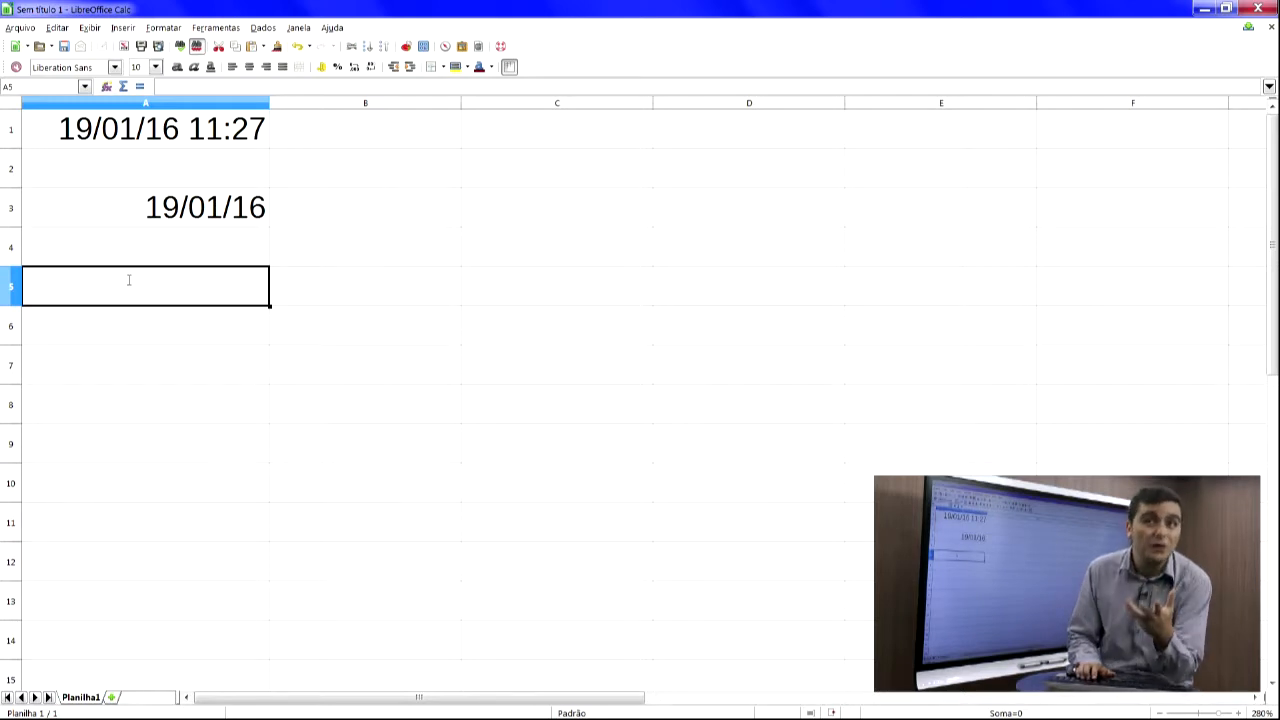
- Open cell A1 for editing to inspect its =AGORA() formula
key(Up)
key(Up)
key(Up)
key(Up)
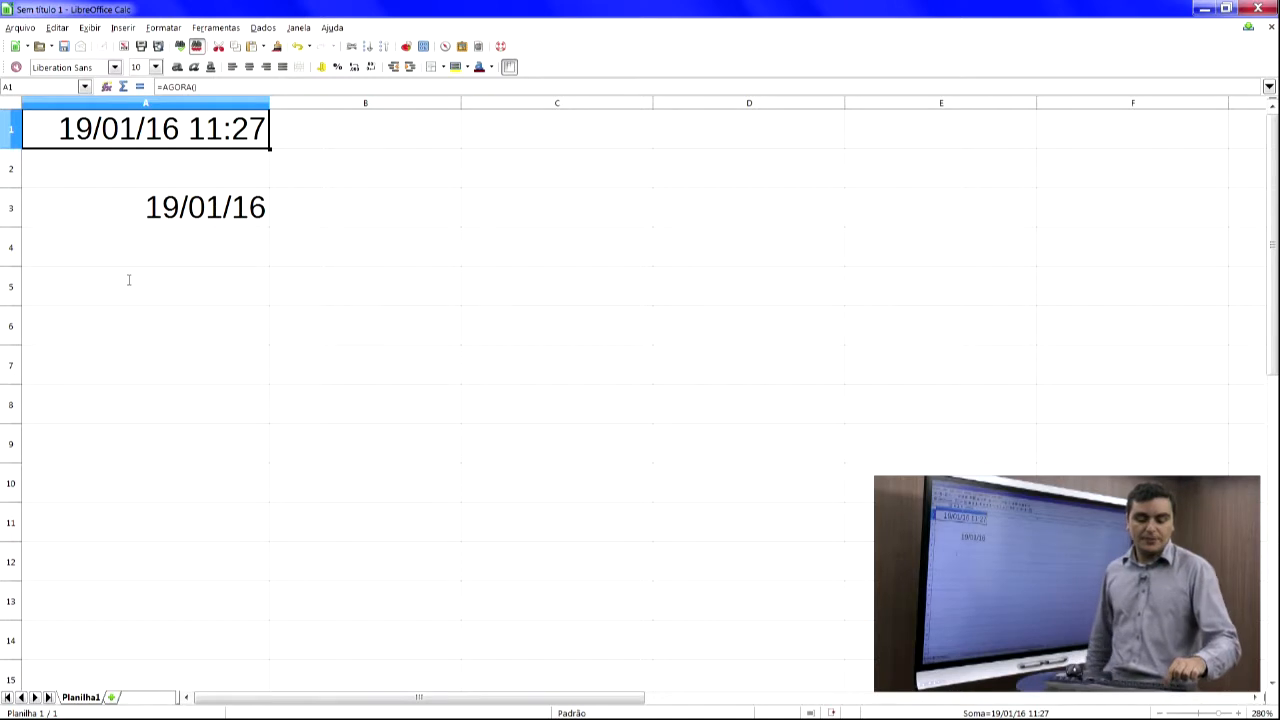
key(F2)
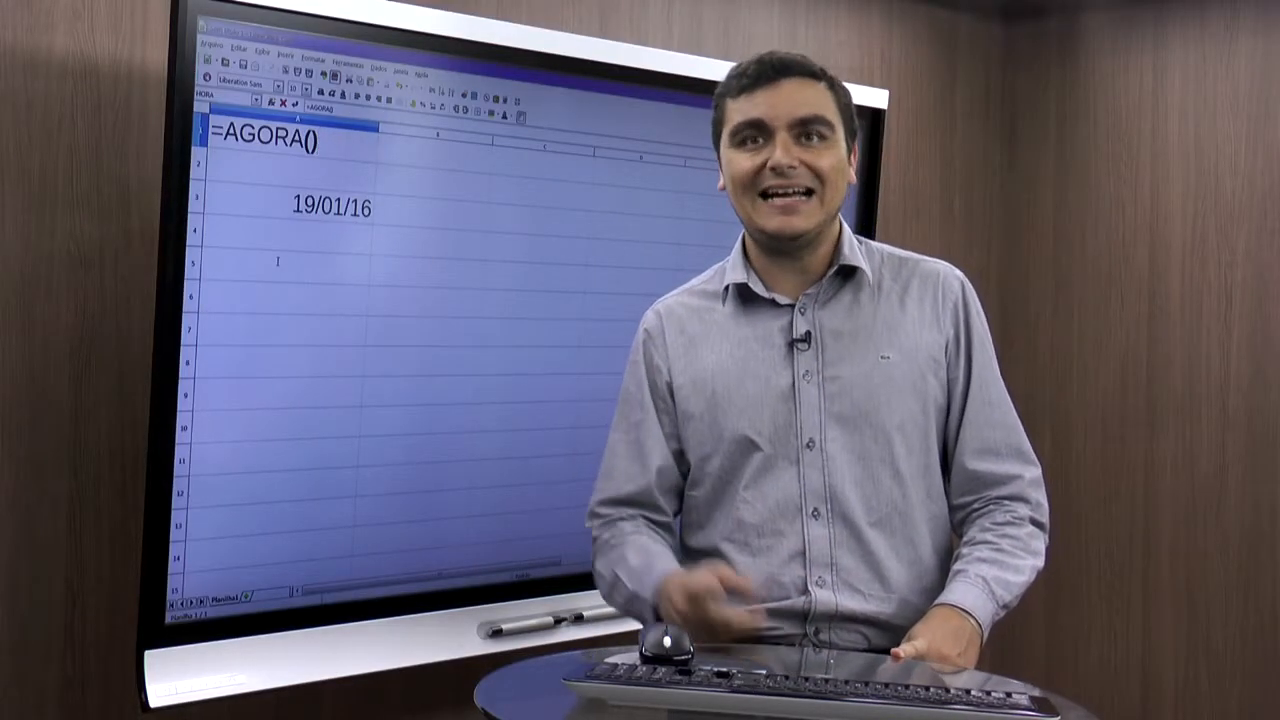
key(Return)
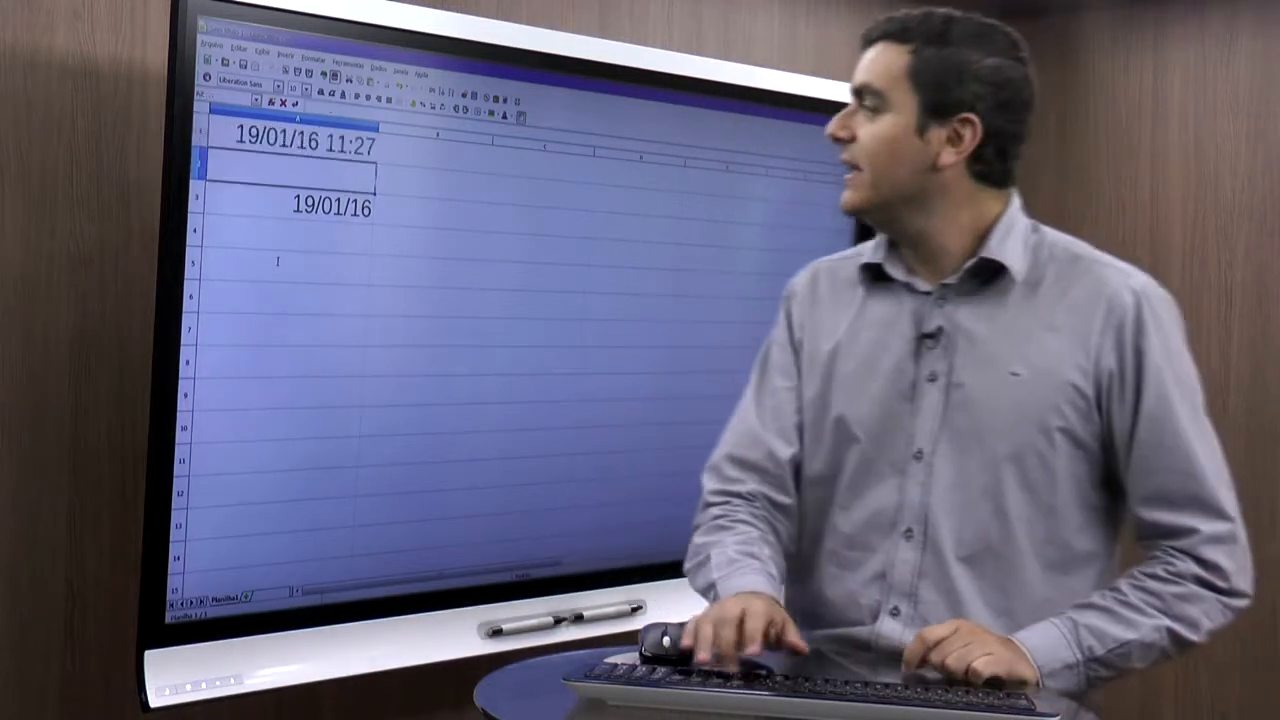
- Re-enter the formula =HOJE() in cell A3 and return to cell A1
key(Down)
text(=HOJE())
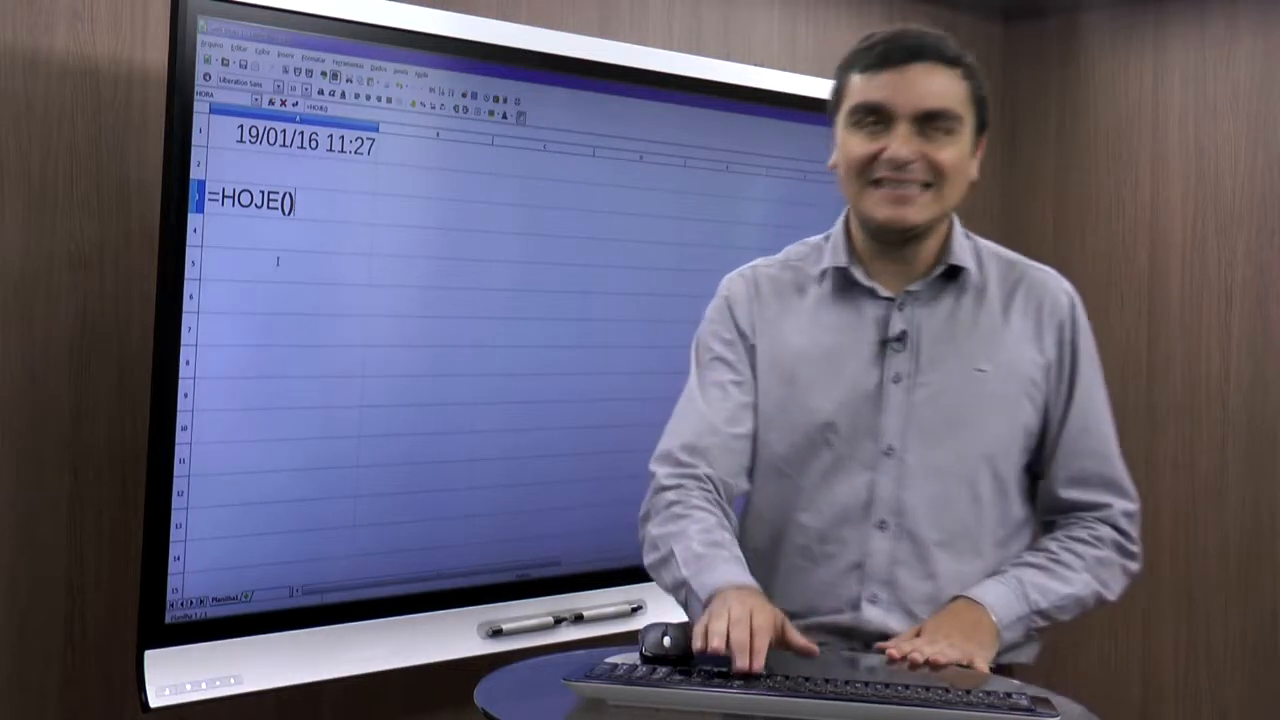
key(Return)
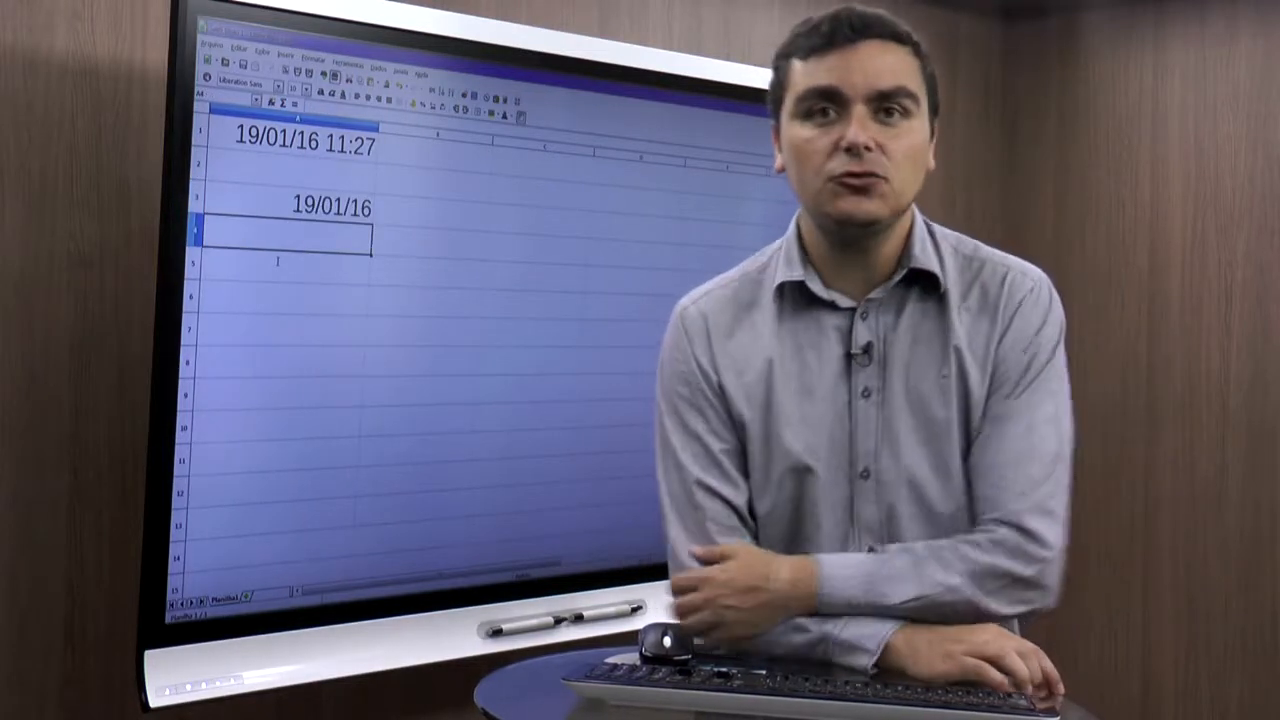
key(Up)
key(Up)
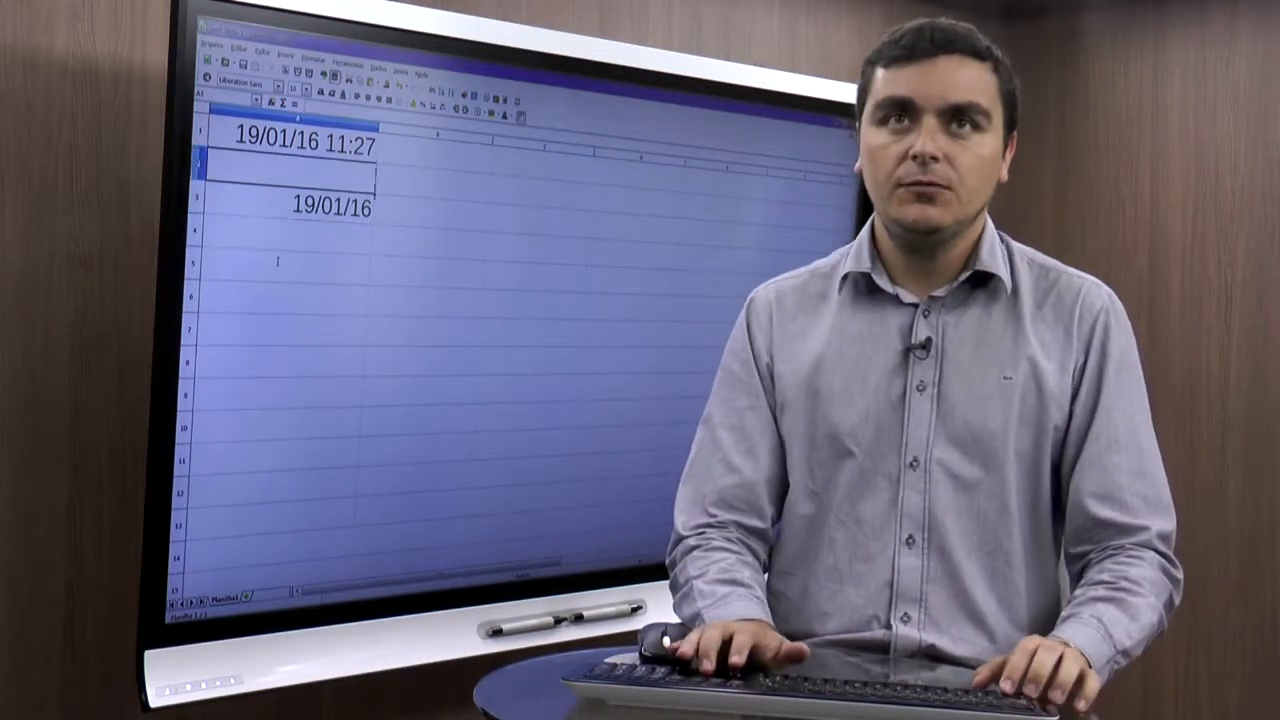
- Open cell A3 for editing to show its =HOJE() formula, then leave the cell
key(Up)
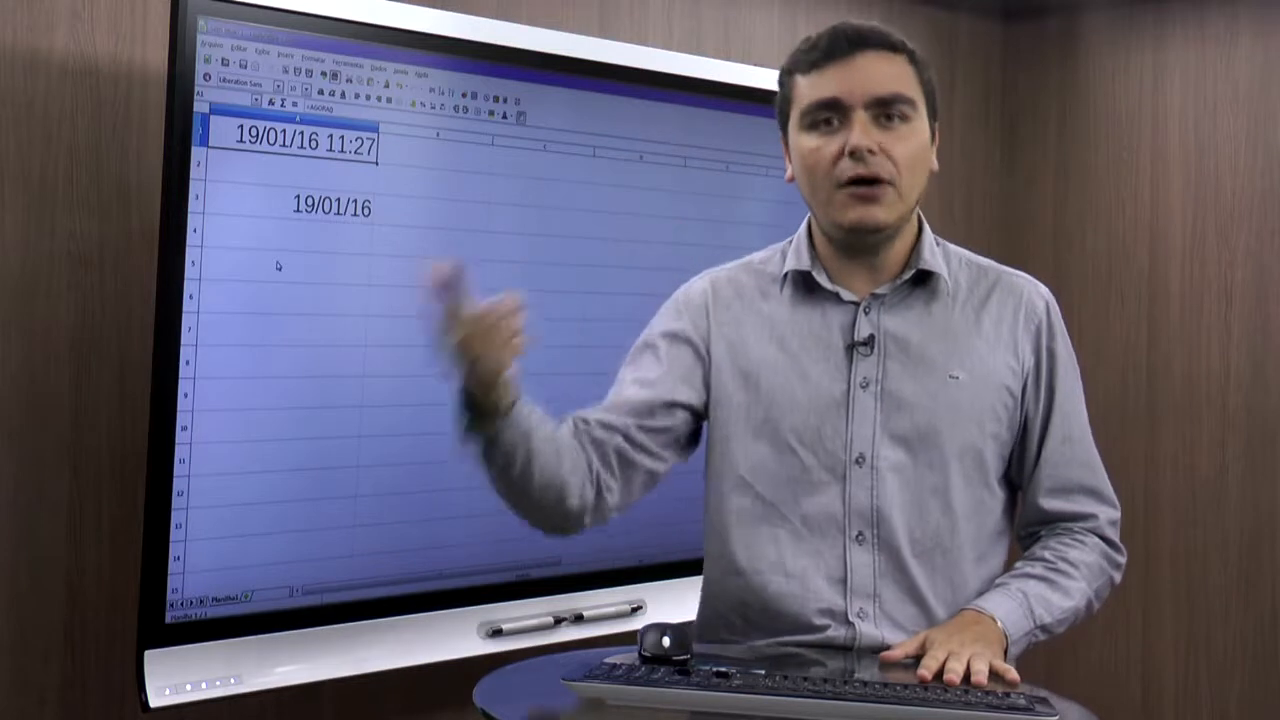
key(Down)
key(Down)
key(Down)
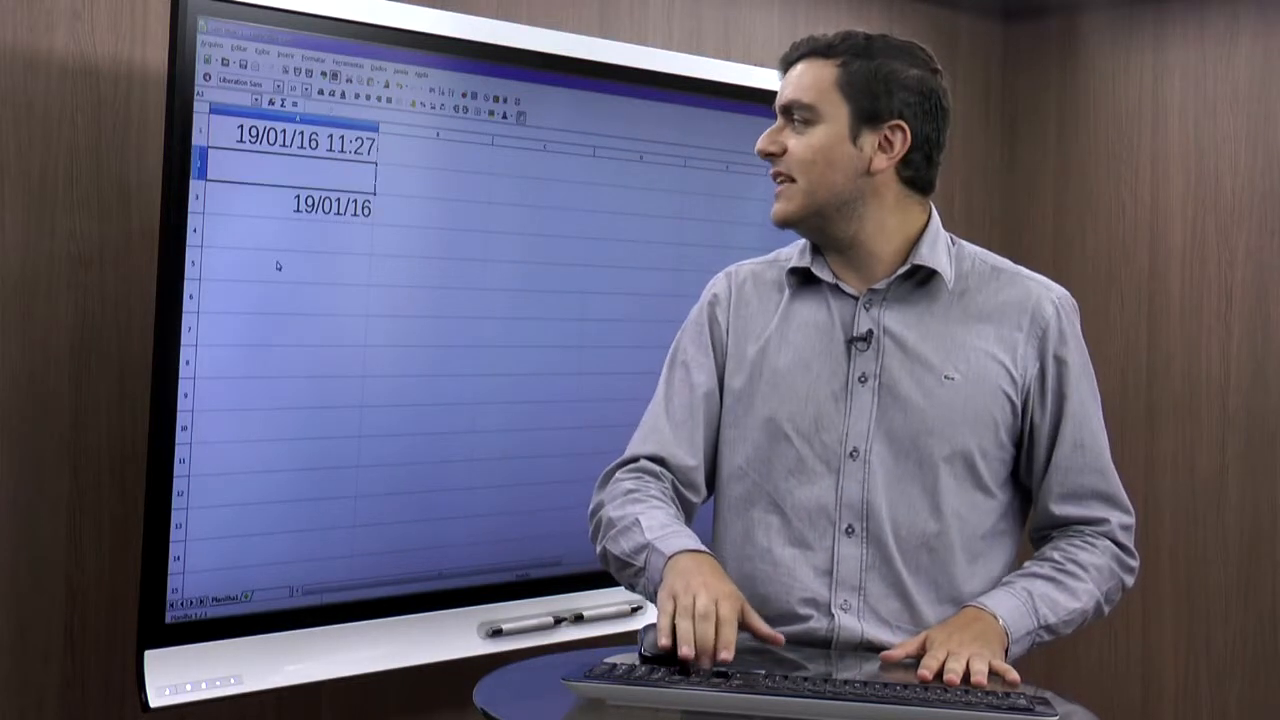
key(Up)
key(F2)
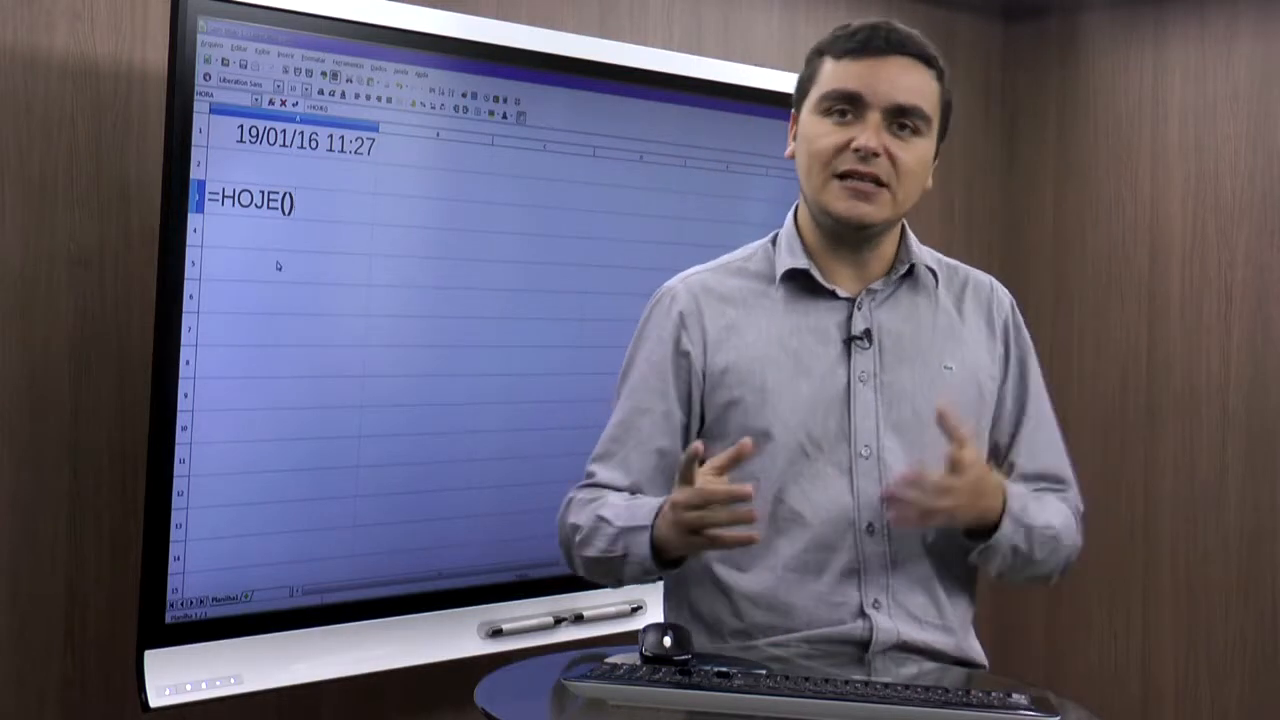
key(Return)
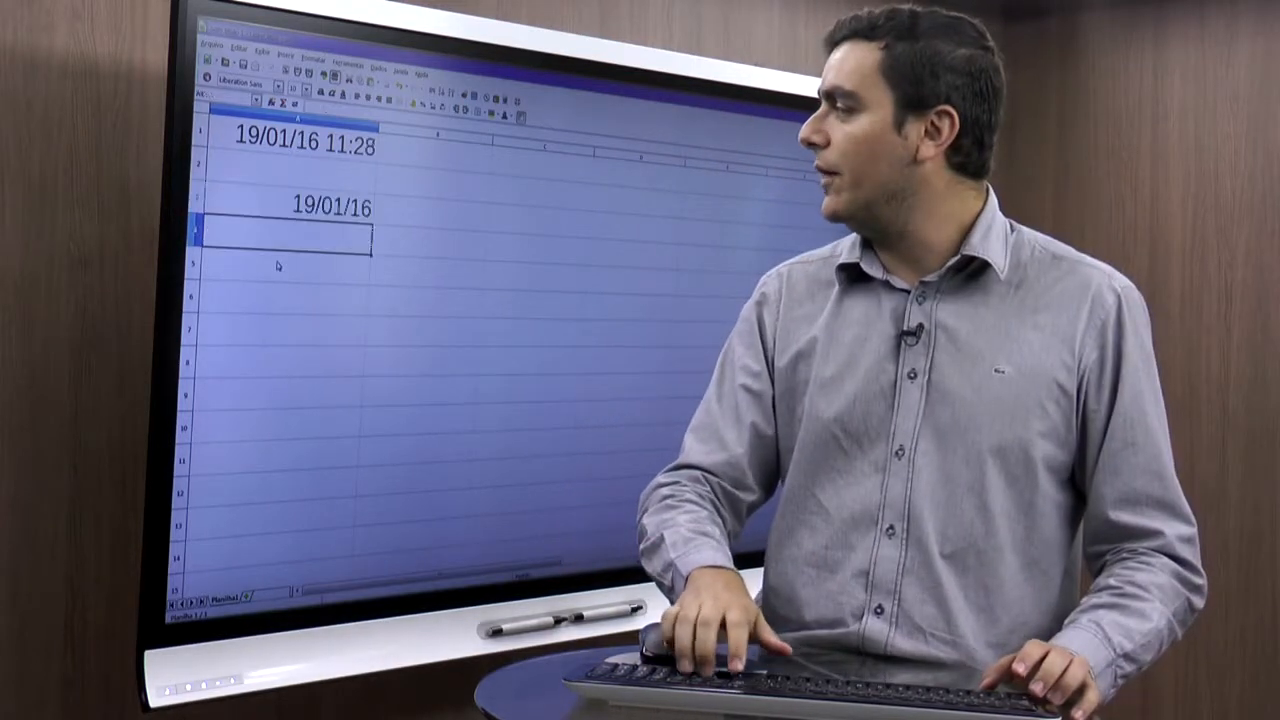
- Delete the contents of cells A3 and A1 to clear the sheet
key(Up)
key(Delete)
key(Up)
key(Up)
key(Delete)
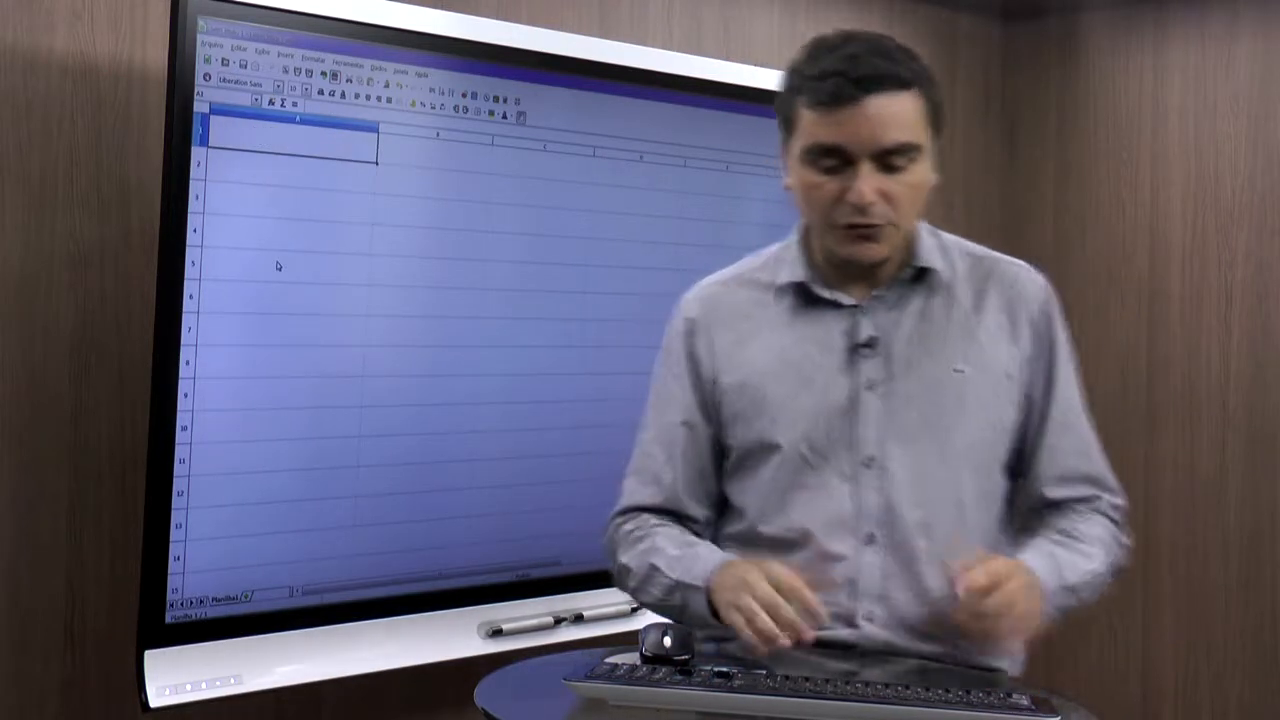
- Enter the header Nome in cell A1 and a first person's full name in A2
text(Nome)
key(Return)
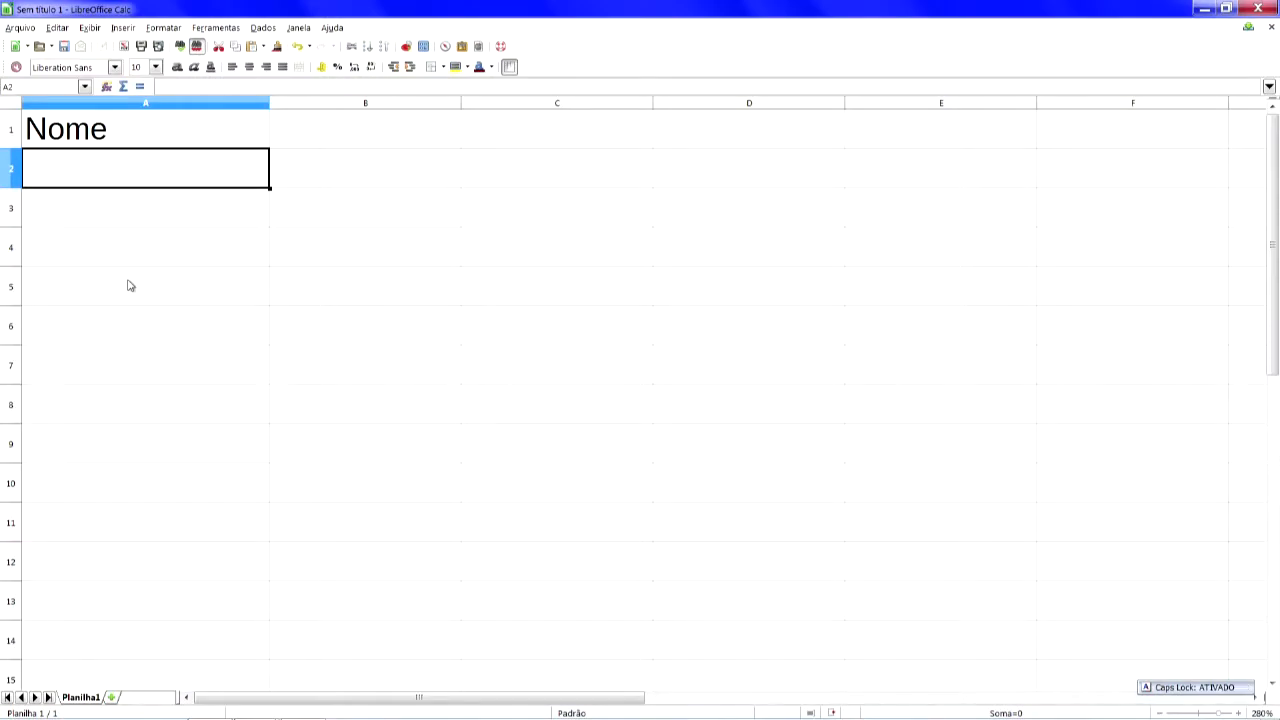
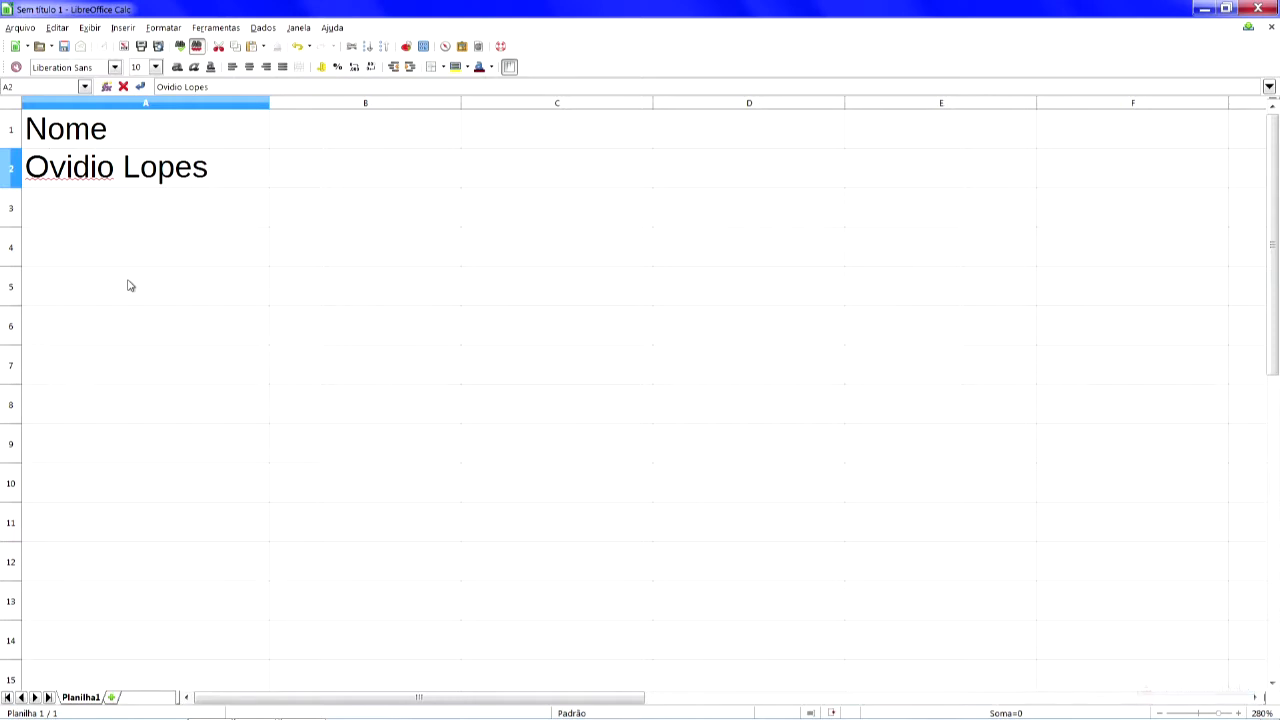
key(Return)
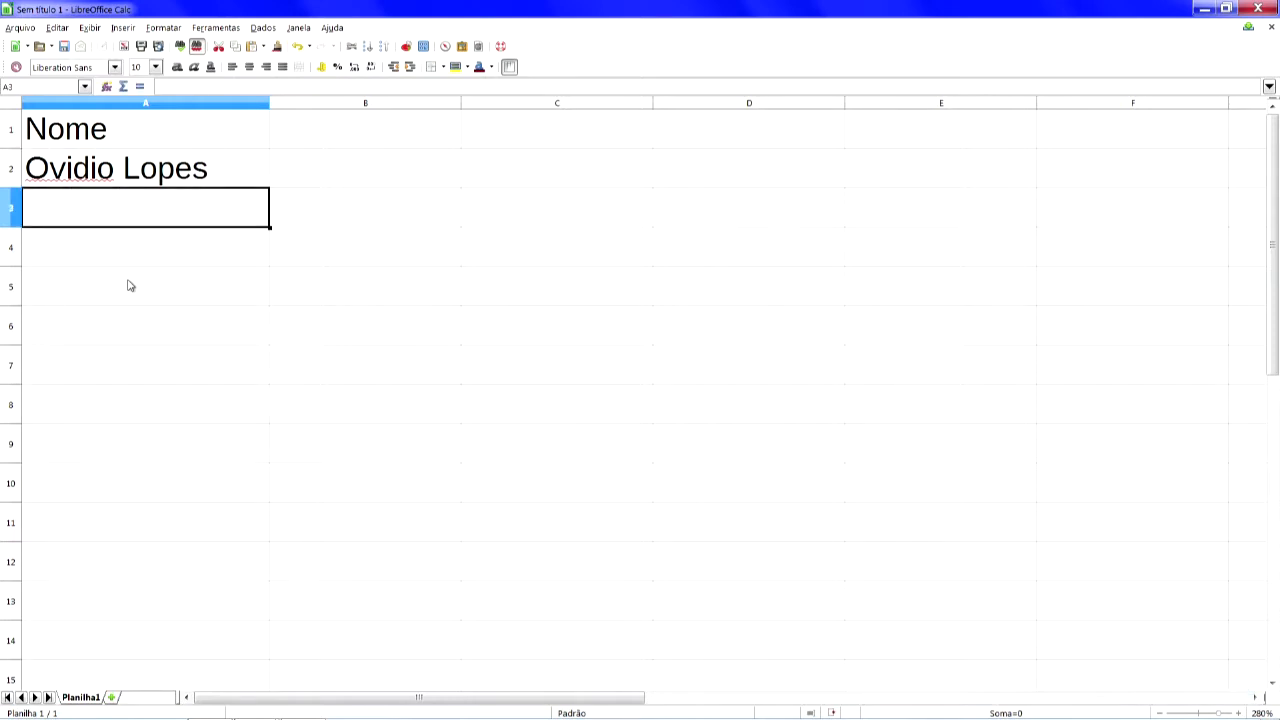
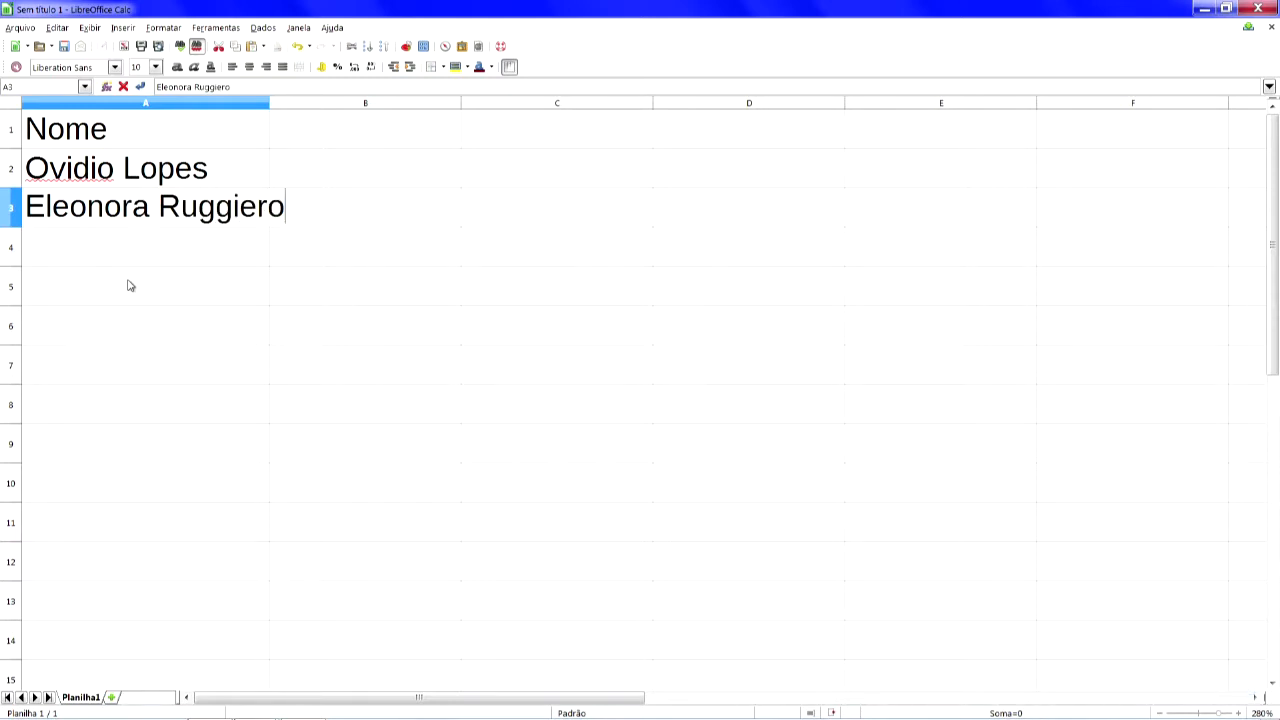
- Enter two more people's full names in cells A3 and A4
key(Return)
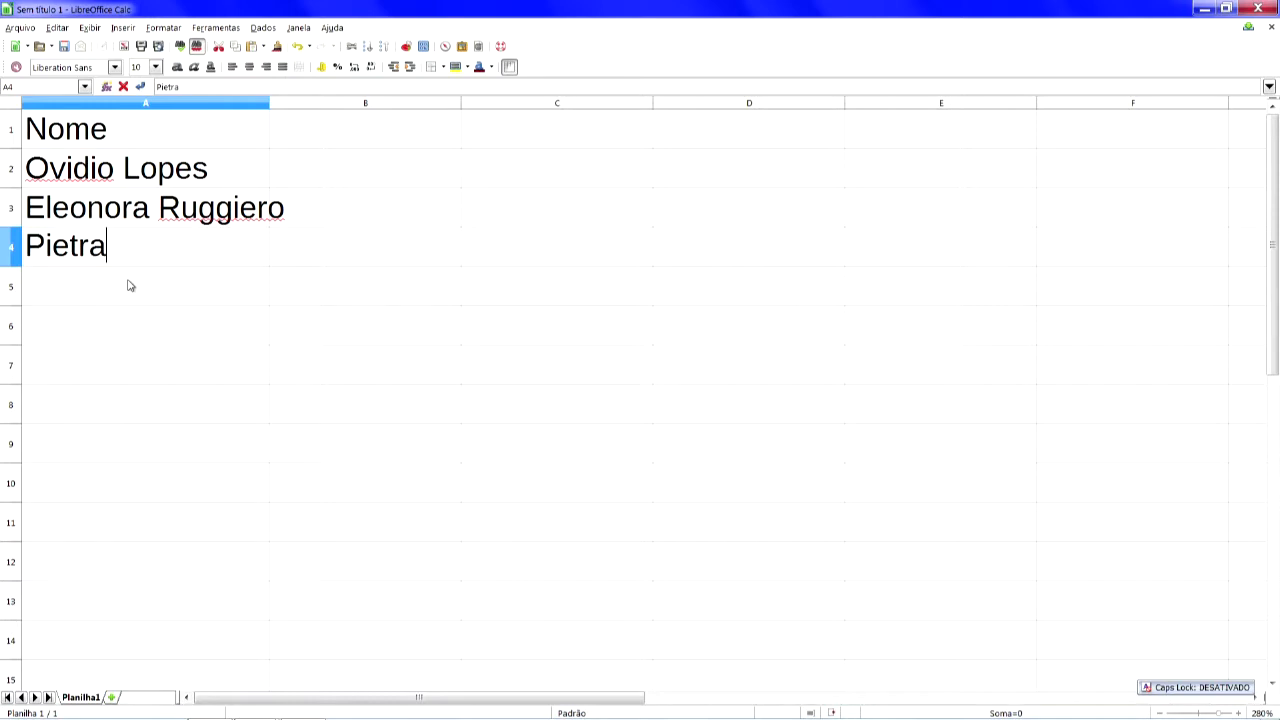
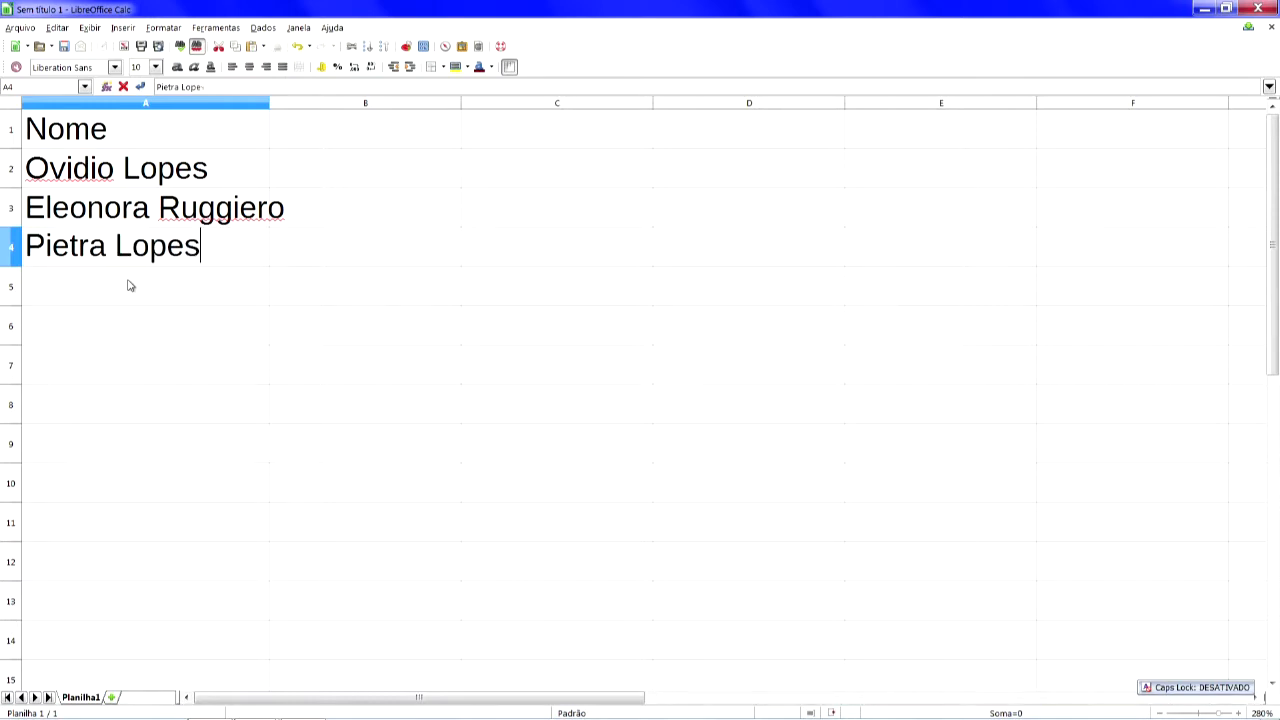
key(Return)
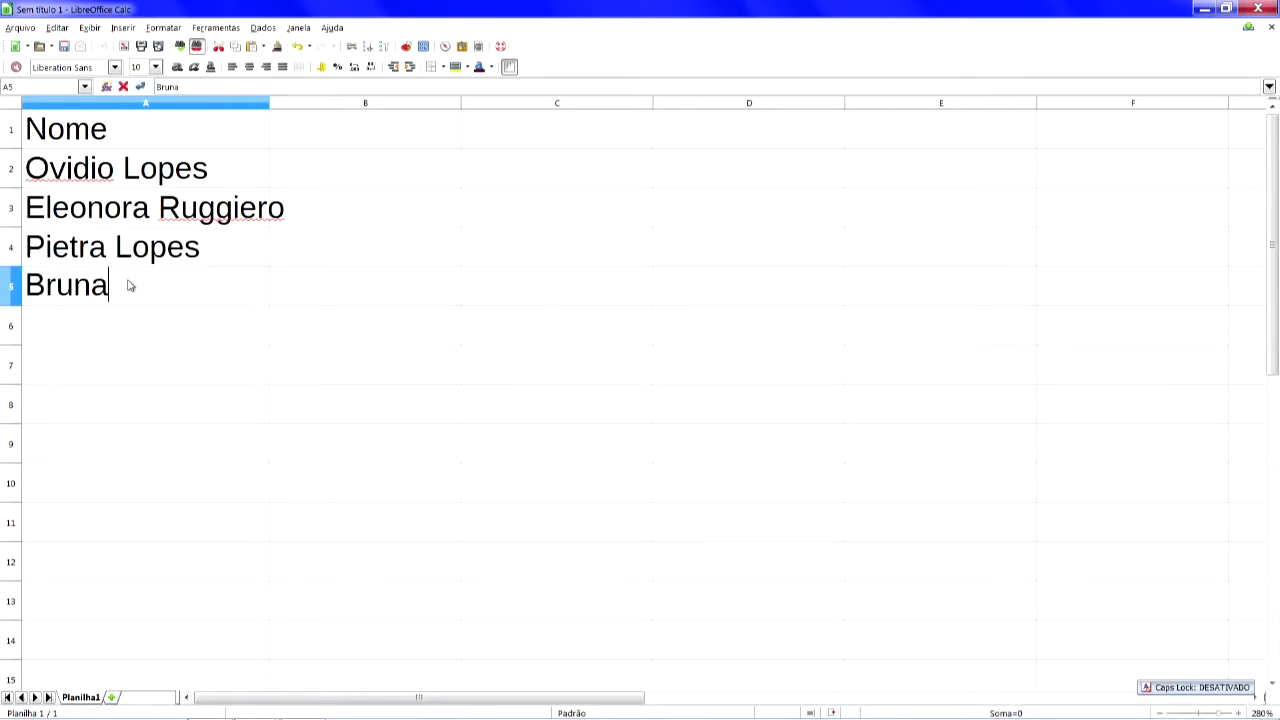
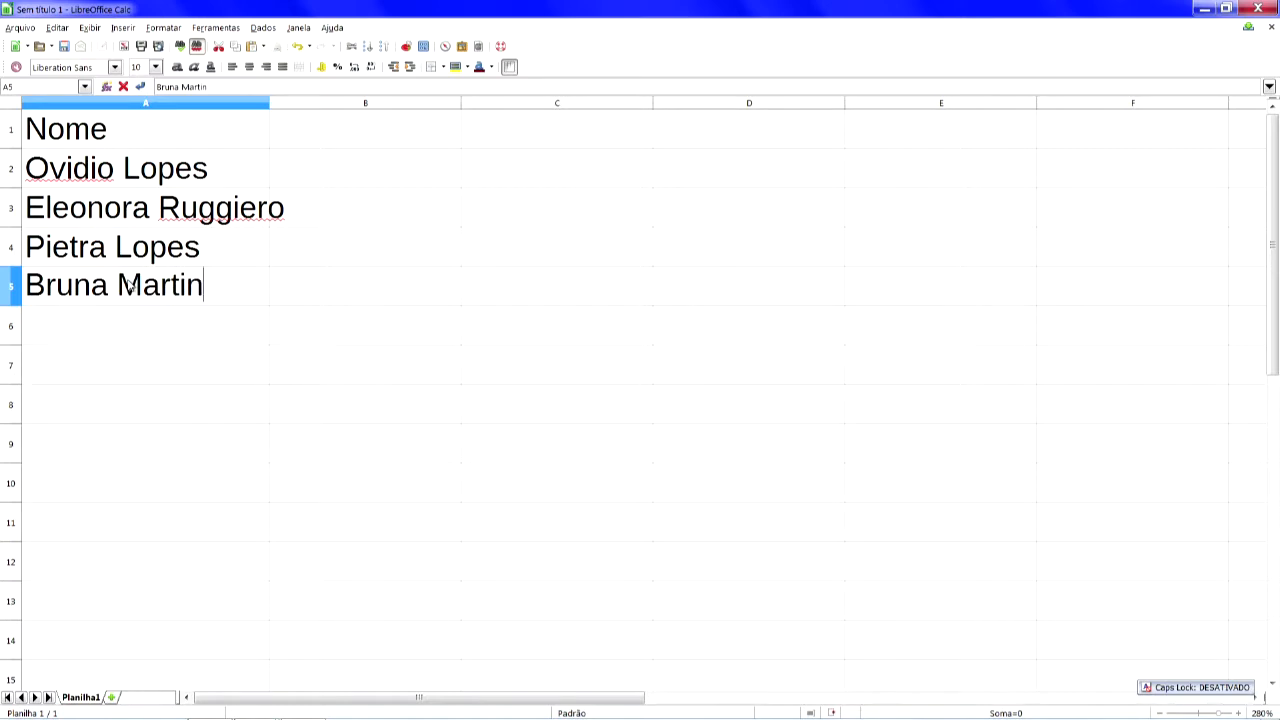
- Enter two more people's full names in cells A5 and A6
key(Return)
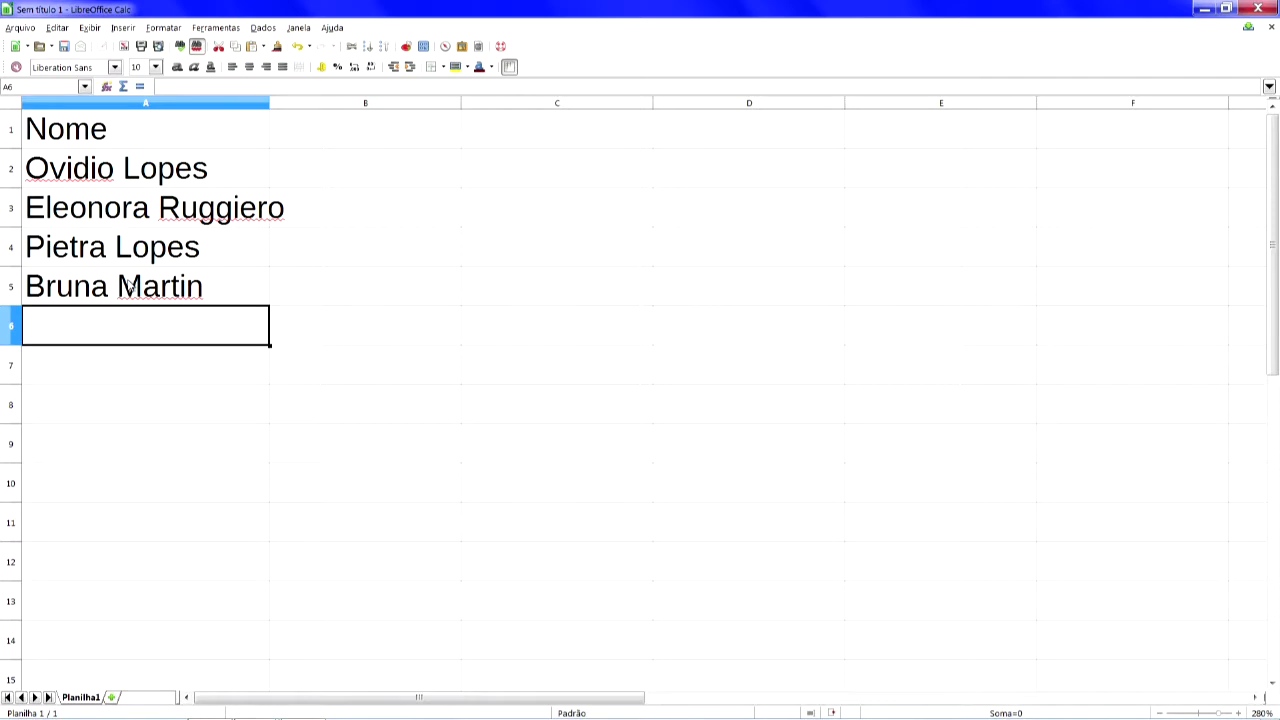
text(S)
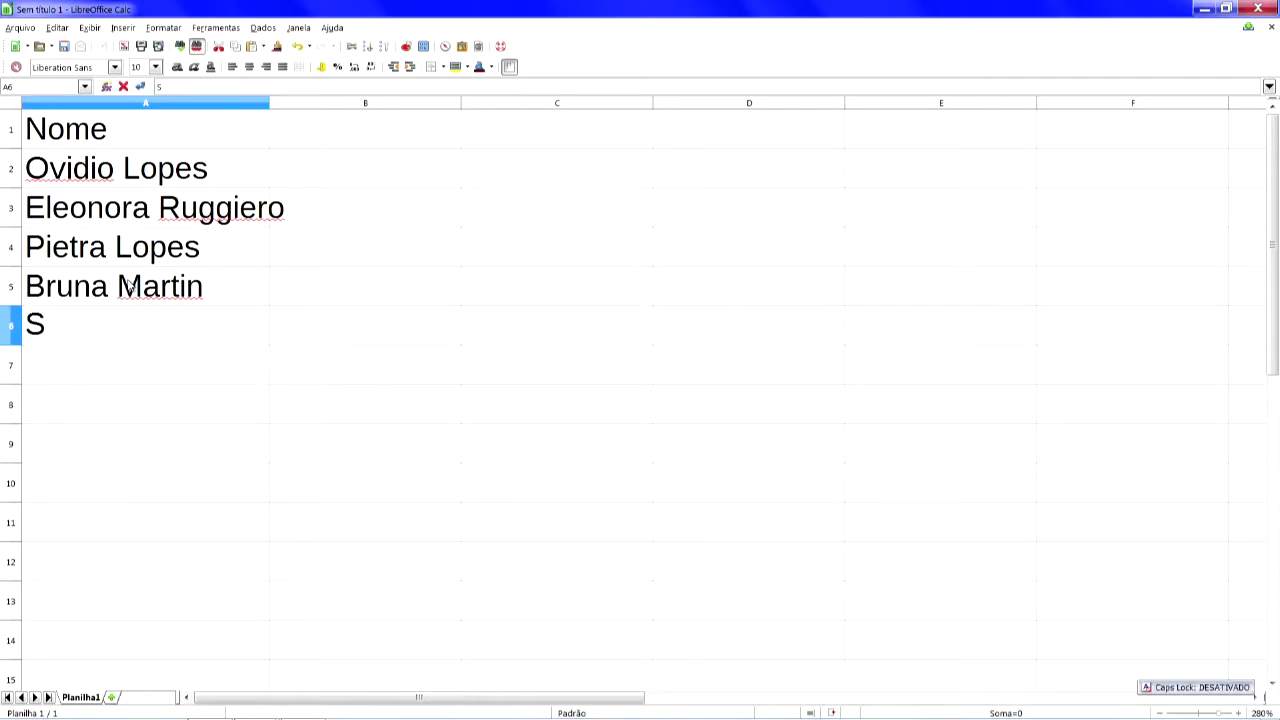
key(BackSpace)
key(Return)
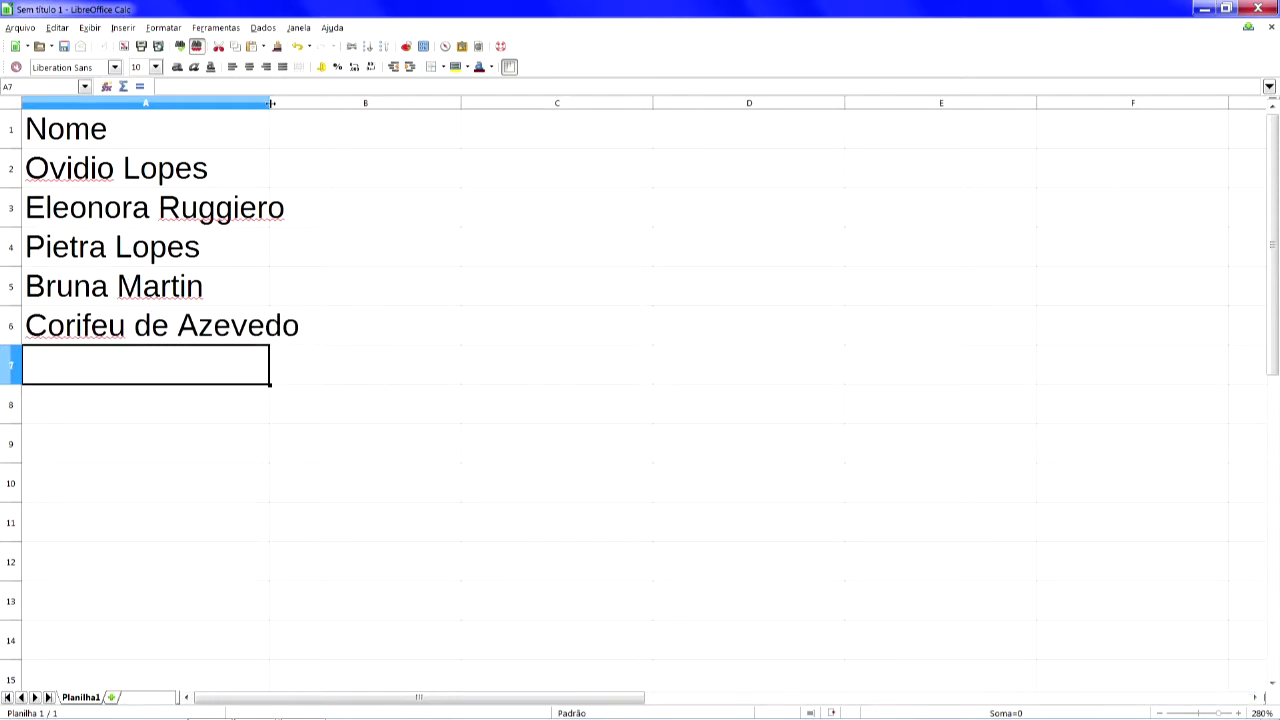
- Autofit column A's width and fill header cell A1 with black background
double_click(270, 103)
click(225, 146)
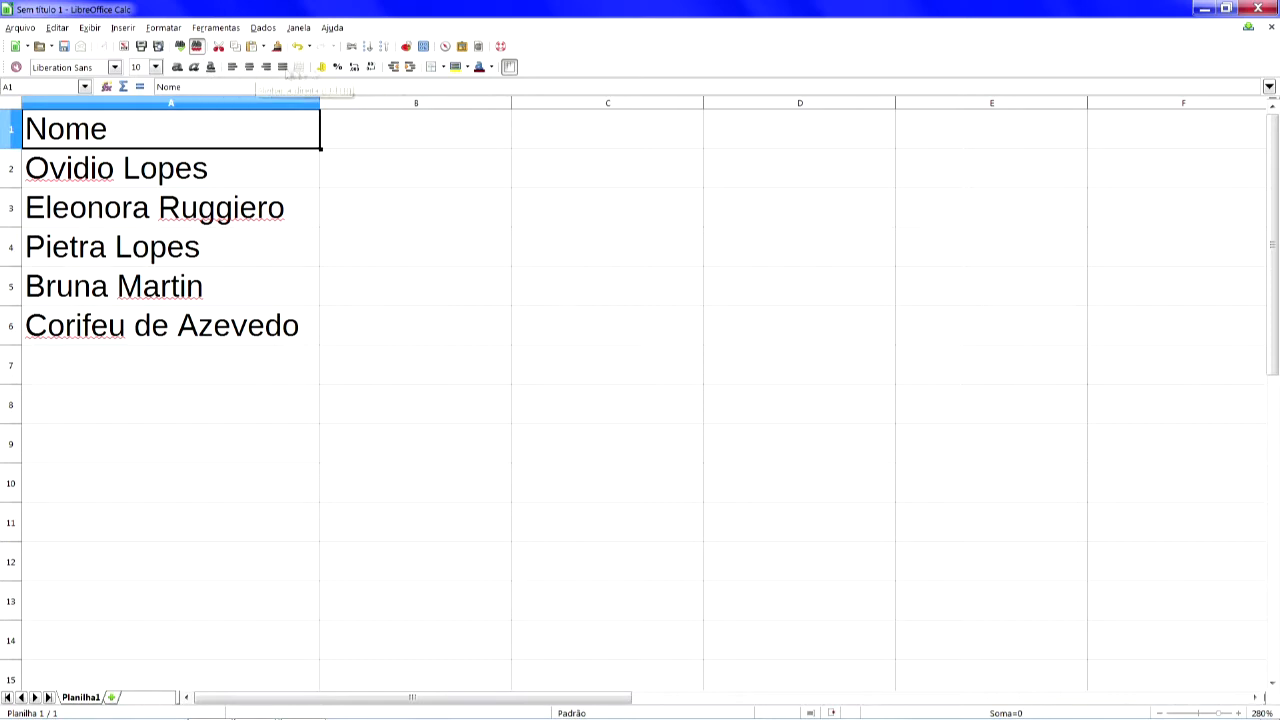
click(468, 67)
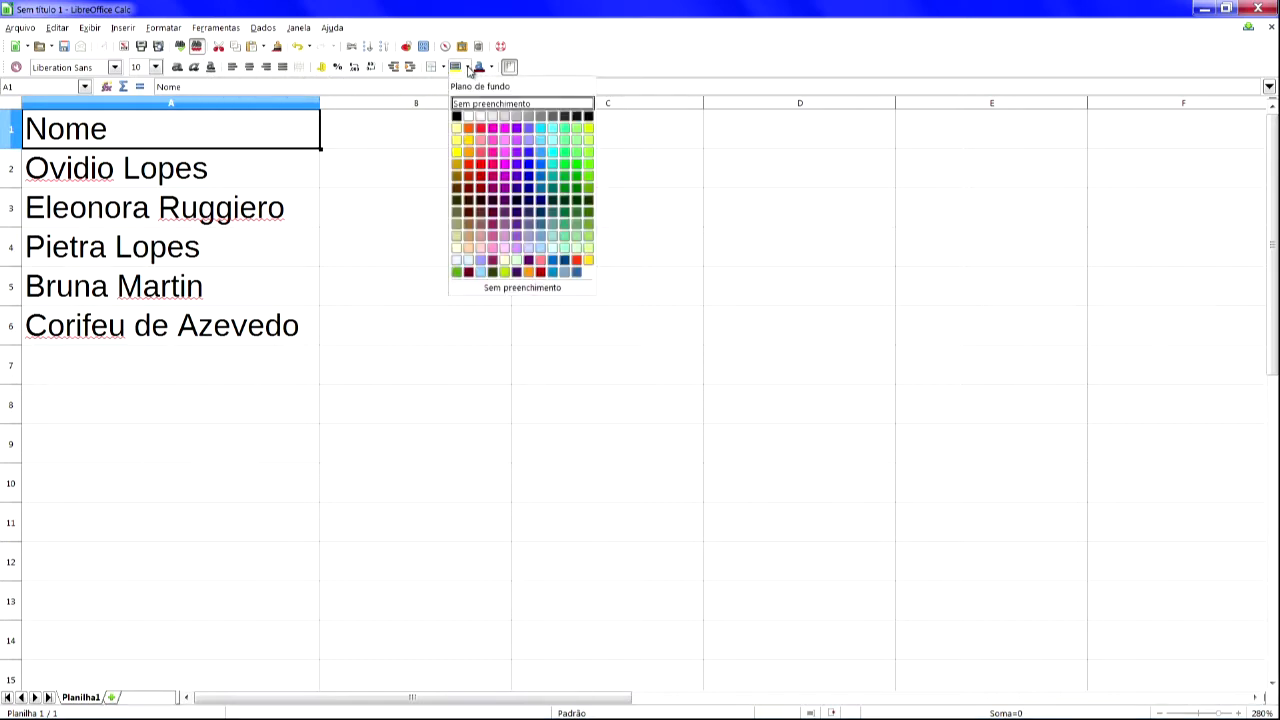
click(456, 116)
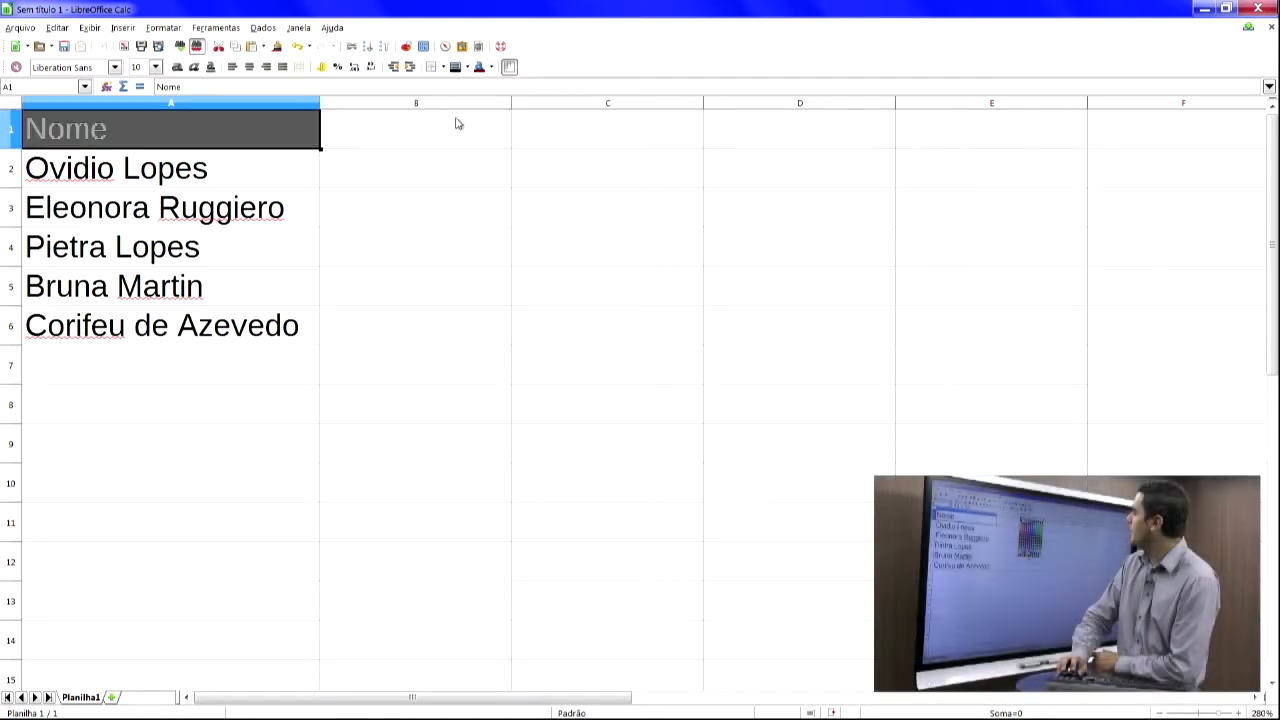
- Set header cell A1's font colour to white and centre its text
click(491, 67)
click(497, 116)
click(268, 186)
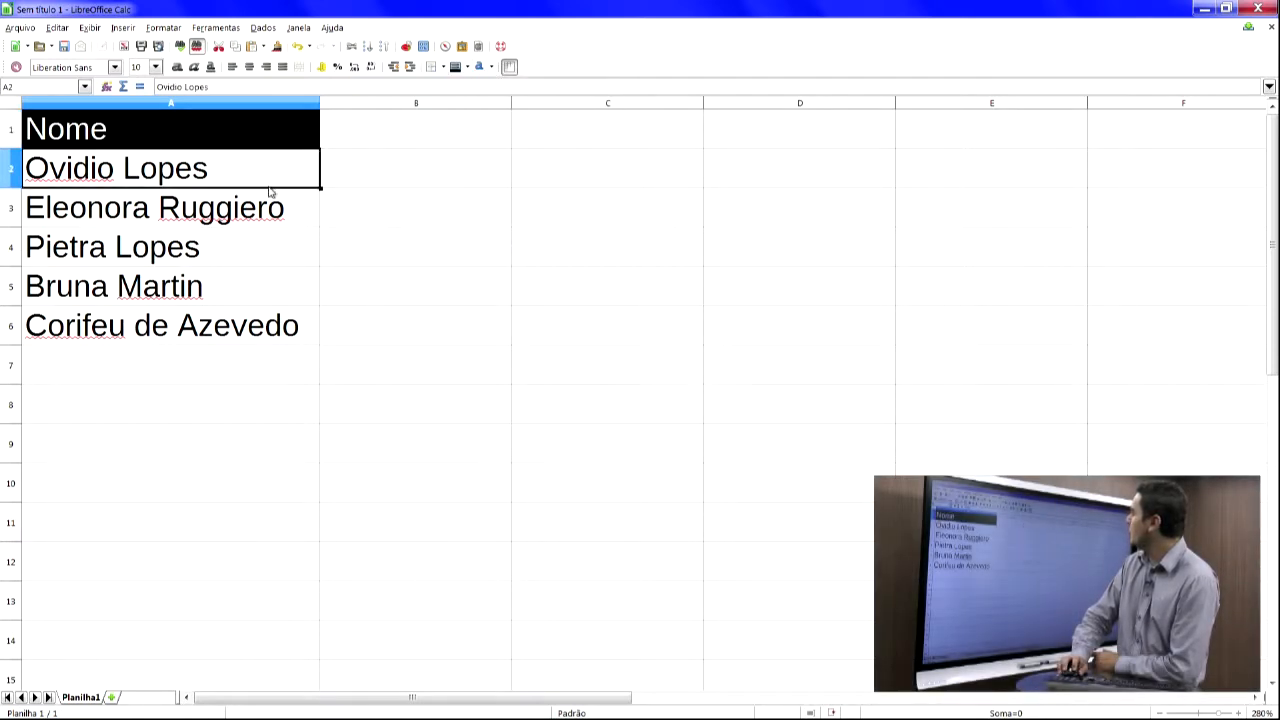
key(Down)
key(Down)
key(Down)
click(178, 120)
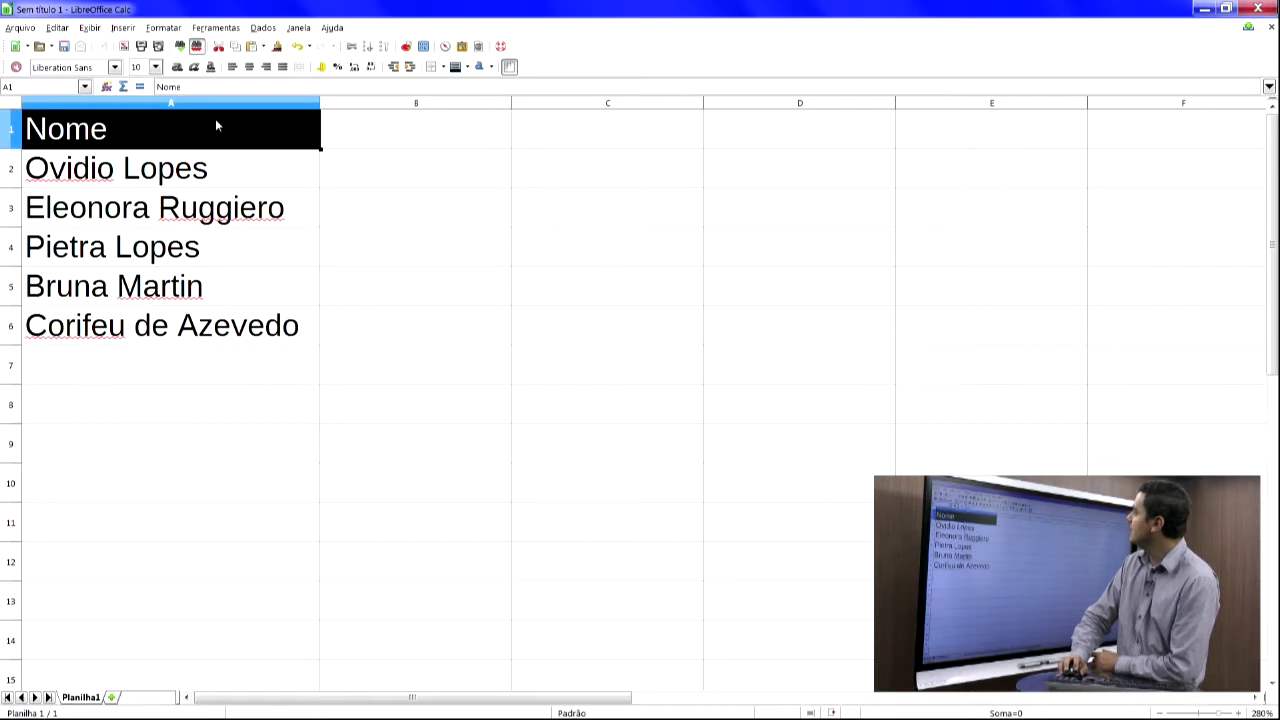
click(249, 67)
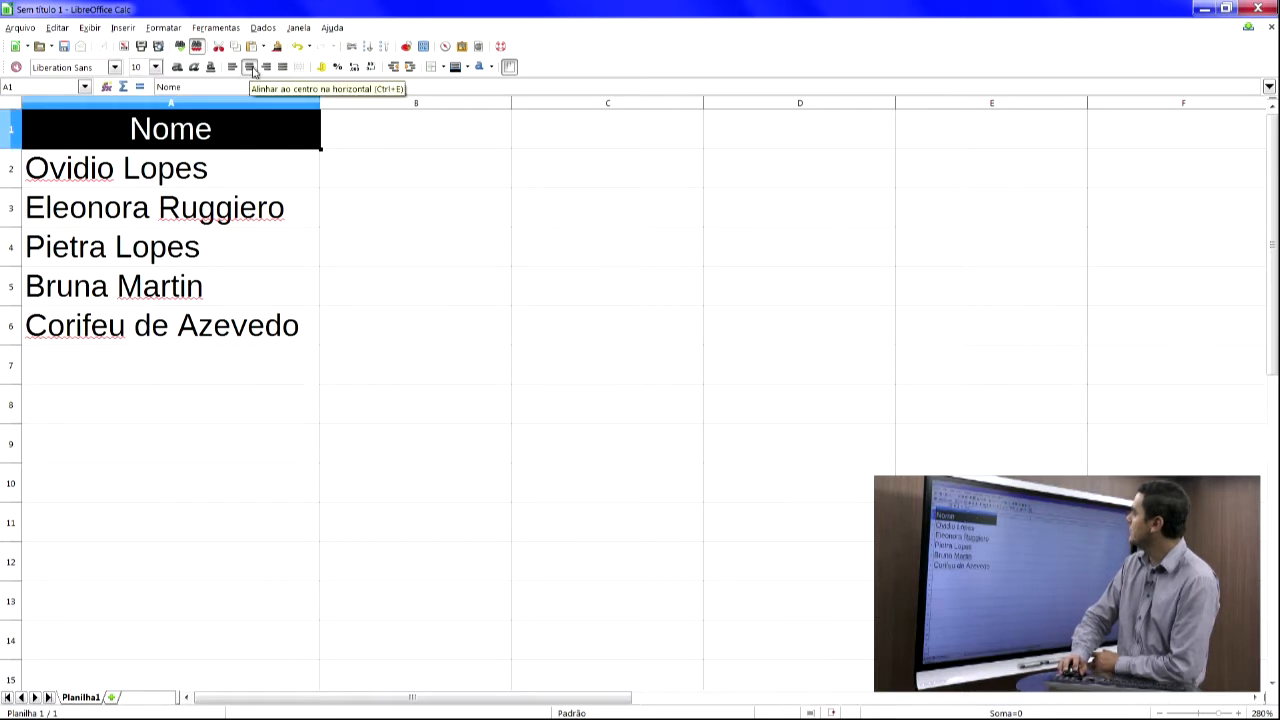
- Copy the formatted header cell A1 into cell B1
click(246, 166)
click(233, 204)
click(222, 247)
click(213, 320)
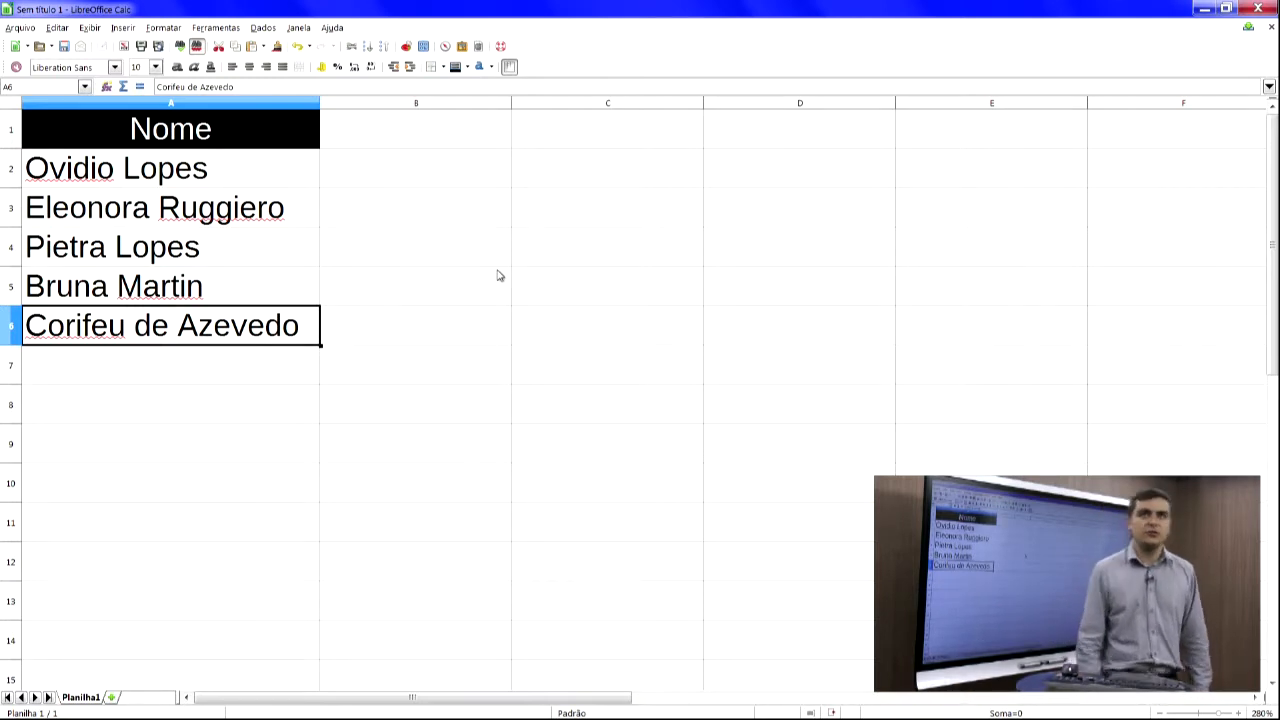
click(215, 143)
click(361, 142)
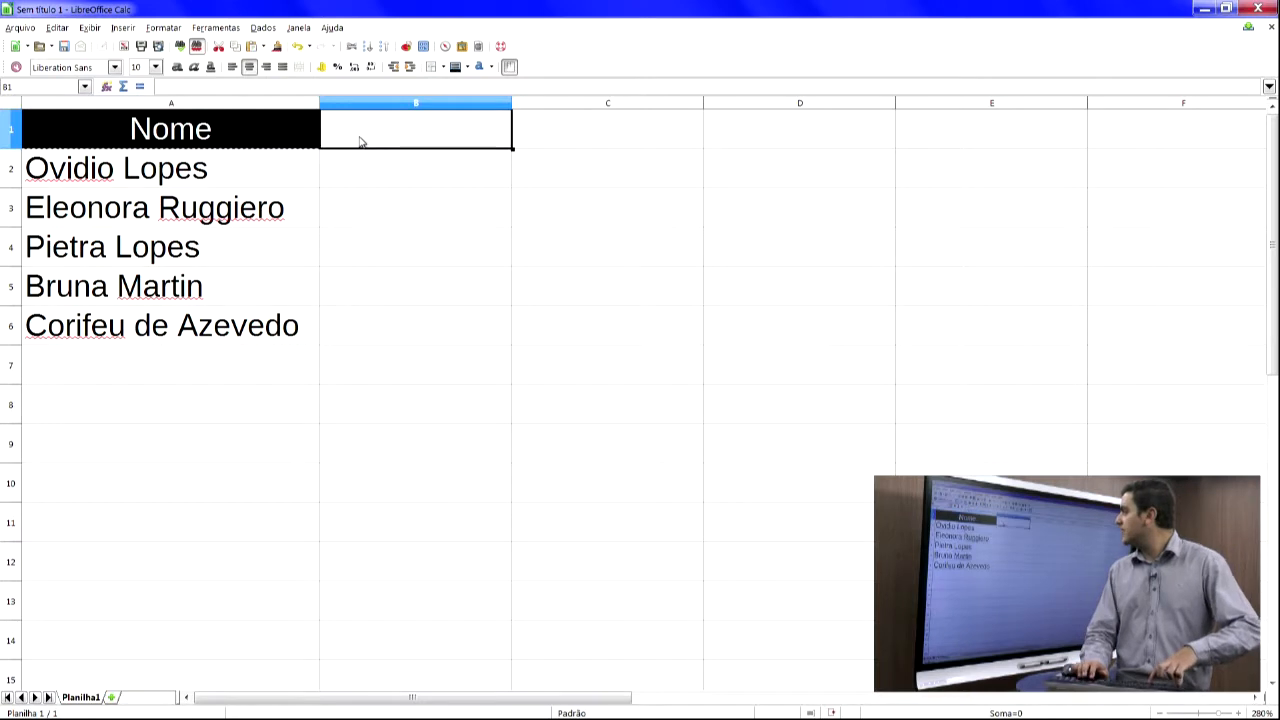
text(Nome)
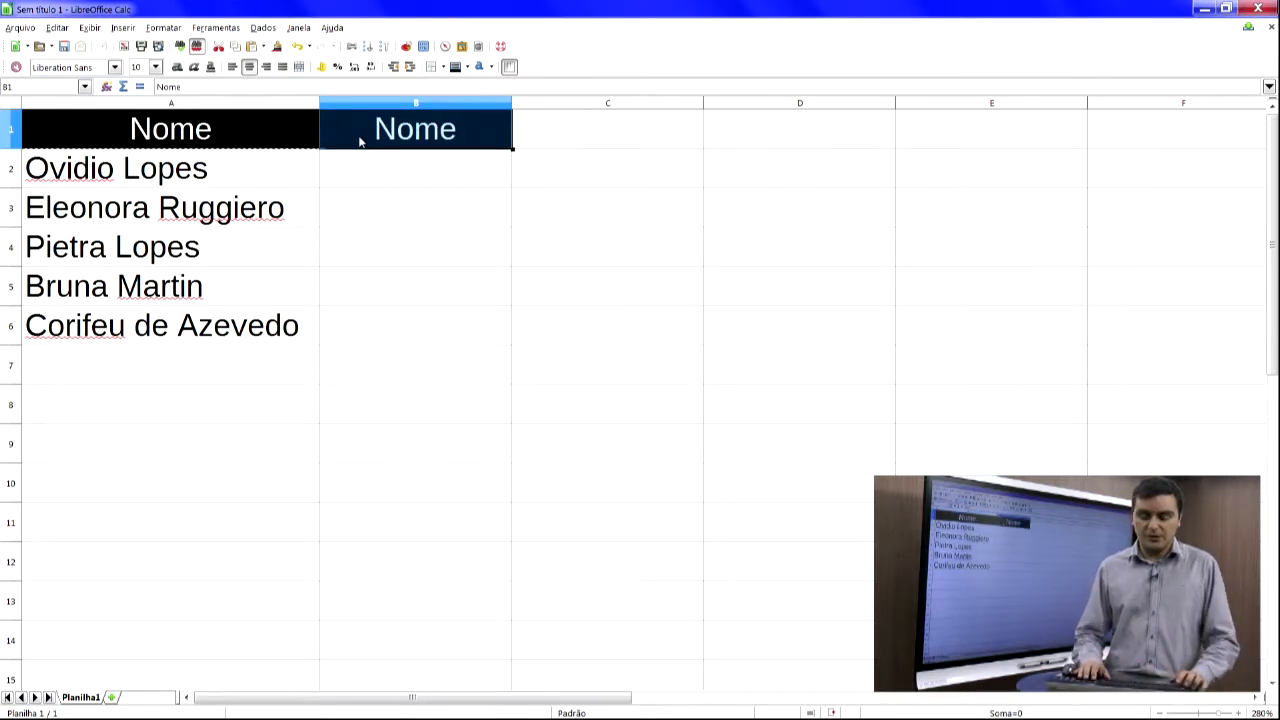
- Replace B1's header text with Sexo and enter Masculino in cell B2
click(361, 142)
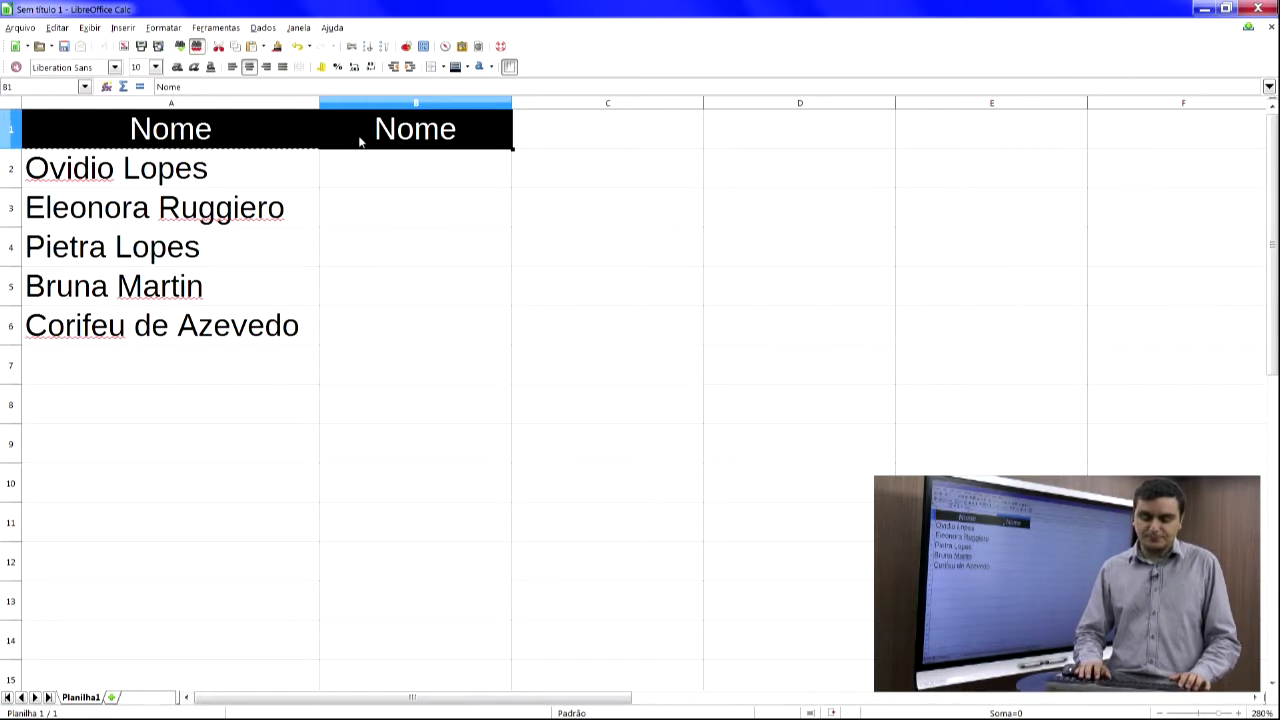
text(Sexo)
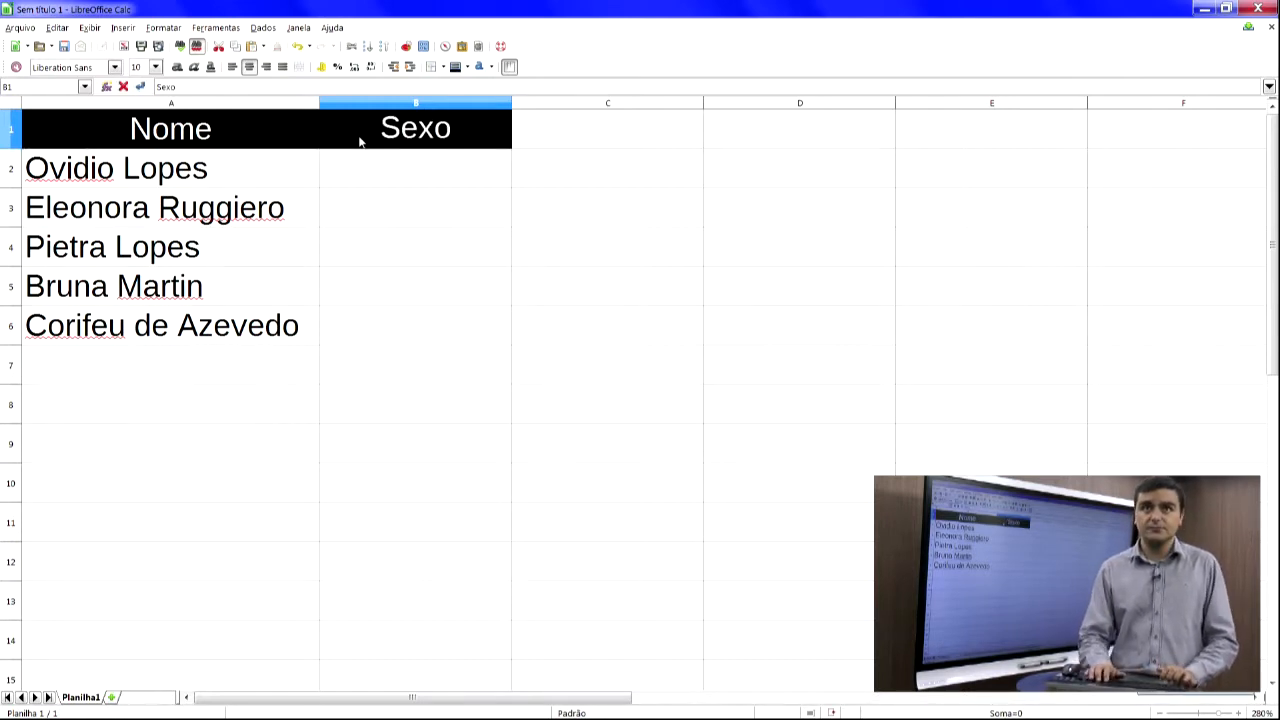
key(Return)
text(Mas)
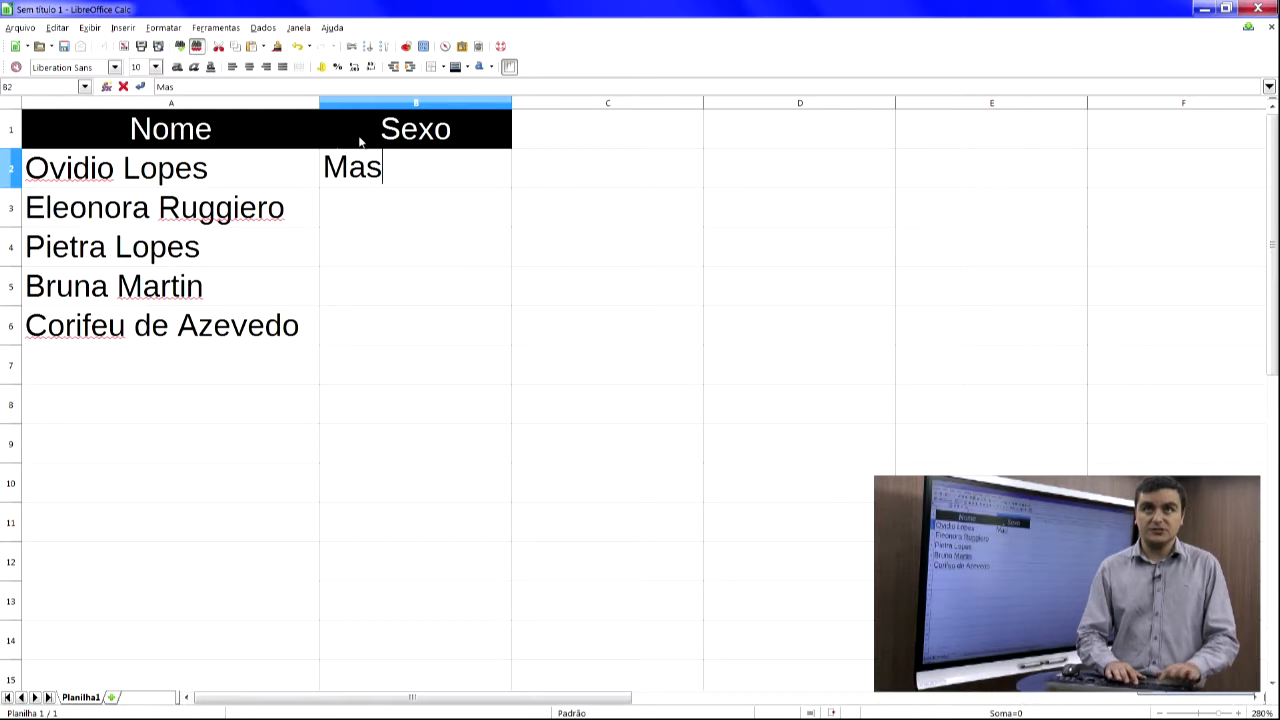
text(culino)
key(Return)
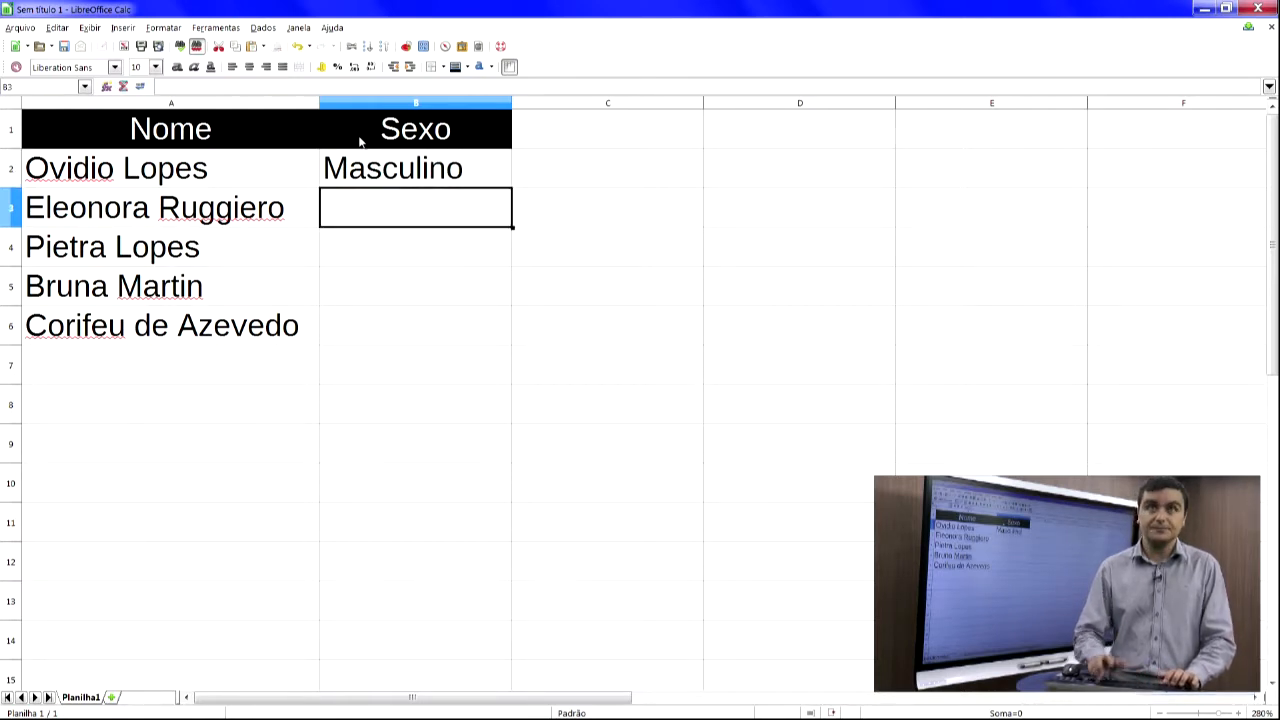
- Copy Masculino from cell B2 into cell B6
key(Up)
key(ctrl+c)
key(Down)
key(Down)
key(Down)
key(Down)
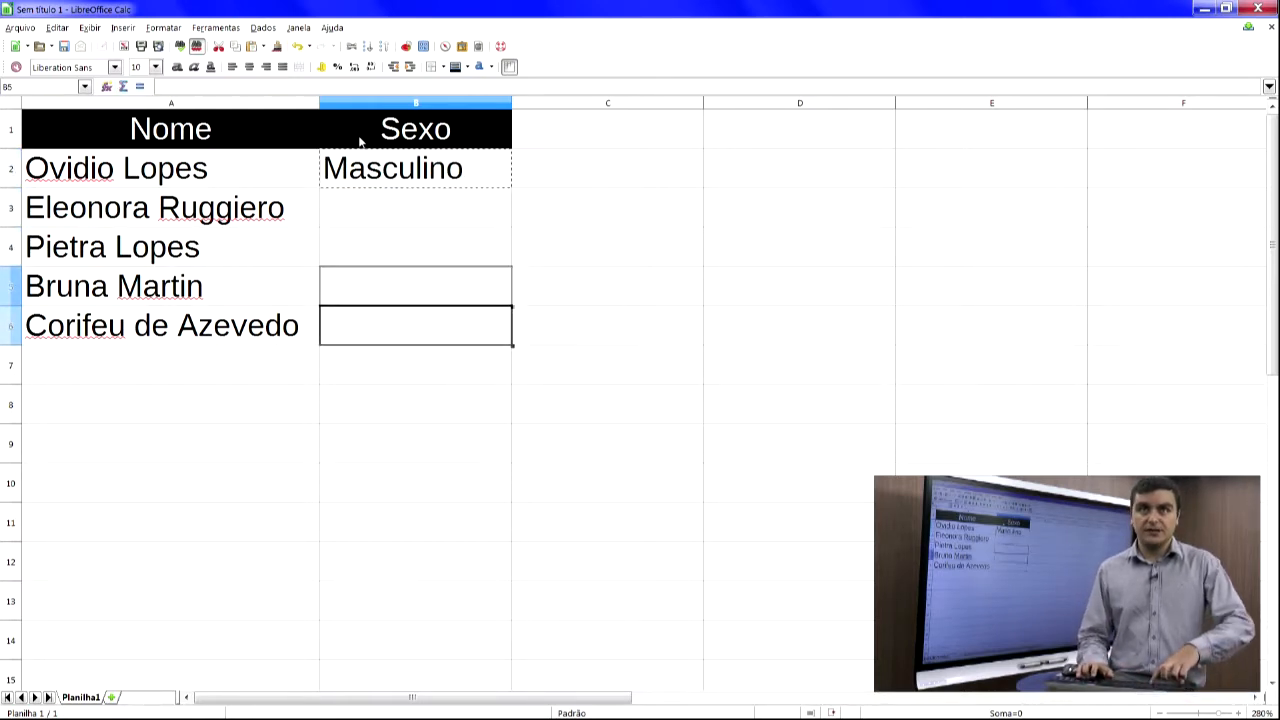
key(ctrl+v)
- Enter Feminino in cell B3
key(Up)
key(Up)
- Copy Feminino from B3 into cells B4 and B5
key(Up)
text(F)
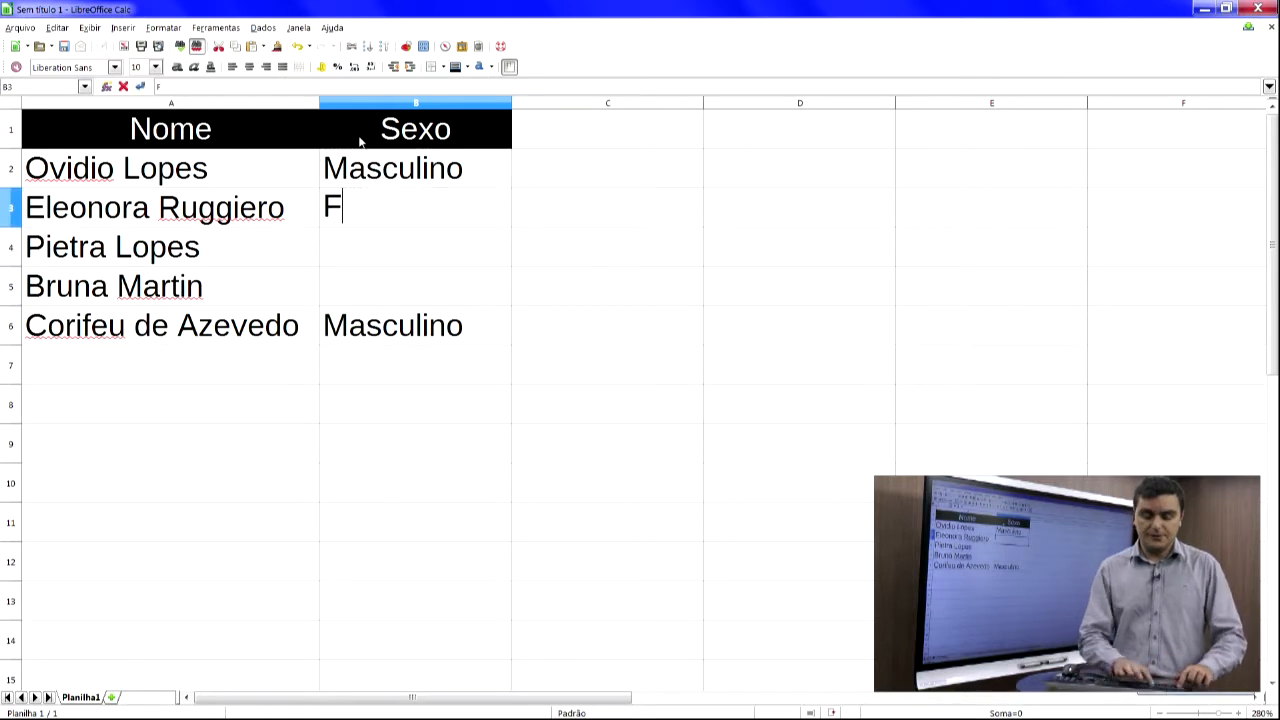
text(emininio)
key(BackSpace)
key(BackSpace)
text(o)
key(Return)
- Copy the formatted header B1 into C1 and change its text to Idade
key(Up)
key(ctrl+c)
key(Down)
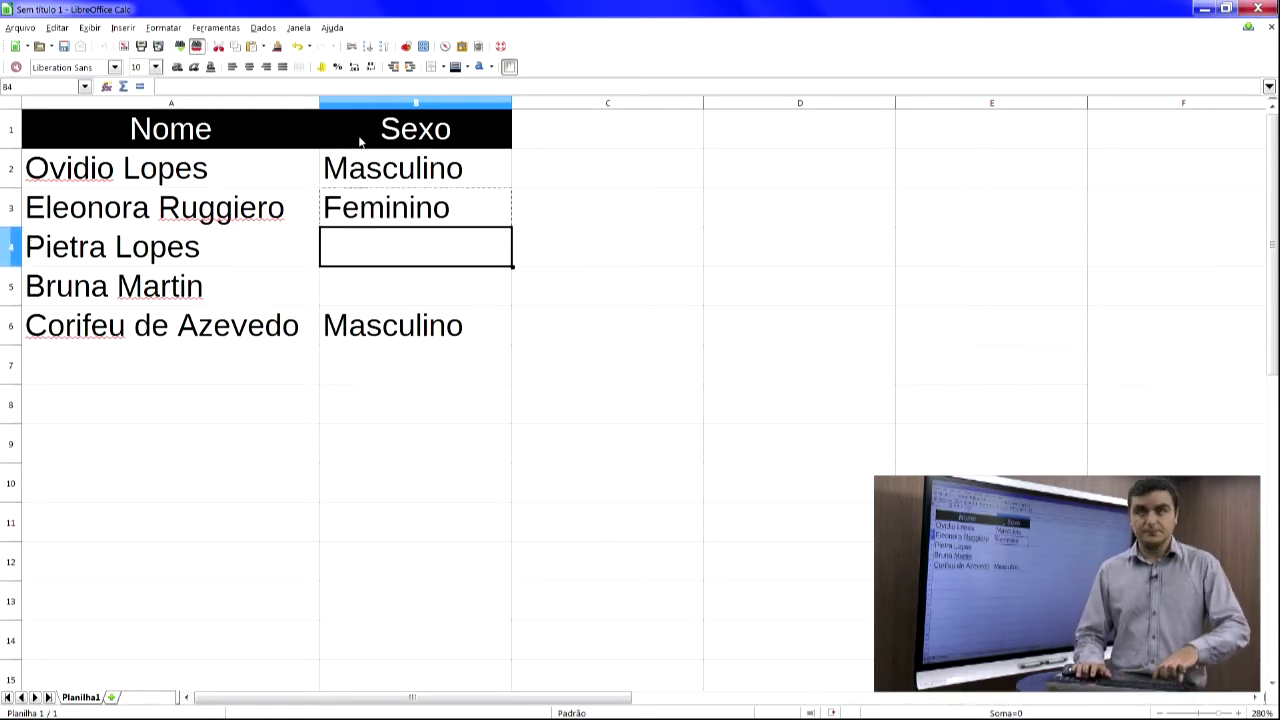
key(ctrl+v)
key(Down)
key(ctrl+v)
key(Up)
key(Up)
key(Right)
key(Up)
key(Up)
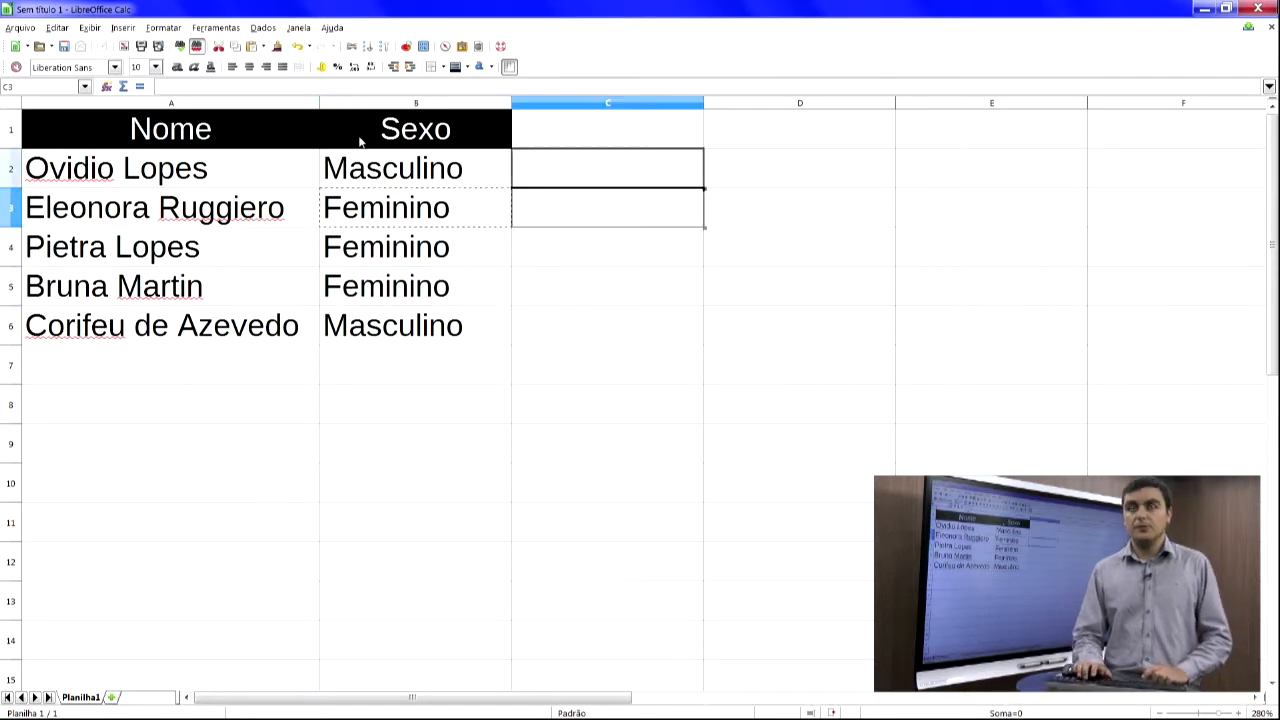
key(Left)
key(ctrl+c)
key(Right)
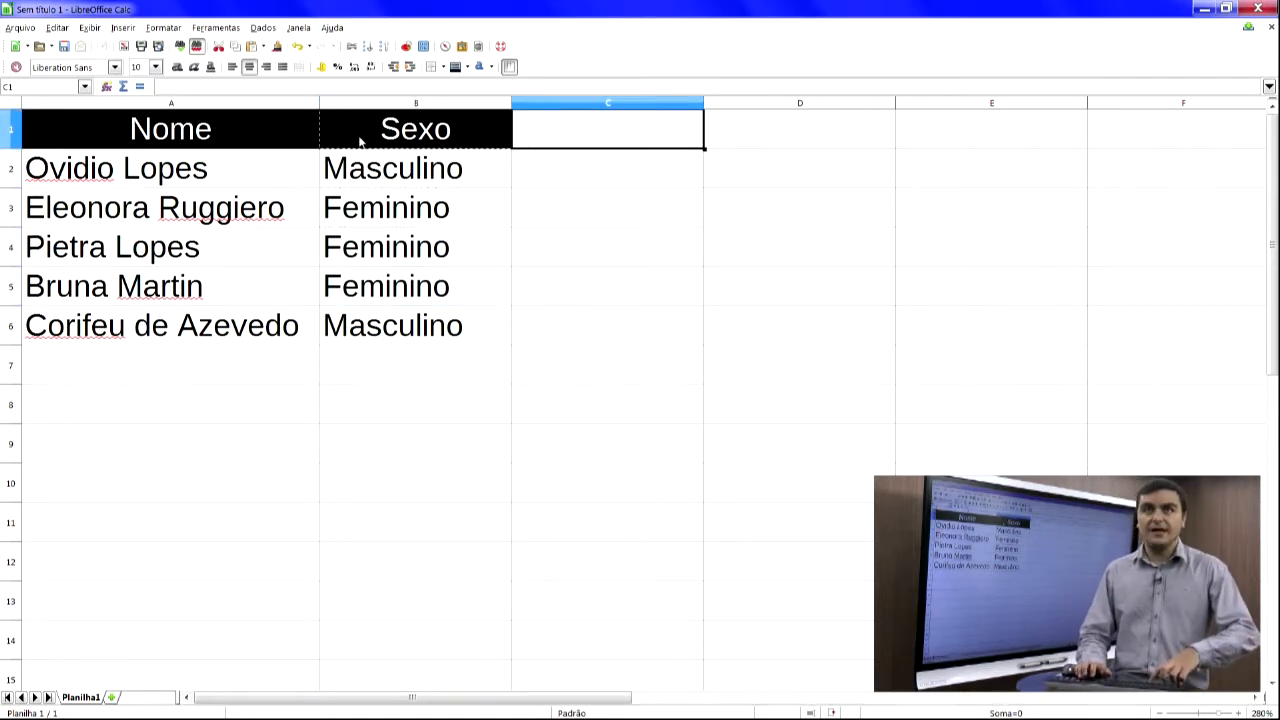
key(ctrl+v)
text(Idade)
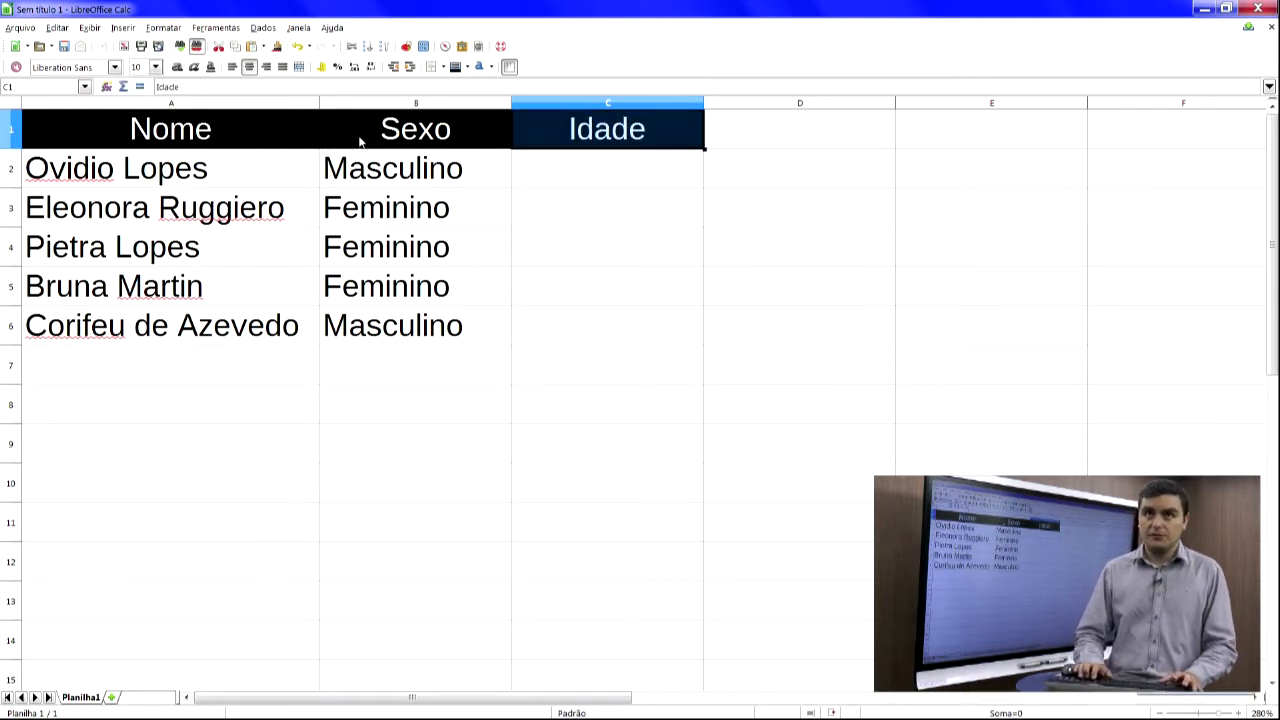
key(Return)
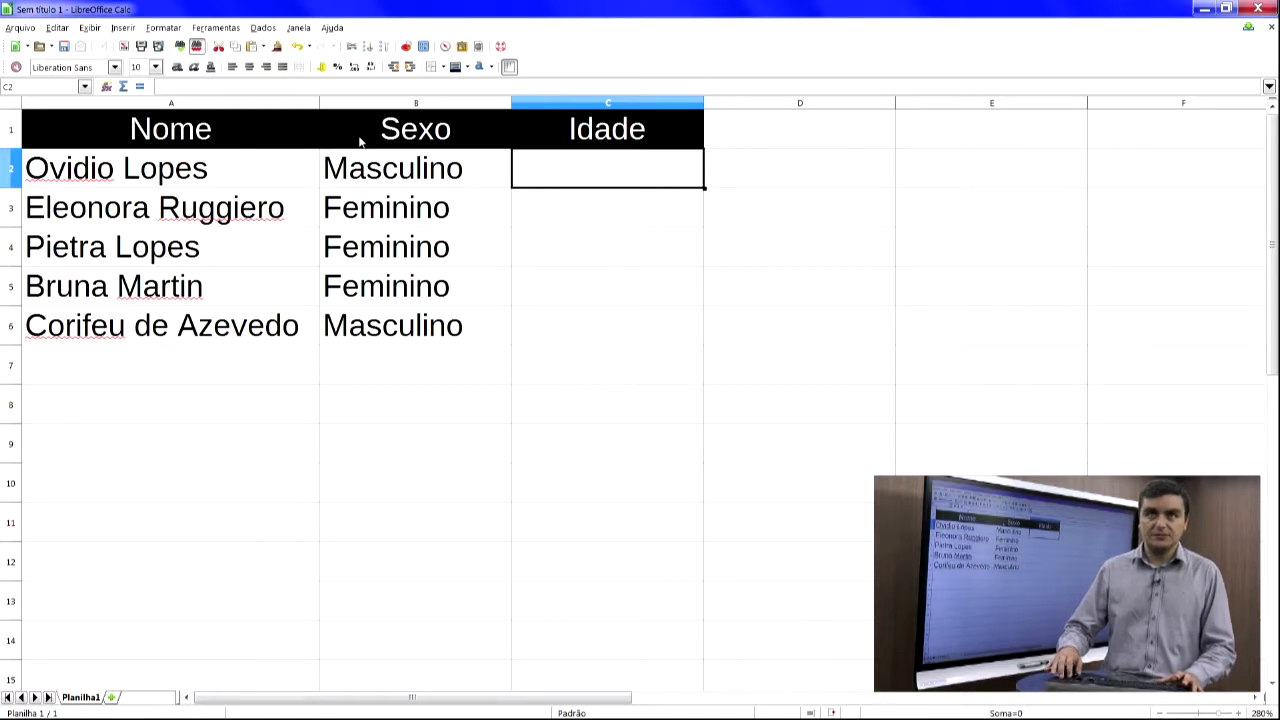
- Enter the ages 60, 63, 1, 31 and 16 in cells C2 to C6
text(60)
key(Return)
text(63)
key(Return)
text(1)
key(Return)
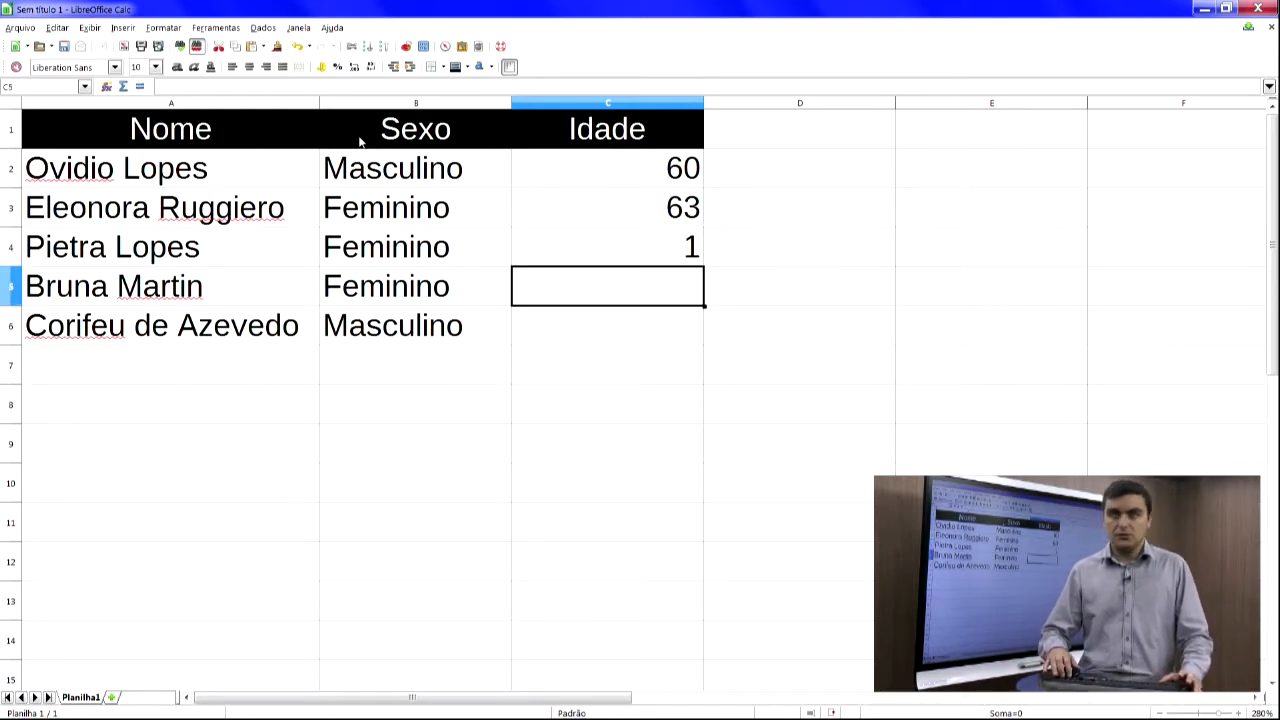
text(31)
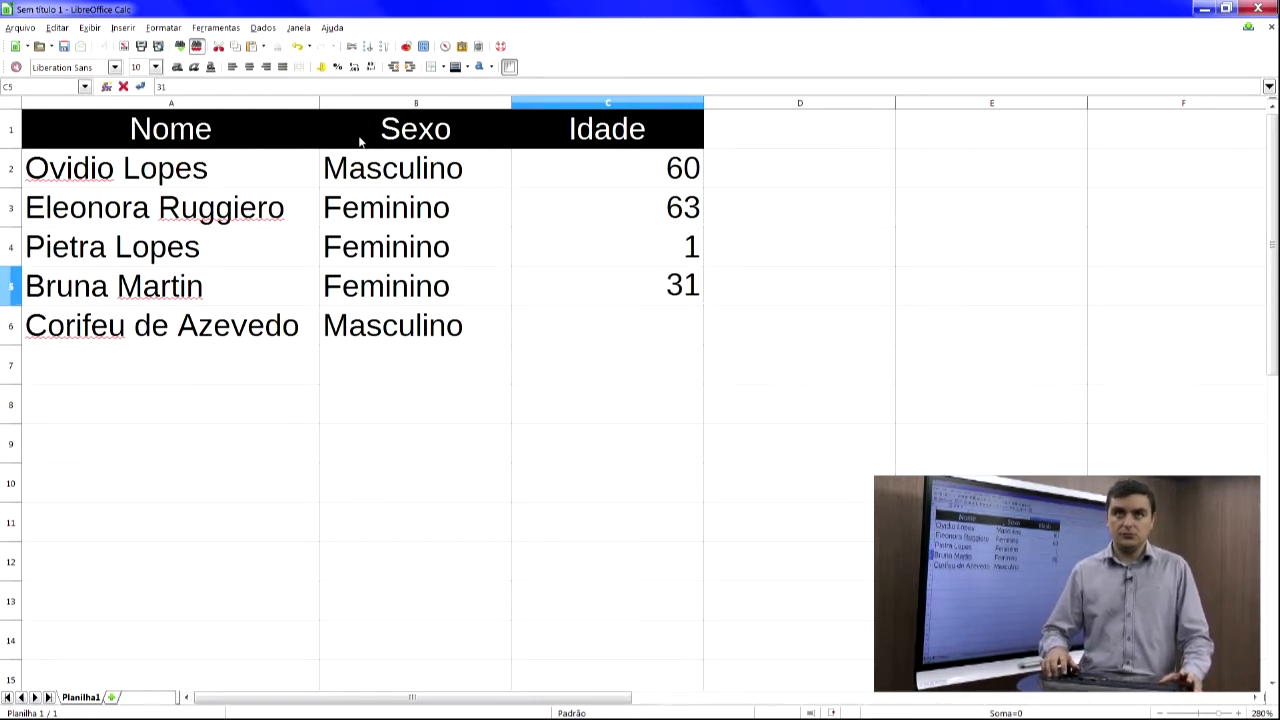
key(Return)
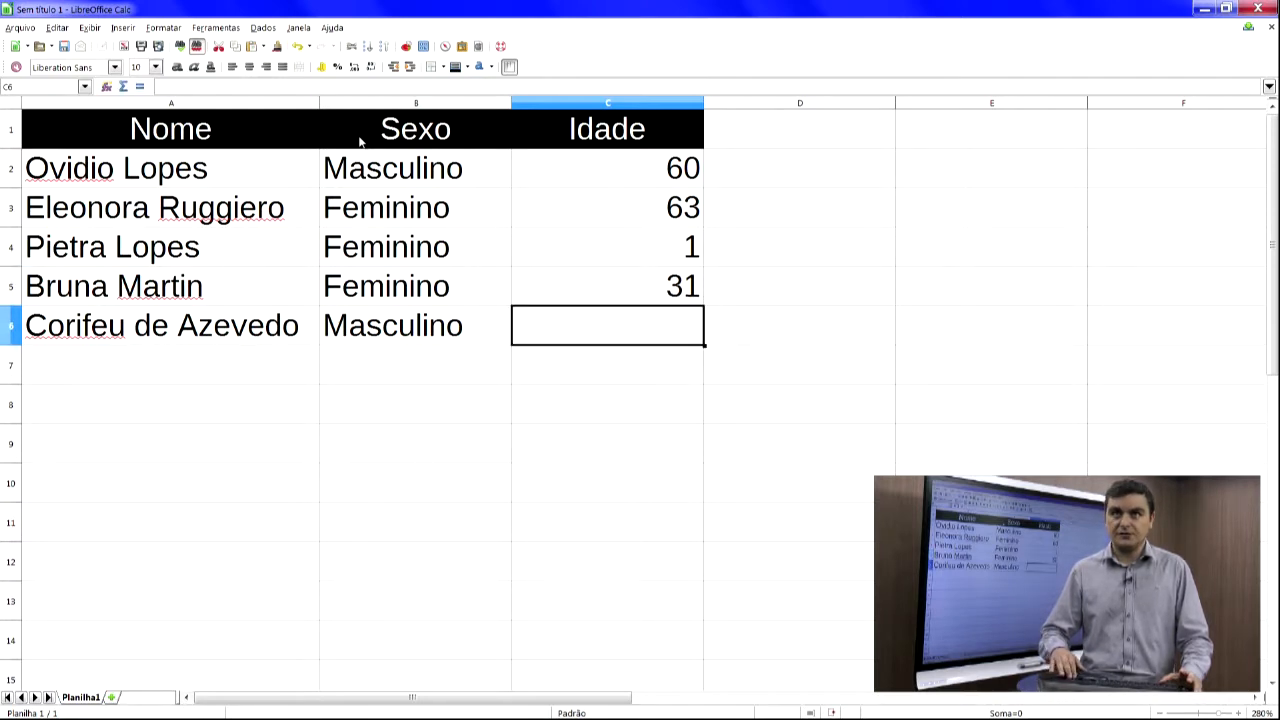
text(16)
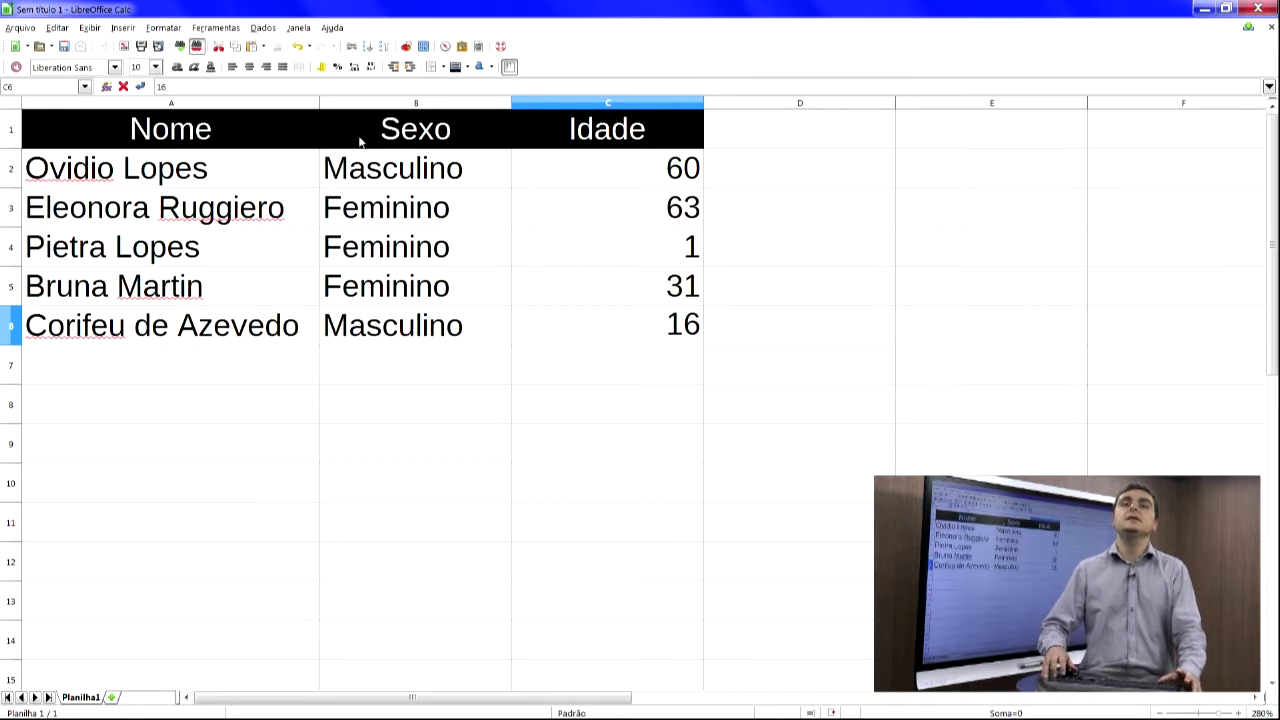
key(Return)
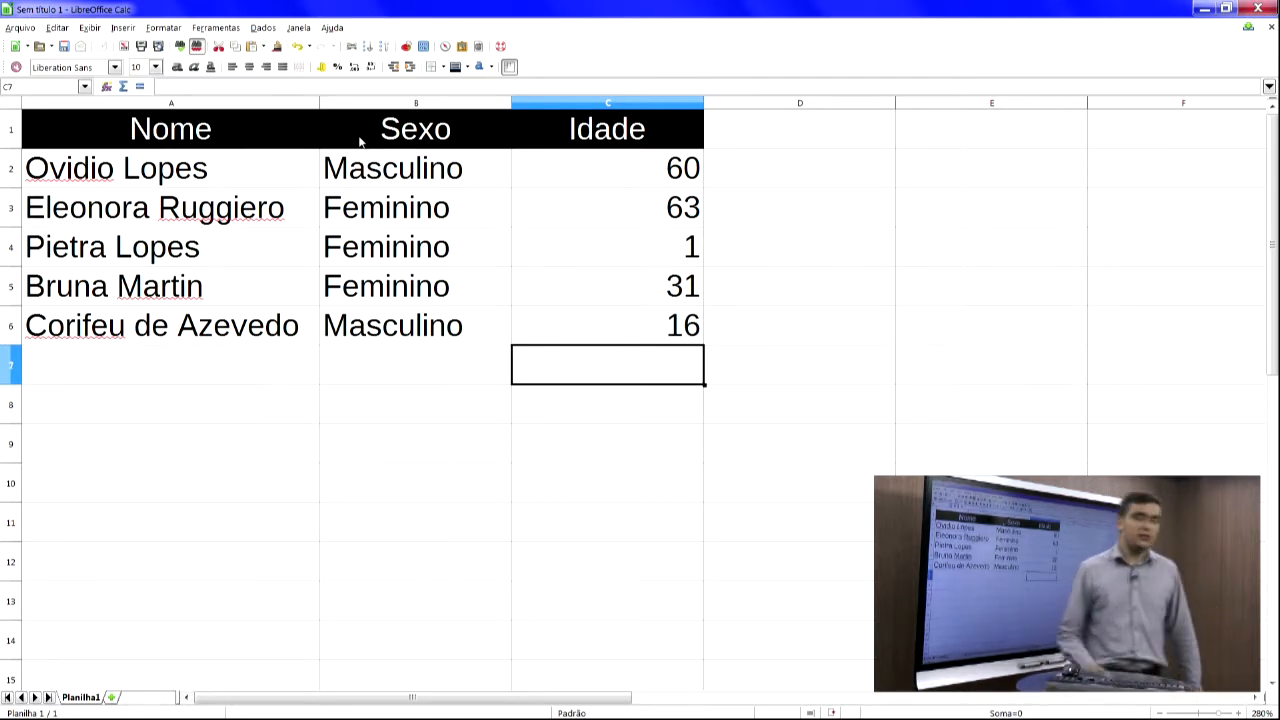
- Review the table's entries by selecting cells across the name, sex and age columns
click(342, 208)
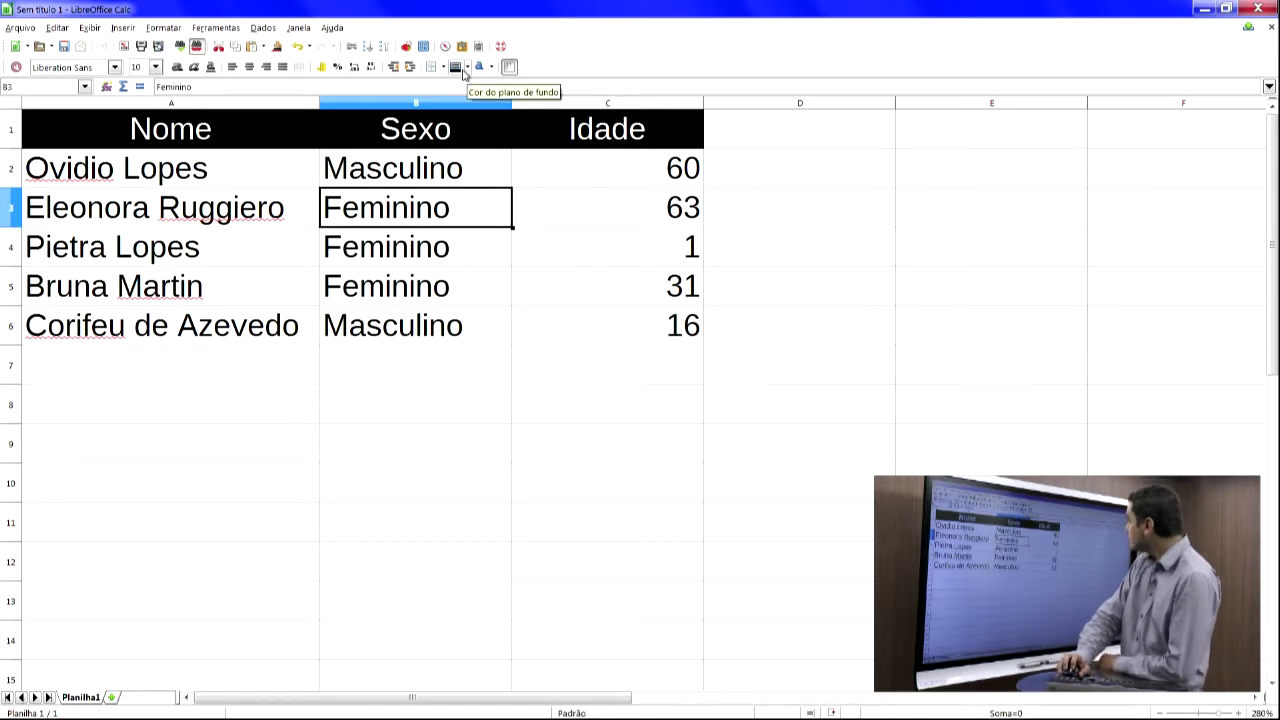
click(368, 168)
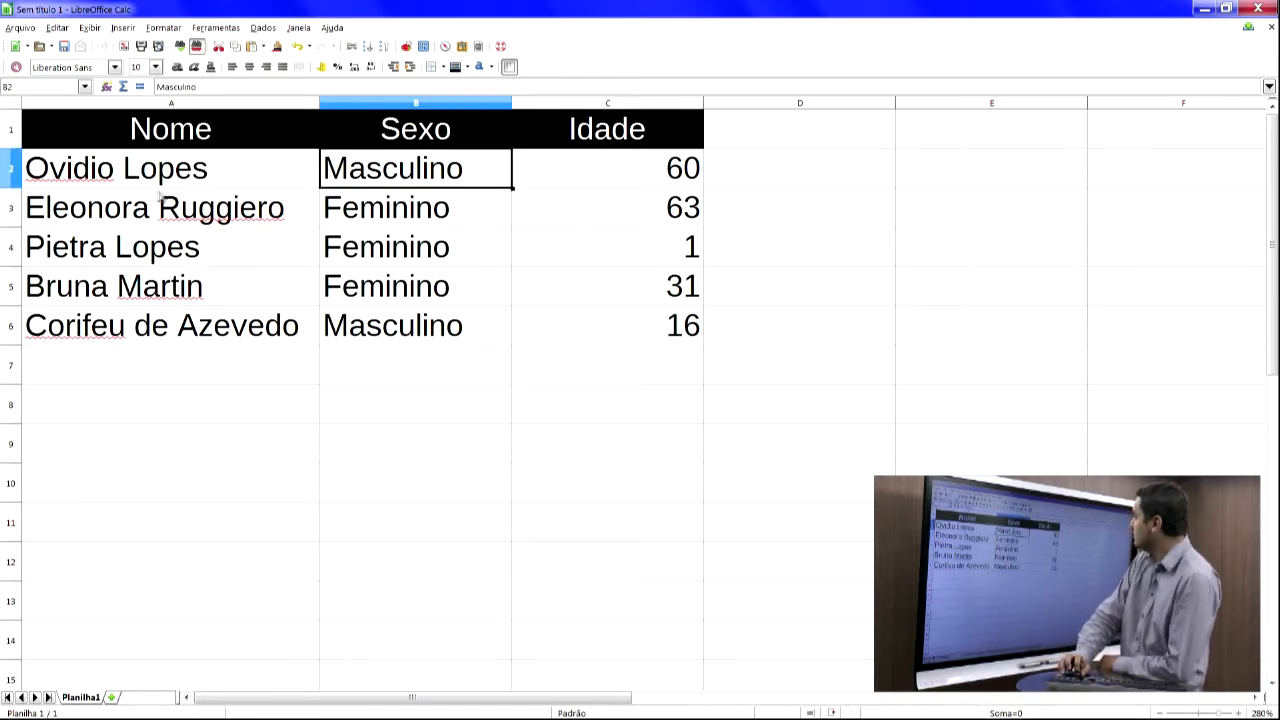
click(162, 197)
click(111, 131)
click(250, 325)
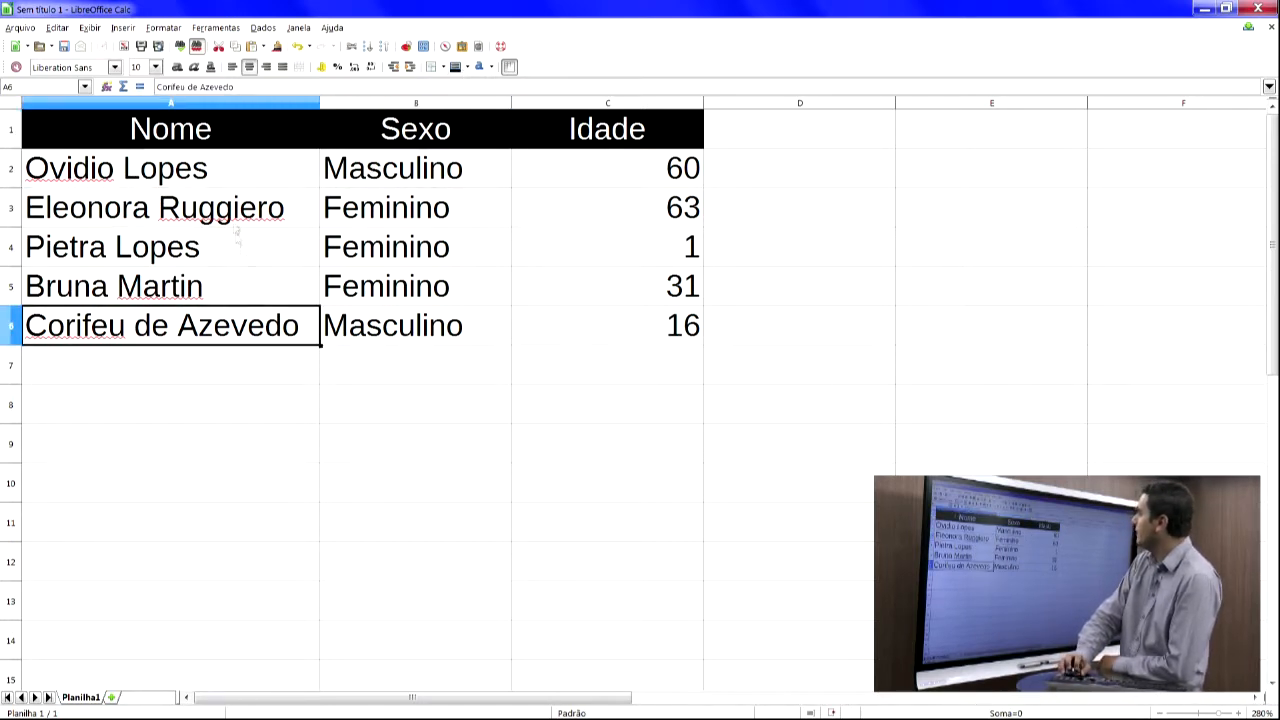
click(249, 167)
click(376, 165)
click(637, 172)
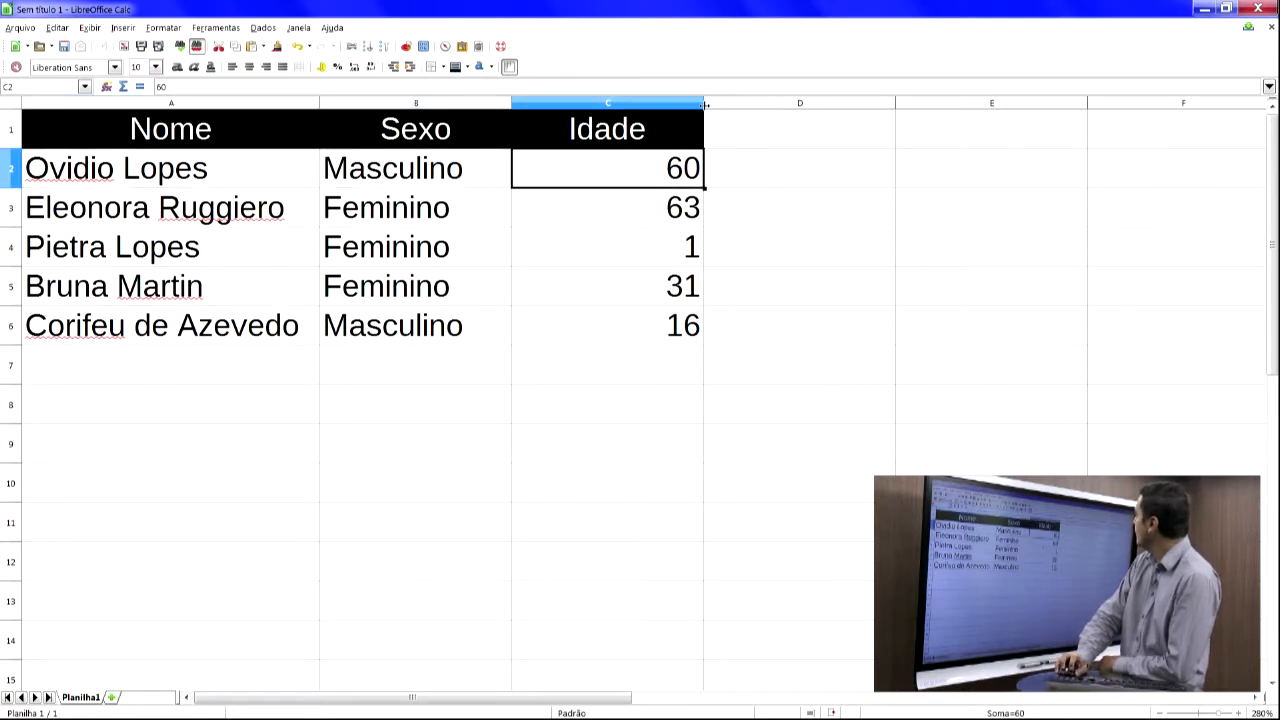
- Narrow columns C and B to fit their contents
drag(705, 104, 613, 104)
drag(513, 104, 484, 104)
click(499, 386)
click(655, 185)
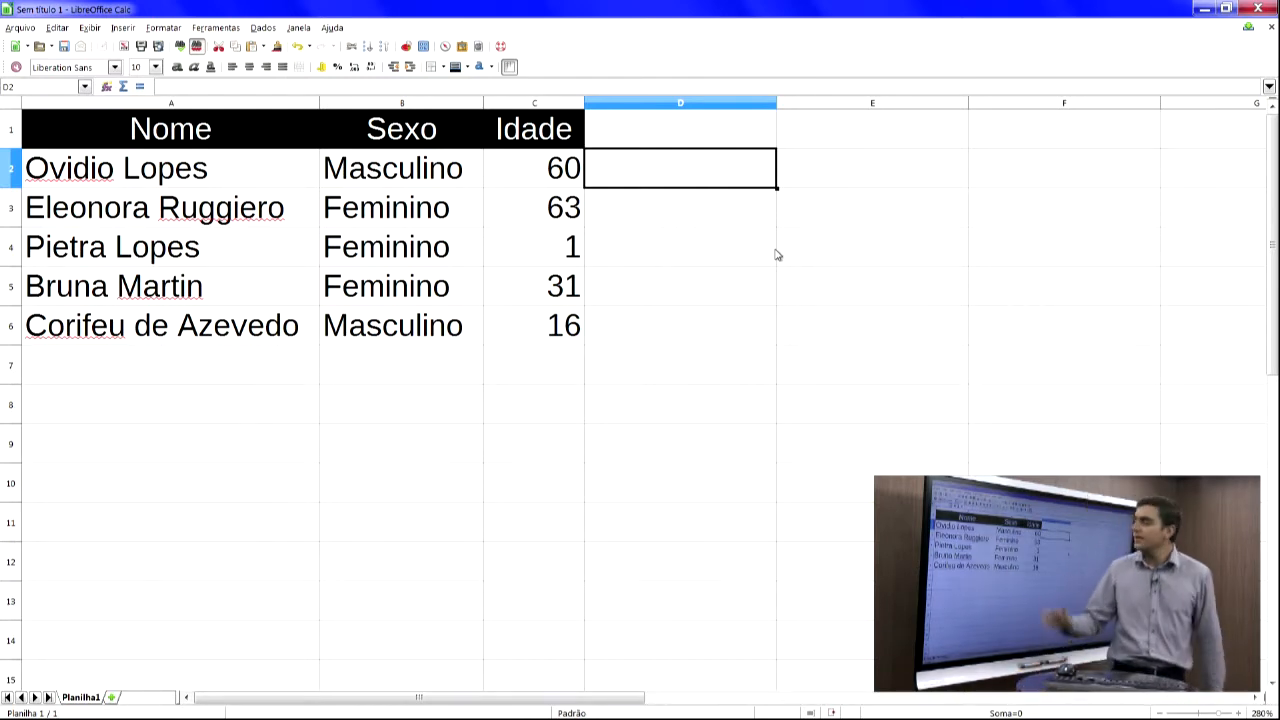
- Copy the header C1 into D1 and change its text to Salário
key(Up)
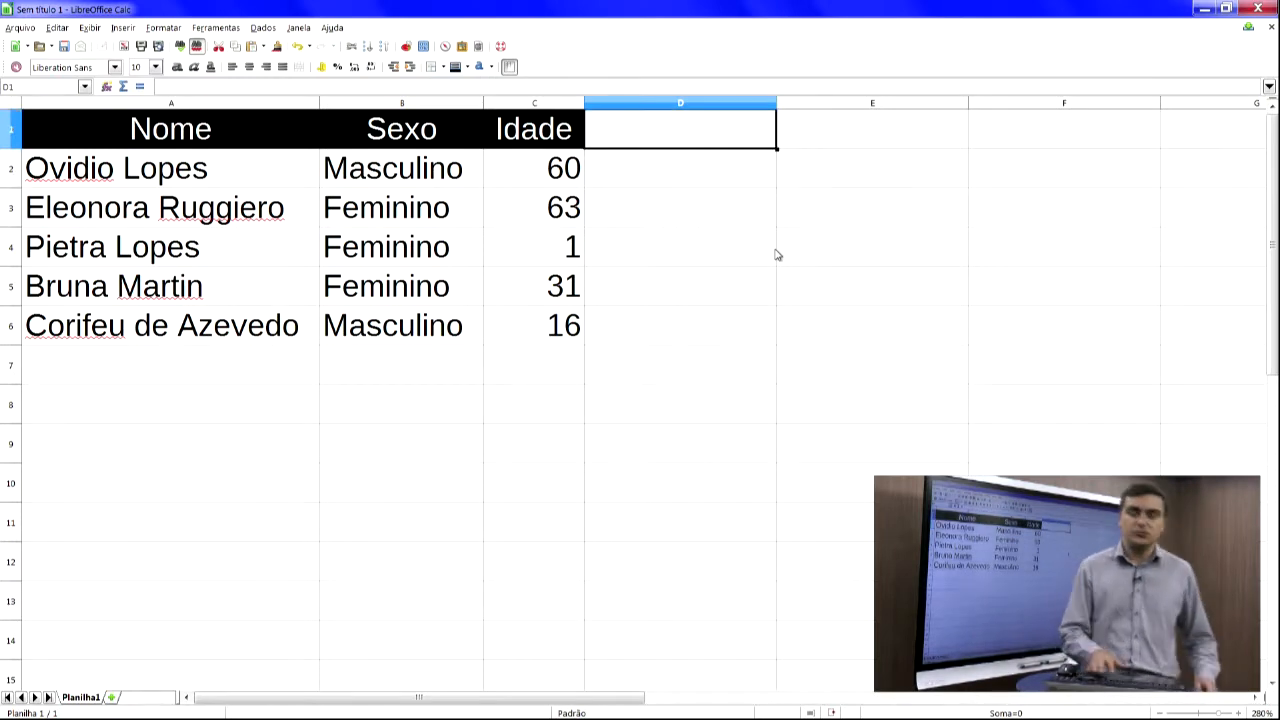
key(Left)
key(ctrl+c)
key(Right)
key(ctrl+v)
text(Salário)
key(Return)
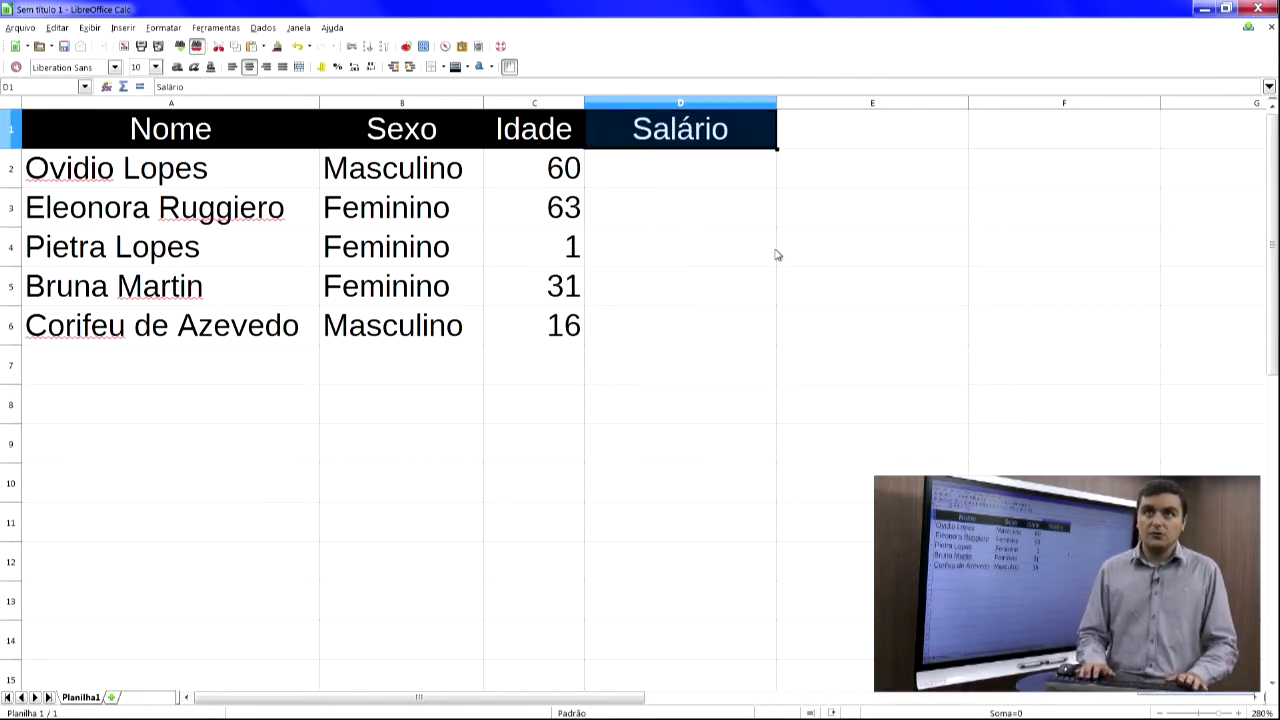
- Enter the salaries 13000, 2500, 0, 6300 and 880 in cells D2 to D6
key(Down)
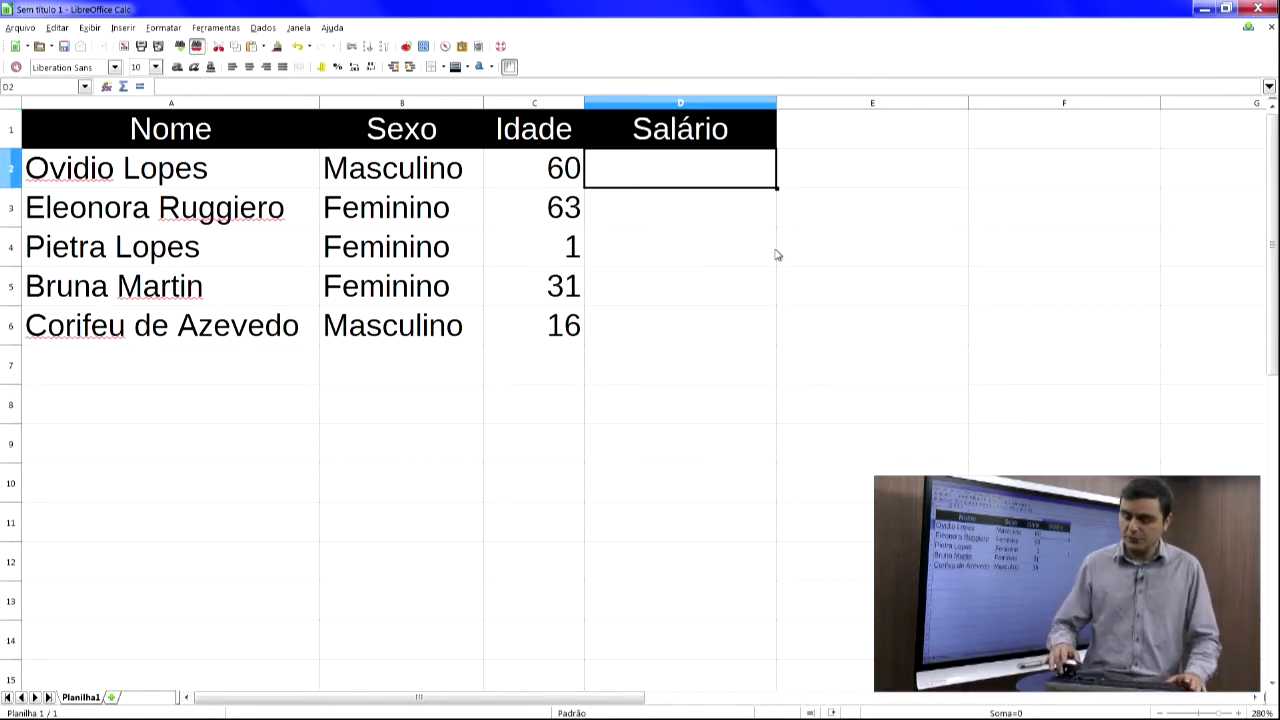
text(13000)
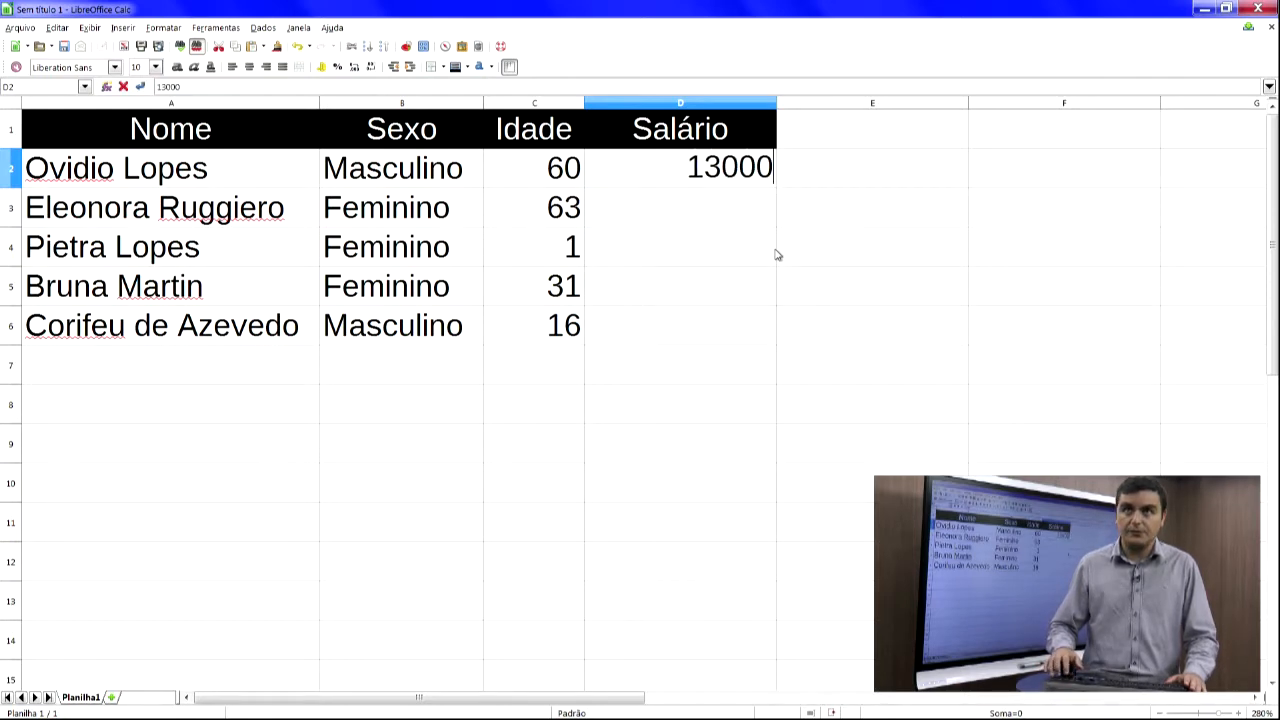
key(Return)
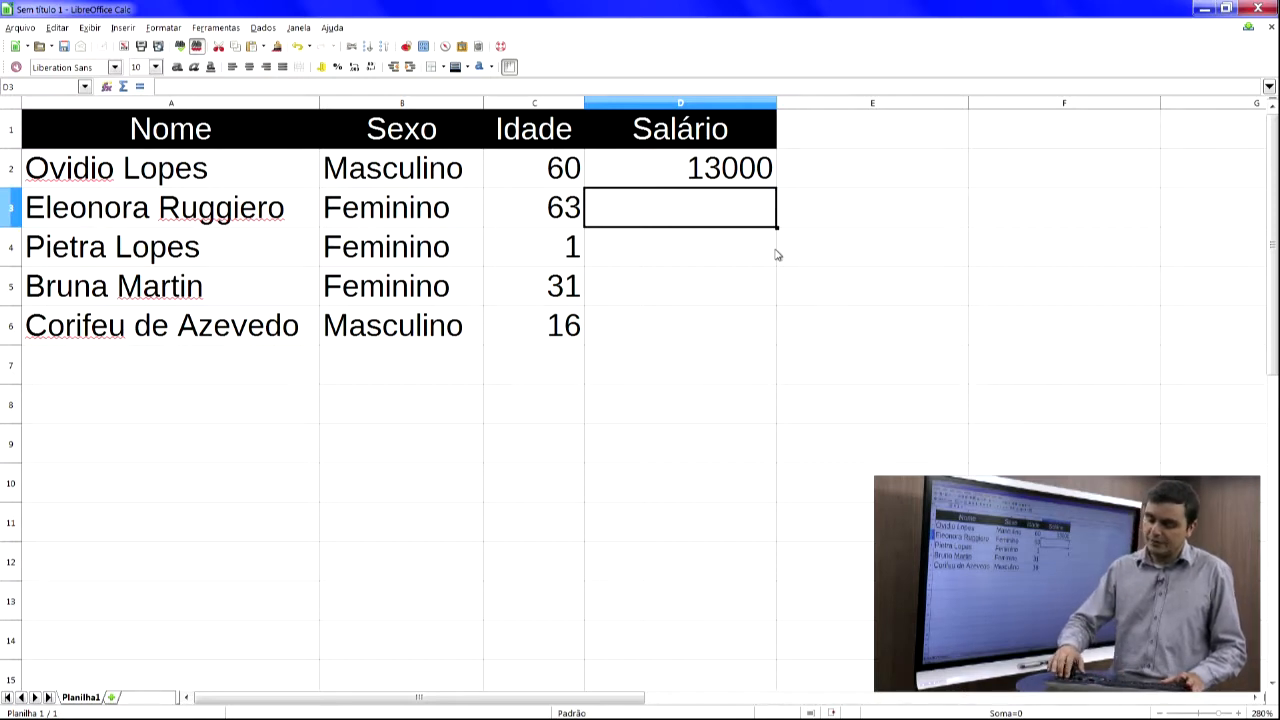
text(2500)
key(Return)
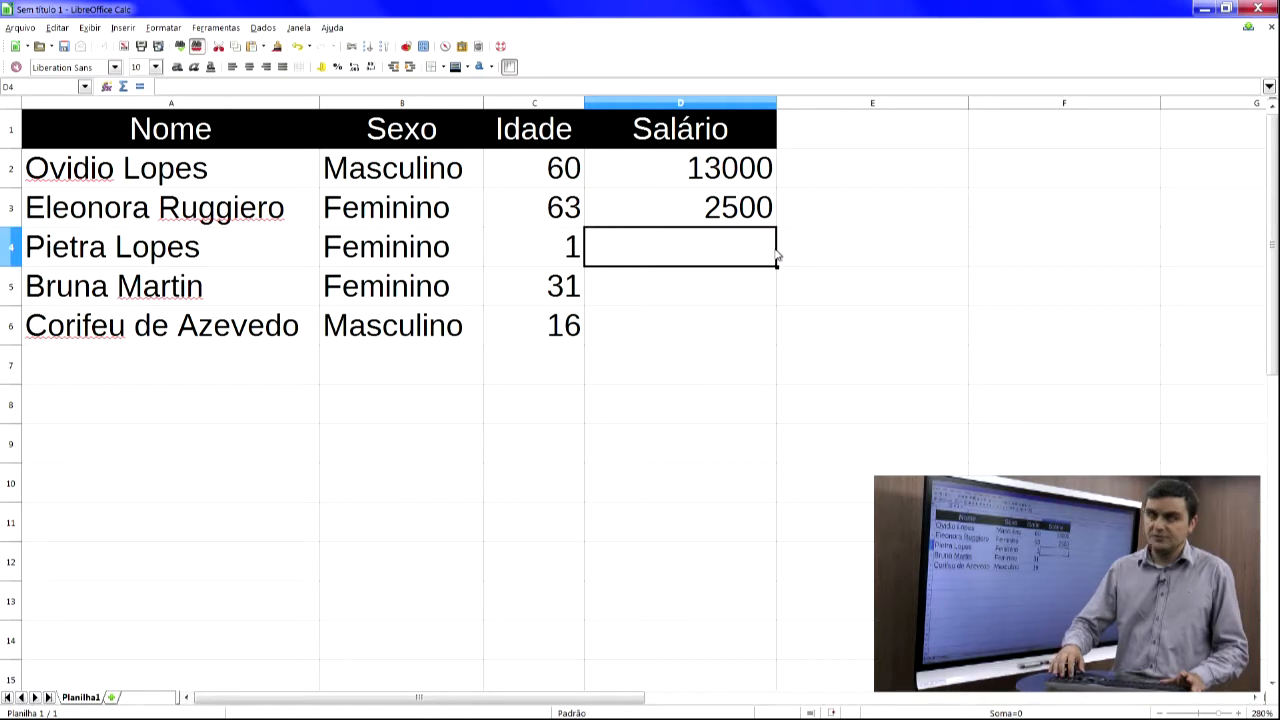
text(0)
key(Return)
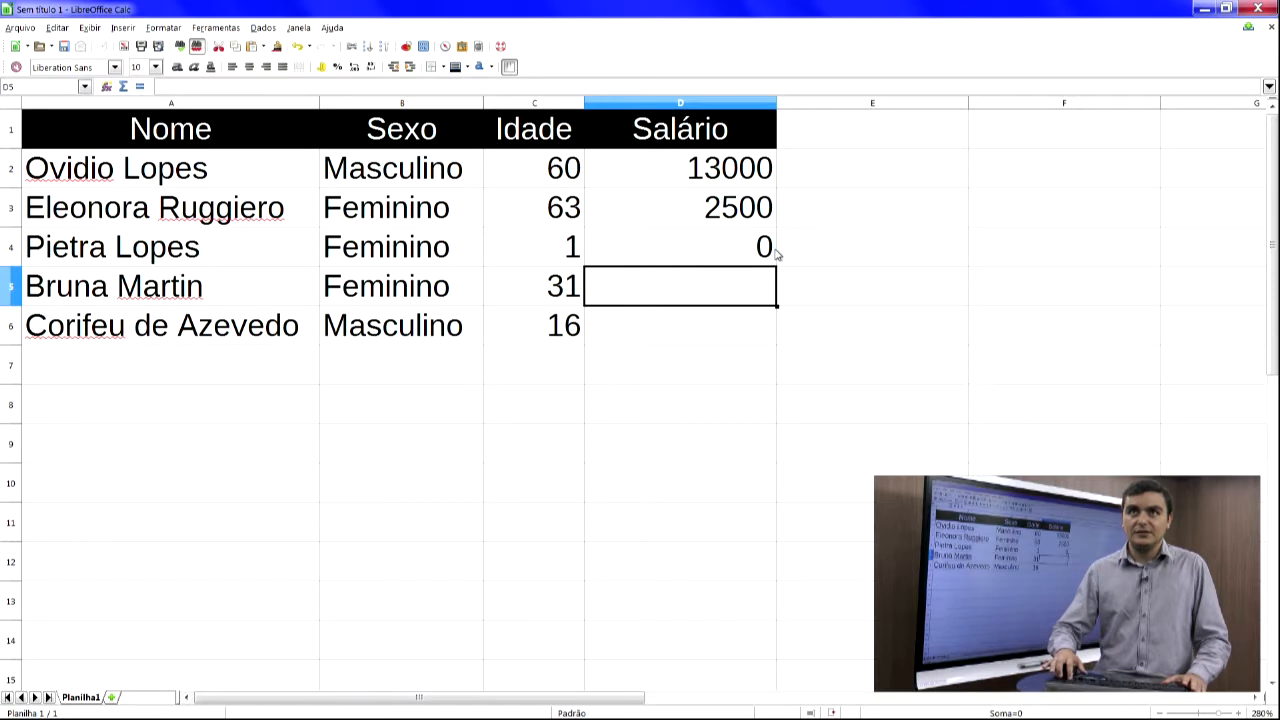
text(6300)
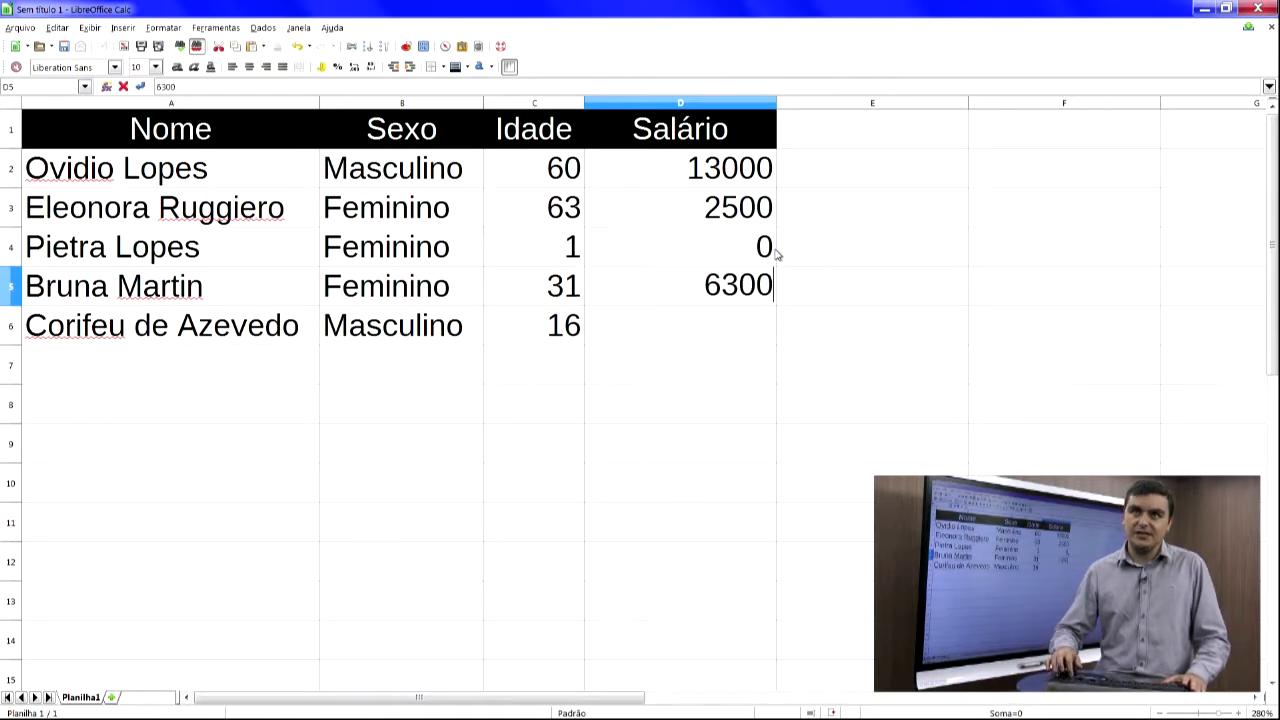
key(Return)
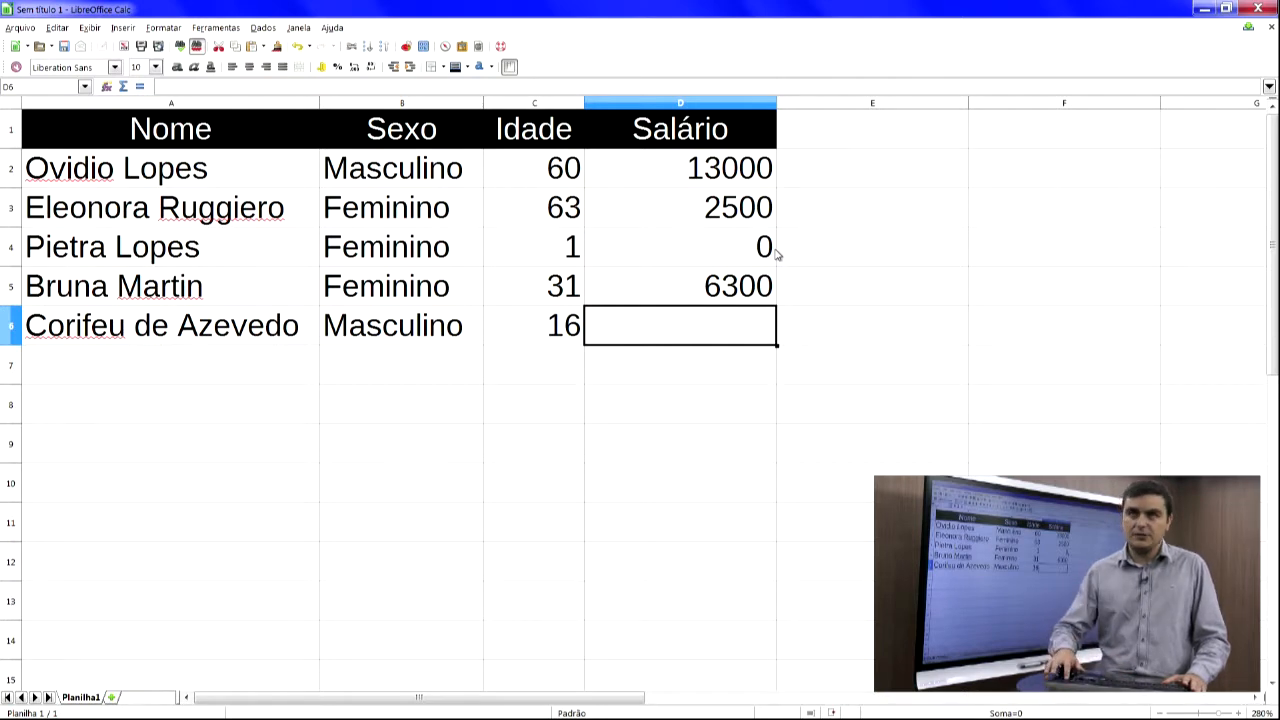
text(880)
key(Return)
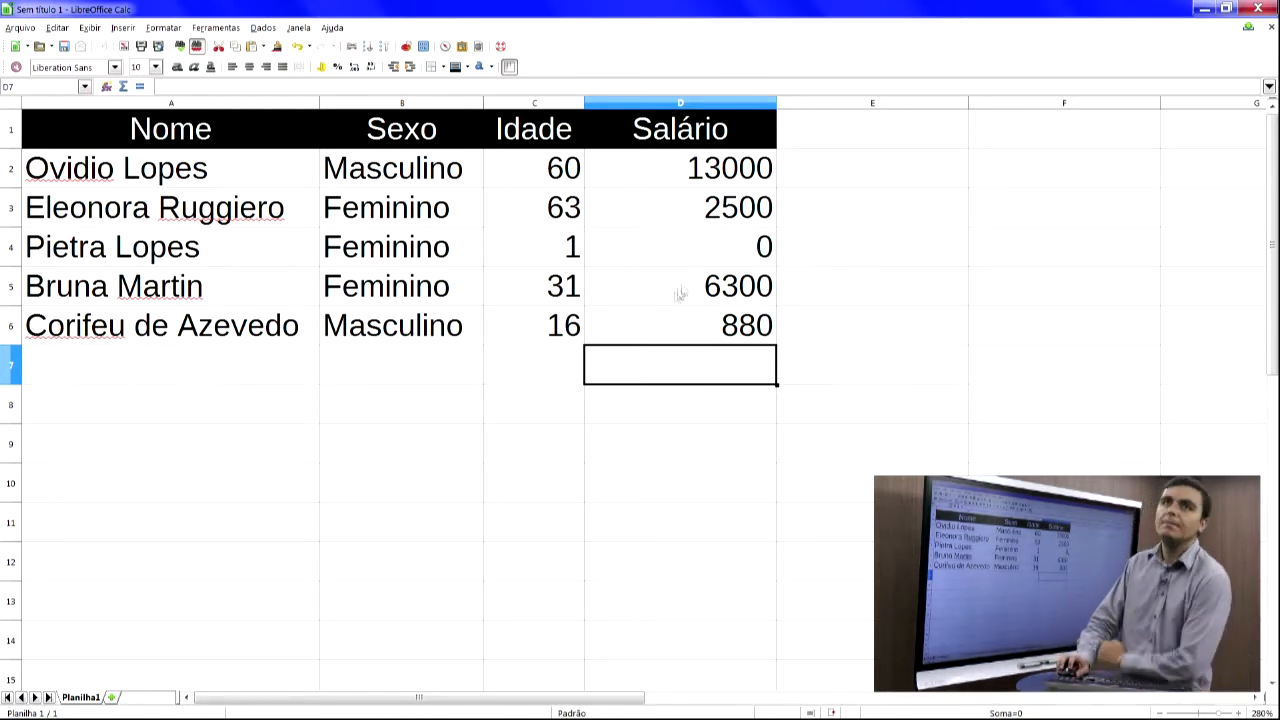
- Apply the currency number format to D2:D6 and autofit column D's width
click(576, 173)
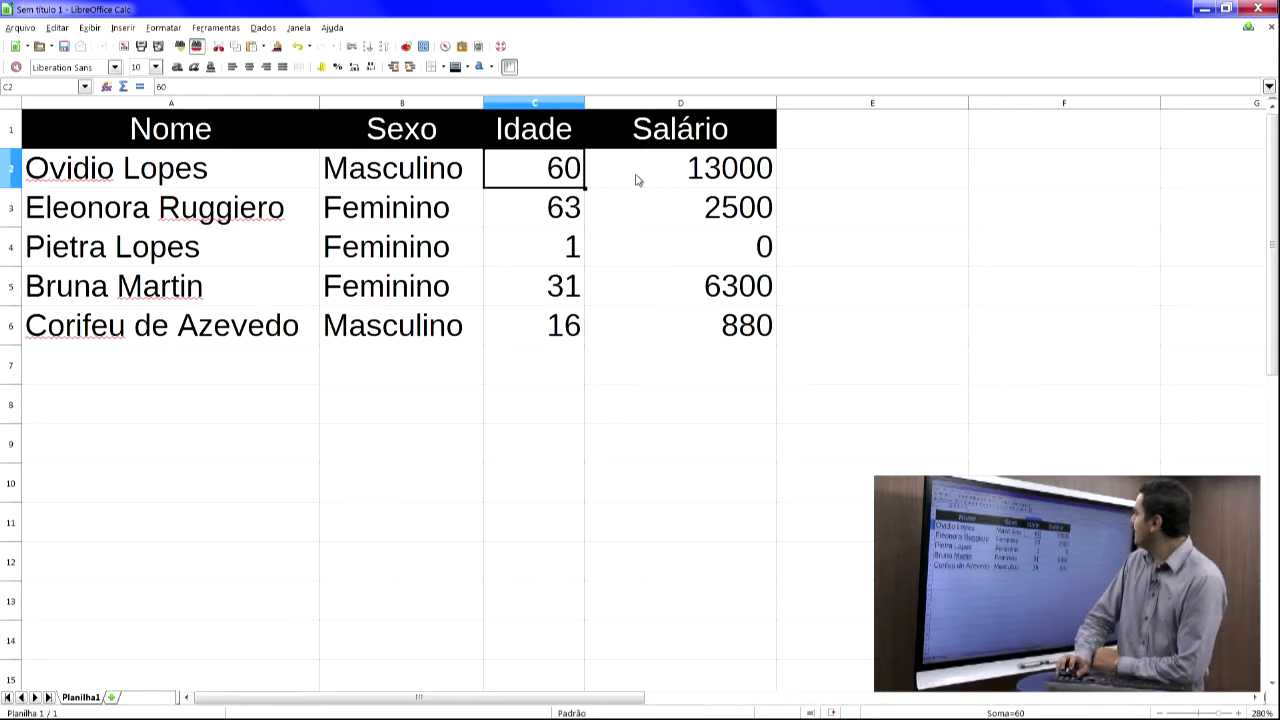
click(670, 177)
drag(670, 173, 643, 318)
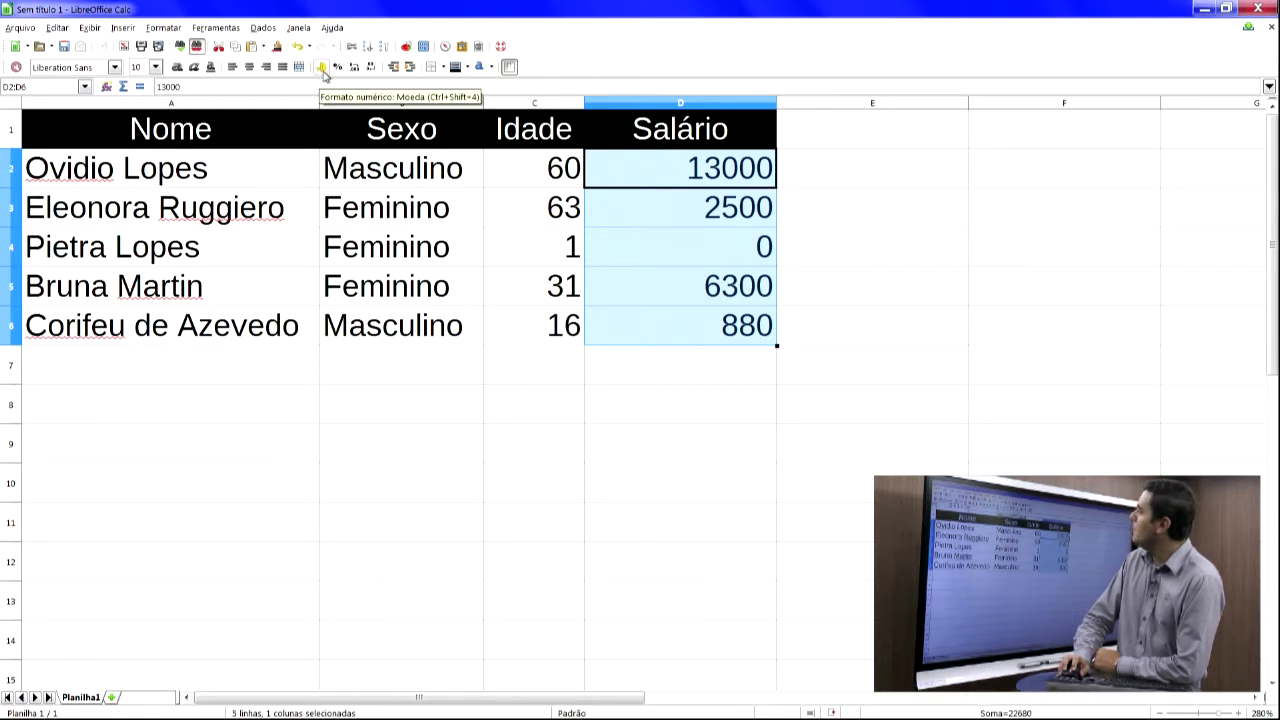
click(321, 67)
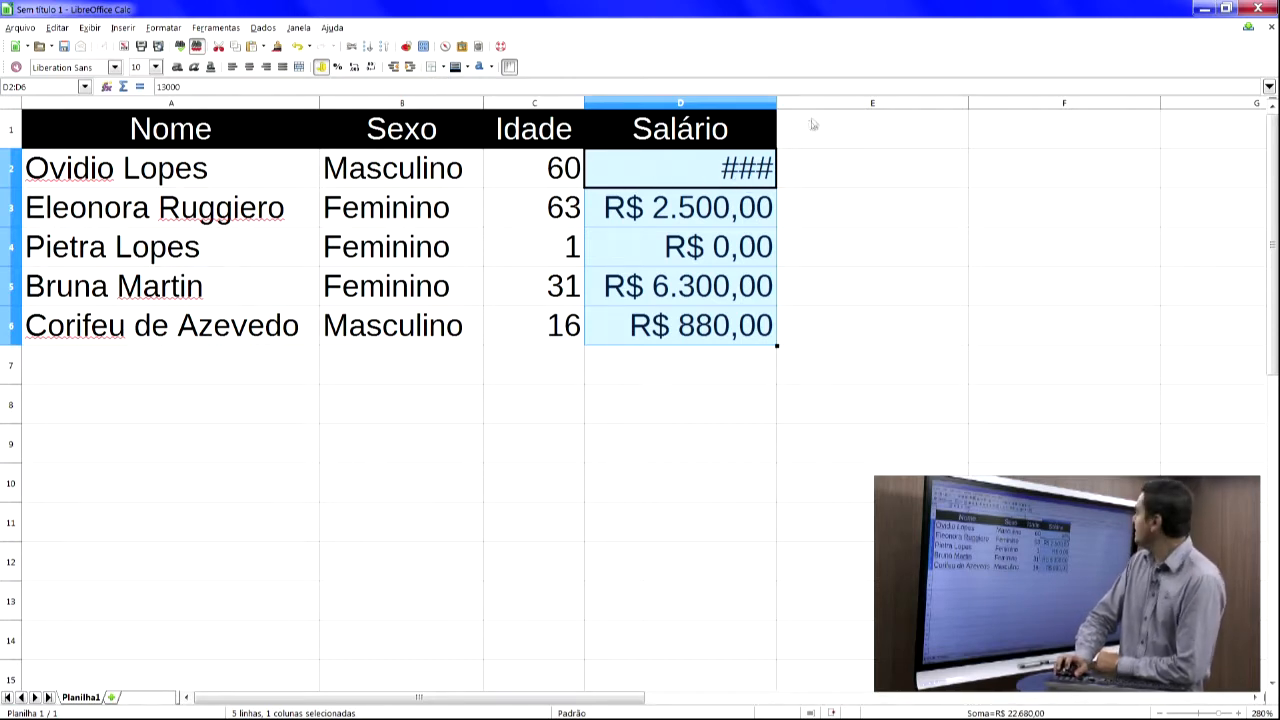
double_click(777, 103)
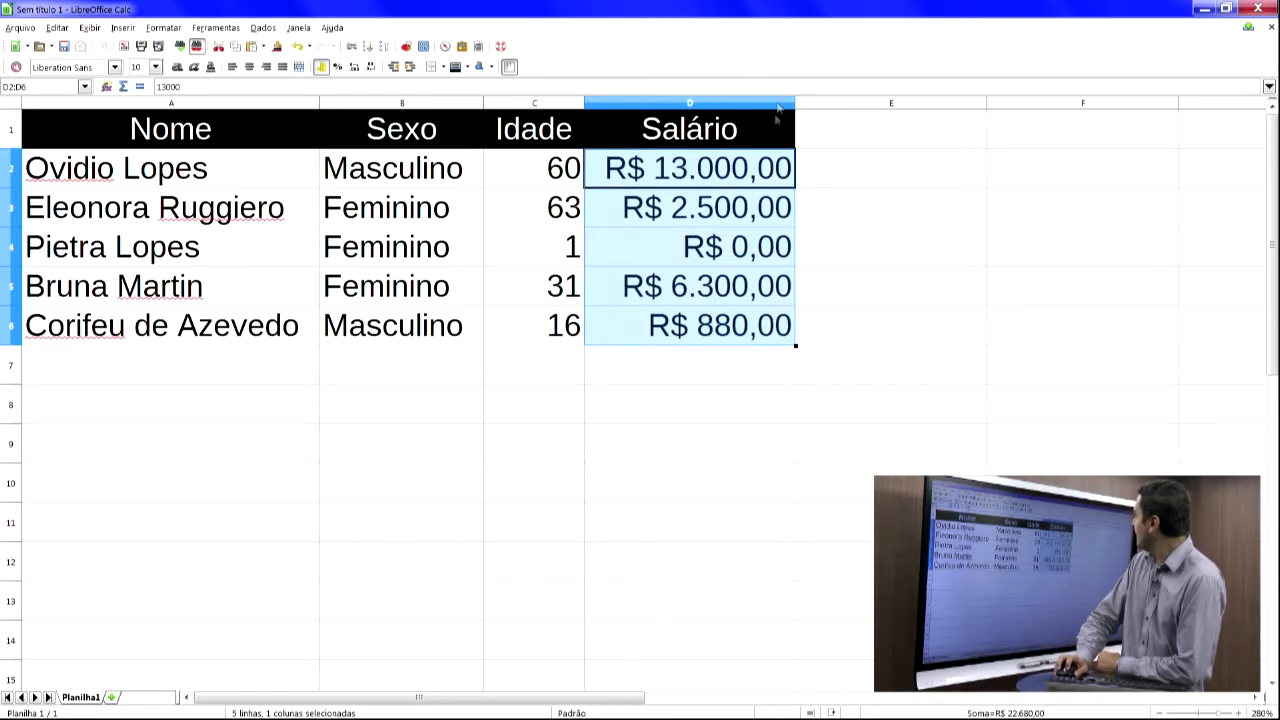
click(745, 418)
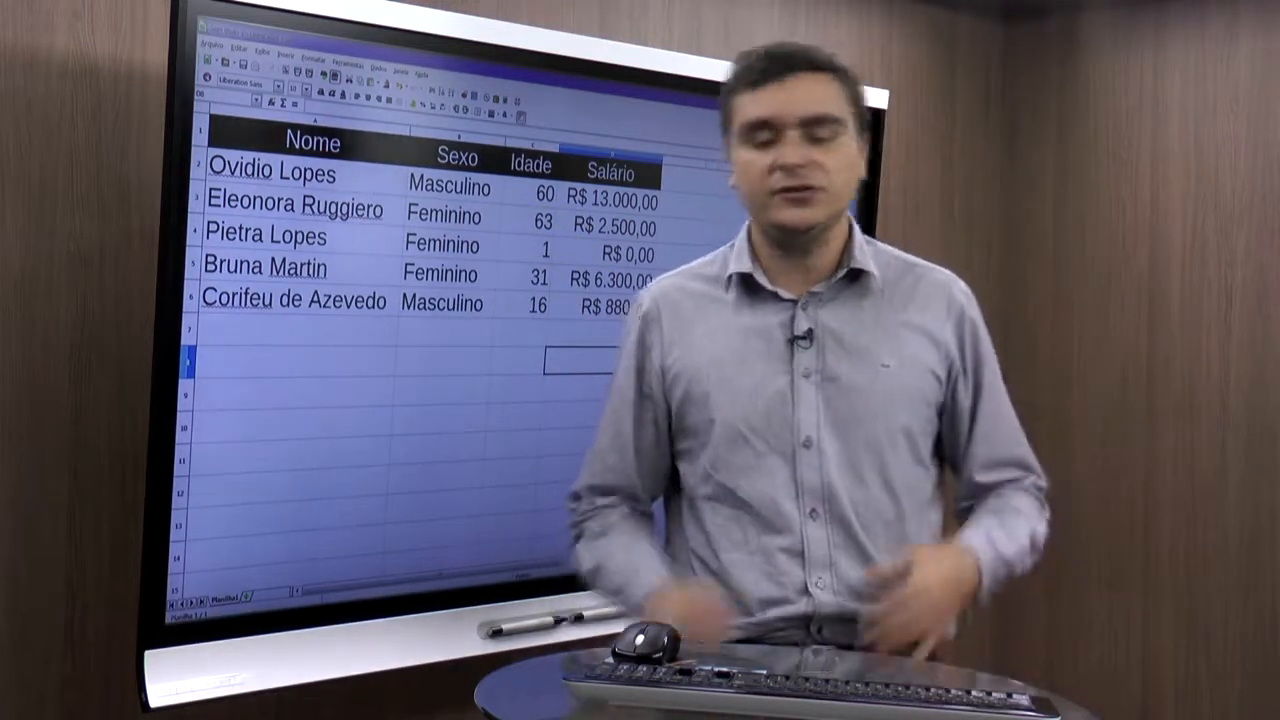
- Enter the label Total de Homens in cell A8
key(Left)
key(Left)
key(Left)
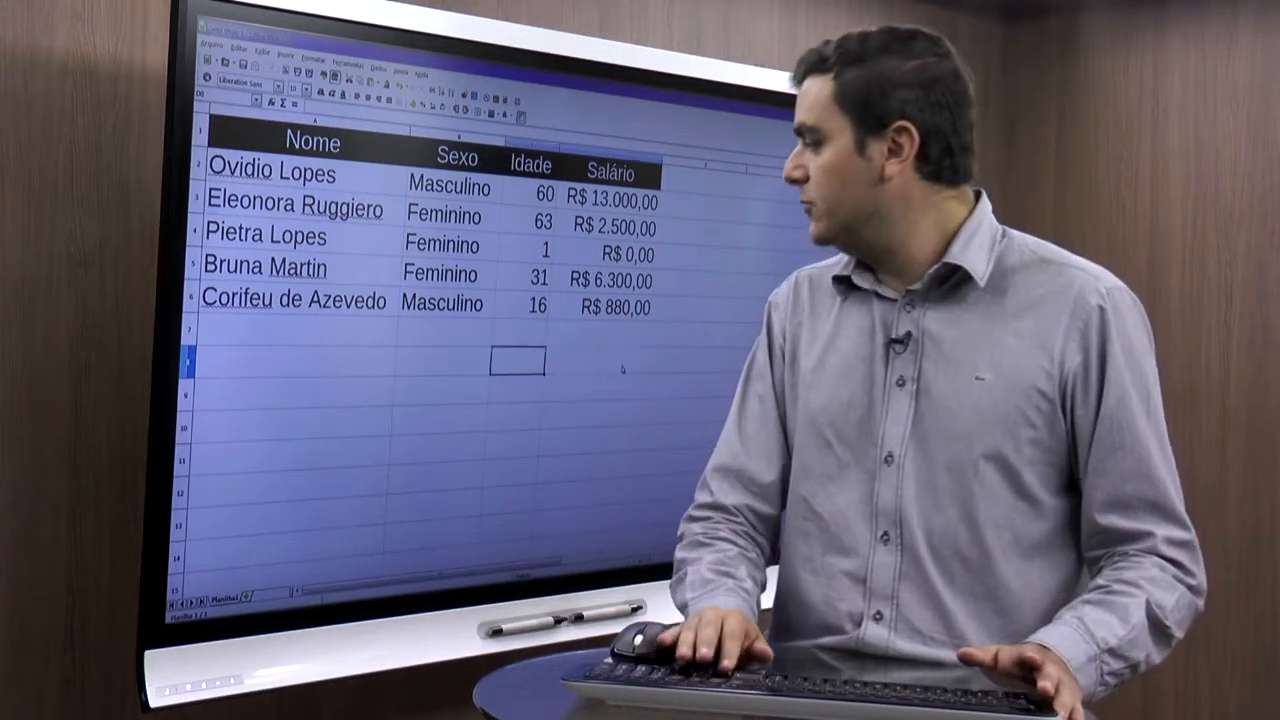
text(To)
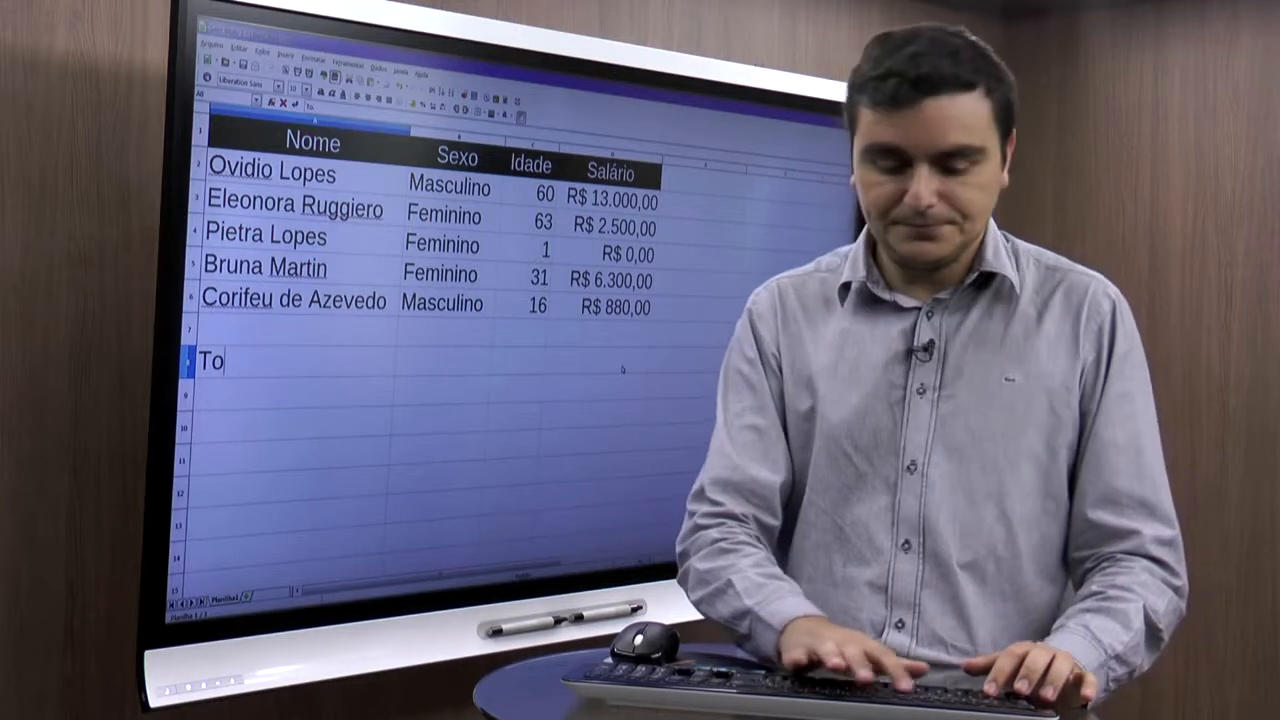
text(ital de Homens)
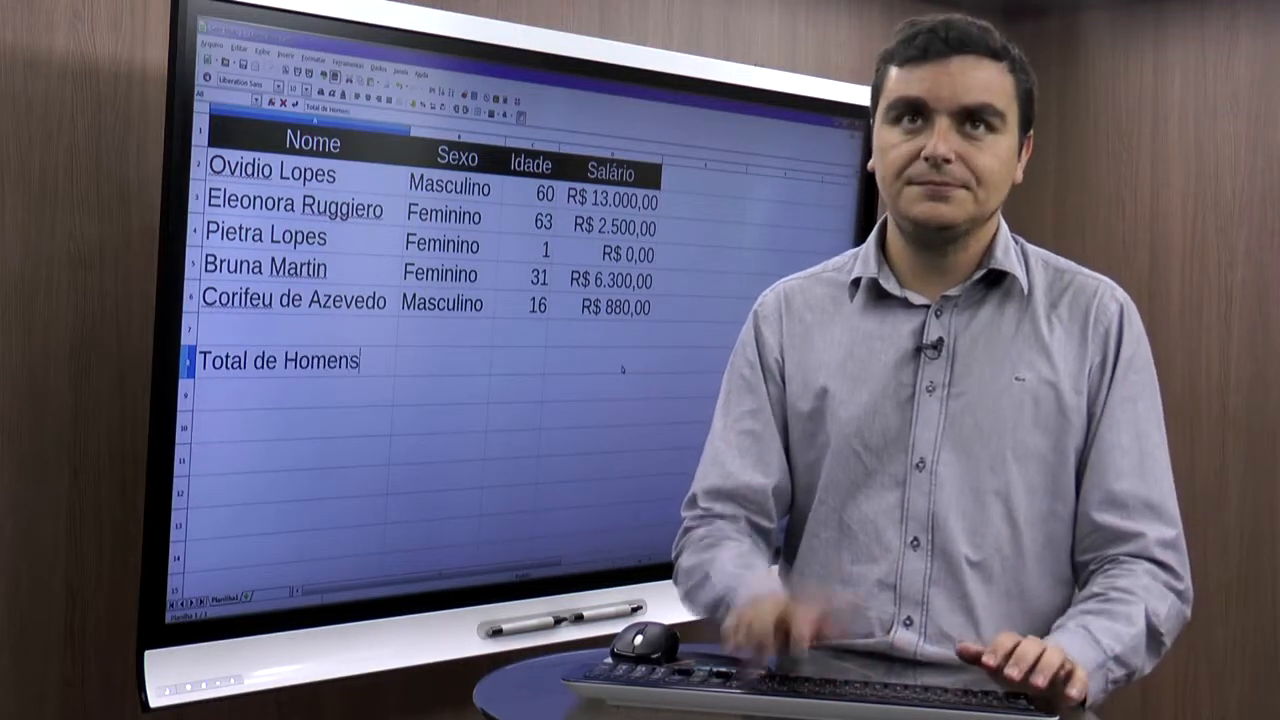
key(Return)
- Enter the label Total de Mulheres in cell A9
text(Total de )
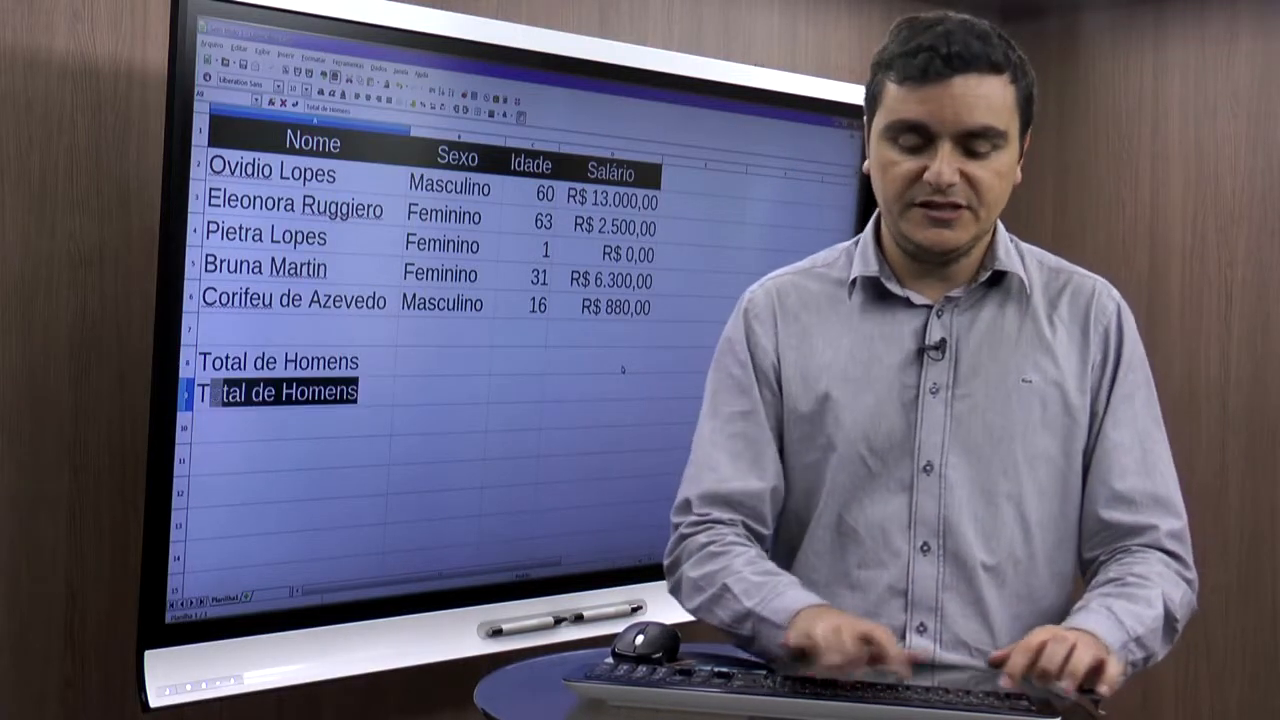
text(Mulheres)
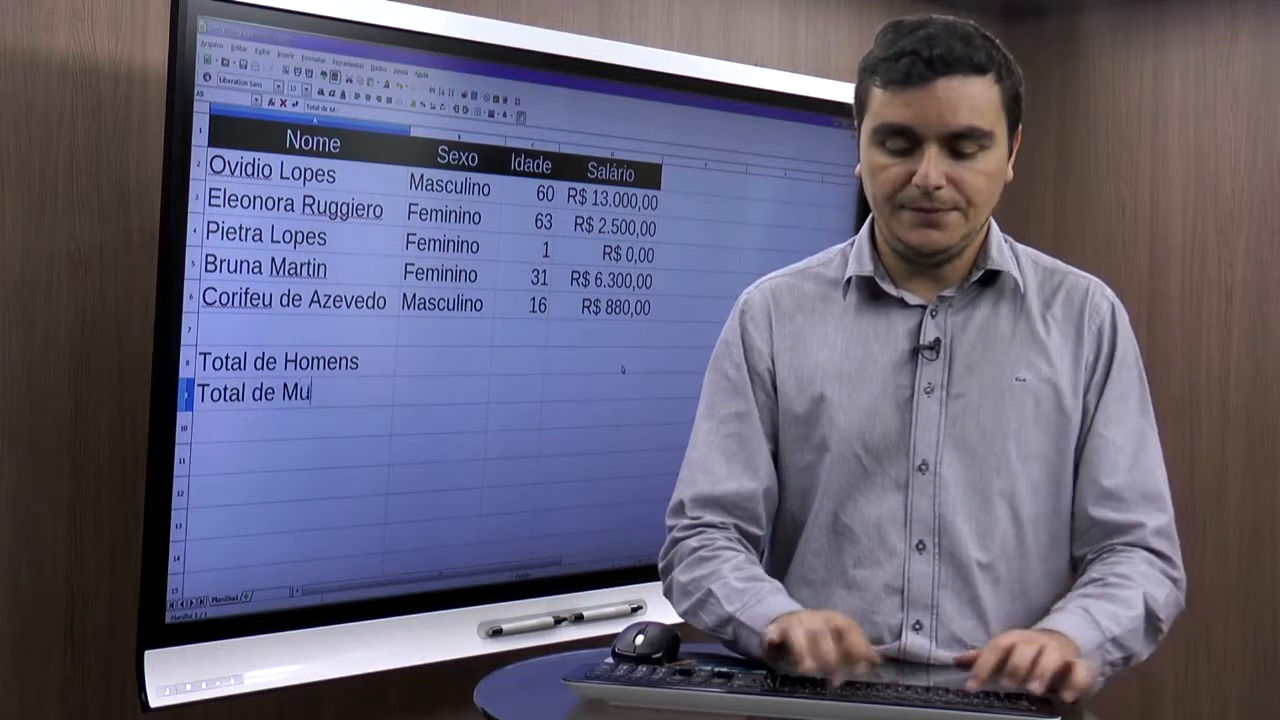
key(Return)
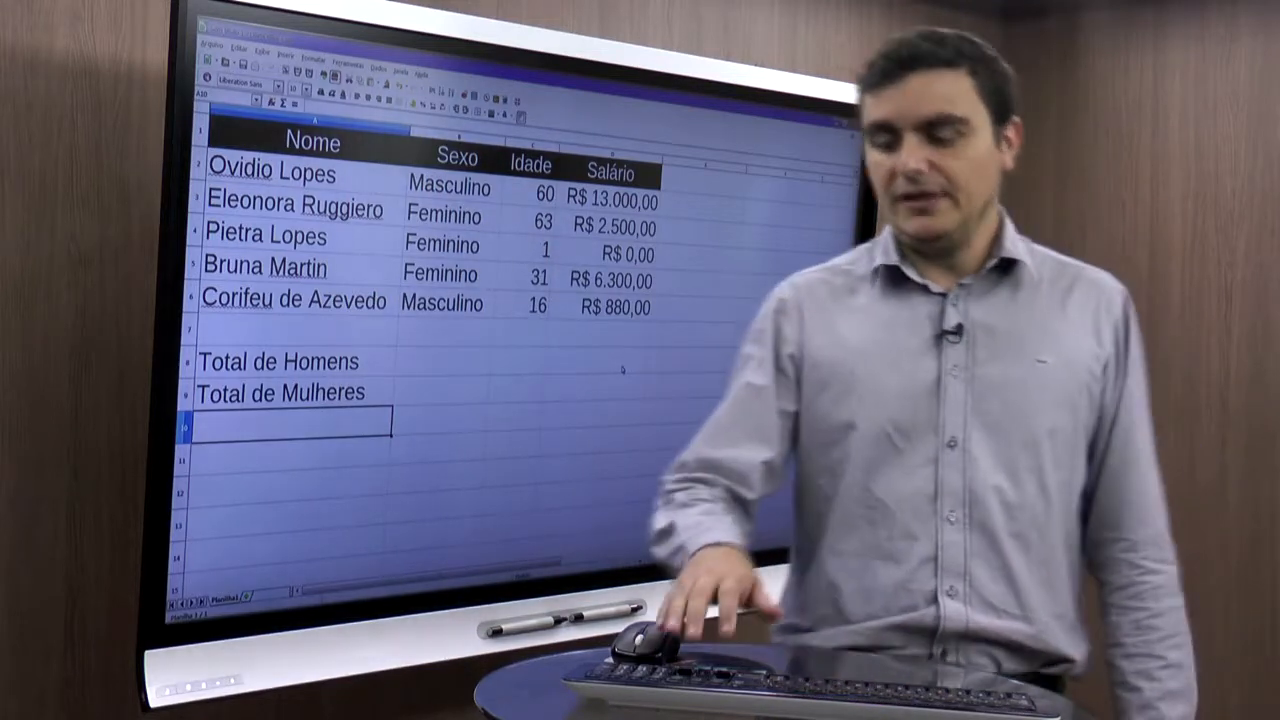
- Open the Function Wizard for cell B8 and choose the CONT.SE function
key(Up)
key(Right)
key(Up)
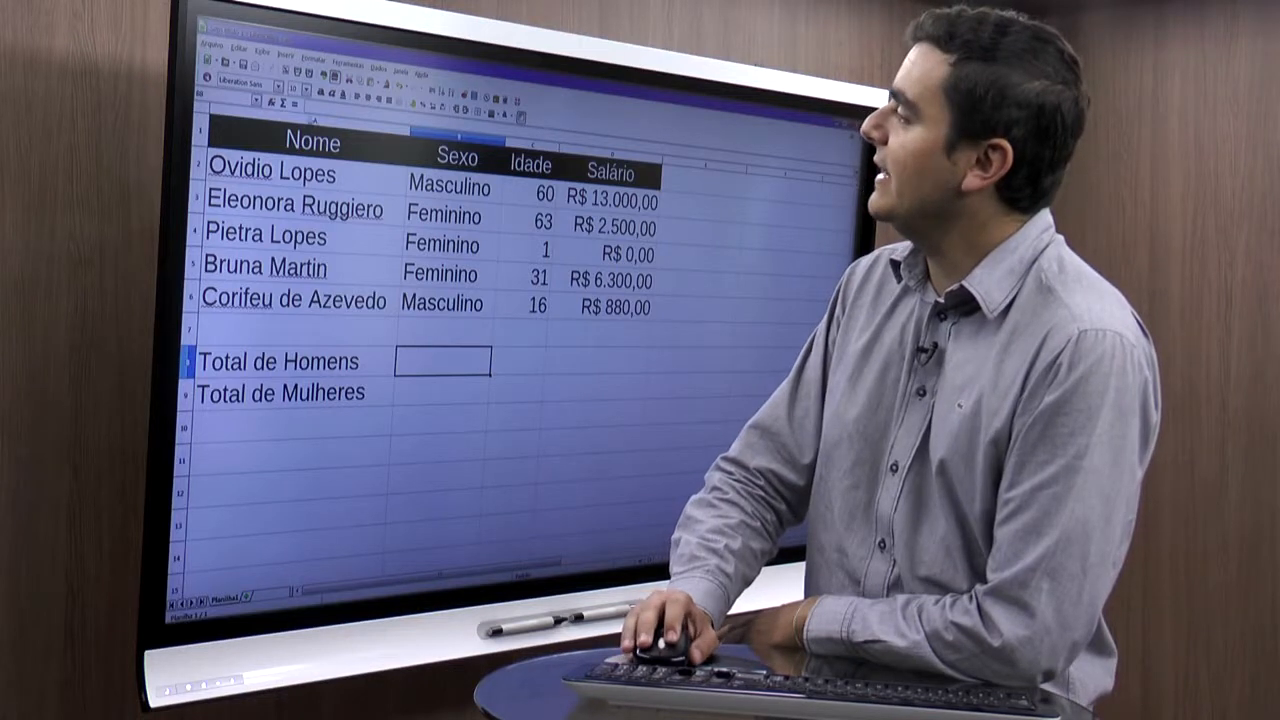
click(270, 104)
click(449, 317)
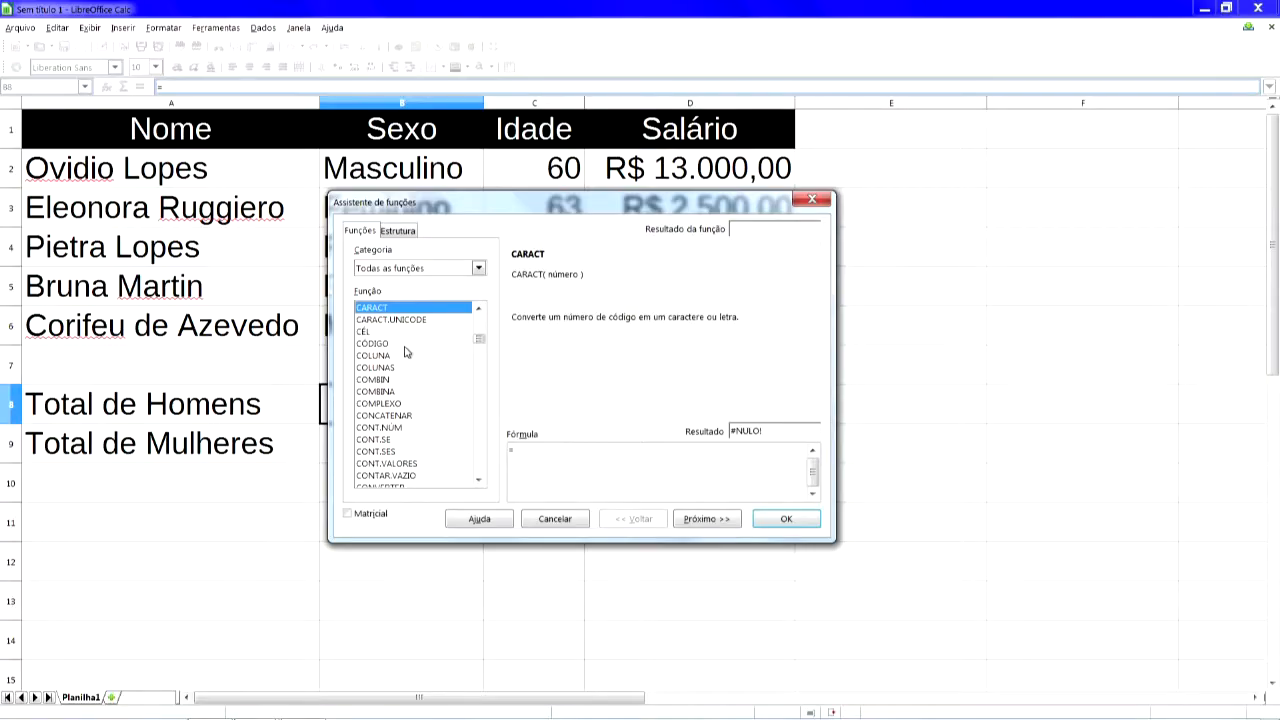
scroll(405, 351, down, 8)
scroll(405, 351, down, 4)
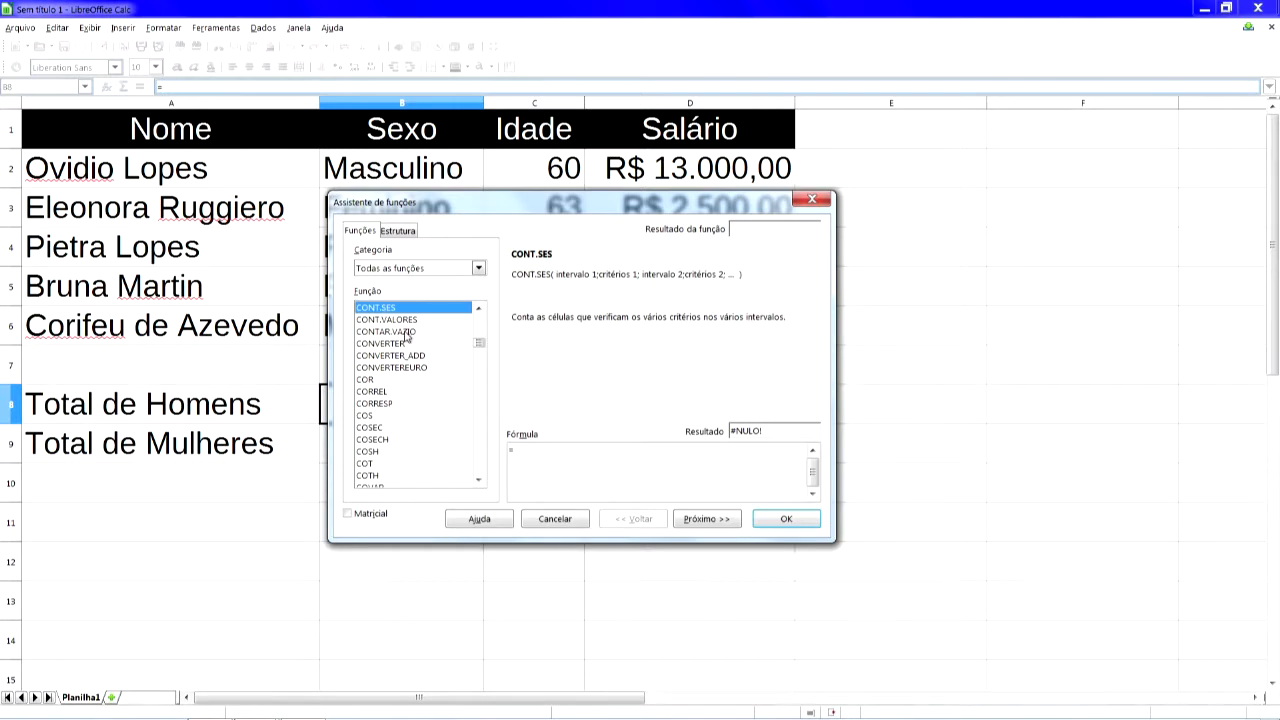
scroll(406, 330, up, 1)
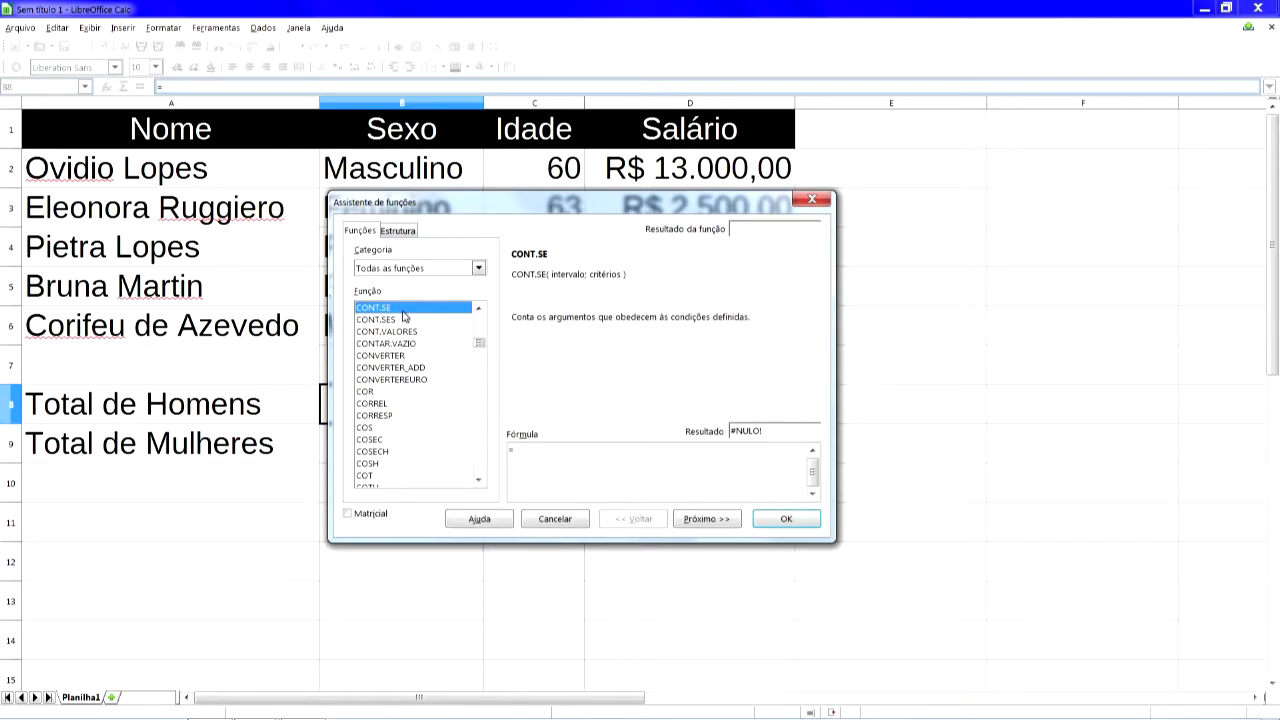
key(Down)
key(Down)
key(Down)
key(Down)
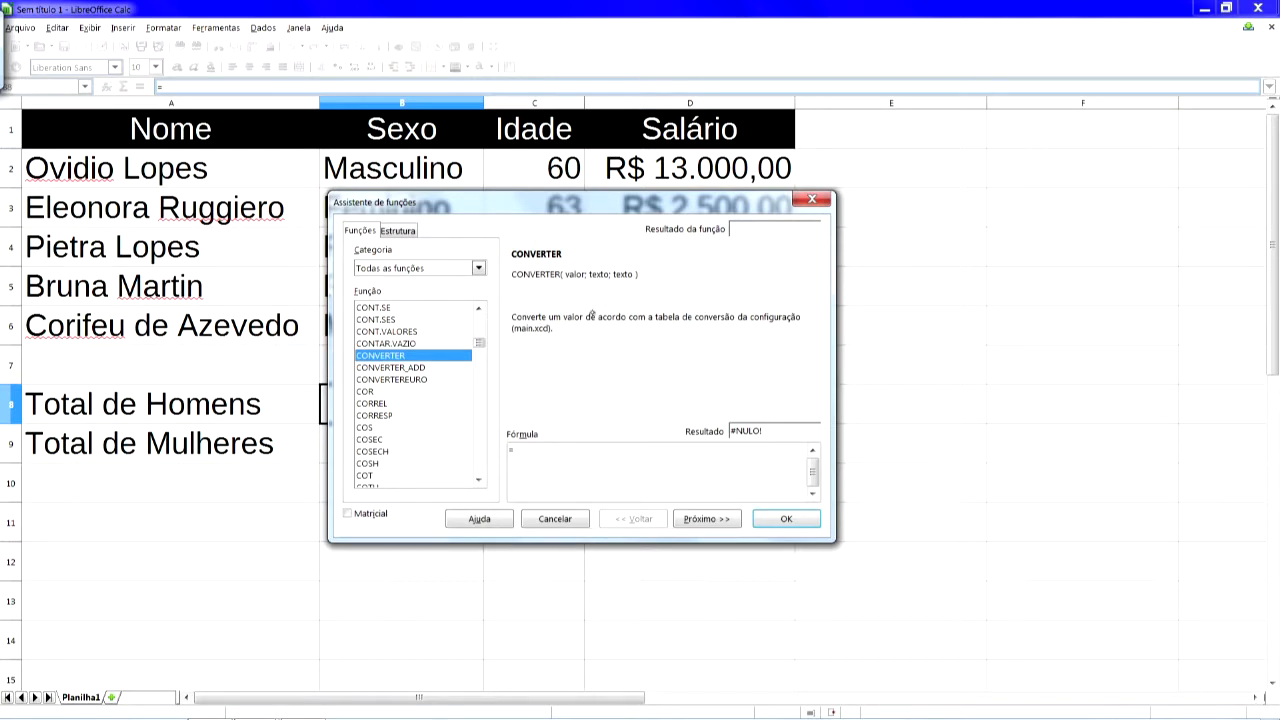
key(Up)
key(Up)
key(Up)
key(Up)
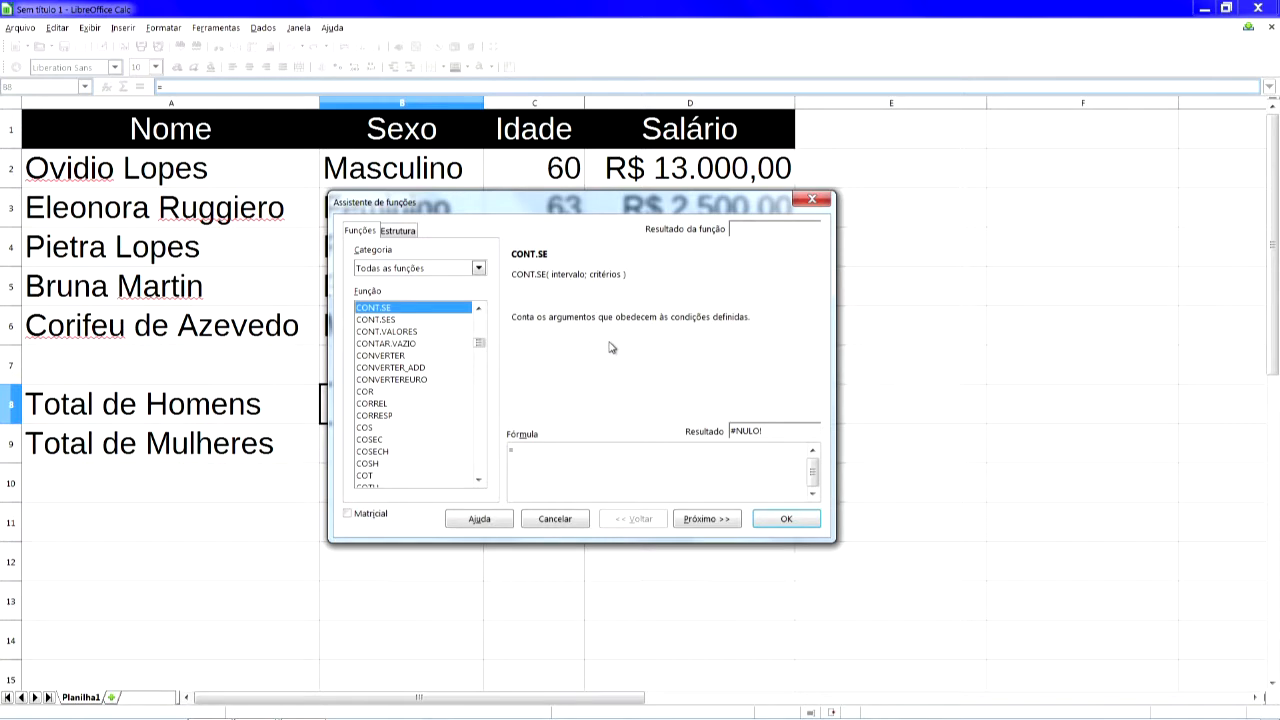
click(716, 520)
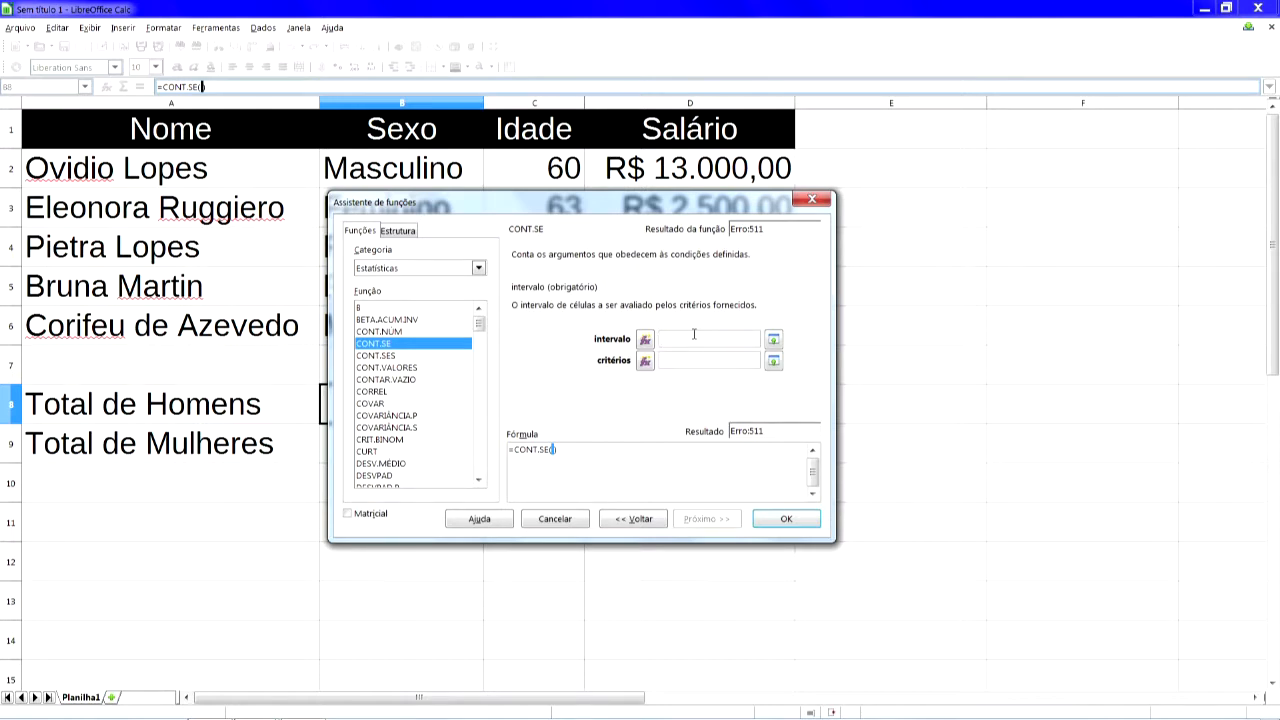
- Set CONT.SE's range to B2:B6 and its criterion to "Masculino", and insert the formula into B8
drag(582, 202, 960, 251)
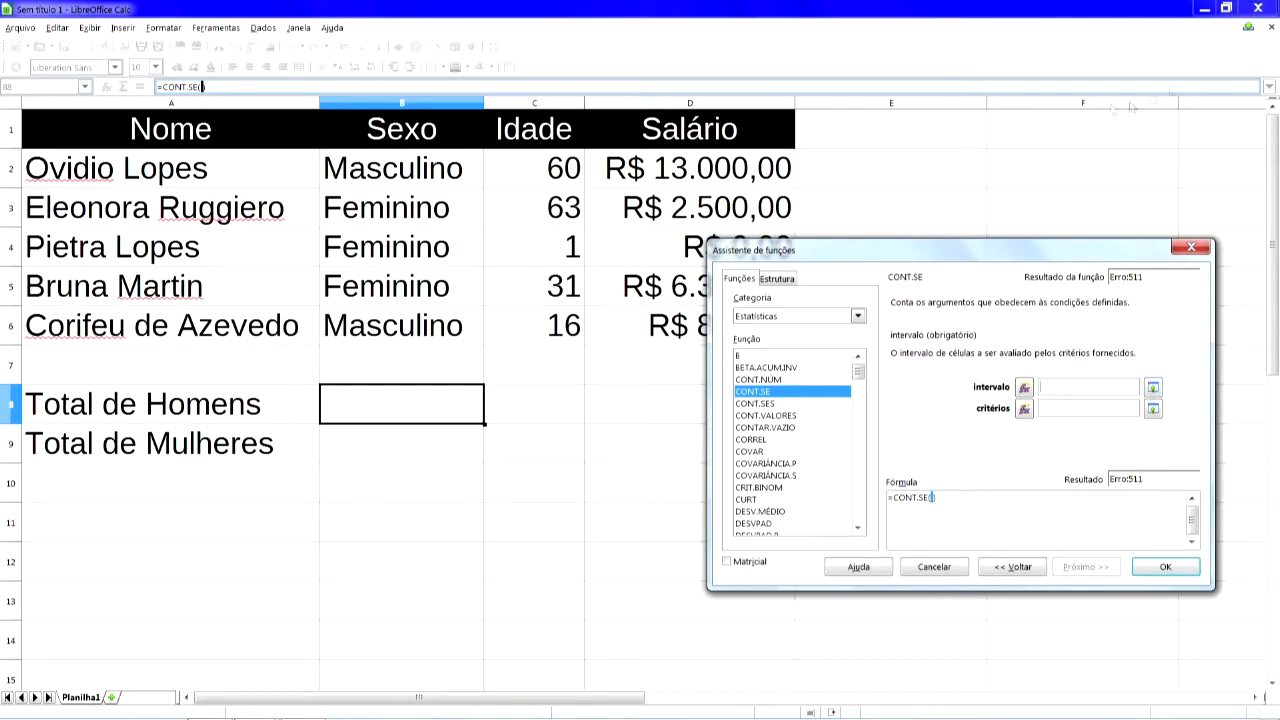
click(424, 170)
drag(424, 170, 424, 322)
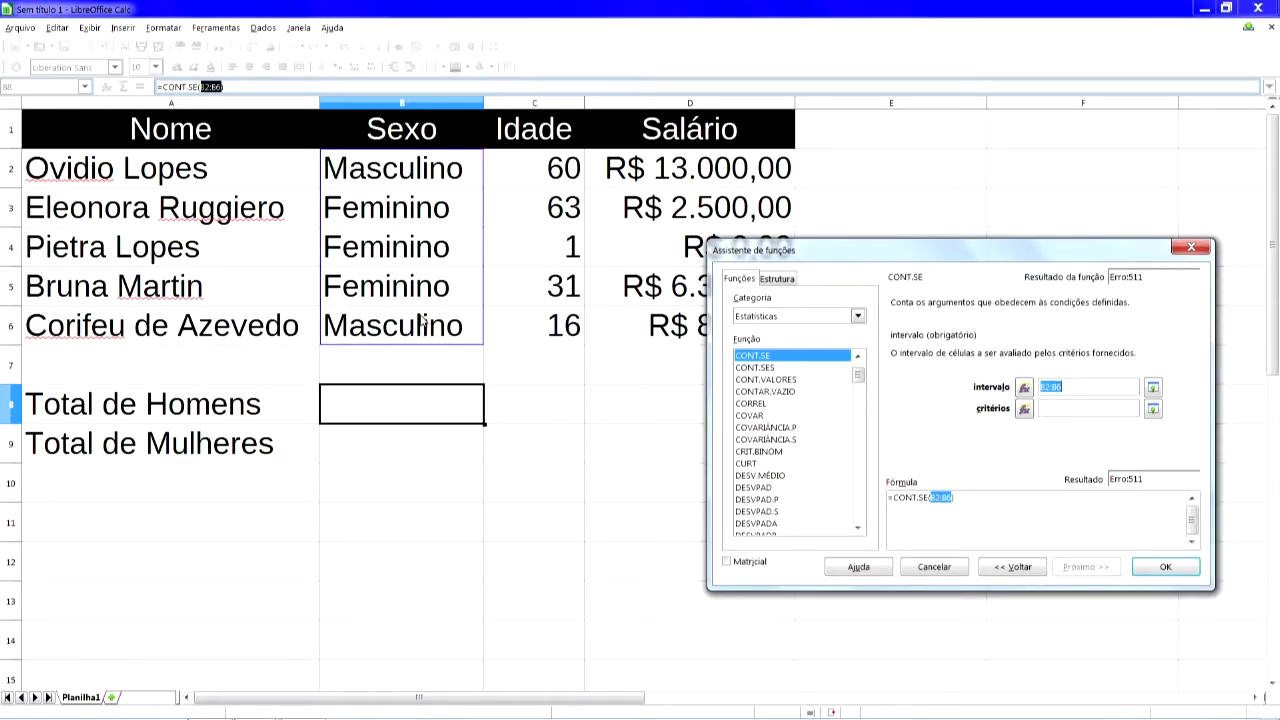
click(1058, 386)
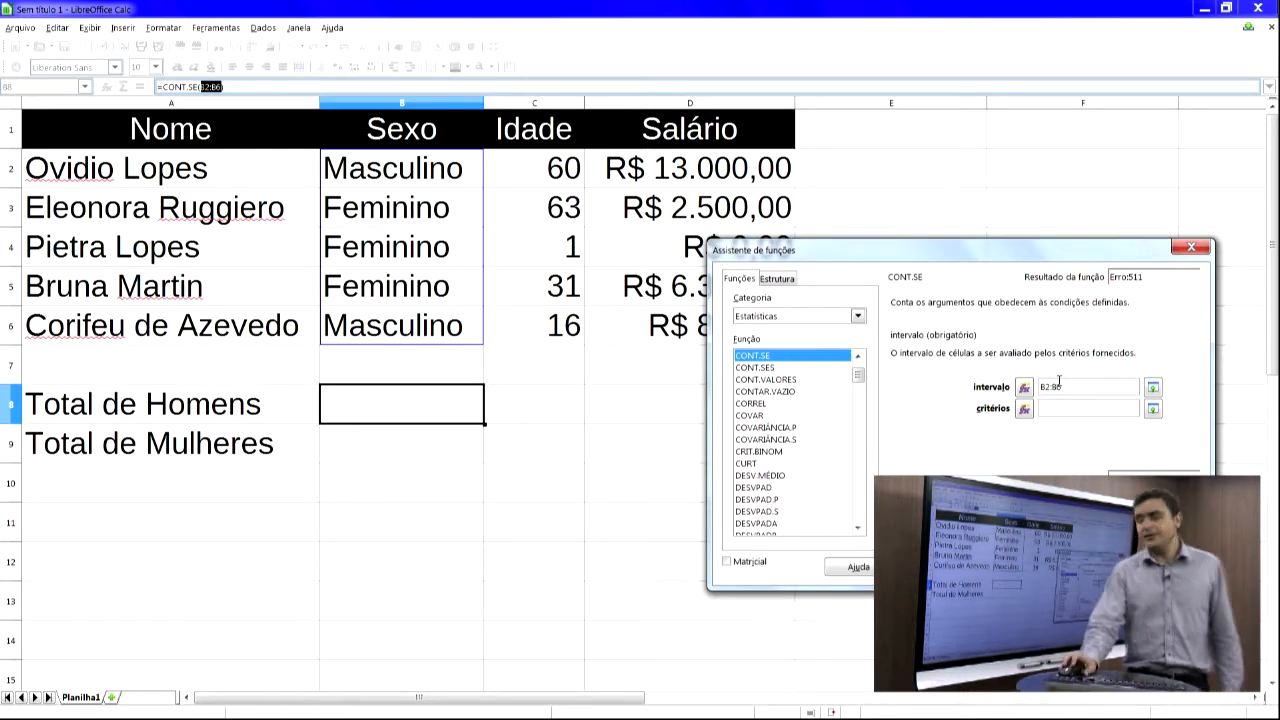
click(1116, 410)
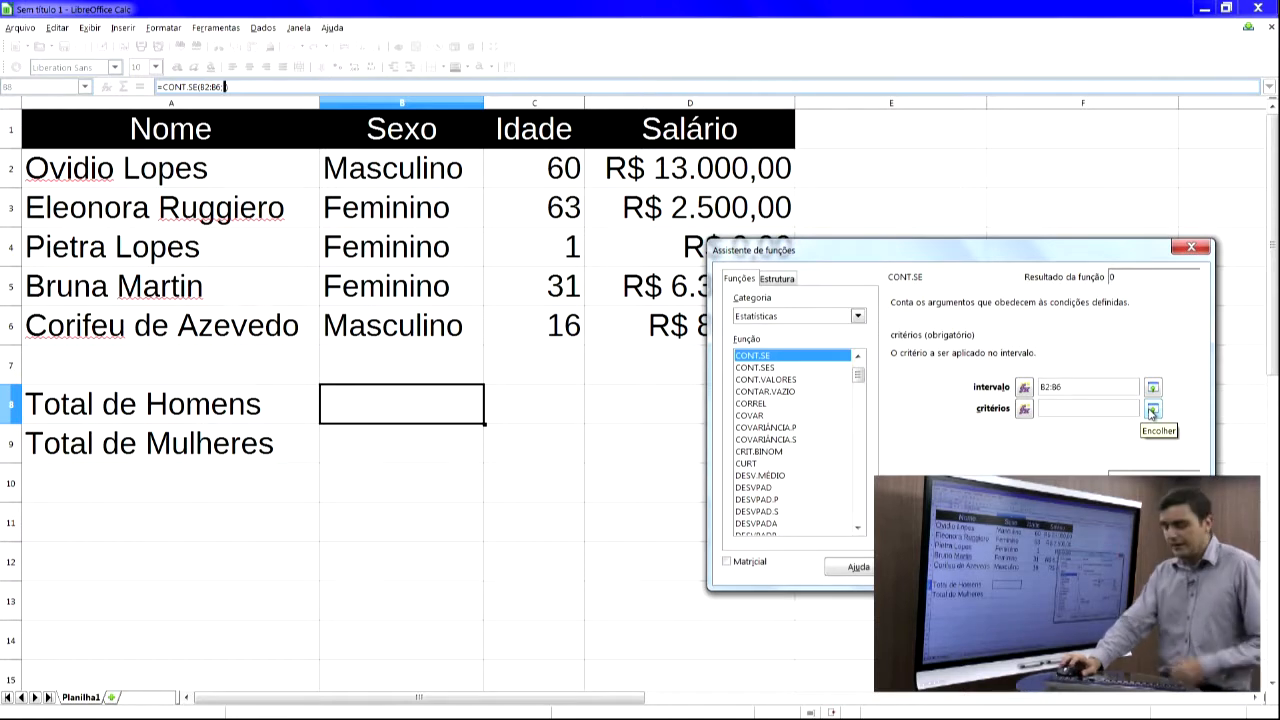
text("Mascu)
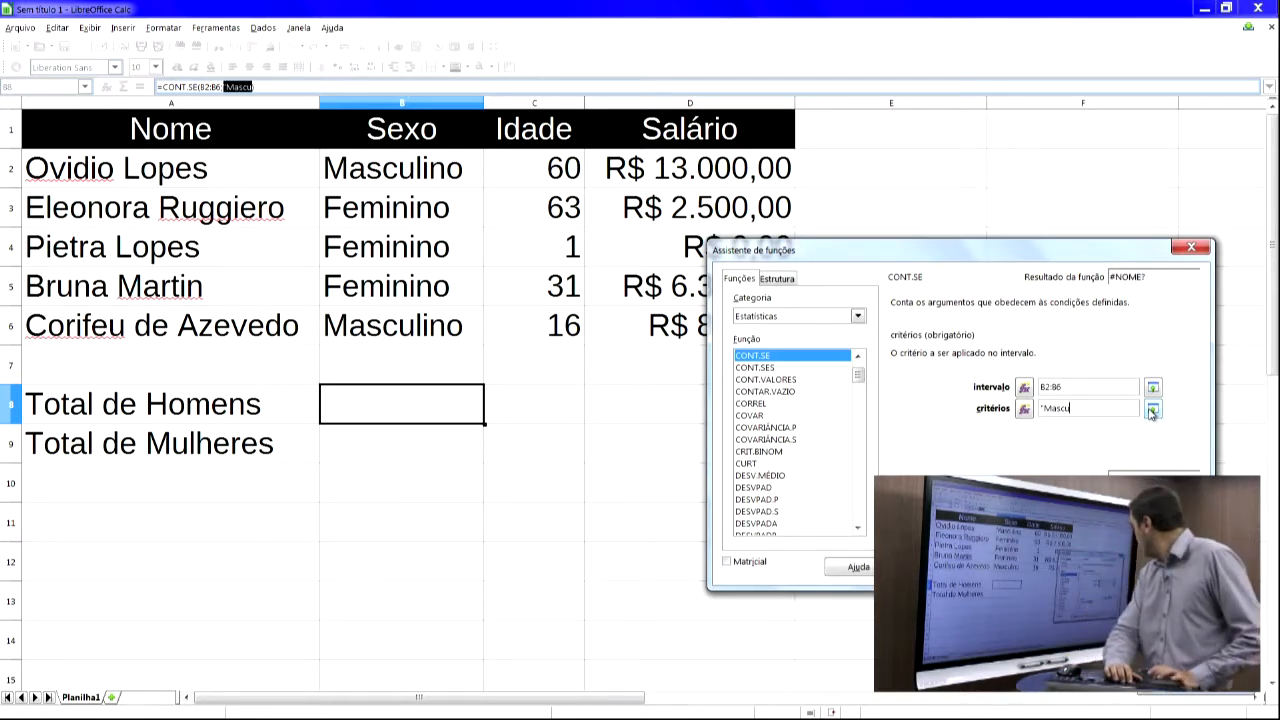
text(l)
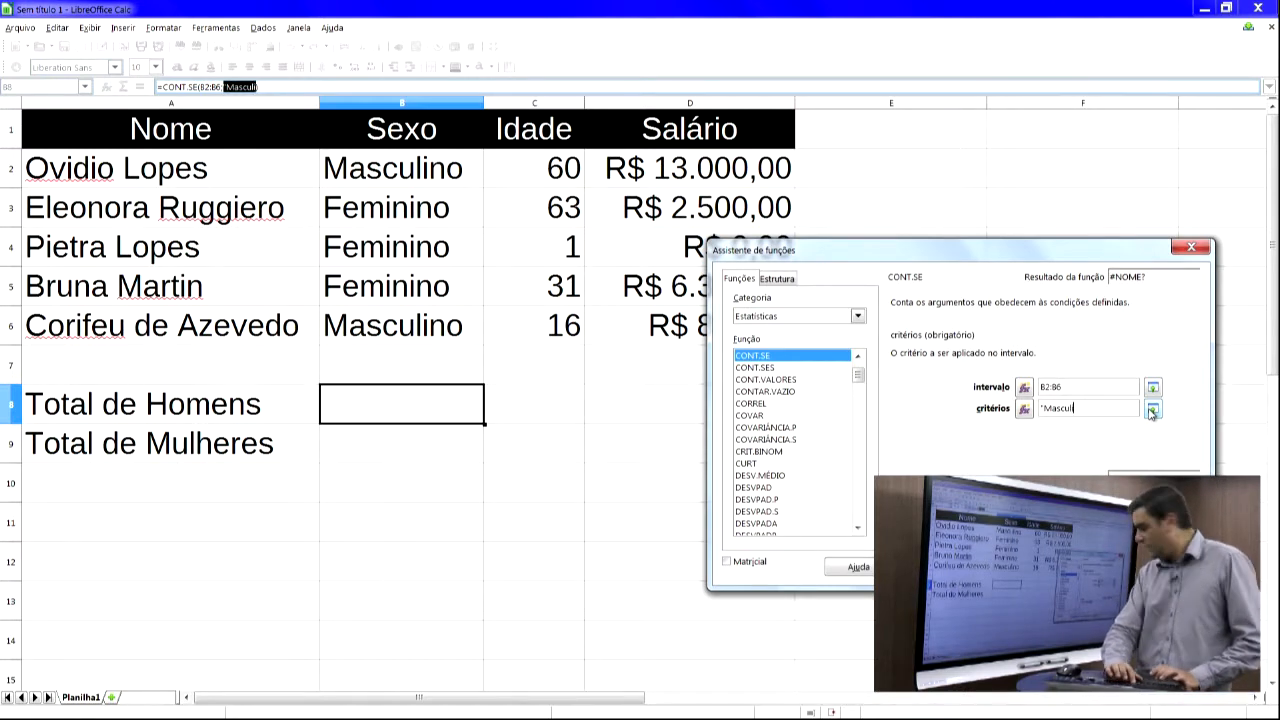
text(ino")
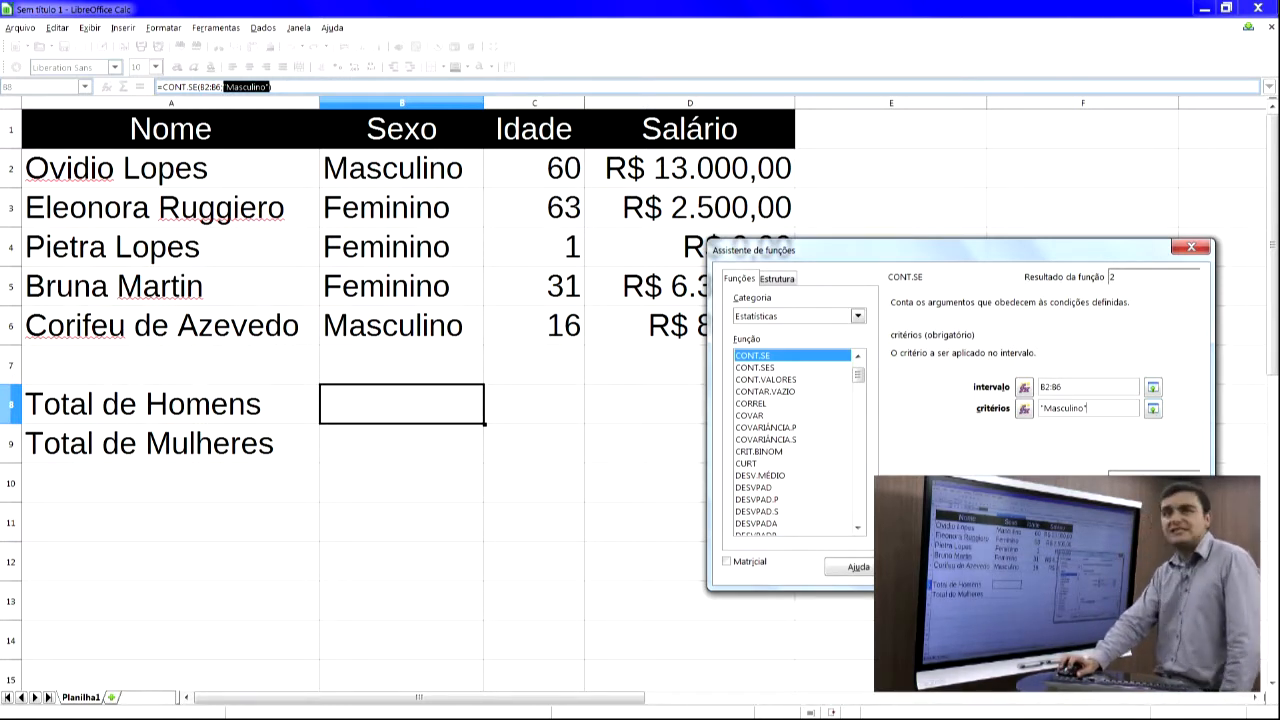
key(Return)
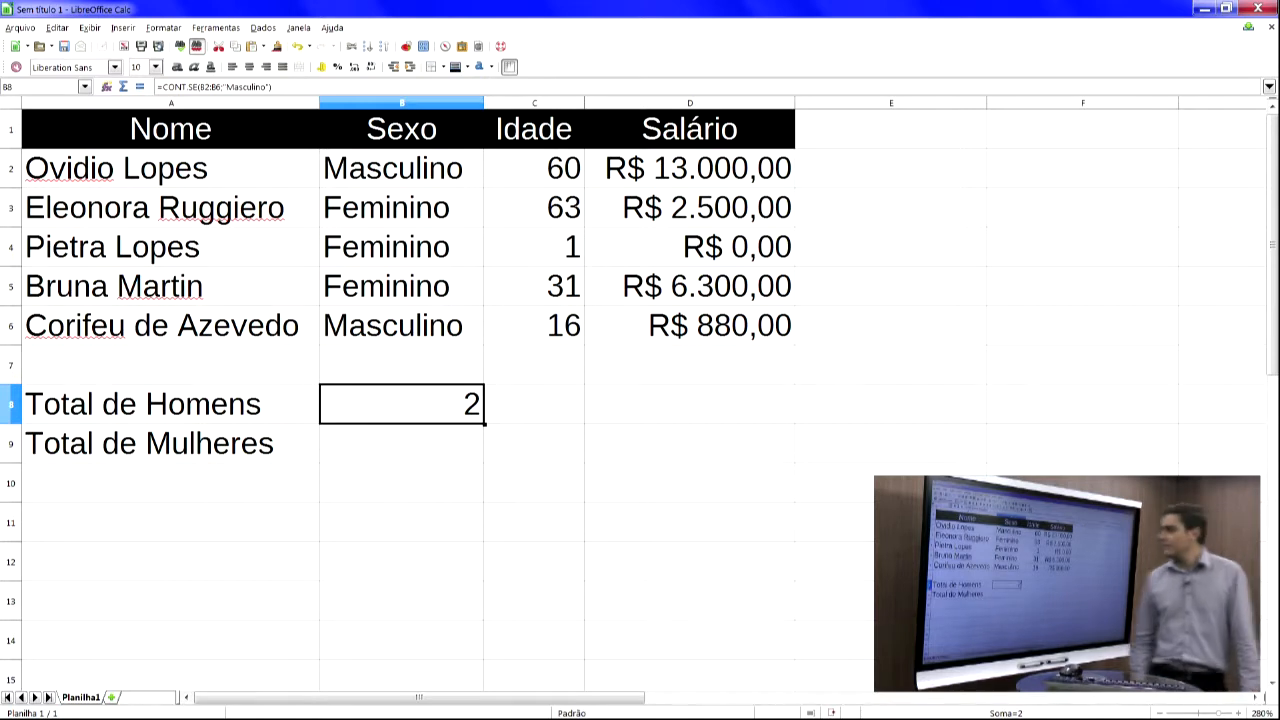
- Change the sex in B3 to Masculino to test the count
key(Up)
key(Up)
key(Up)
key(Up)
key(Up)
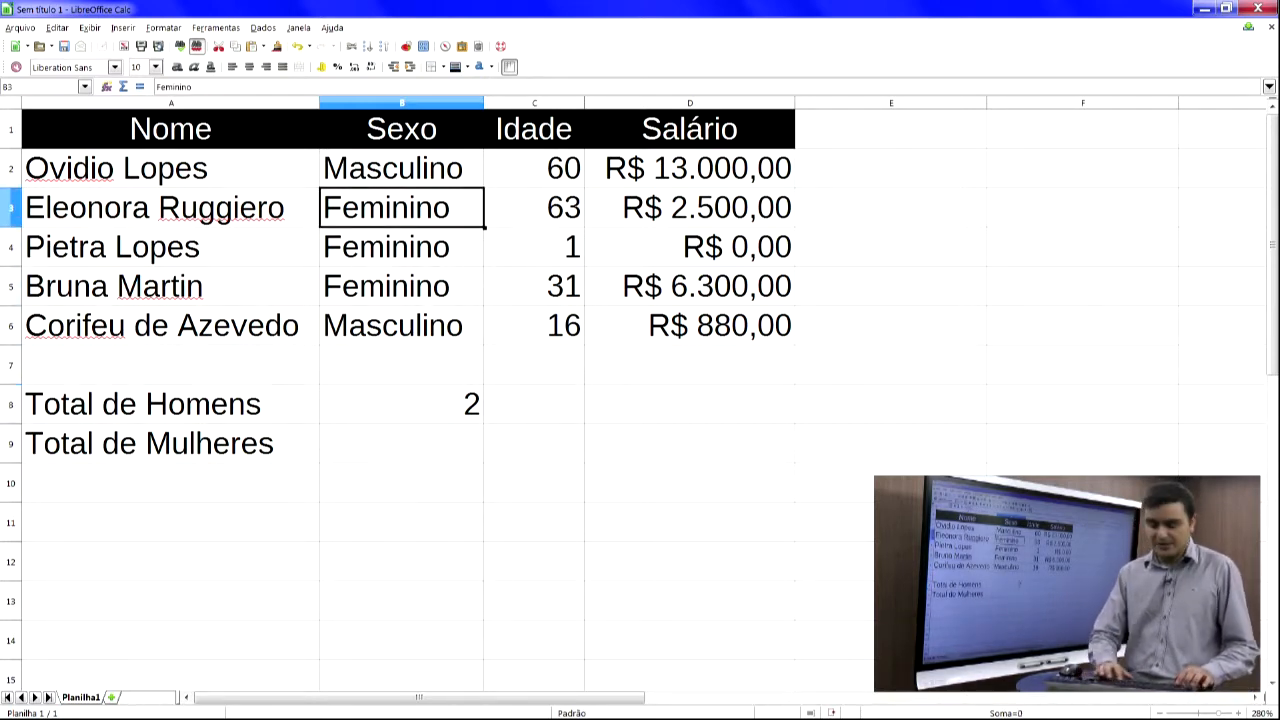
text(Mascukl)
key(BackSpace)
key(BackSpace)
text(lino)
key(Return)
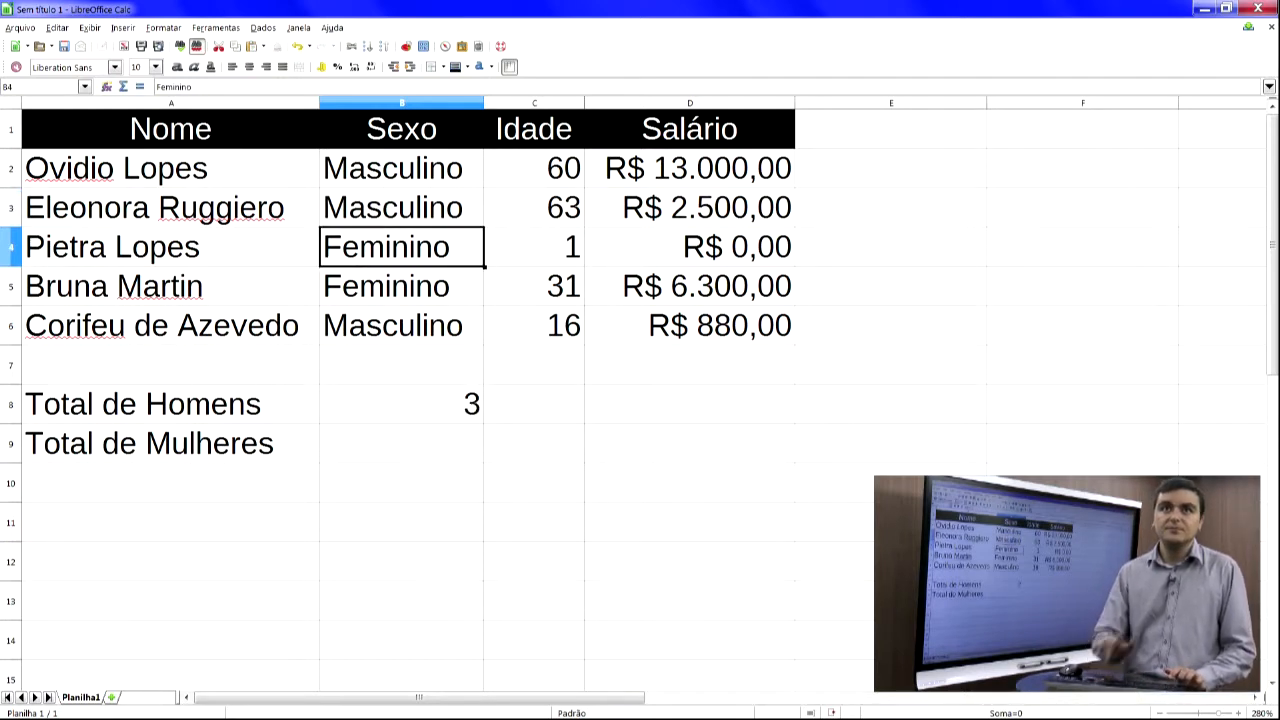
- Copy Feminino from B4 and paste it over B3, confirming the replacement
key(ctrl+c)
key(Up)
key(ctrl+v)
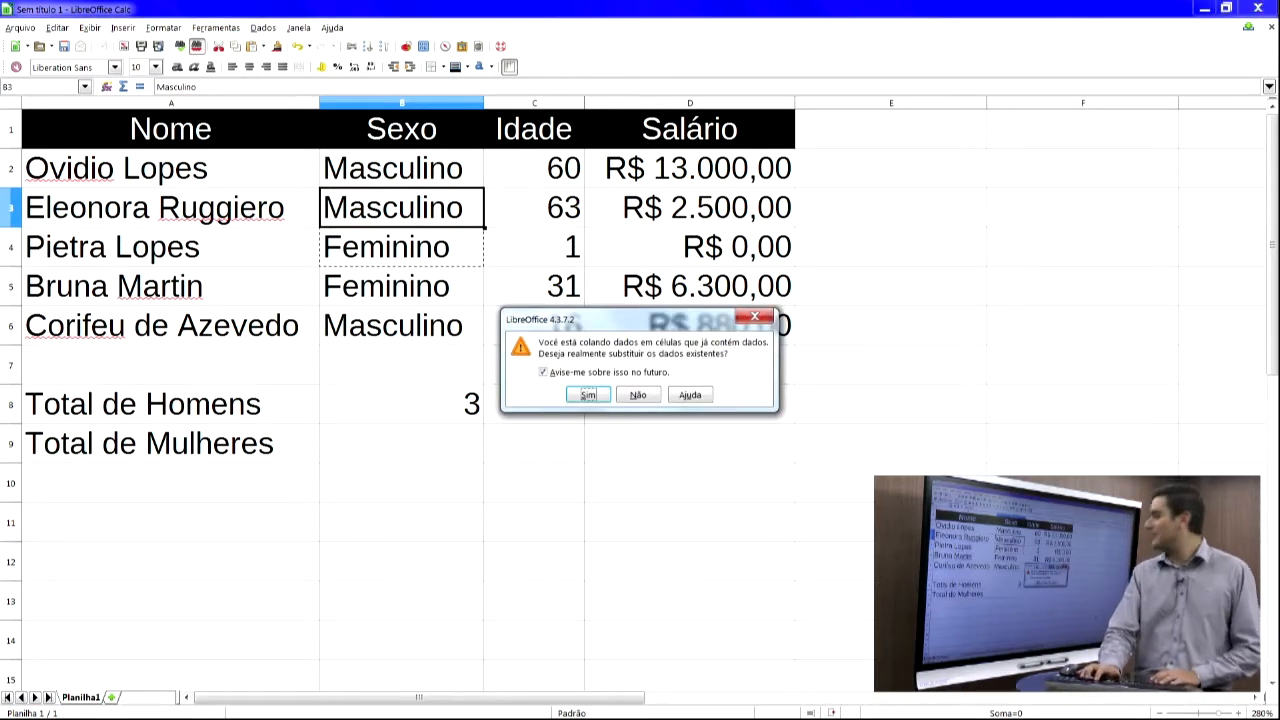
key(Return)
- Open B8's formula for viewing and leave it without changes
key(Down)
key(Down)
key(Down)
key(Down)
key(Down)
key(Down)
key(Up)
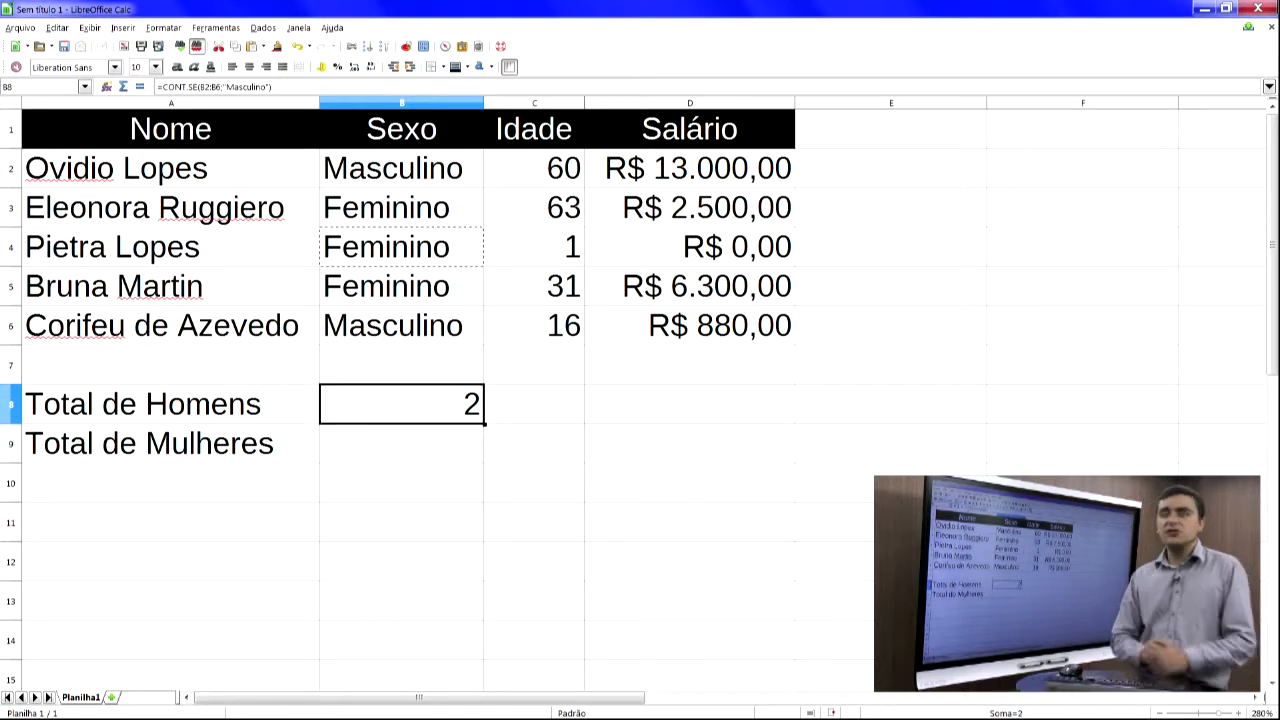
key(F2)
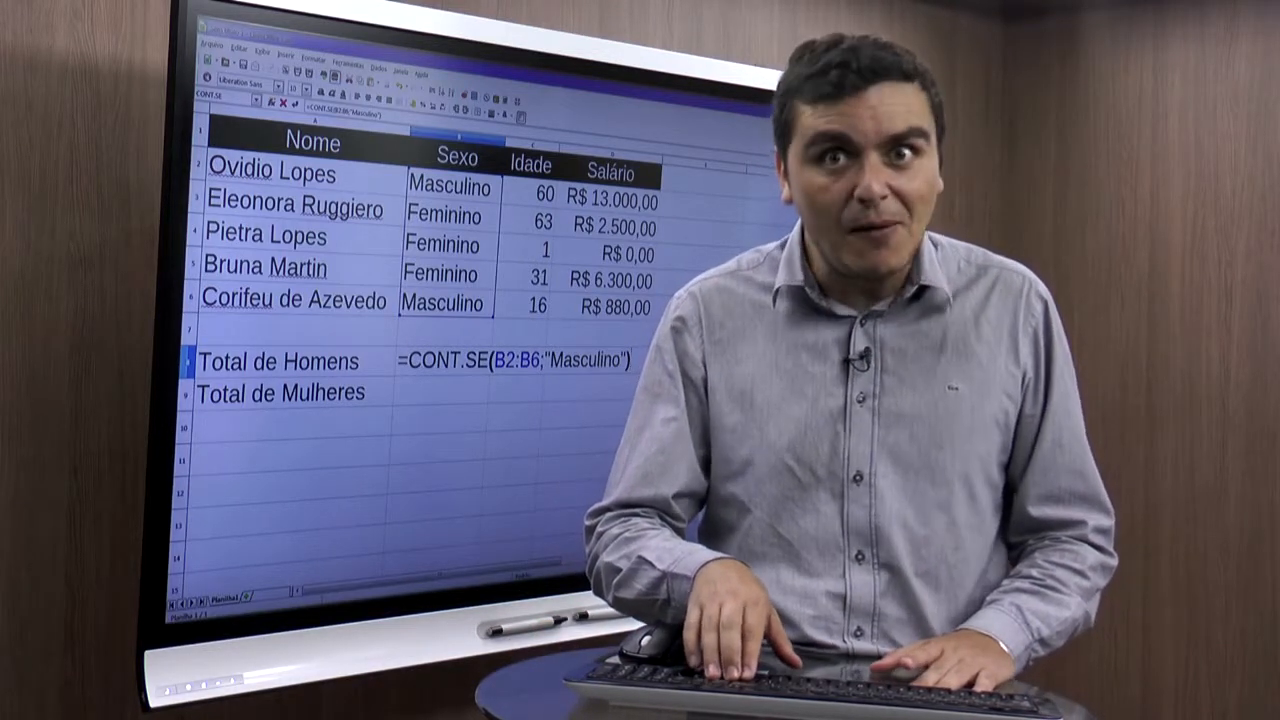
key(Return)
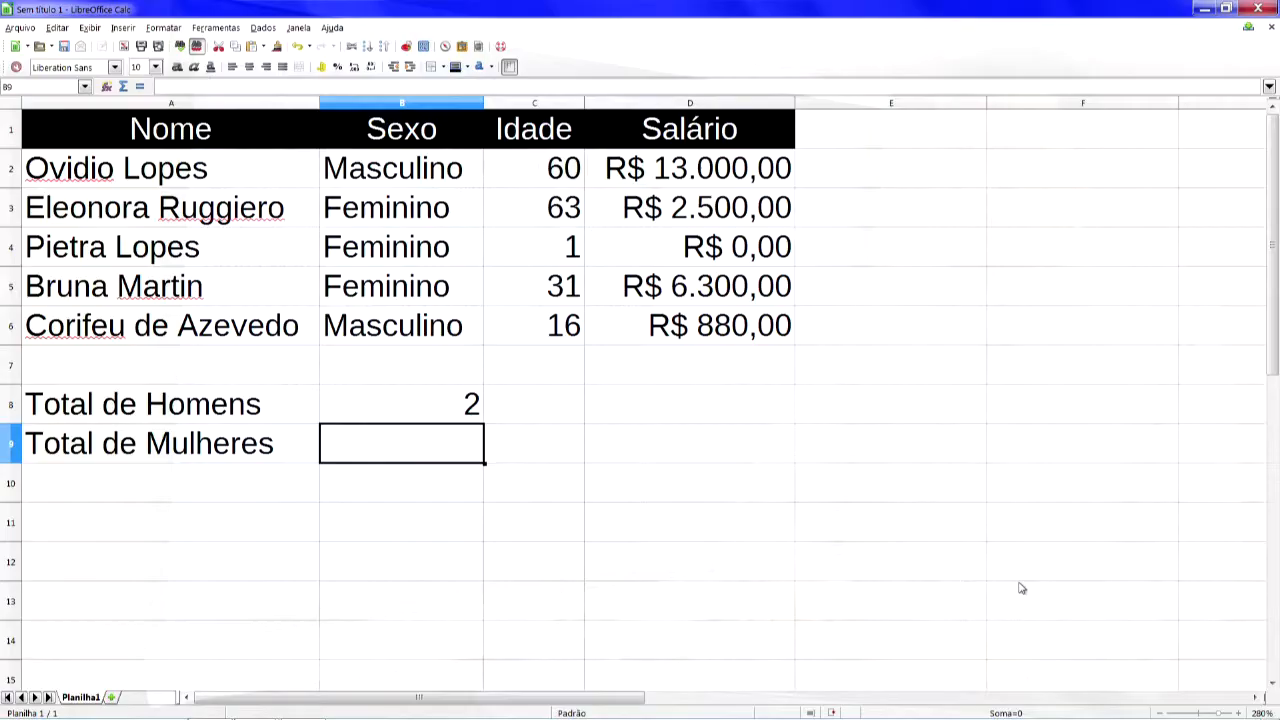
- Enter the formula =cont.se(B2:B6;"Feminino") in cell B9 to count the women
text(=cont.se()
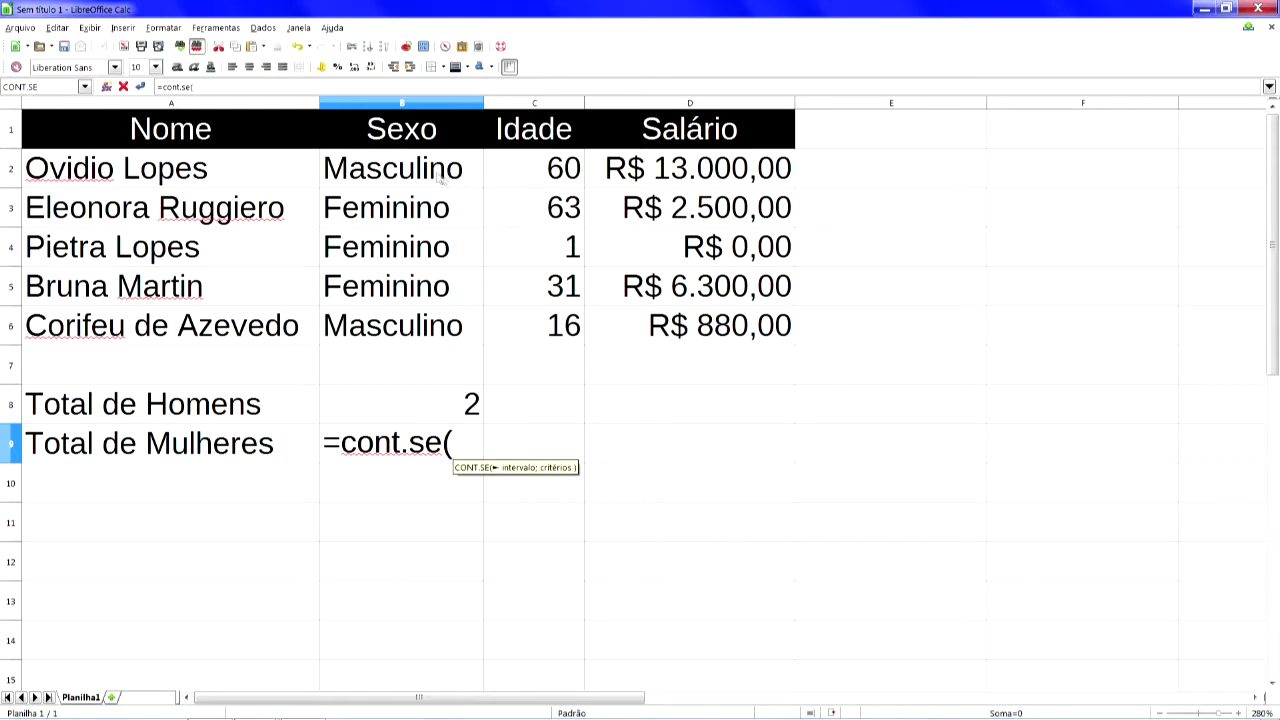
drag(405, 175, 387, 338)
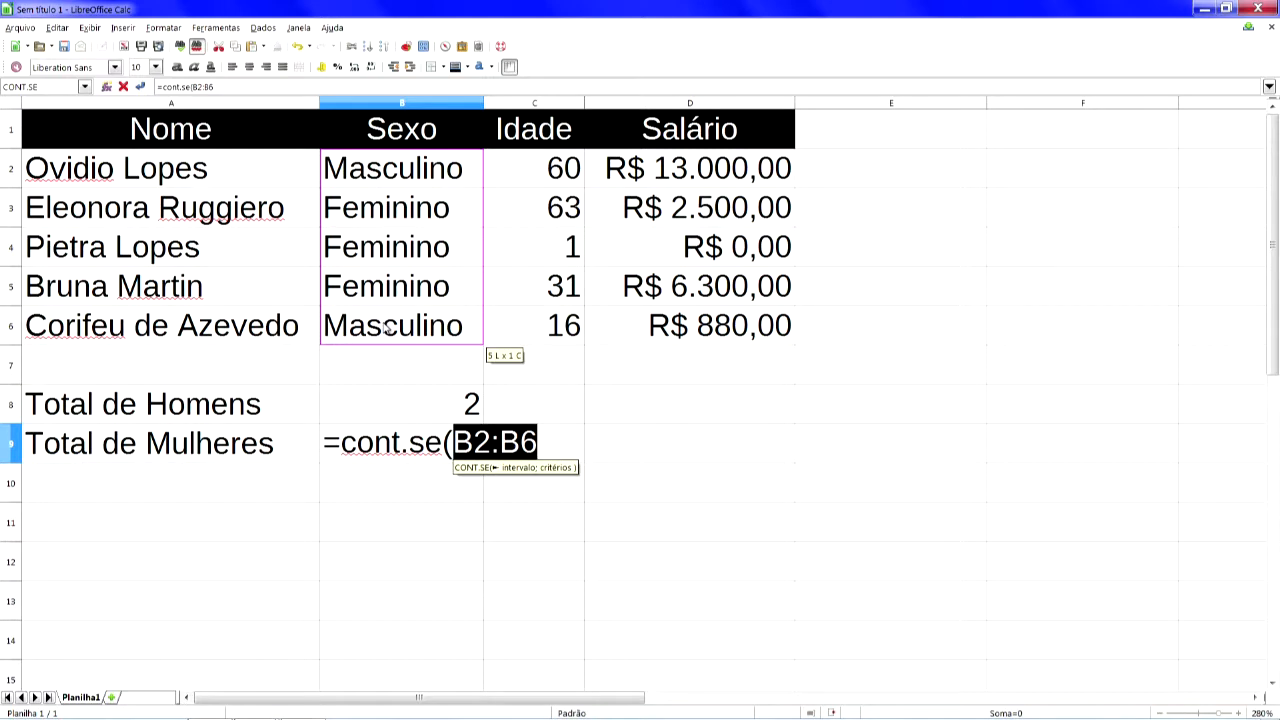
key(Right)
text(;)
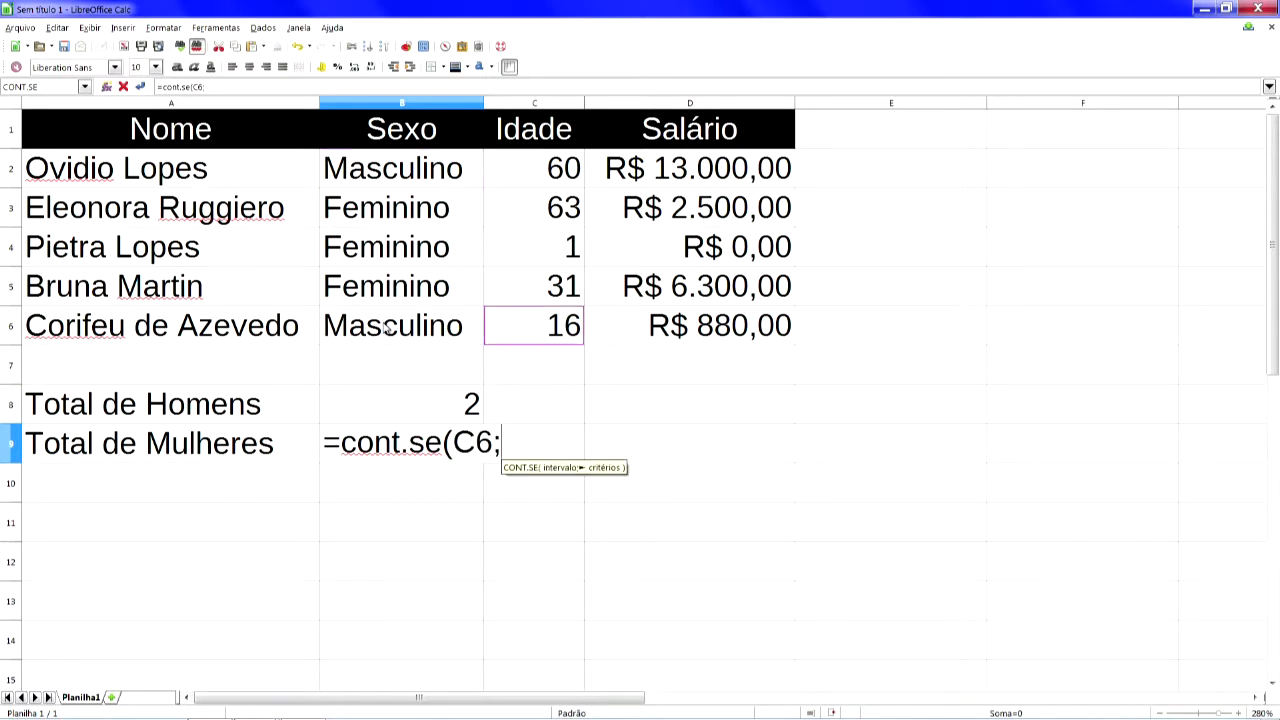
key(ctrl+z)
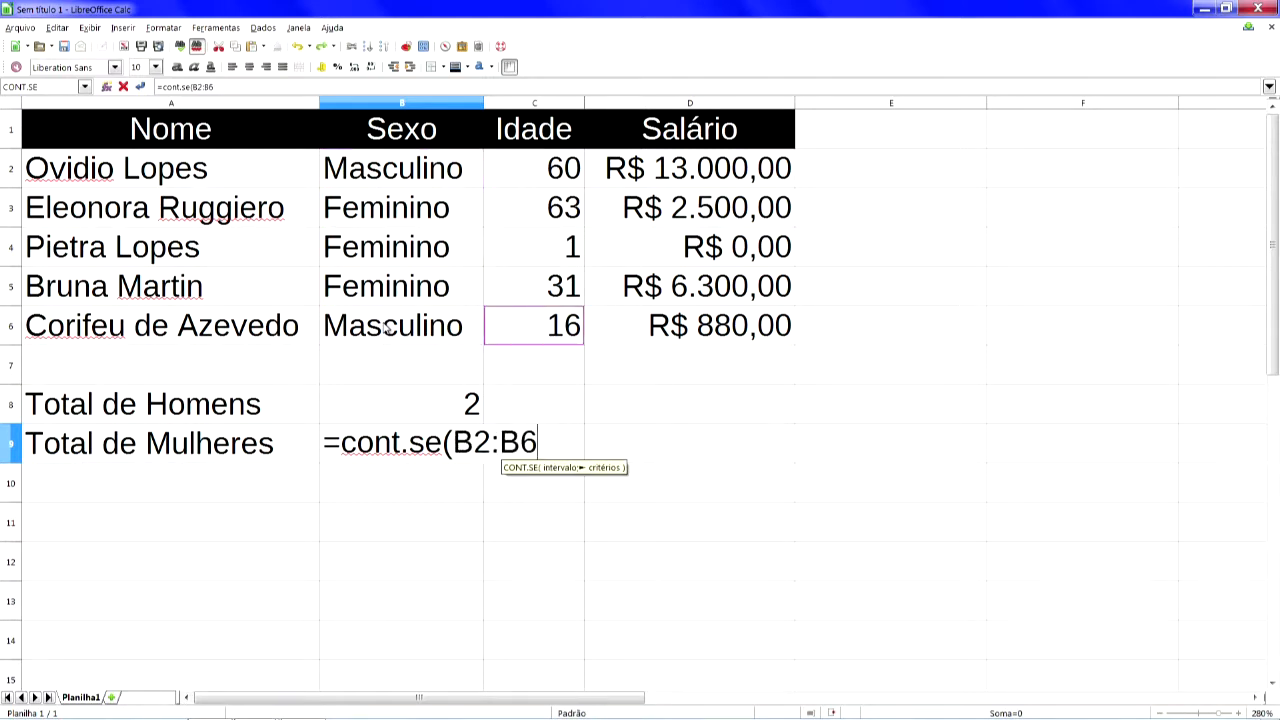
text(;)
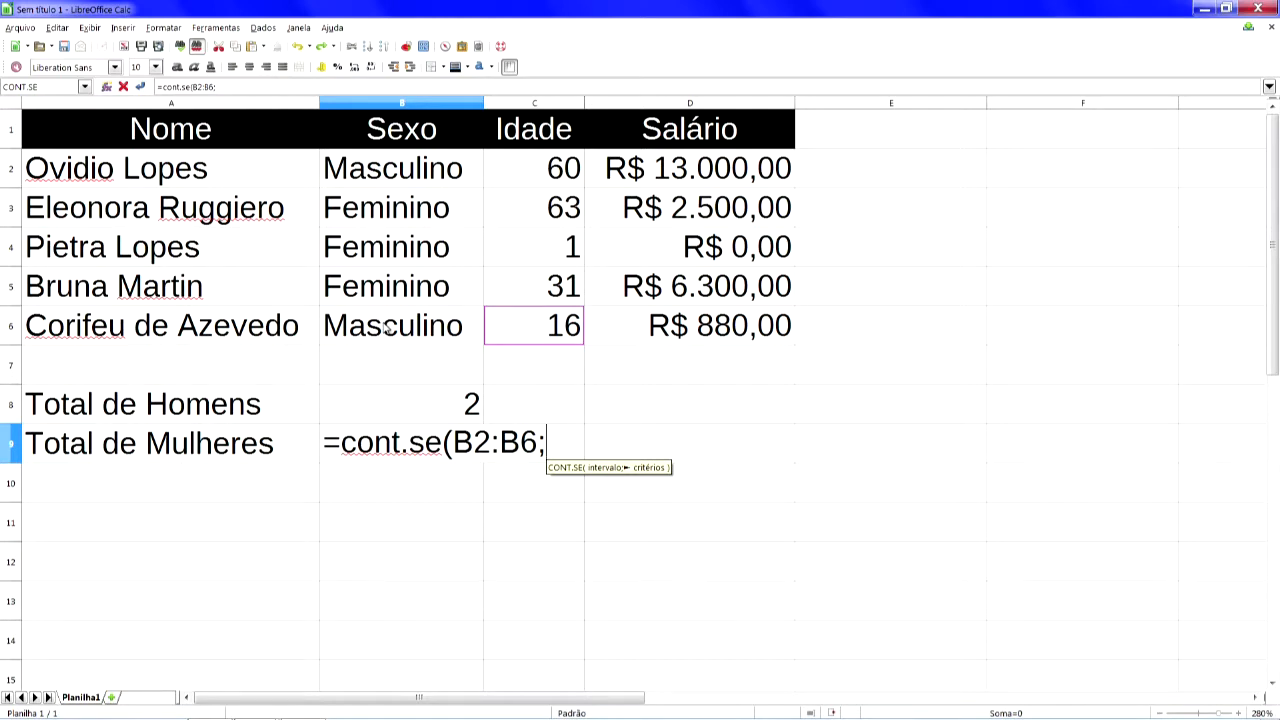
text("F)
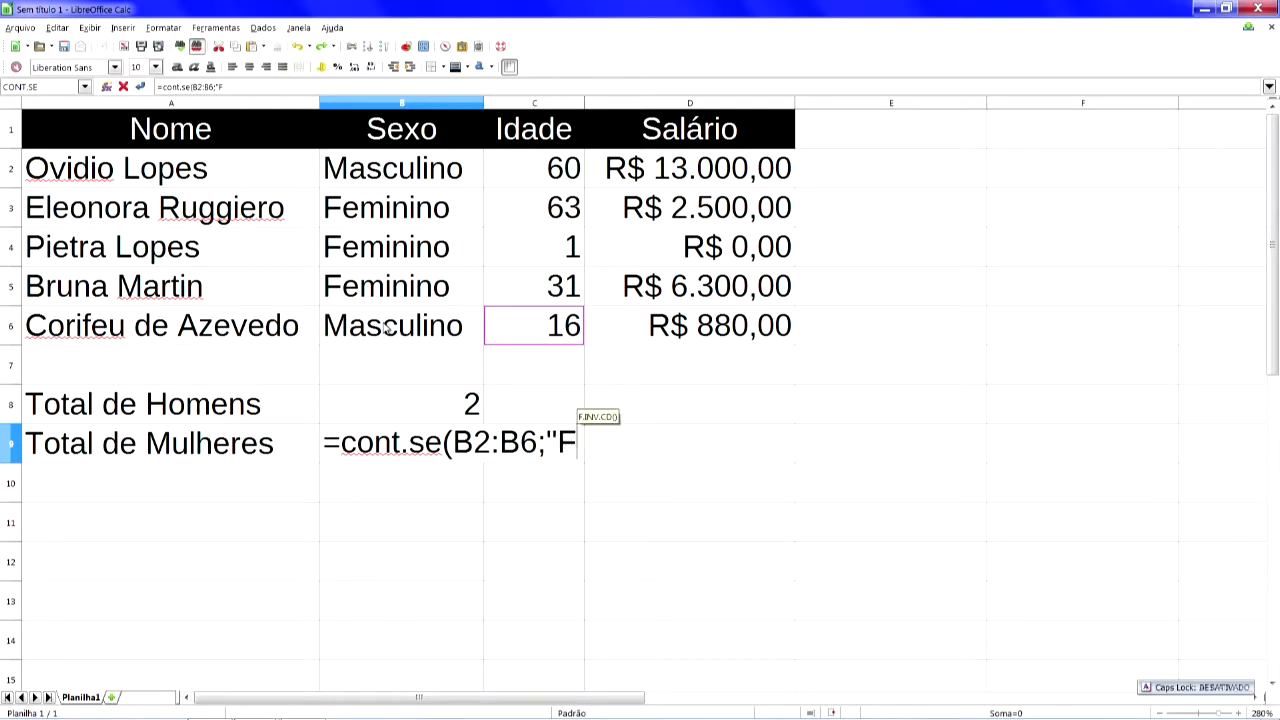
text(emini)
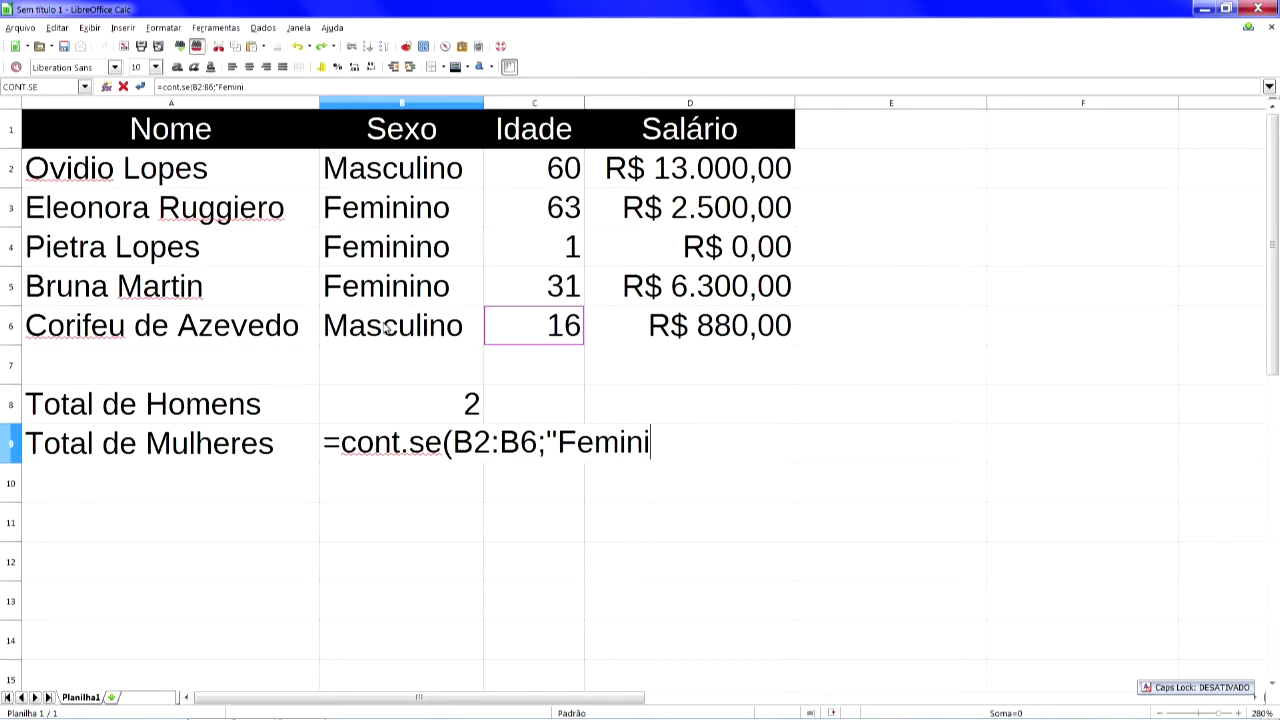
text(no"))
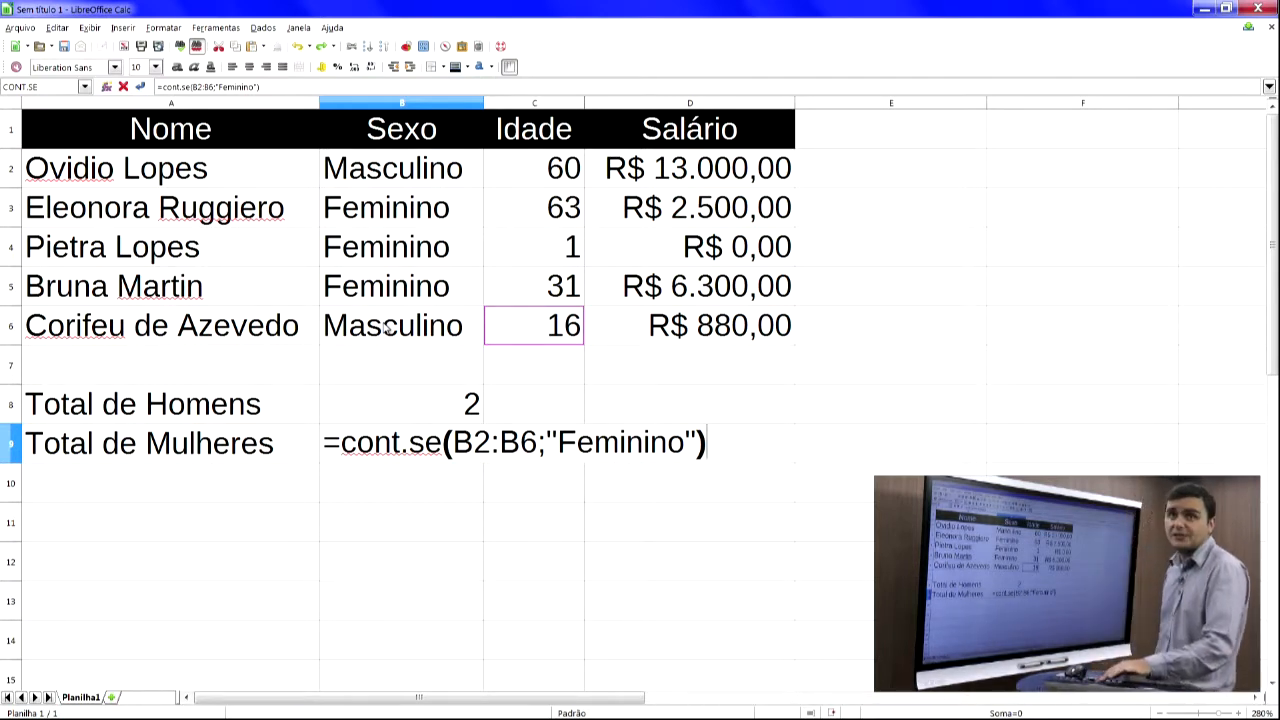
key(Return)
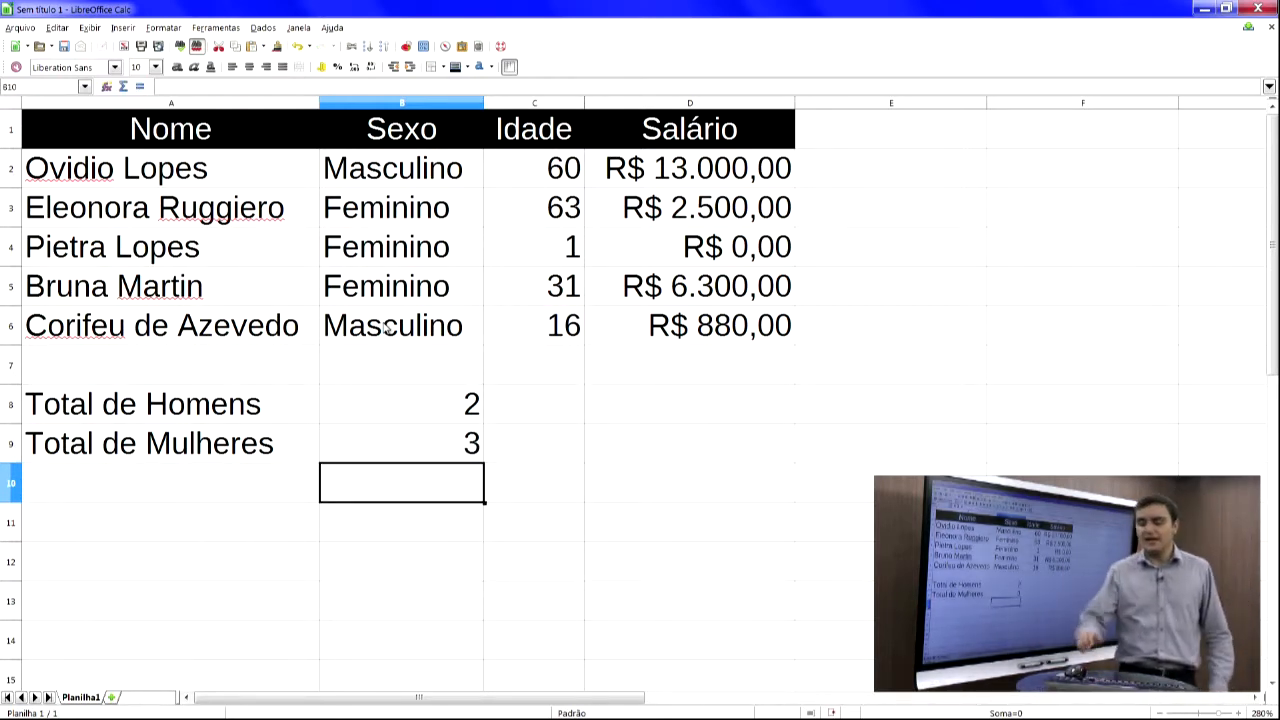
- Change the sex in B4 to Masculino to test the counts
key(Up)
key(Up)
key(Up)
key(Up)
key(Up)
key(Up)
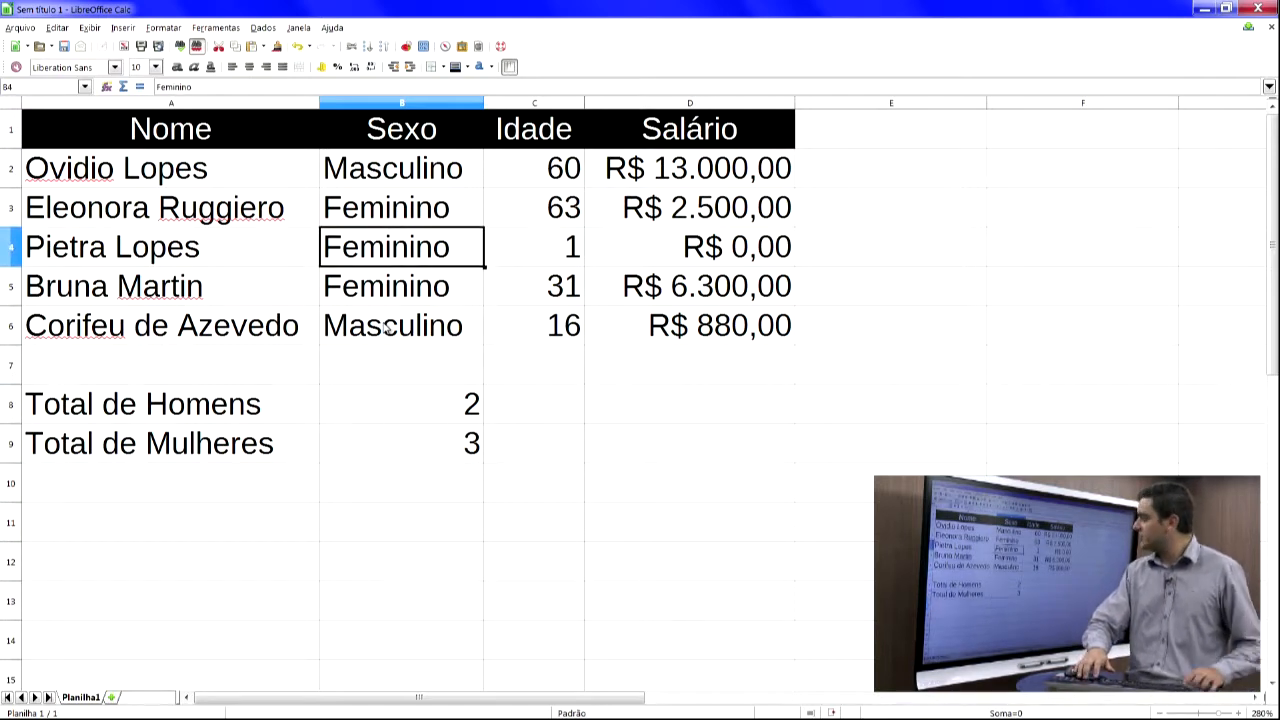
text(Mascuk)
key(BackSpace)
text(lino)
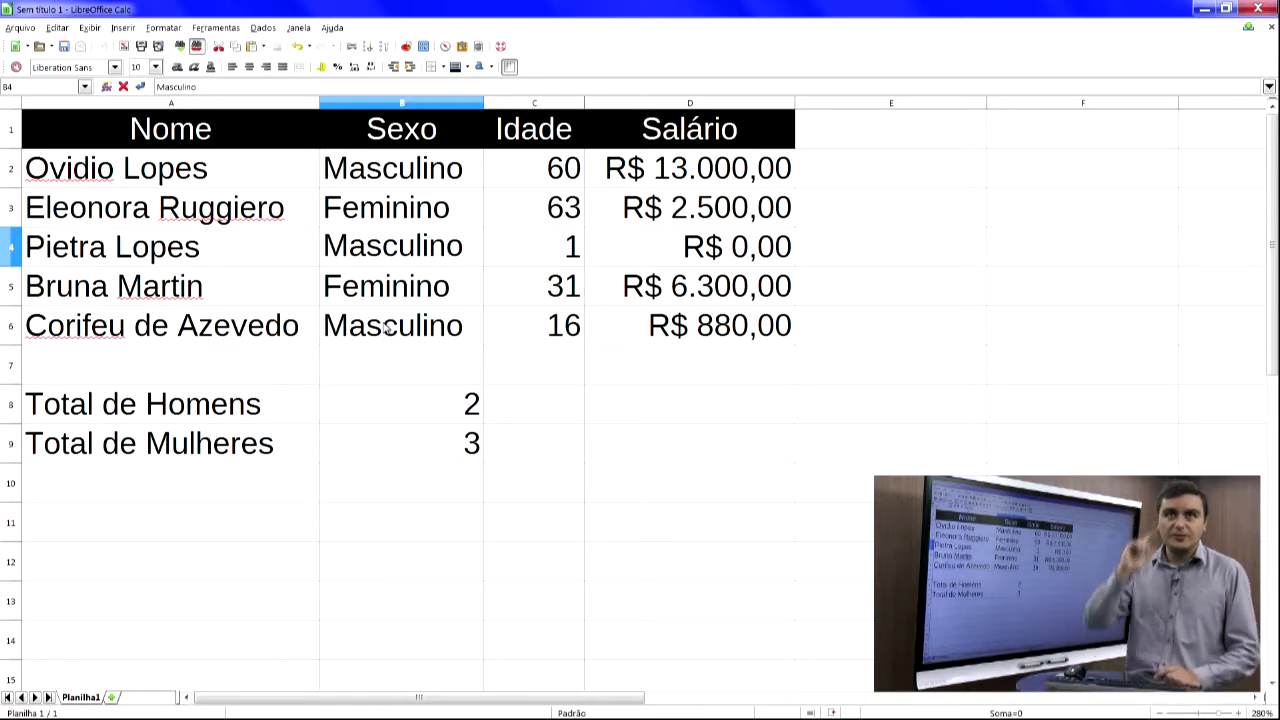
key(Return)
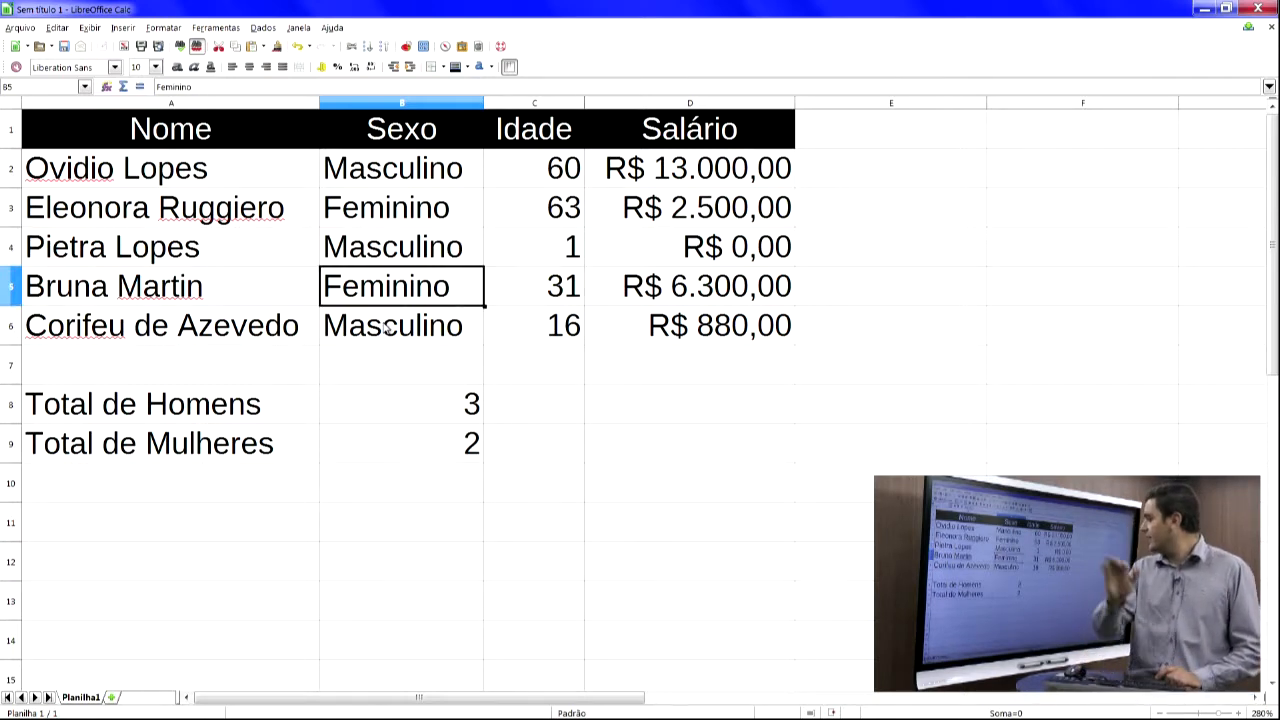
- Restore the sex in B4 to Feminino
key(Up)
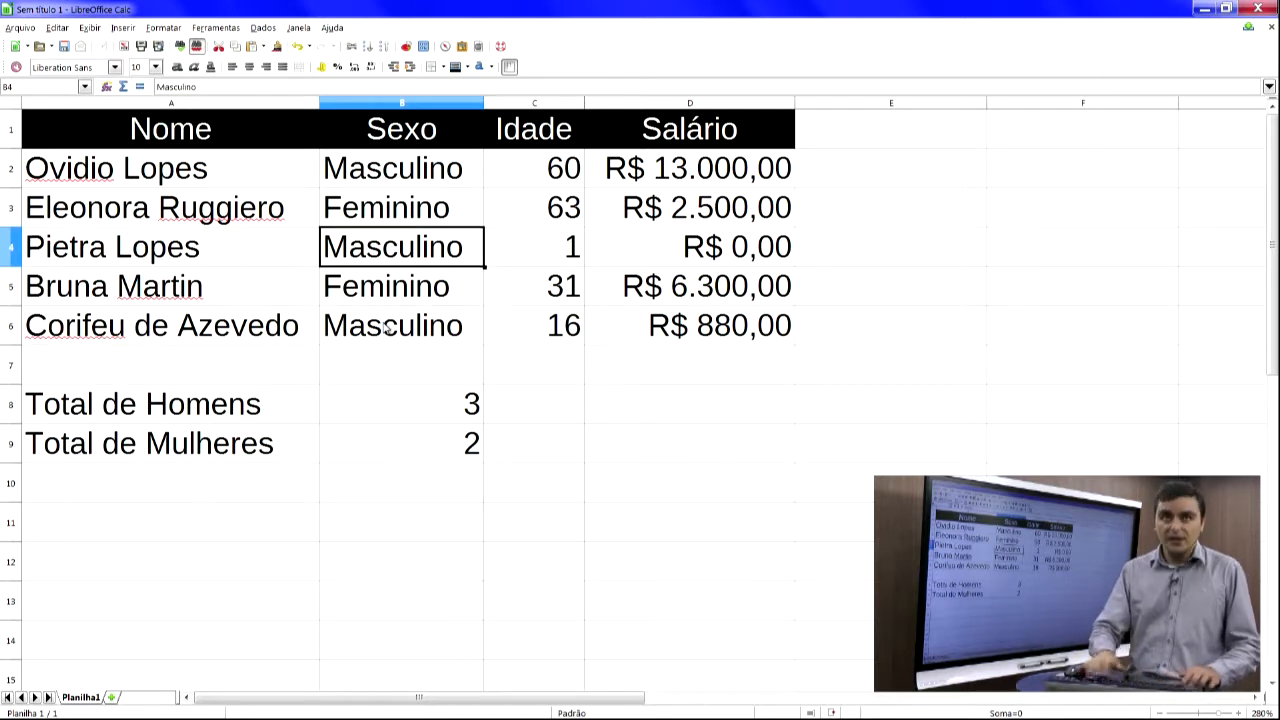
text(Feminini)
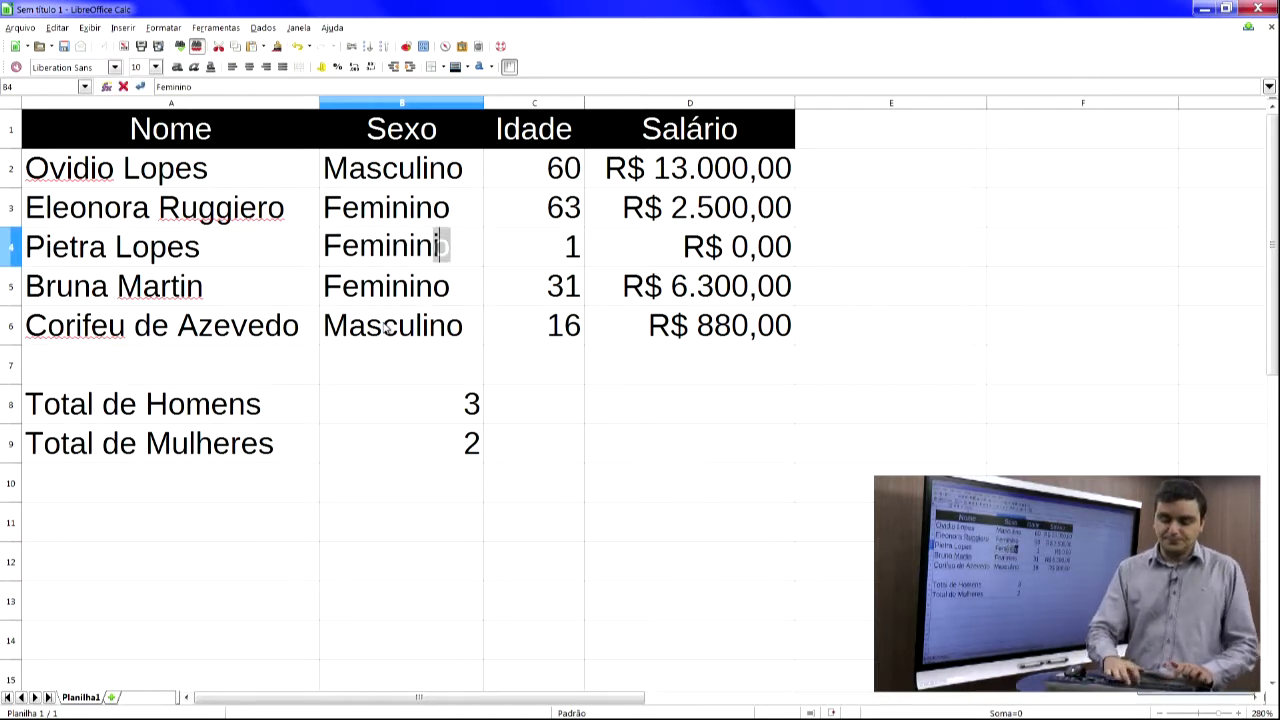
key(BackSpace)
text(o)
key(Return)
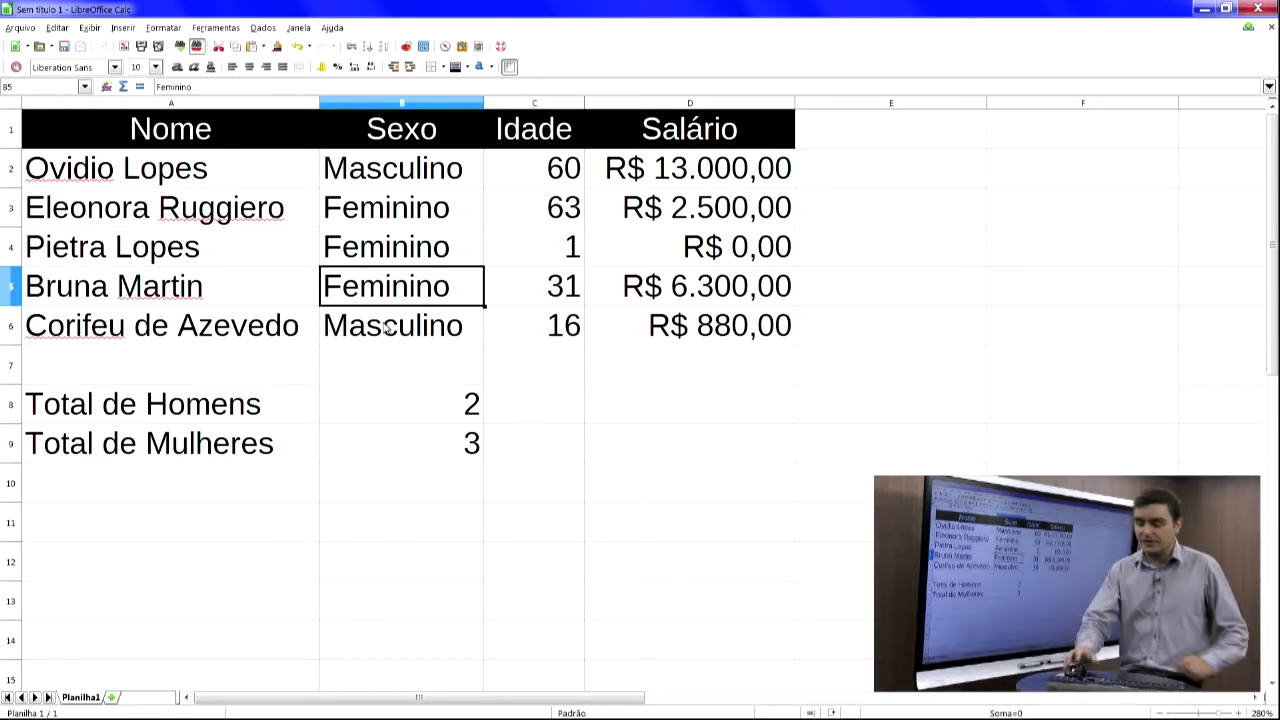
- Select cell A12 and open Notepad from the Start menu search
click(262, 571)
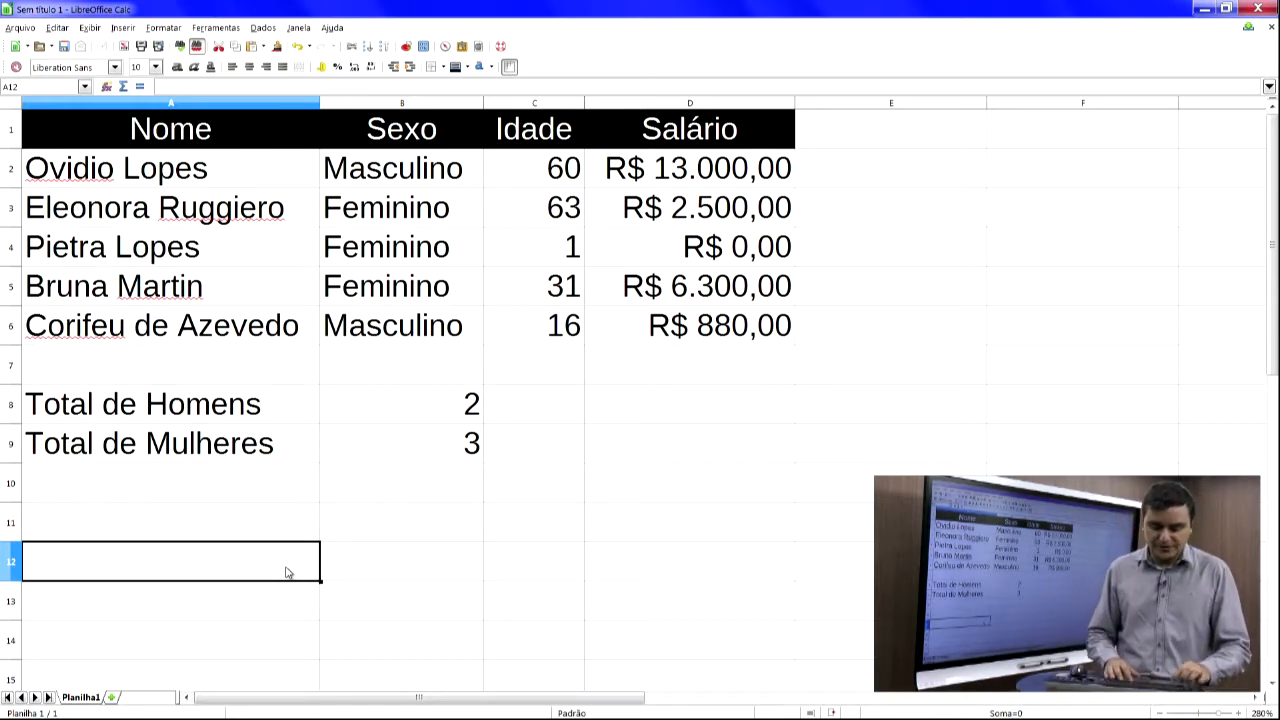
key(super)
text(note)
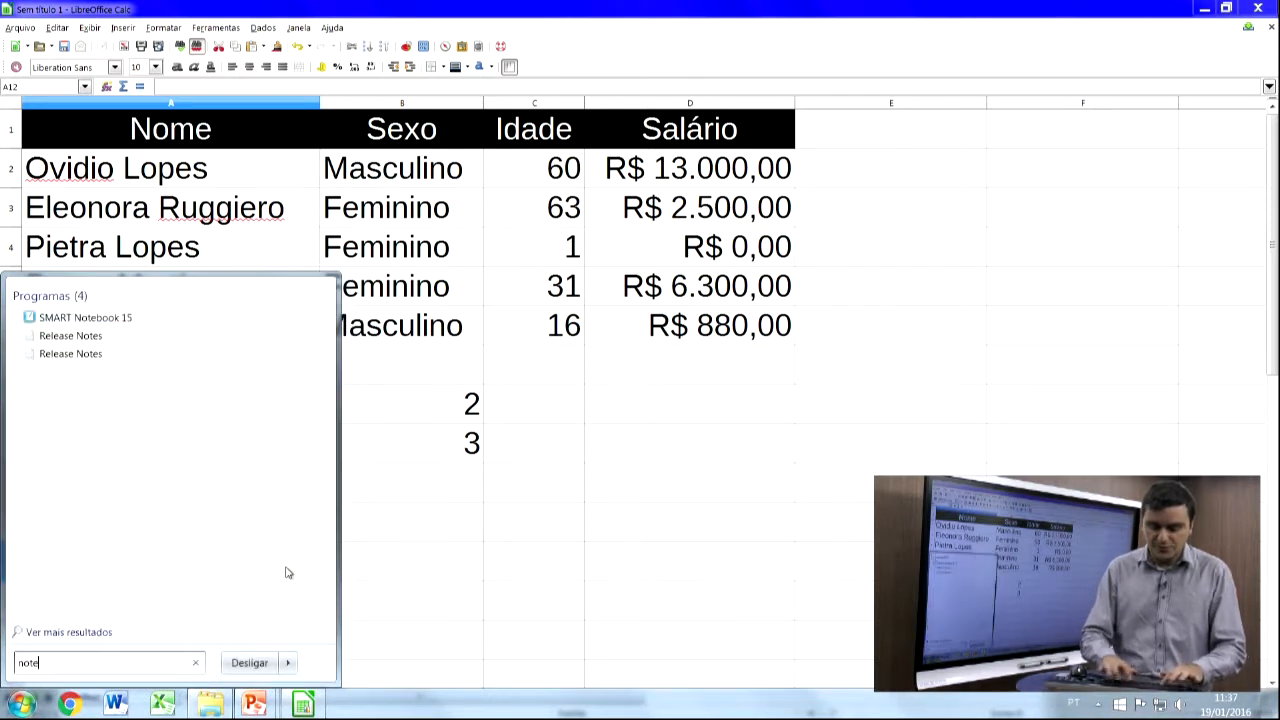
text(pad)
key(Return)
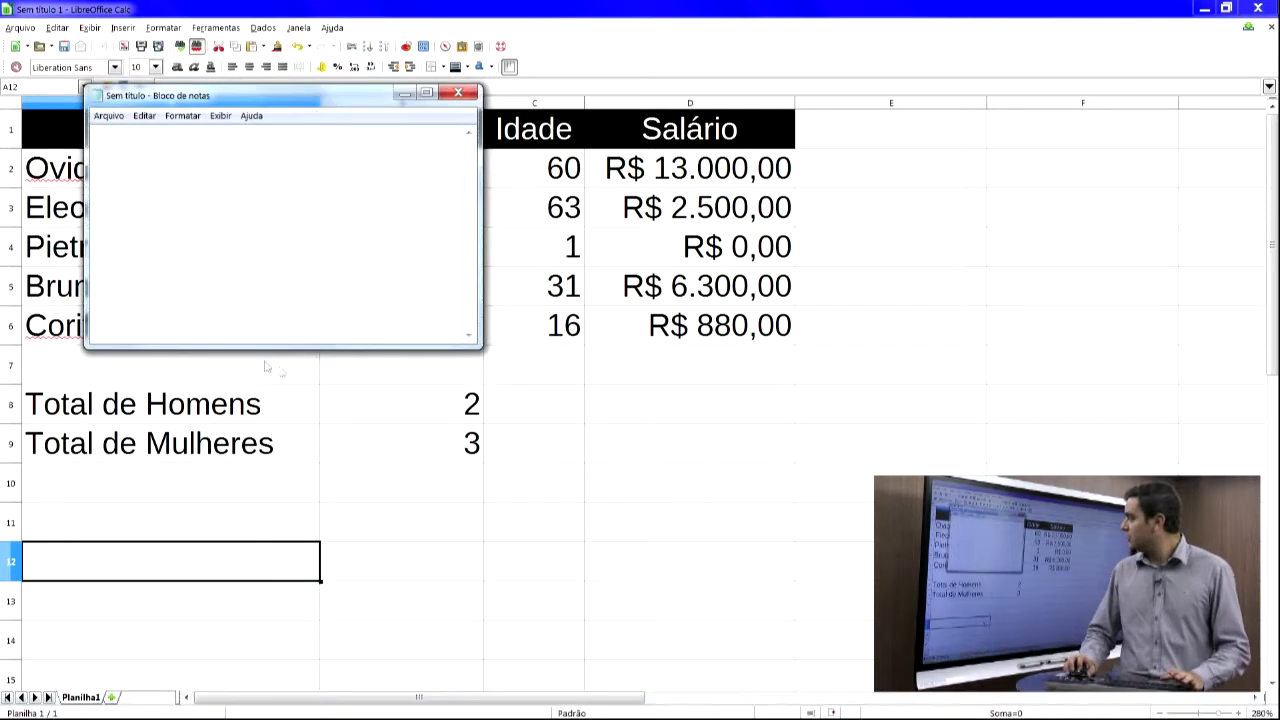
- Set Notepad's font size to 28
click(183, 115)
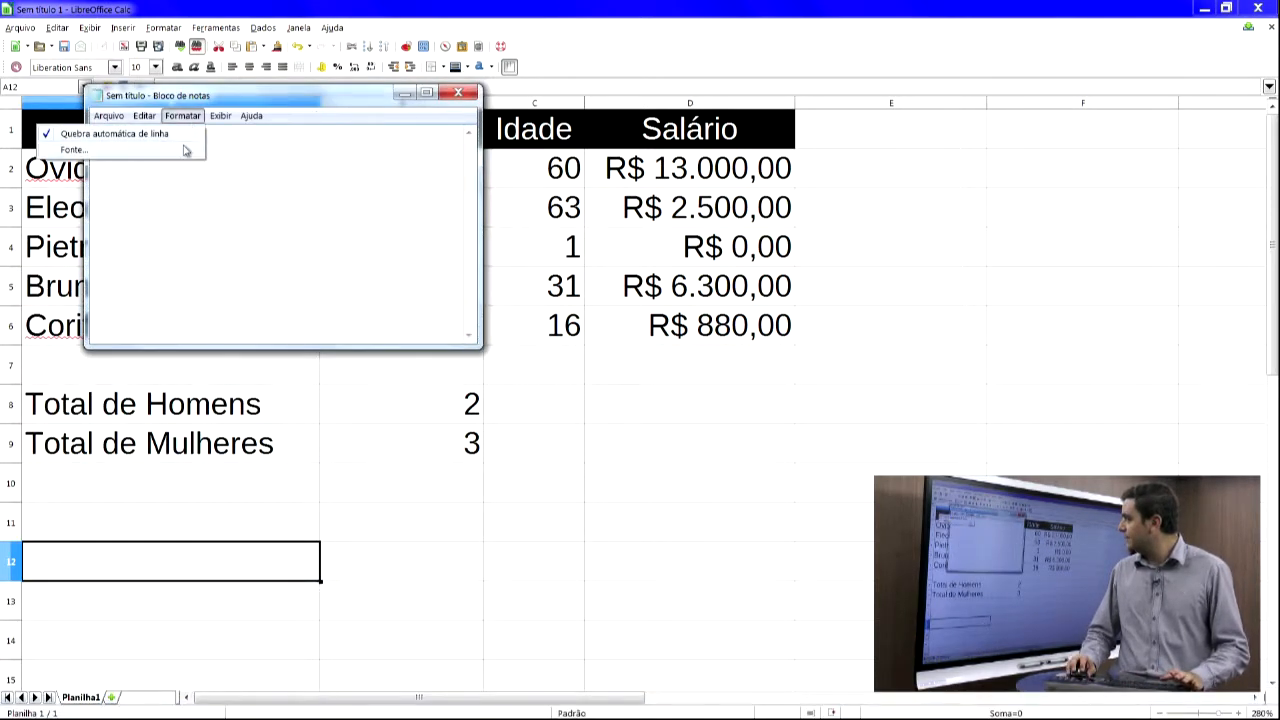
click(190, 143)
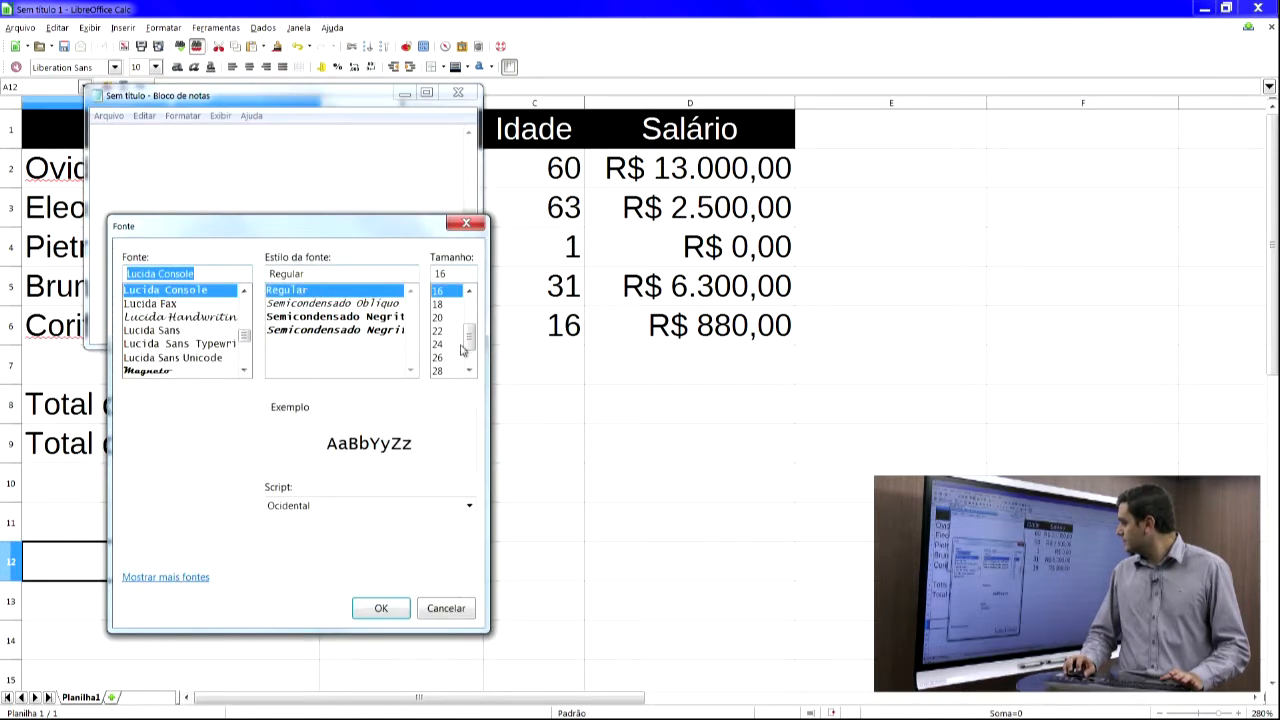
click(453, 373)
click(378, 607)
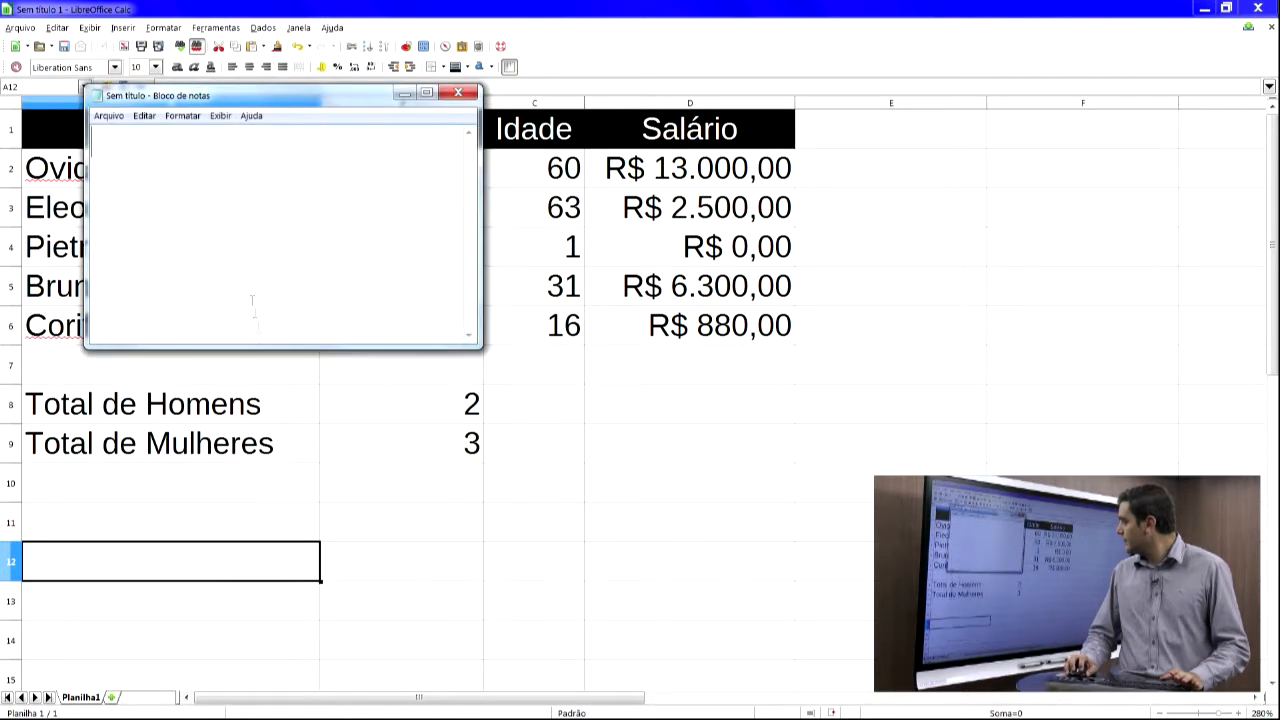
- Write the question "Baseado na planilha abaixo, a função cont.se(d2:d6;>2500) vai retornar qual resultado?" in Notepad
text(Basead)
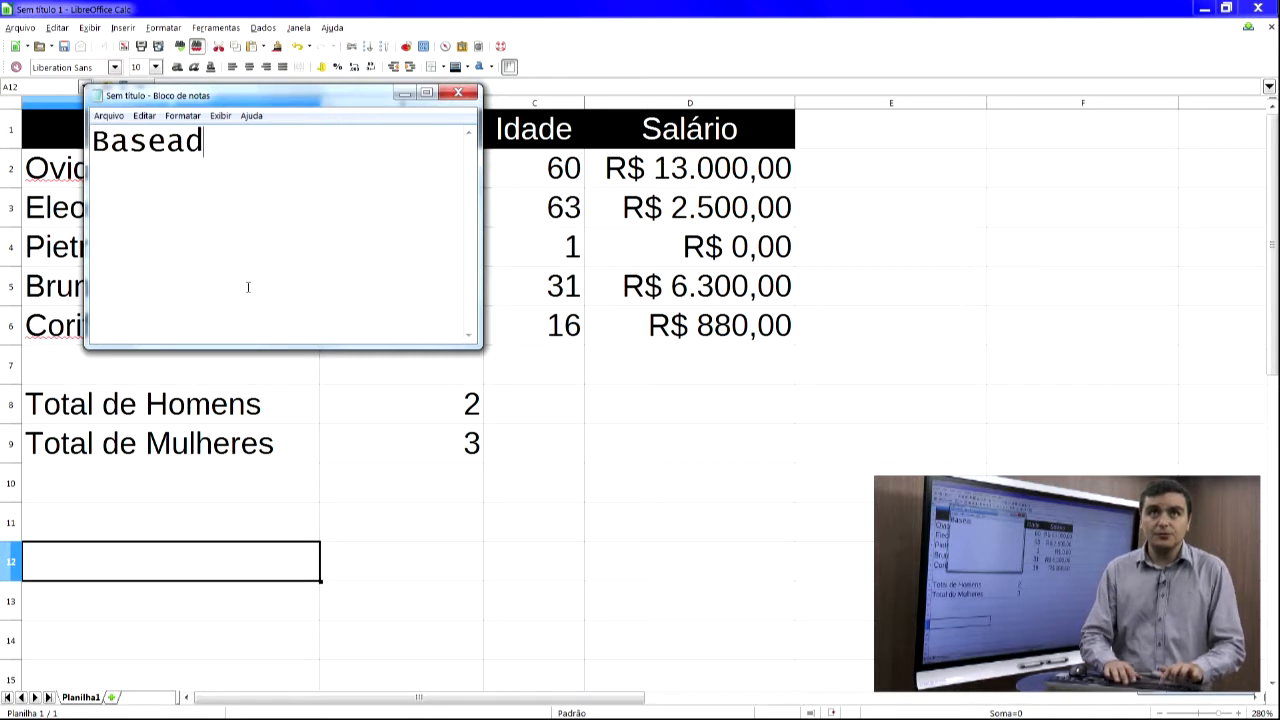
text(o na pl)
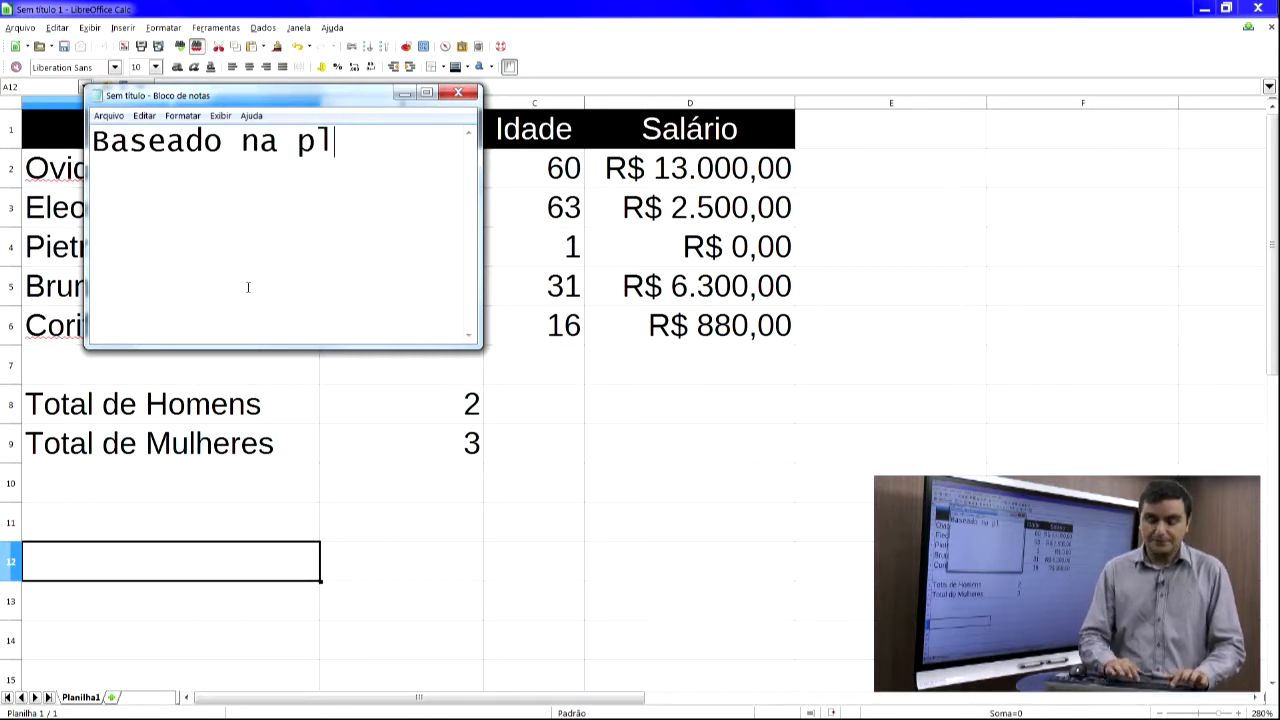
text(anil)
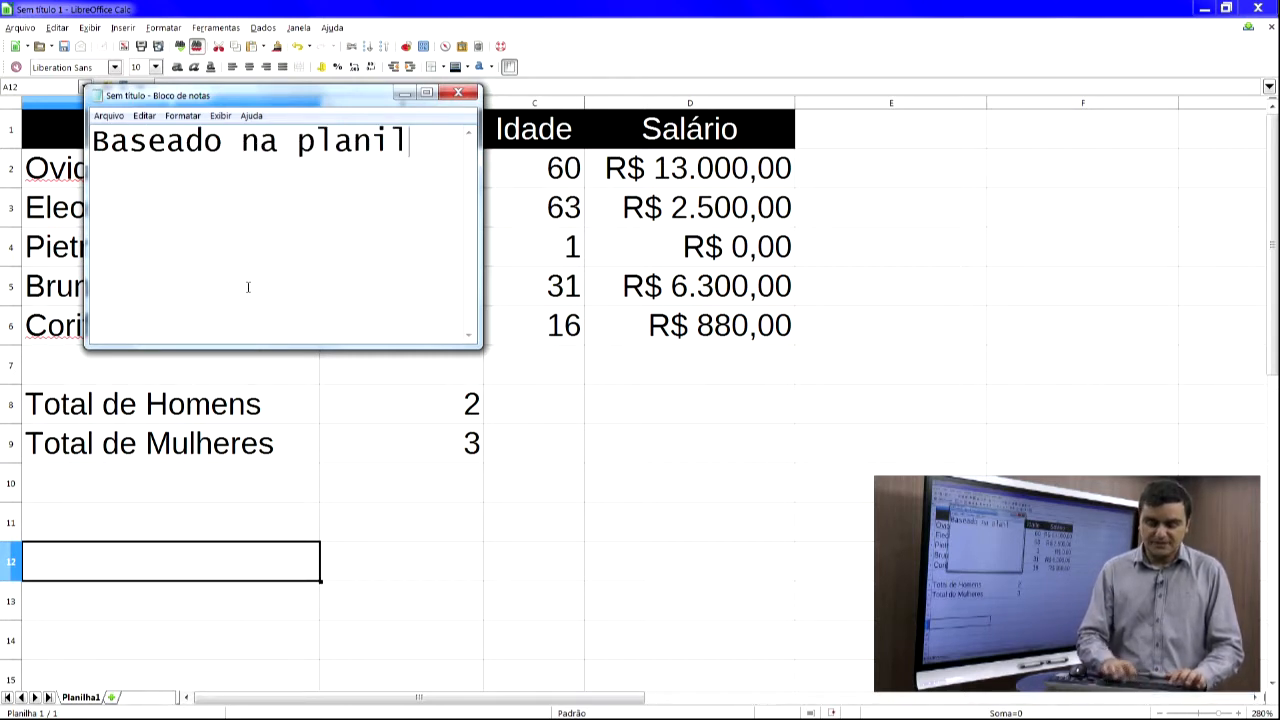
text(ha abixo)
key(BackSpace)
key(BackSpace)
key(BackSpace)
text(axico)
key(BackSpace)
key(BackSpace)
key(BackSpace)
key(BackSpace)
text(ixo, a função)
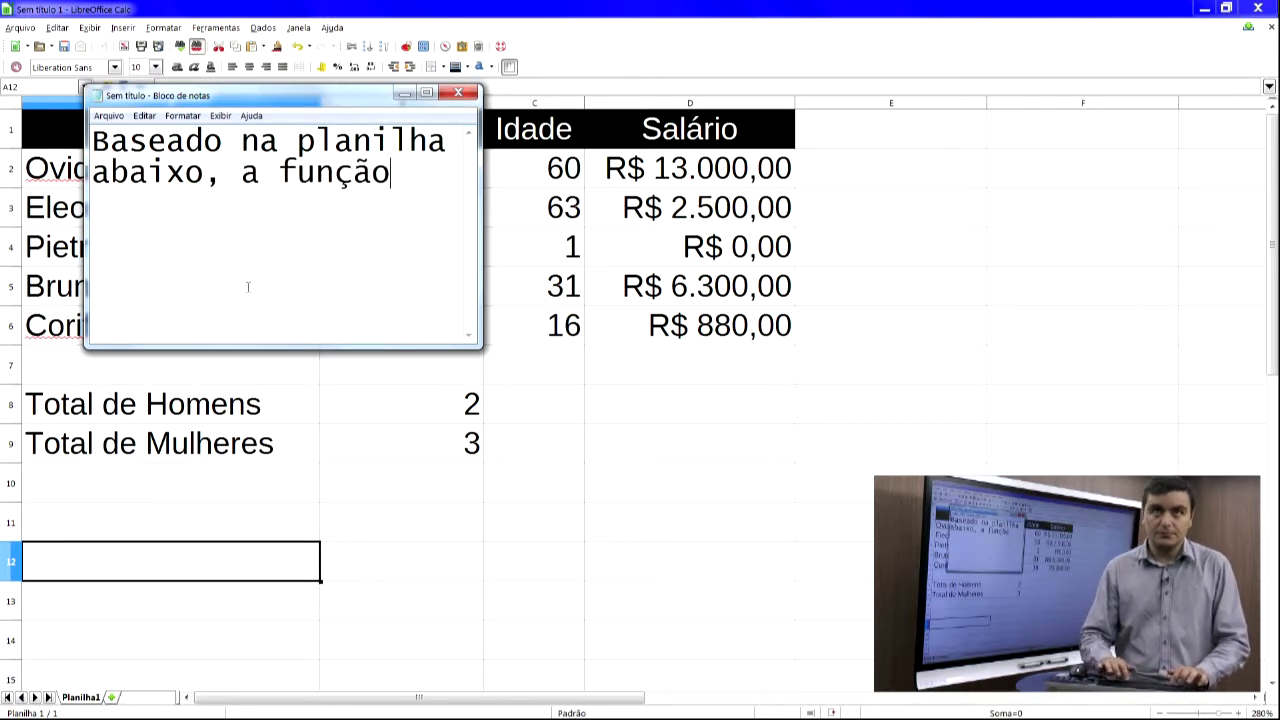
text( cont.)
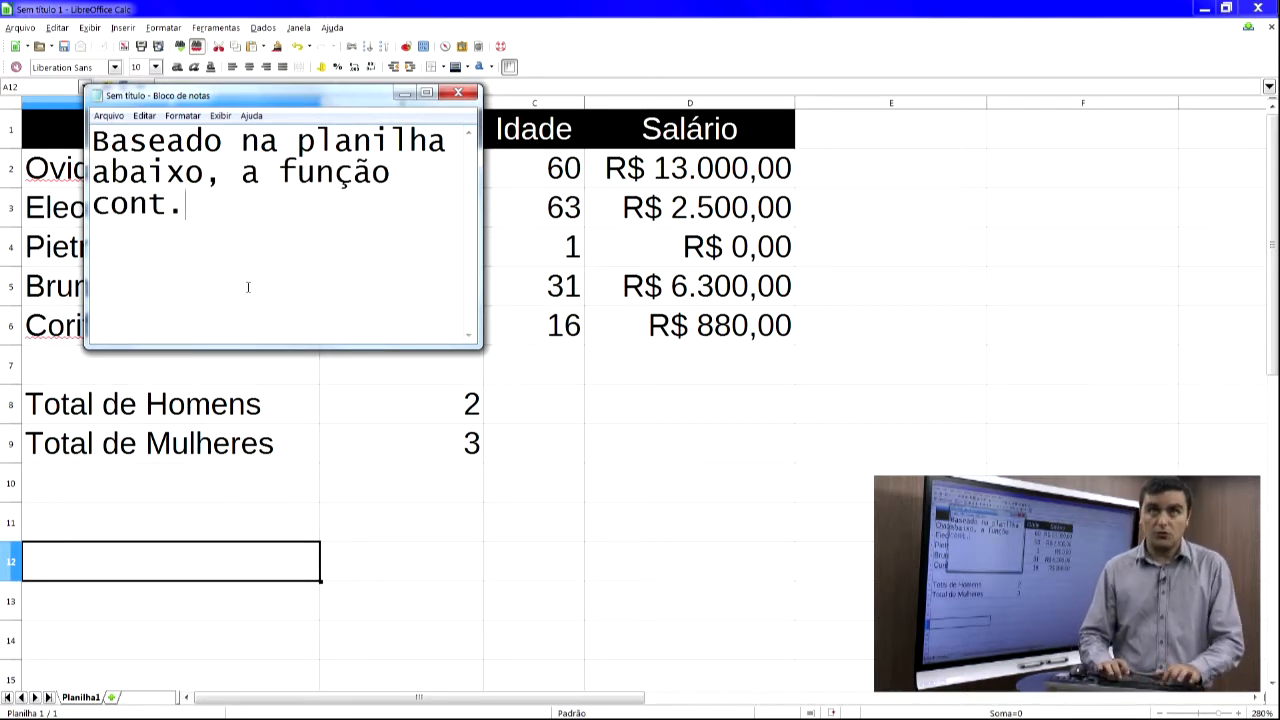
text(se()
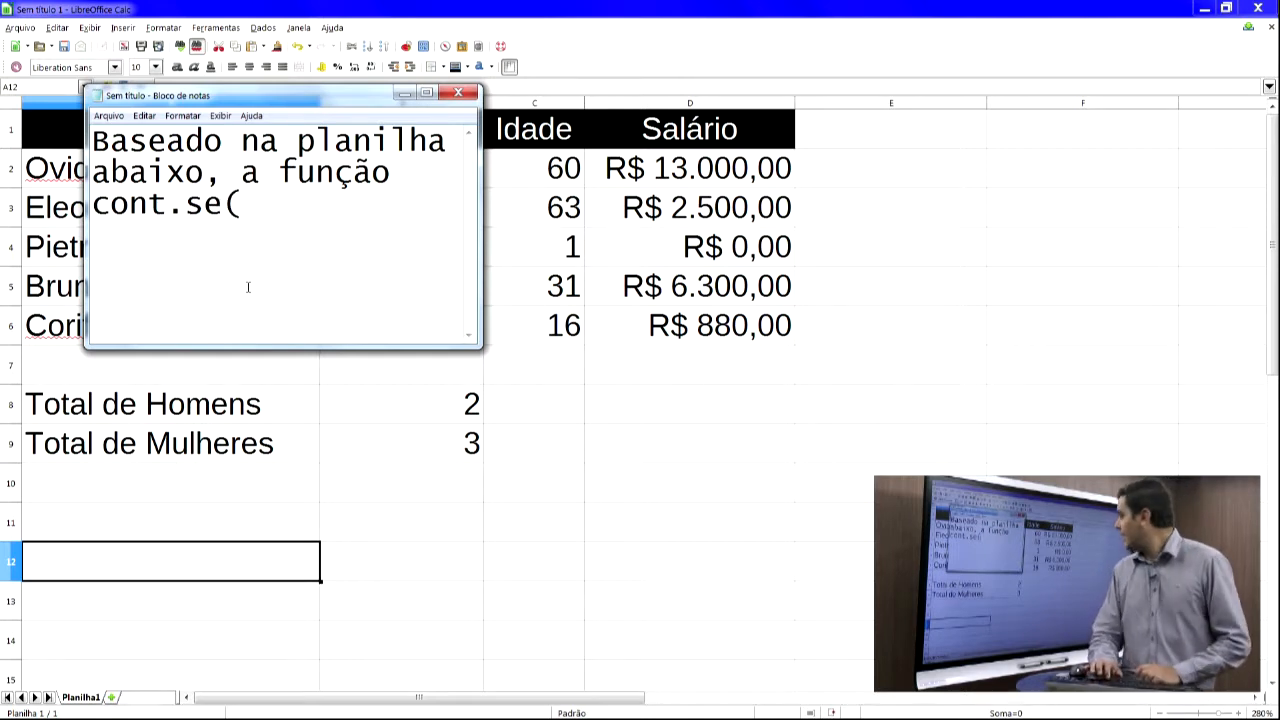
text(d2:d)
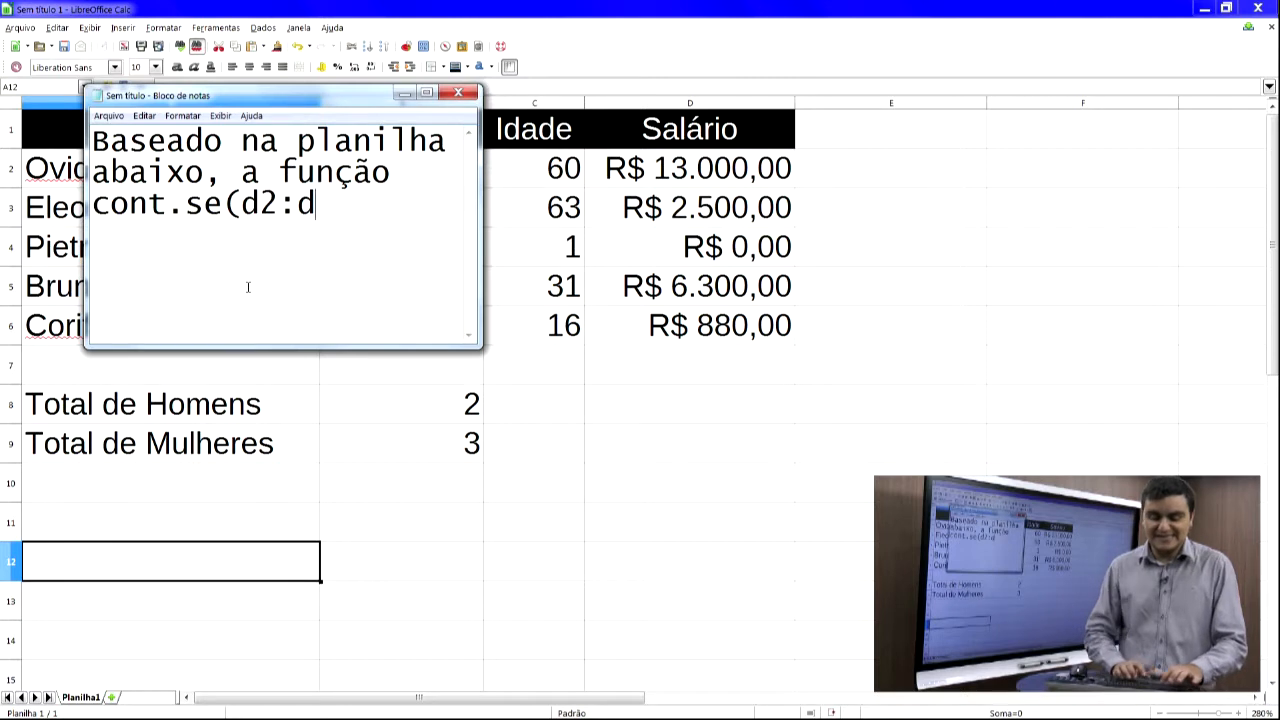
text(6;)
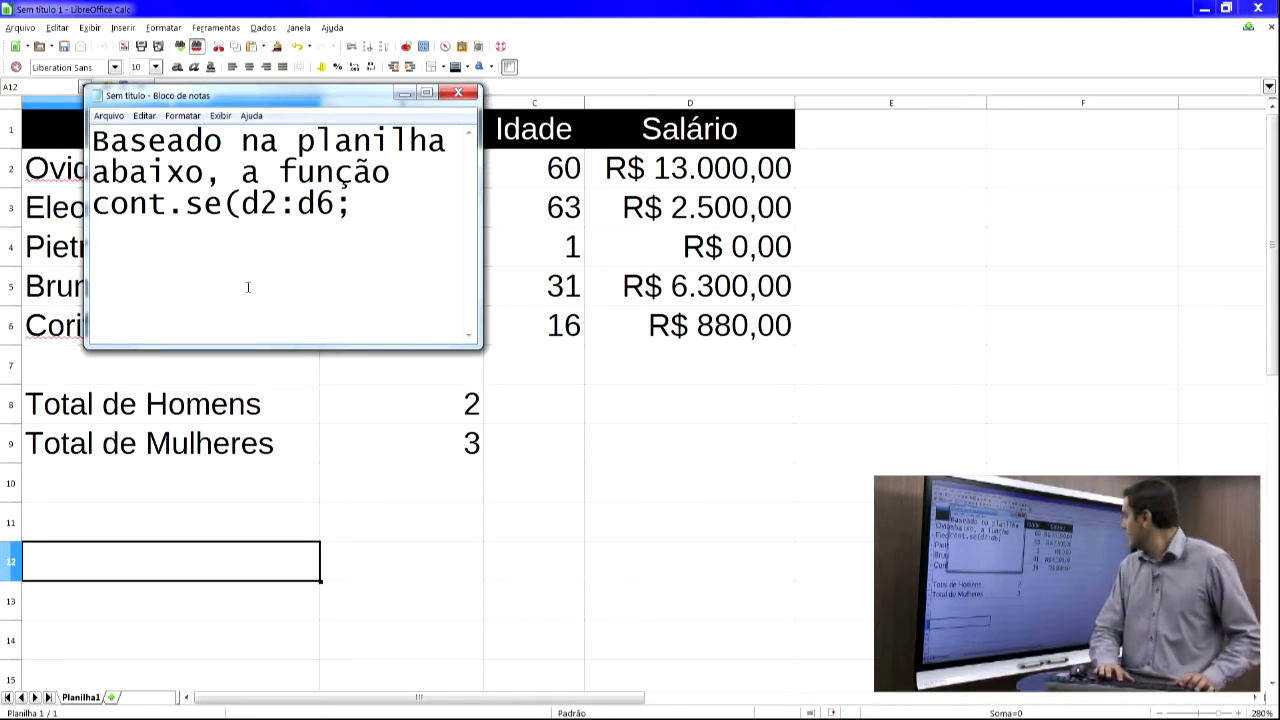
text(>)
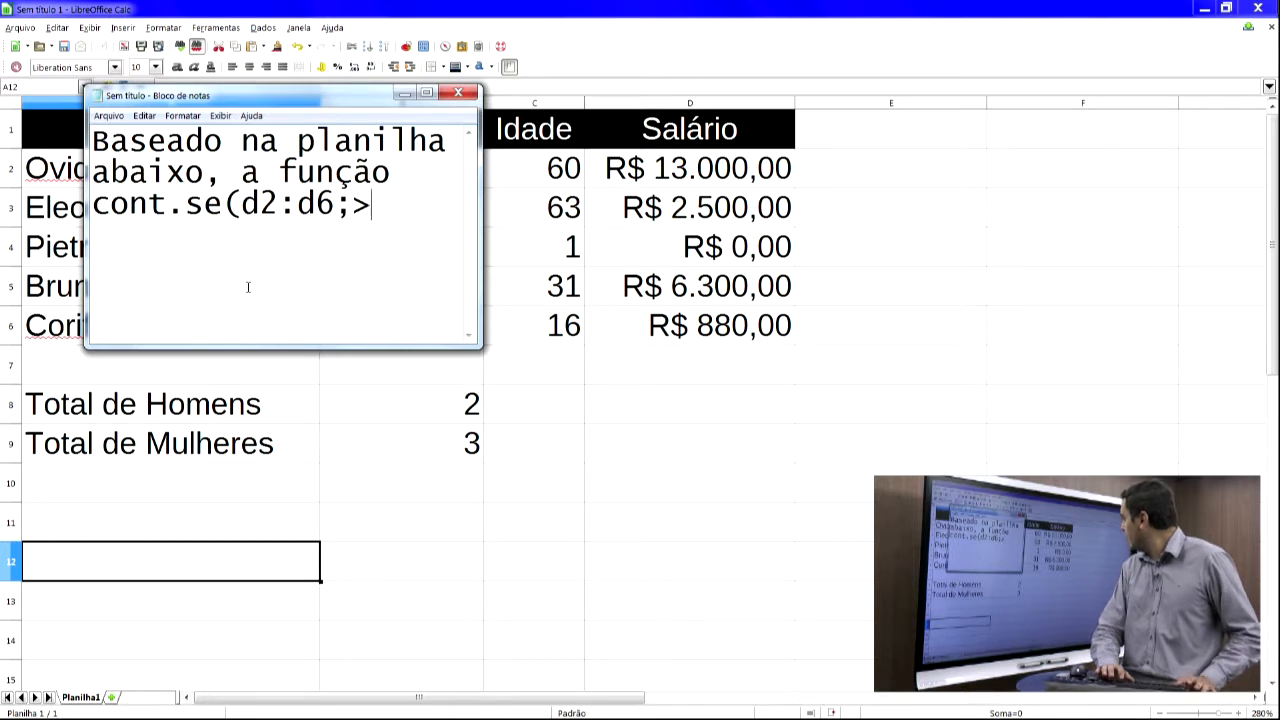
text(2.500)
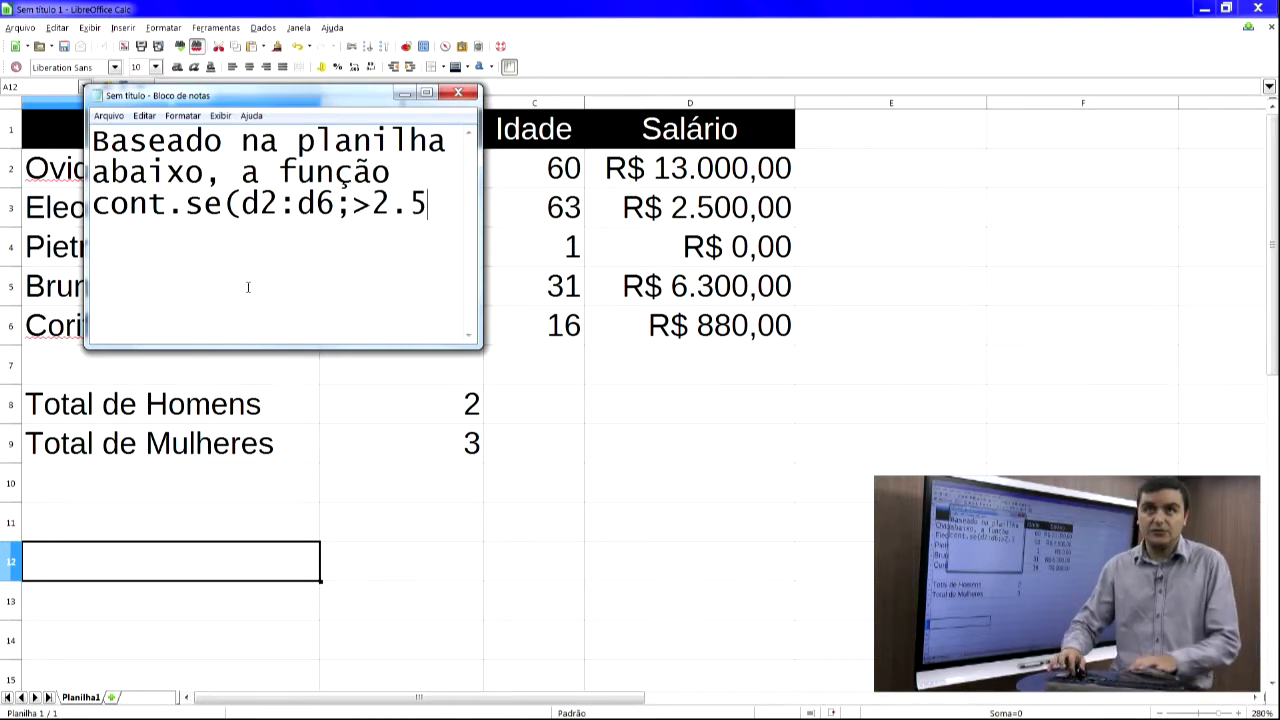
key(BackSpace)
key(BackSpace)
key(BackSpace)
key(BackSpace)
key(BackSpace)
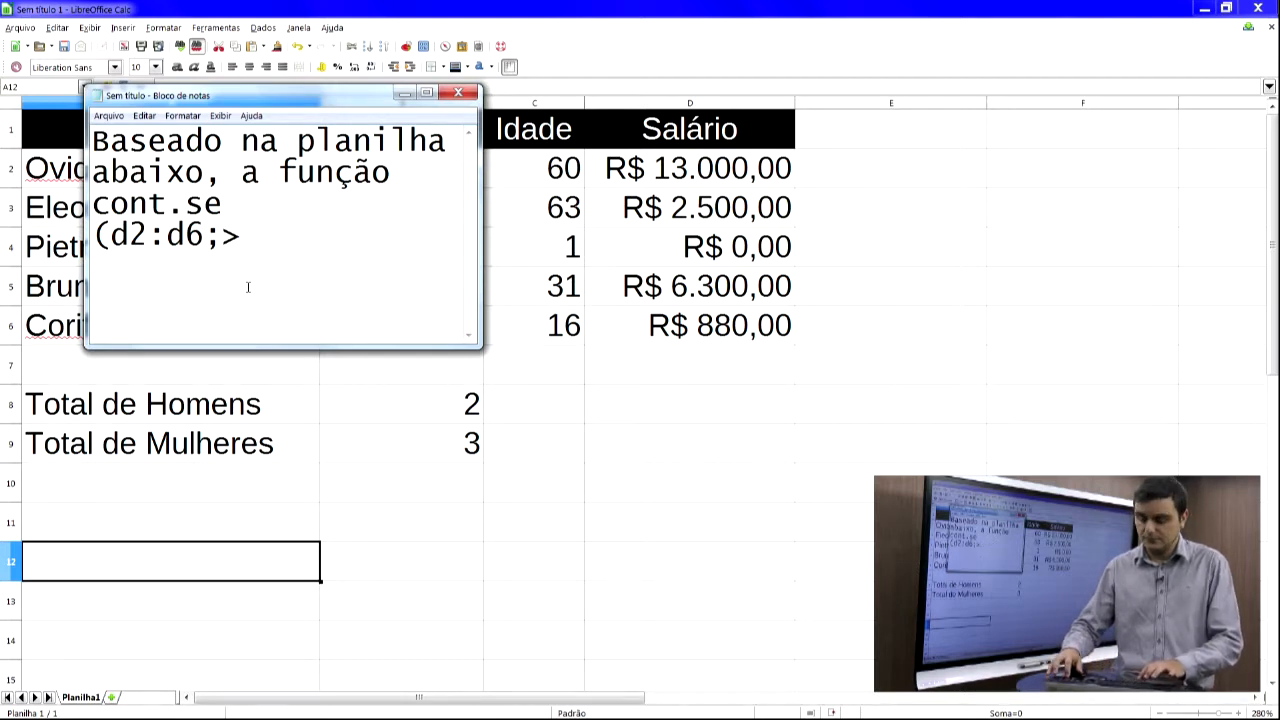
text(2500) vai )
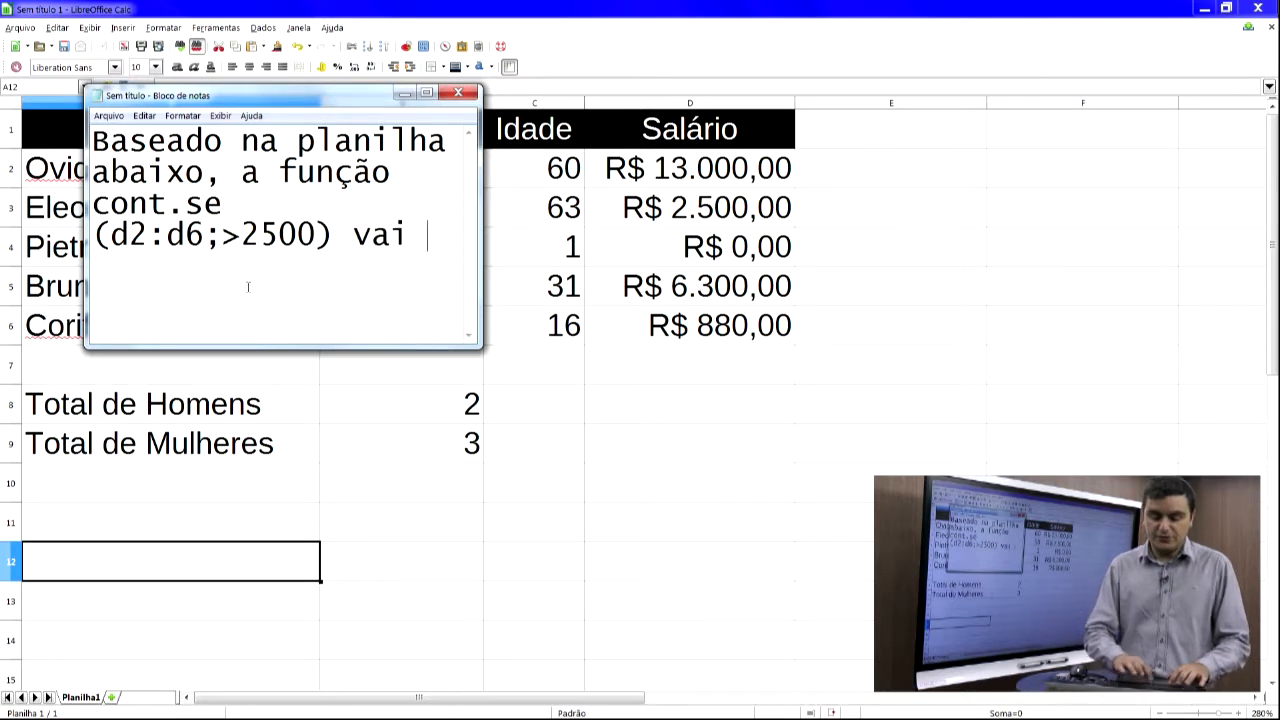
text(retornar )
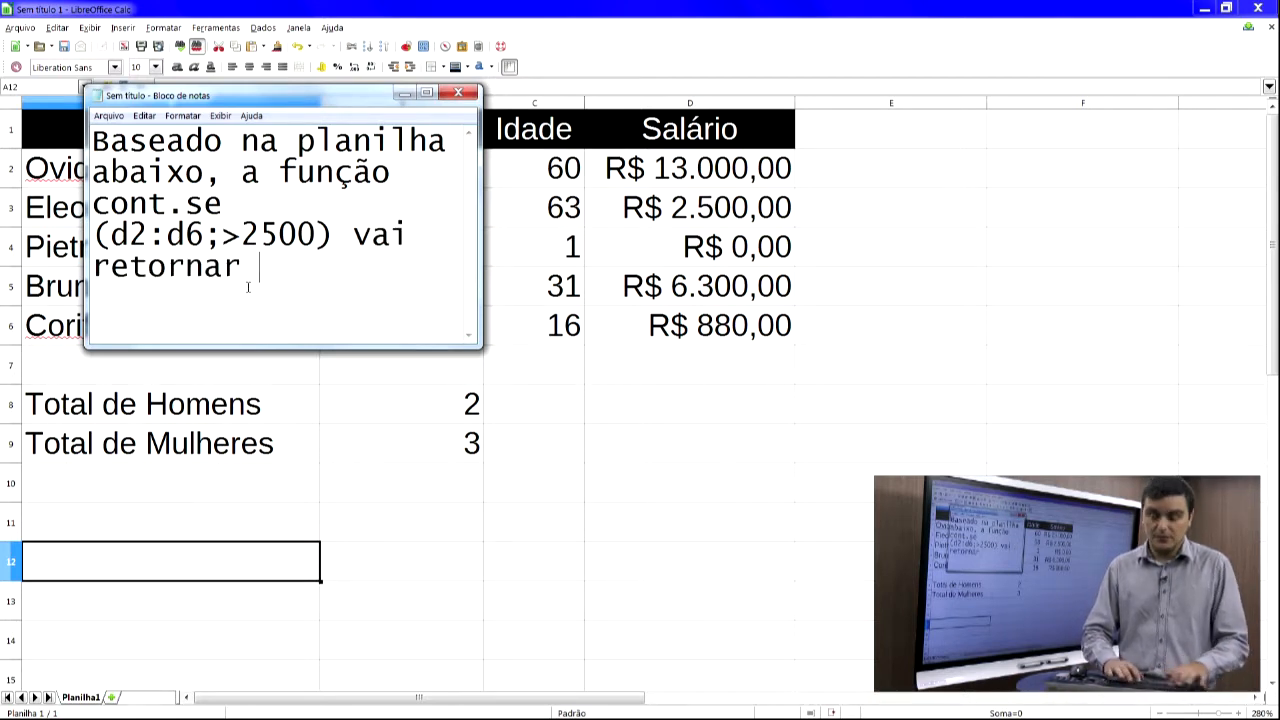
text(qual resultado?)
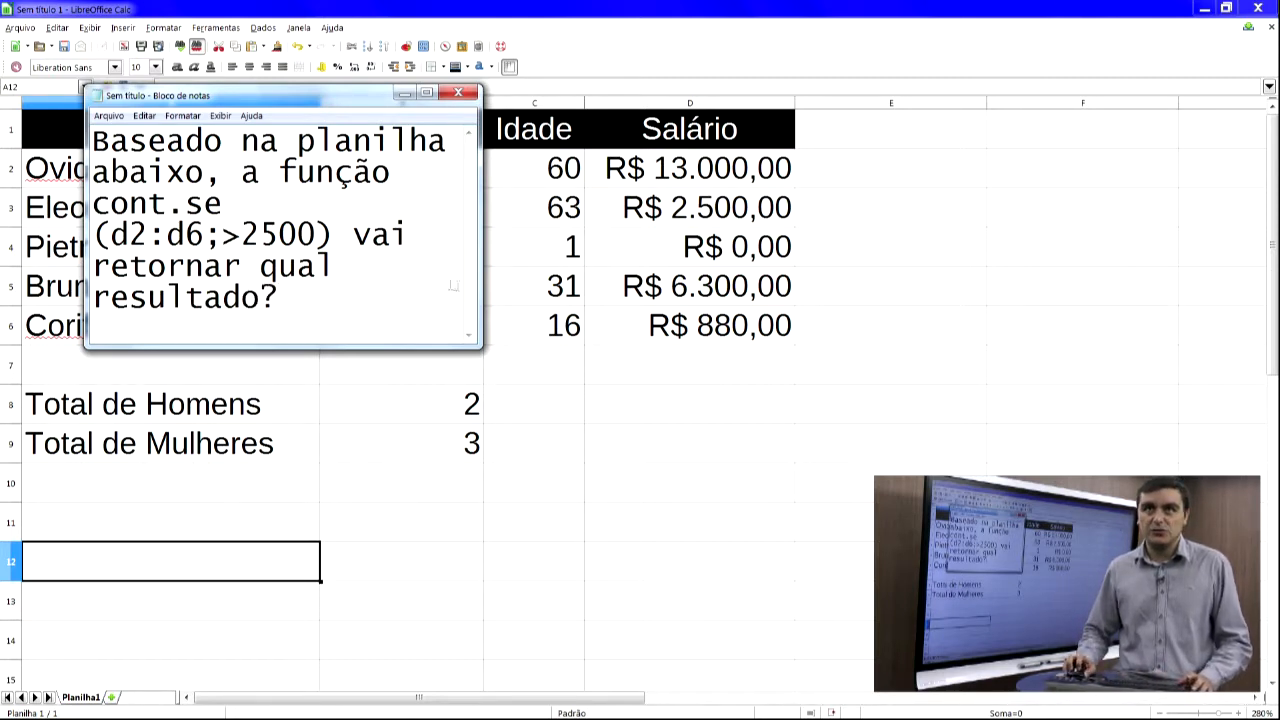
- Select cells B7:C7 in the spreadsheet and switch back to Notepad
click(483, 364)
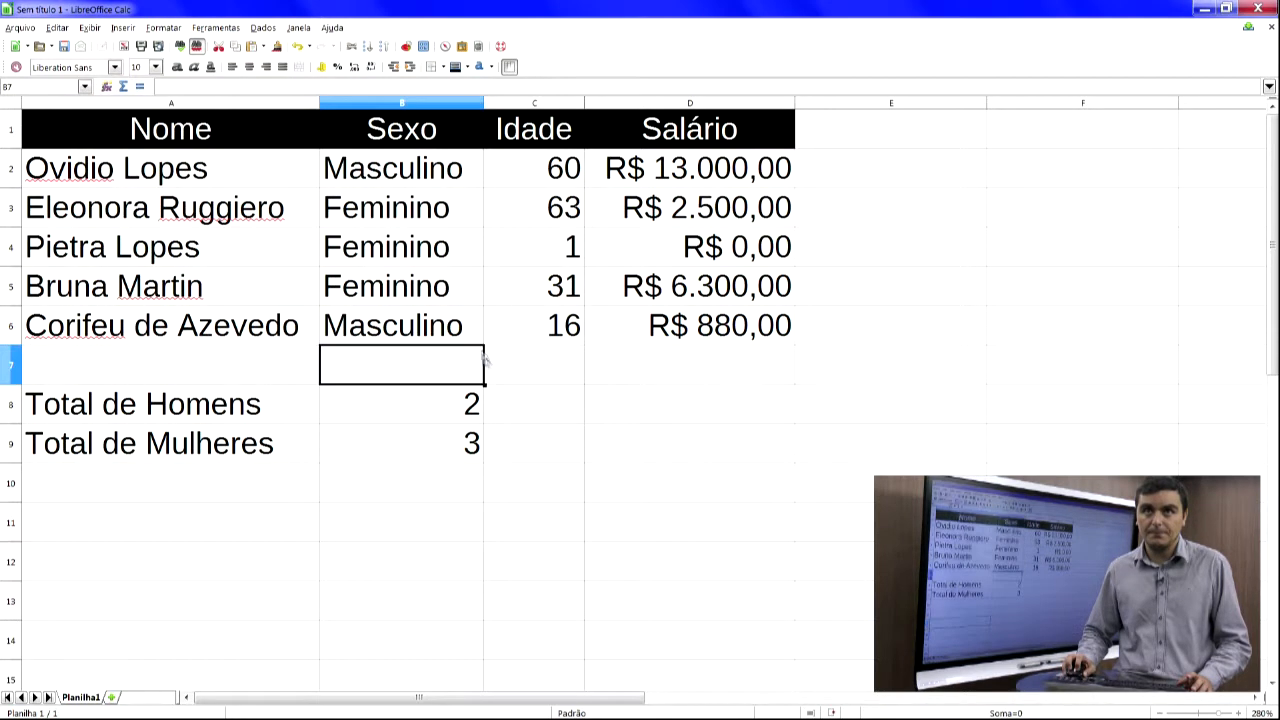
drag(483, 364, 503, 347)
key(alt+Tab)
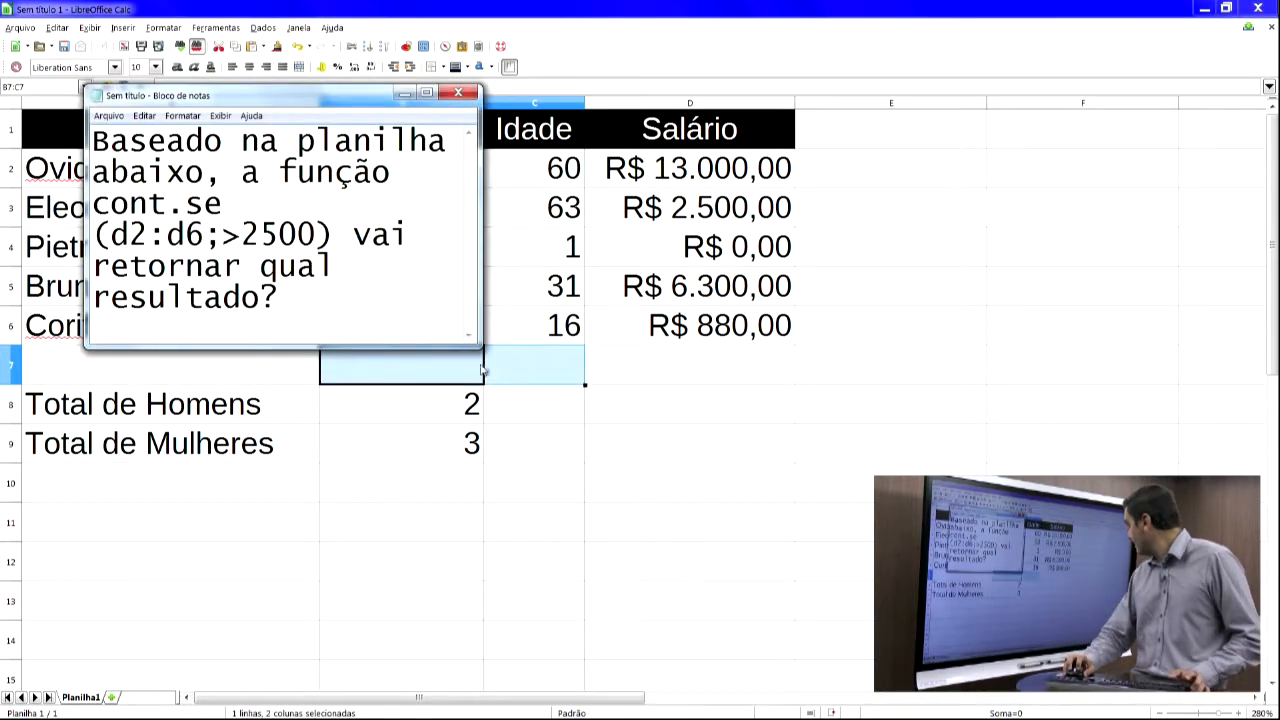
- Resize and position the Notepad window as a wide strip across the top of the spreadsheet
drag(479, 344, 969, 257)
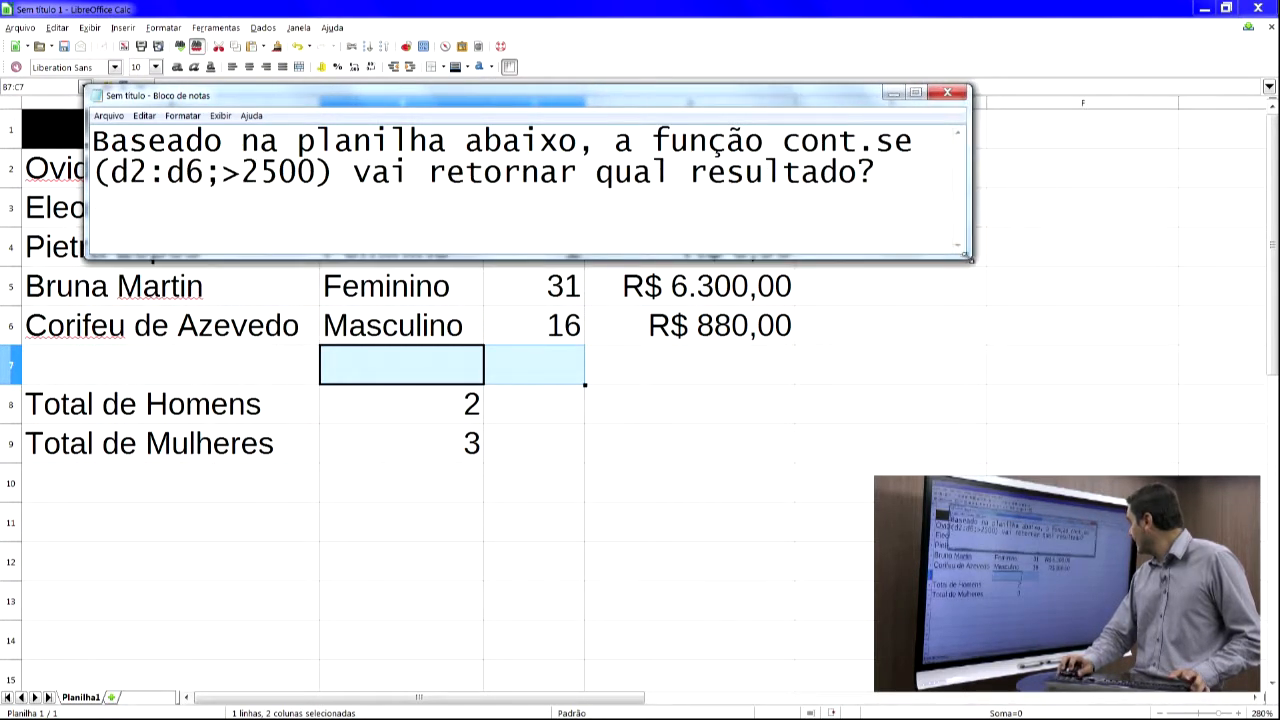
drag(666, 98, 621, 1)
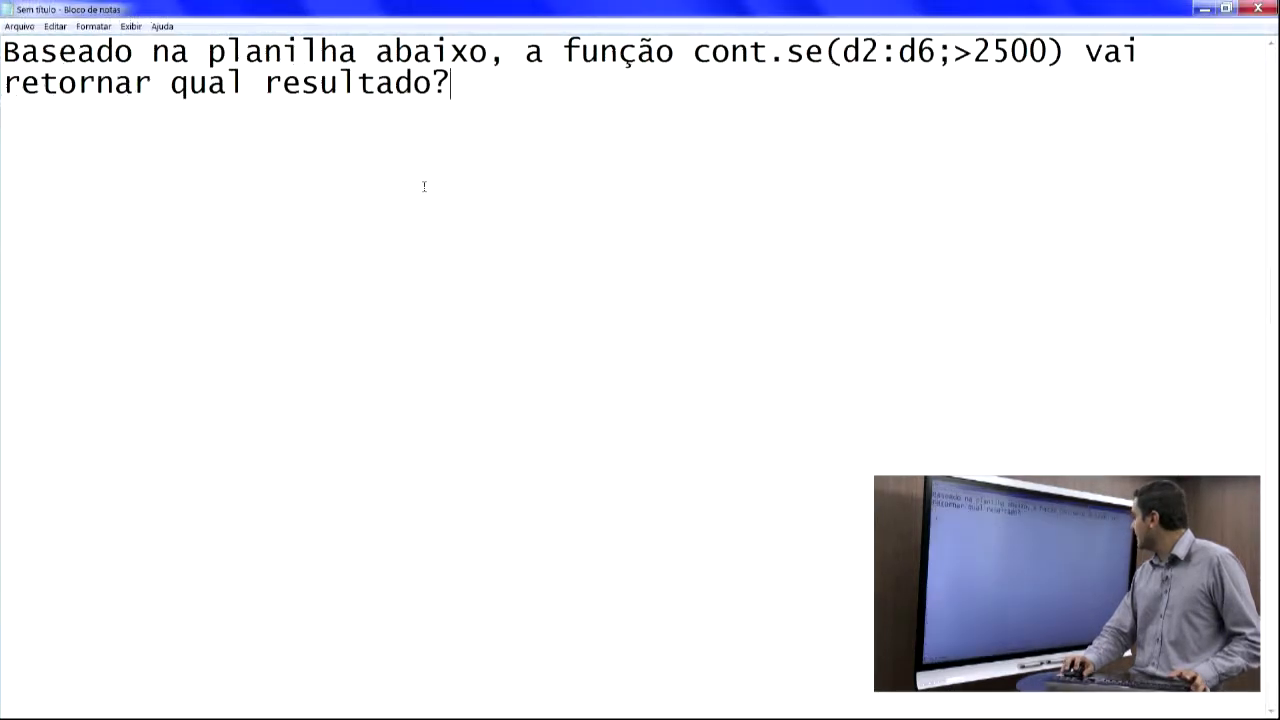
click(1228, 8)
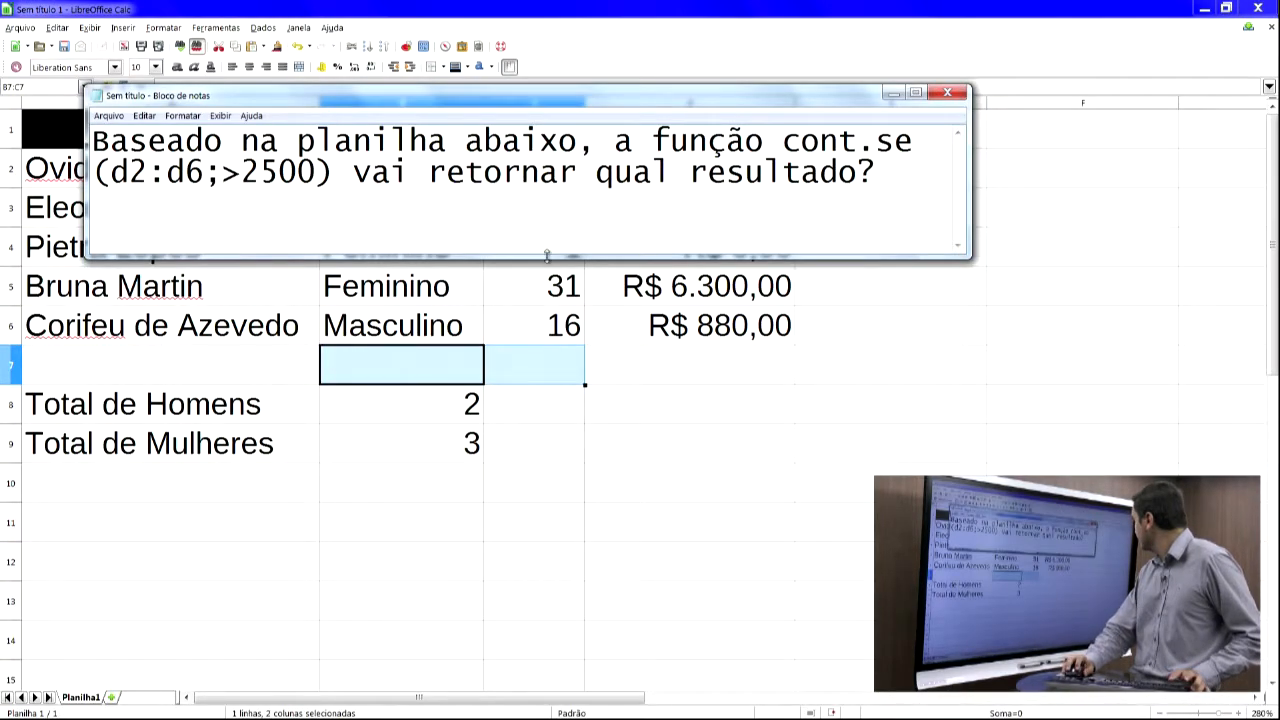
drag(547, 256, 549, 206)
drag(513, 98, 514, 1)
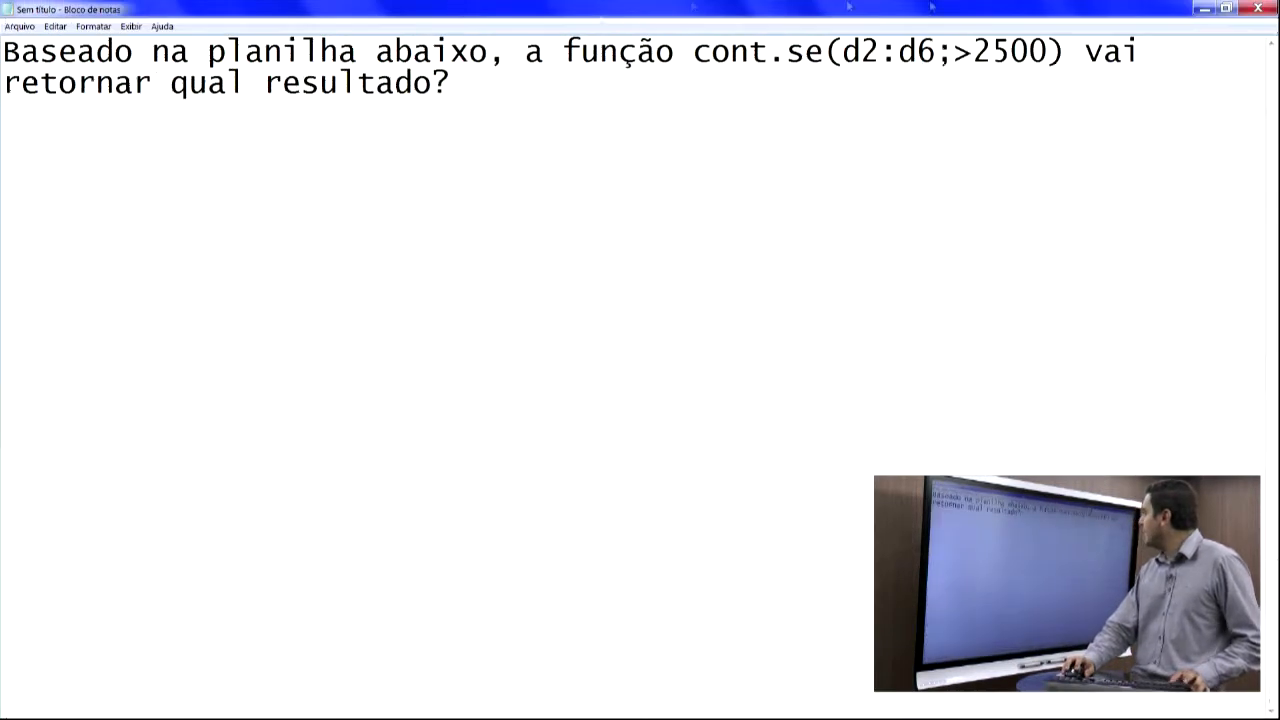
click(1226, 8)
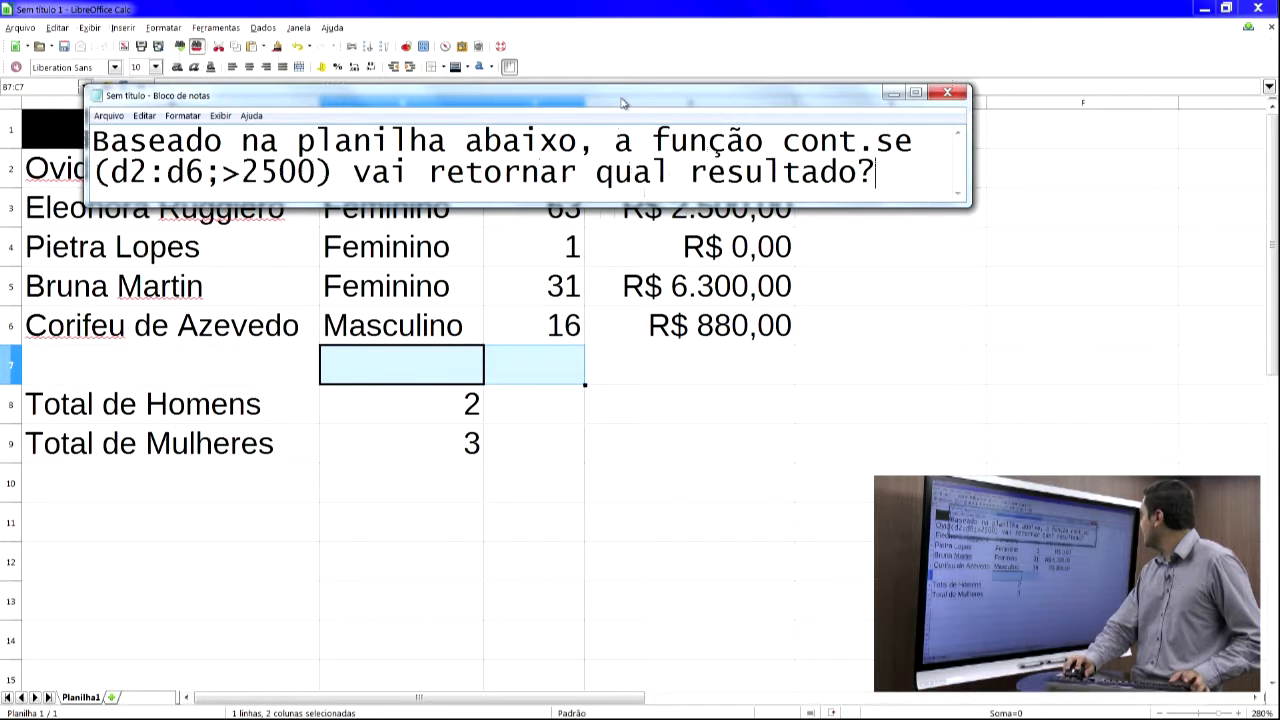
drag(621, 103, 612, 76)
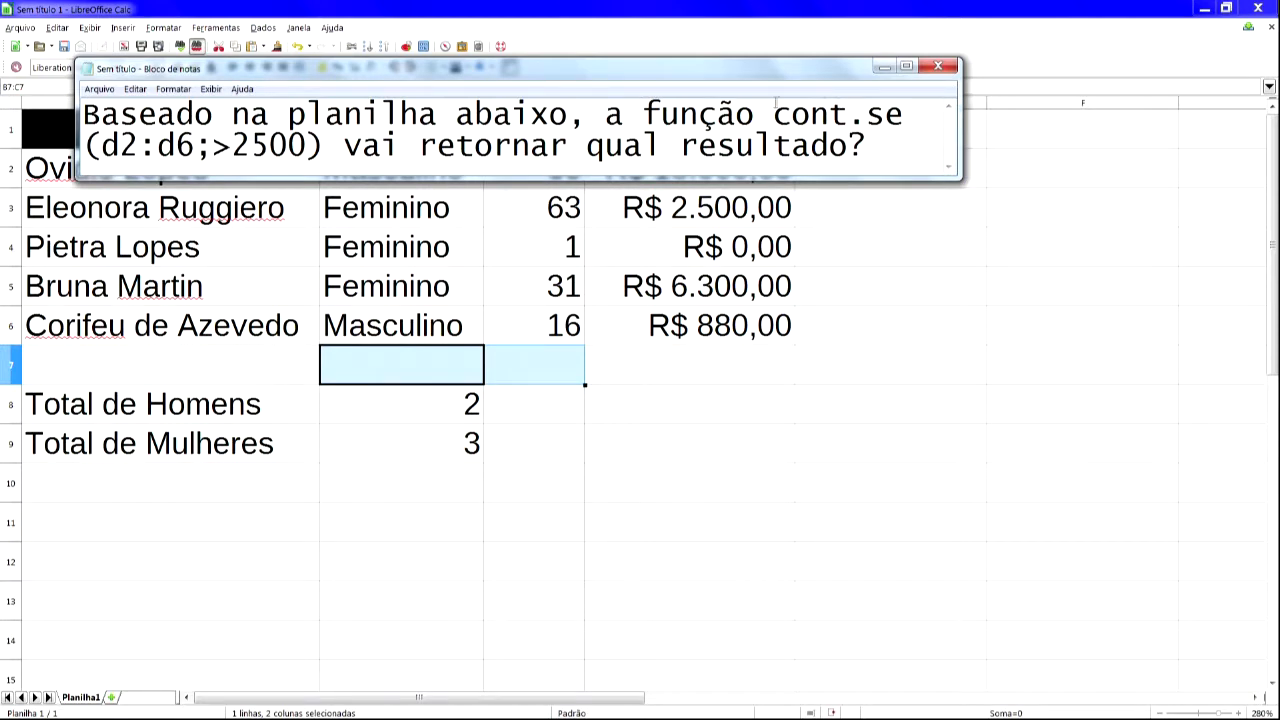
- Insert a line break before cont.se in the question
click(773, 112)
key(Return)
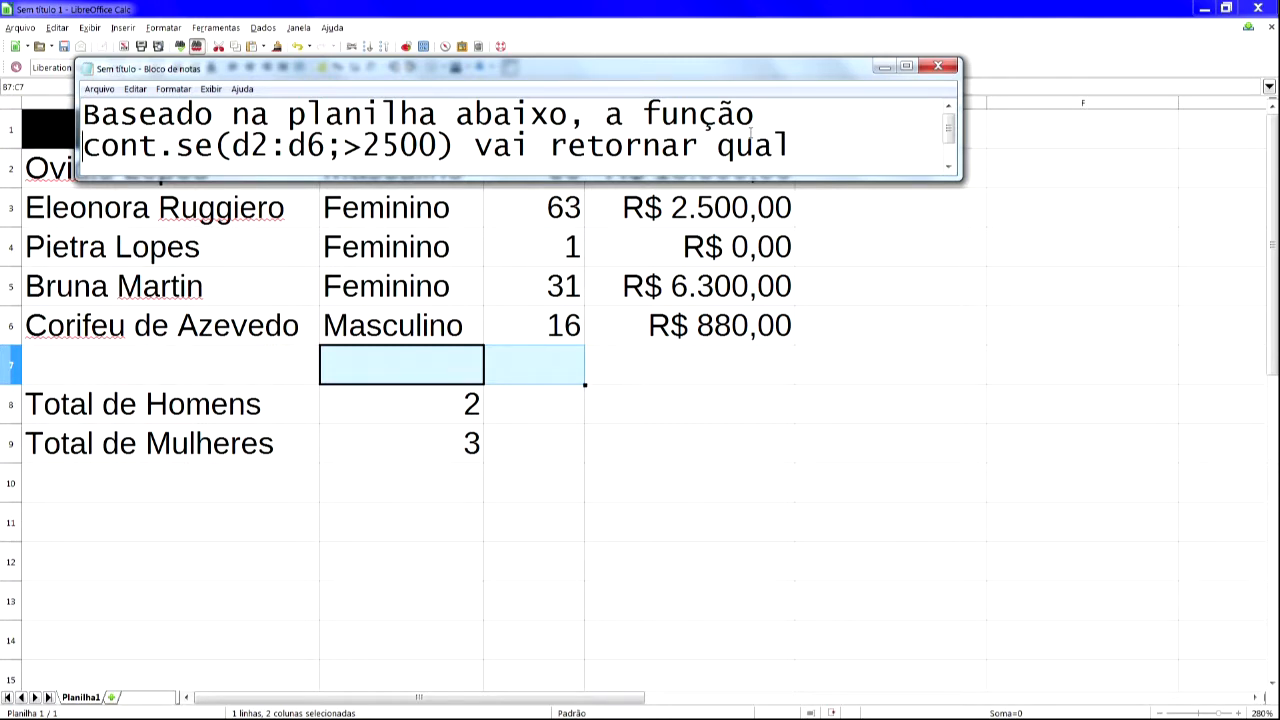
scroll(755, 140, down, 1)
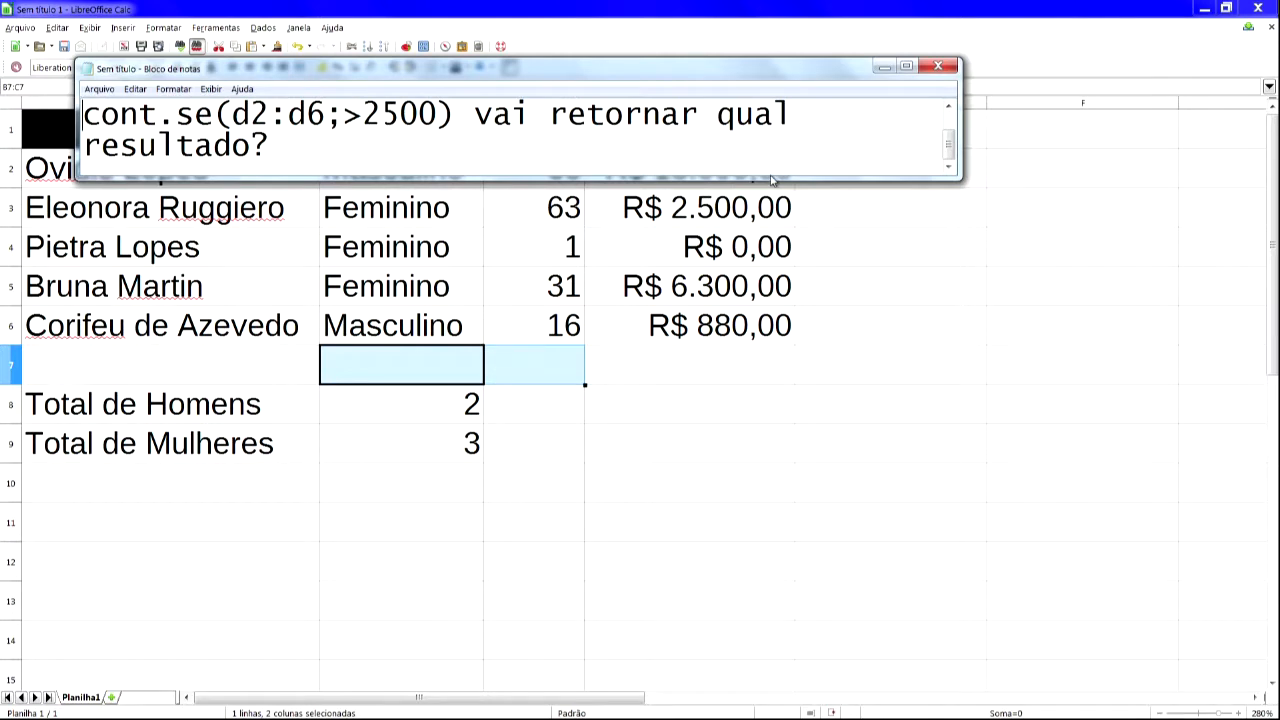
drag(950, 147, 949, 131)
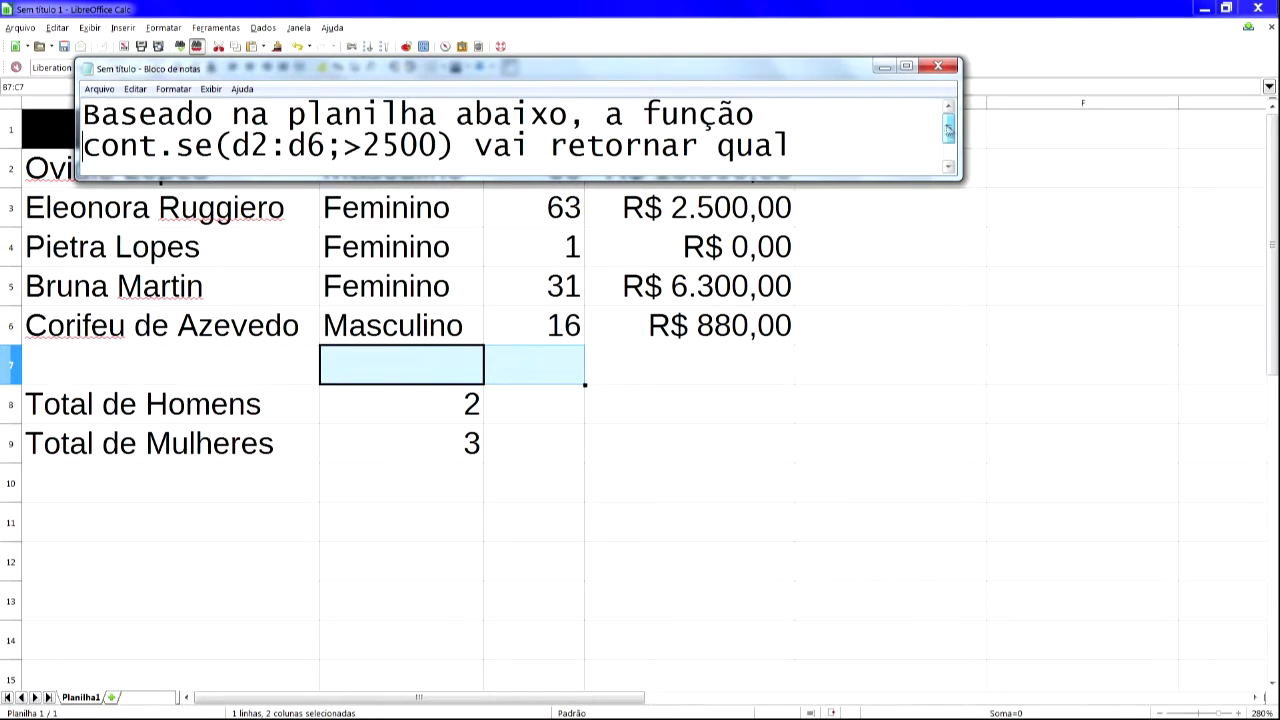
click(806, 247)
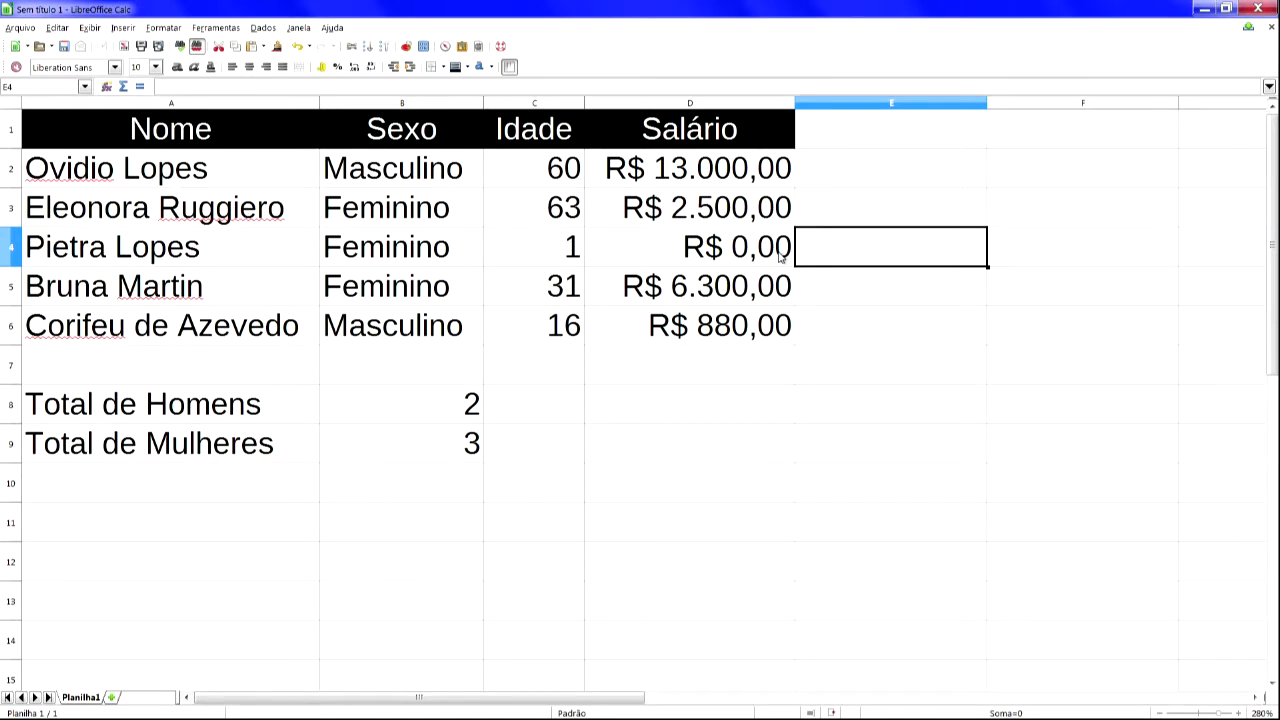
key(alt+Tab)
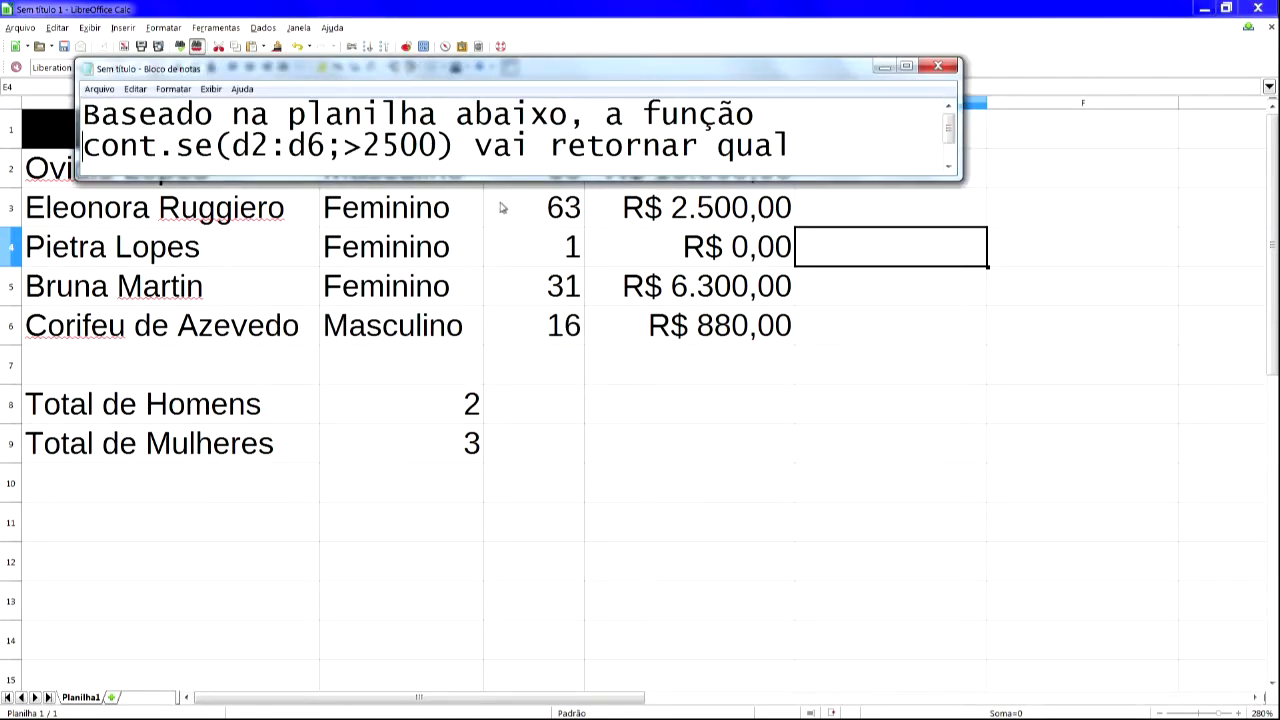
- Enlarge the Notepad window and add the answer options 2, 3, 4, 5 and 6 on separate lines below the question
scroll(502, 207, down, 1)
drag(464, 178, 400, 485)
key(Return)
key(Return)
text(2)
key(Return)
text(3)
key(Return)
text(4)
key(Return)
text(5)
key(Return)
text(6)
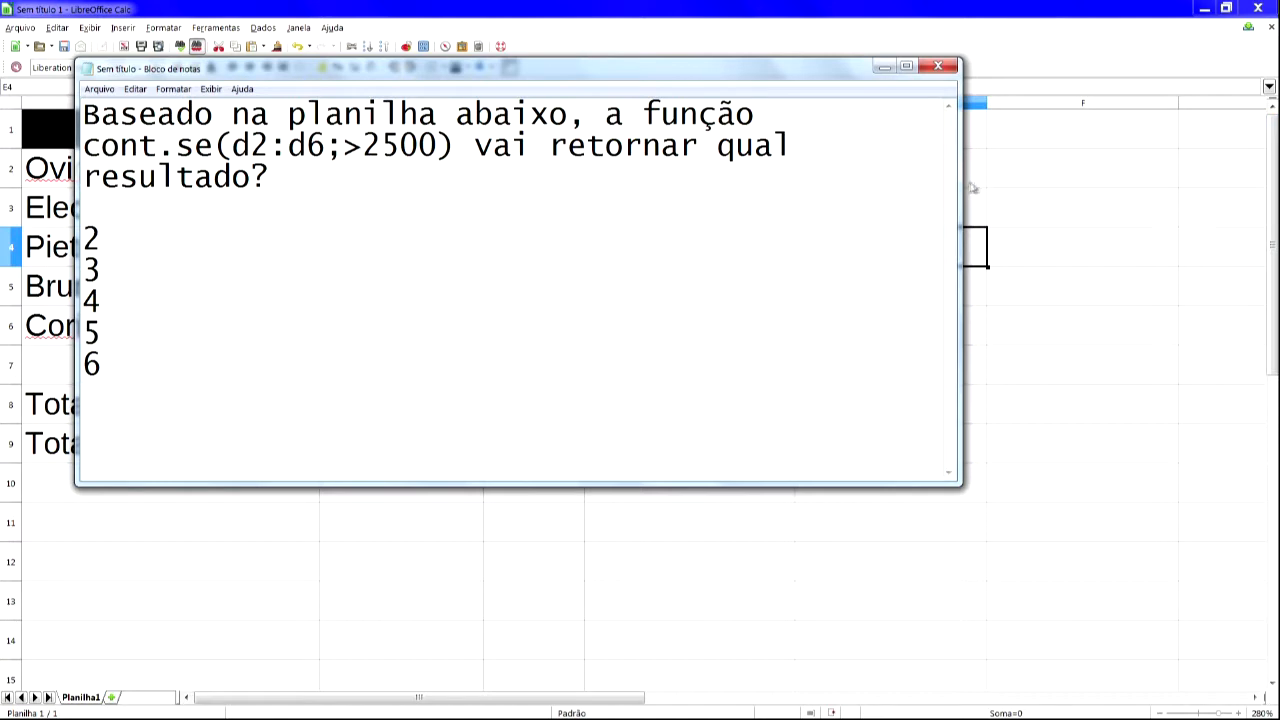
- Narrow the Notepad window and highlight the range d2:d6; in the question, comparing it with the spreadsheet
drag(961, 192, 840, 199)
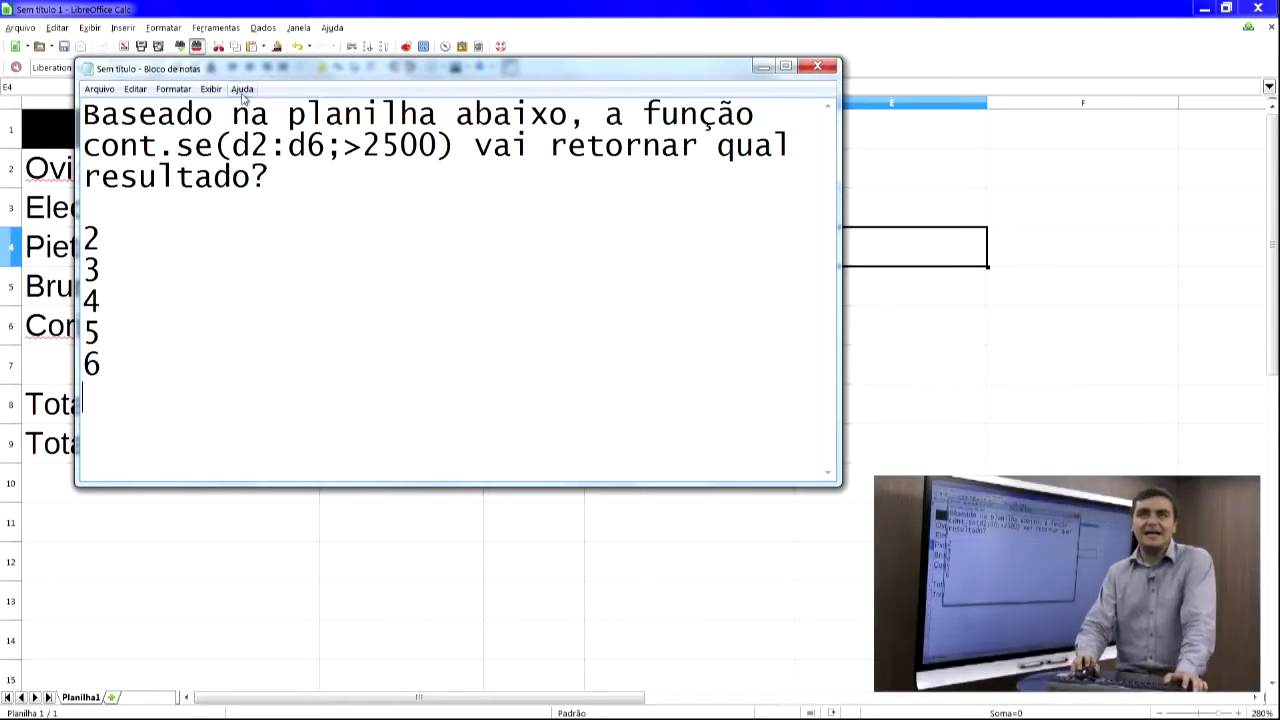
drag(229, 146, 326, 146)
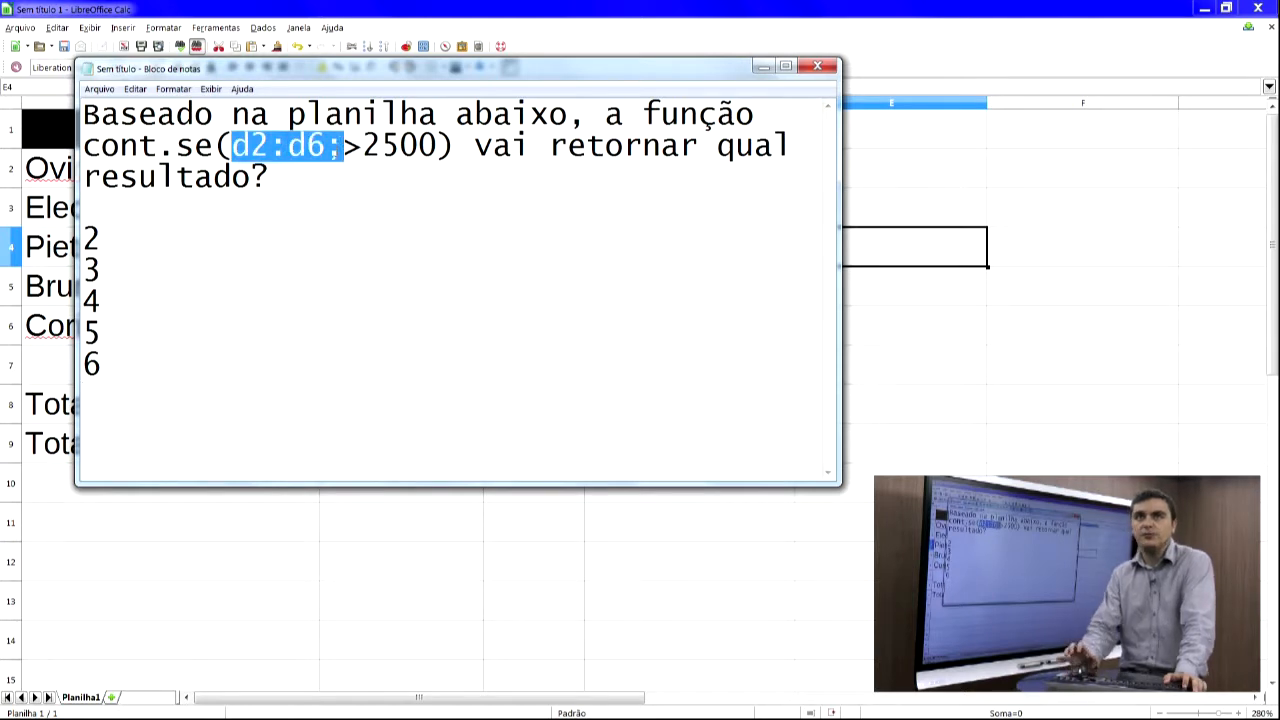
key(alt+Tab)
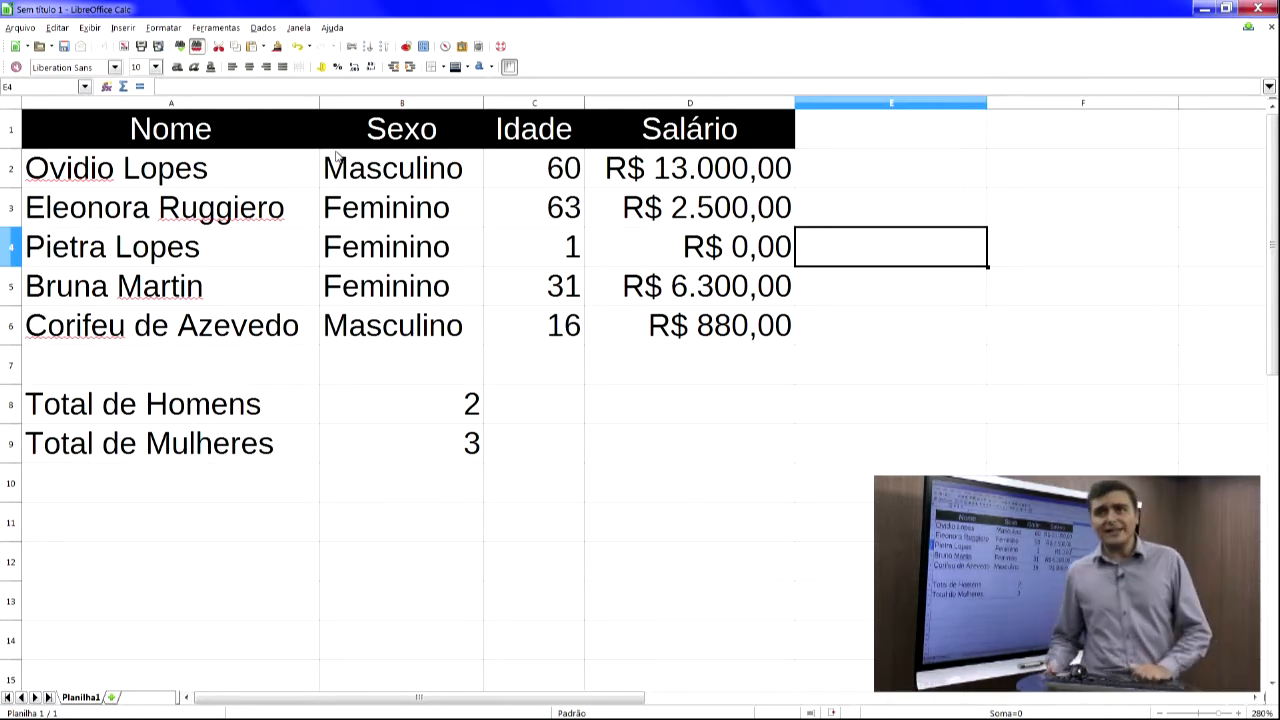
key(alt+Tab)
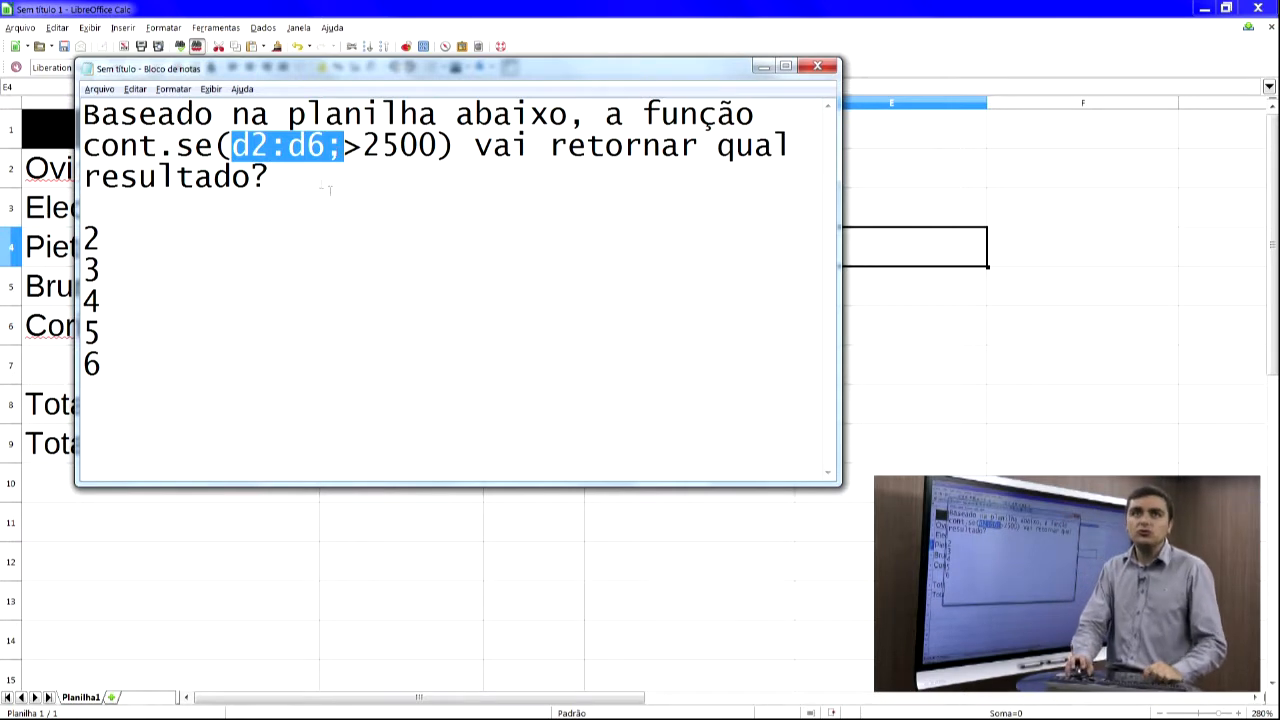
- Highlight the criterion 2500, the option 2 and the whole cont.se formula in the question, comparing with the spreadsheet
drag(363, 147, 441, 150)
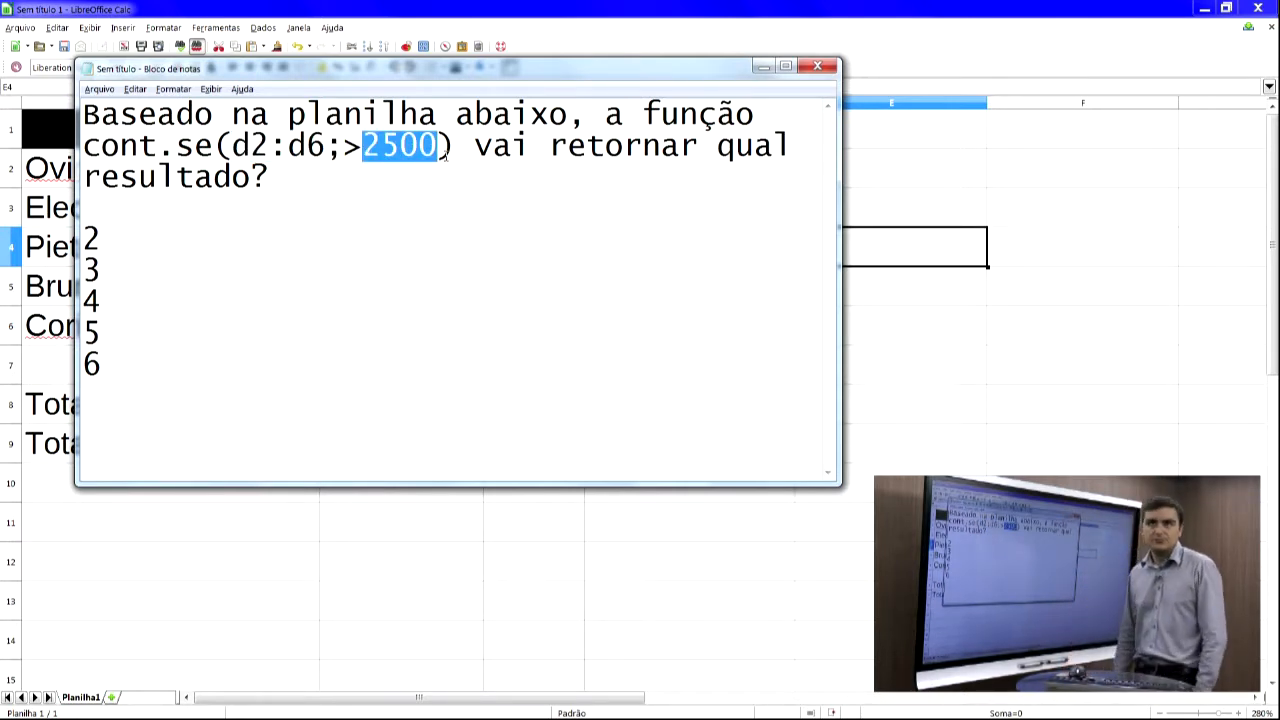
key(alt+Tab)
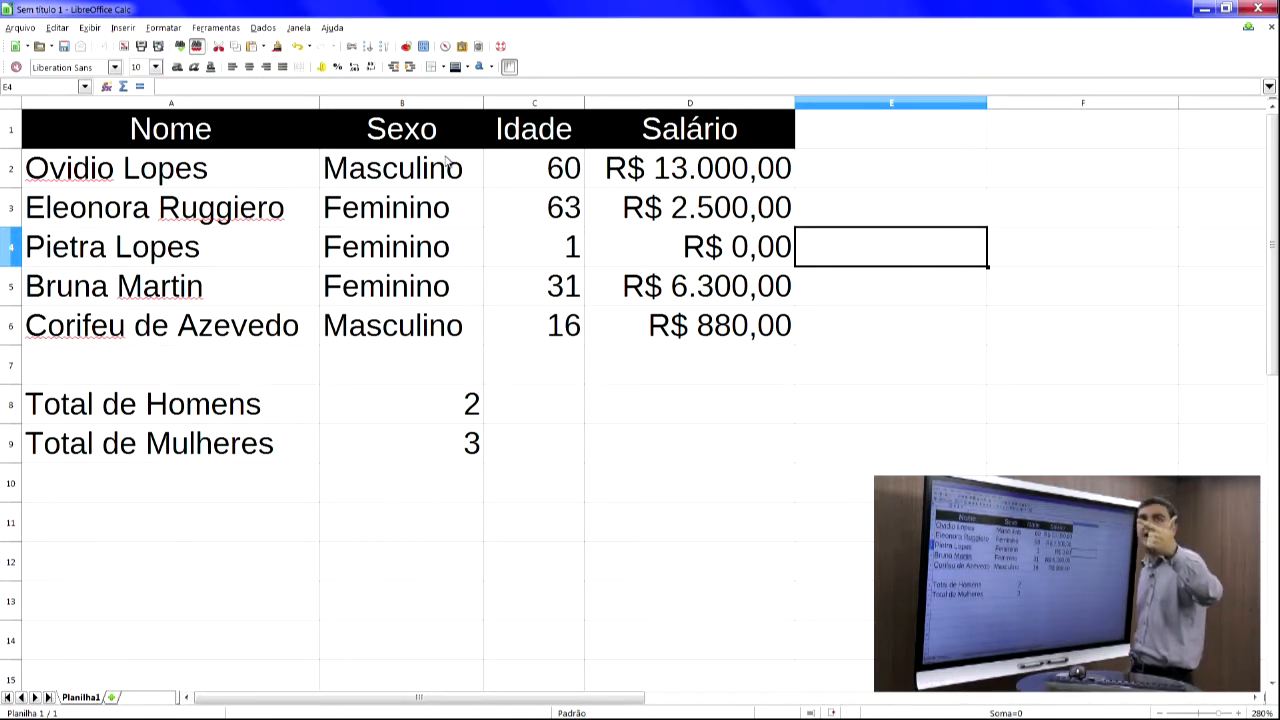
key(alt+Tab)
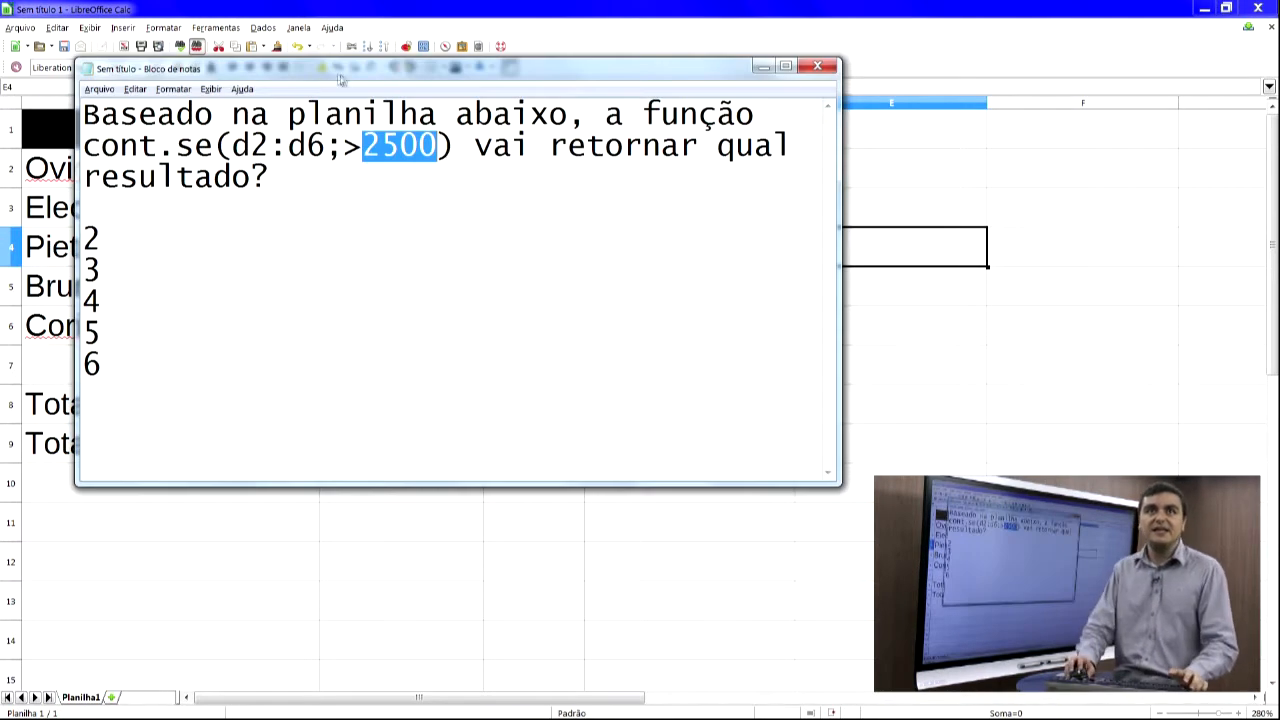
drag(107, 240, 85, 241)
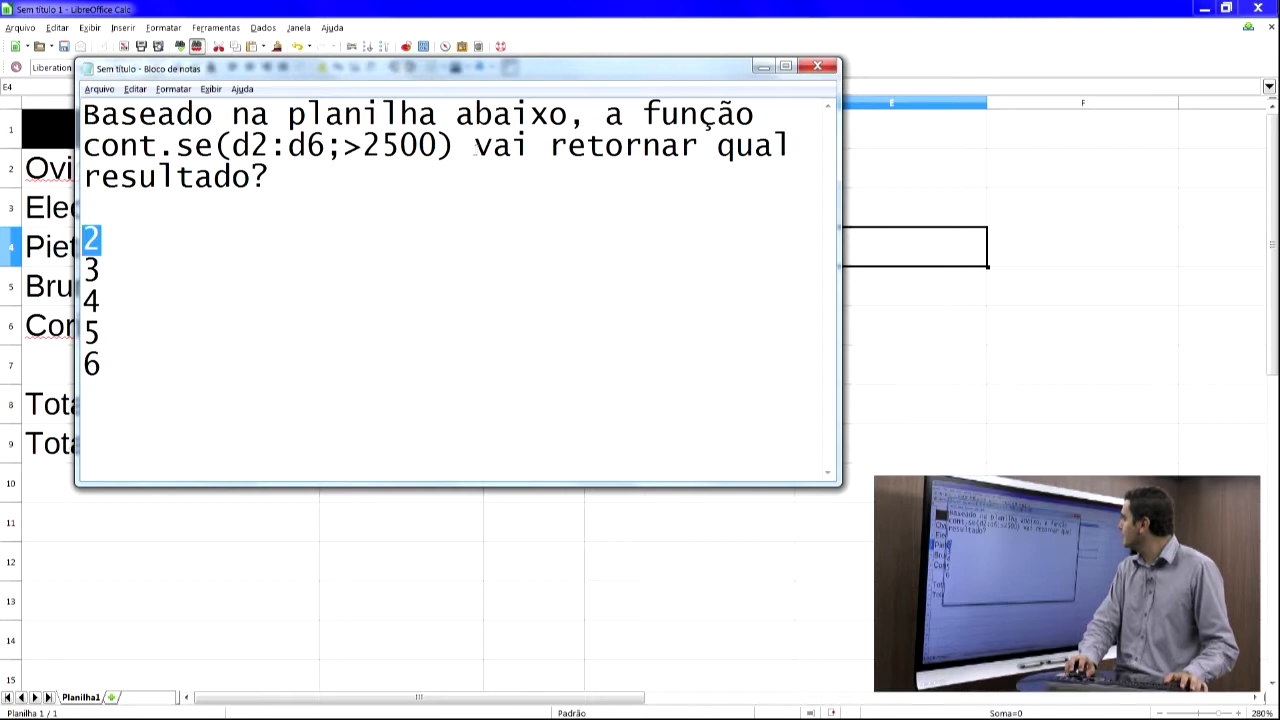
drag(452, 150, 3, 148)
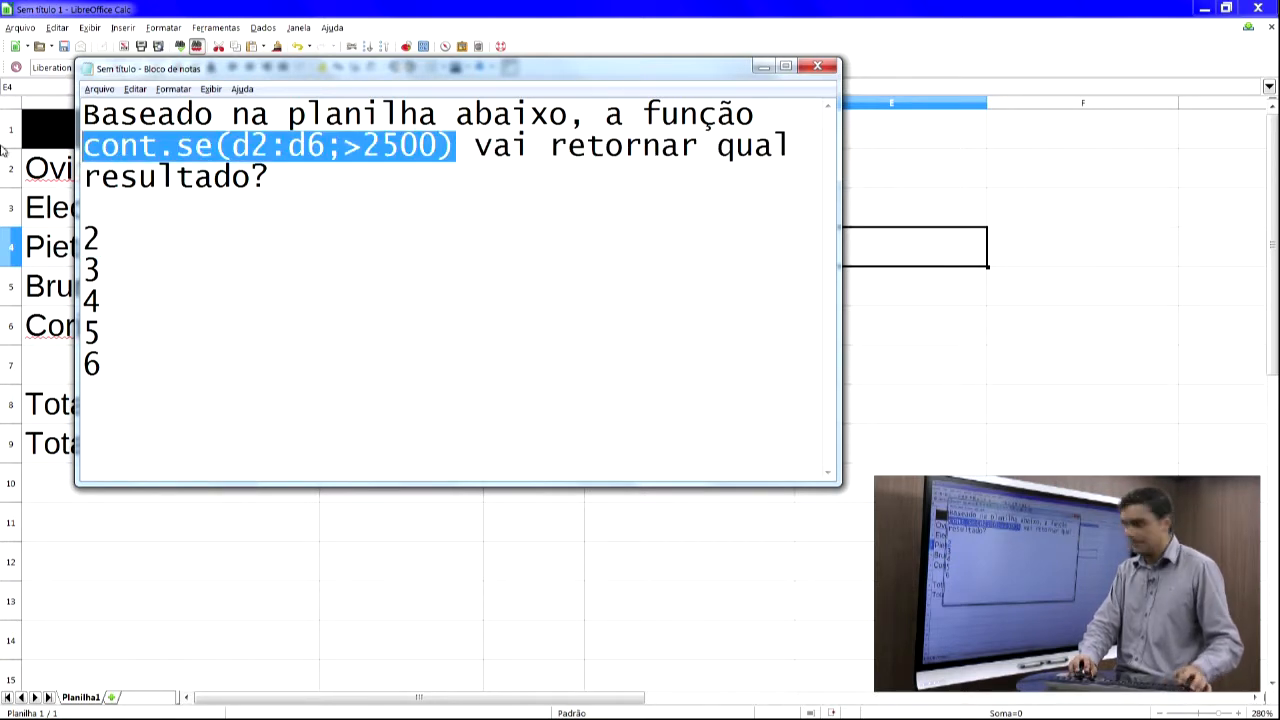
key(alt+Tab)
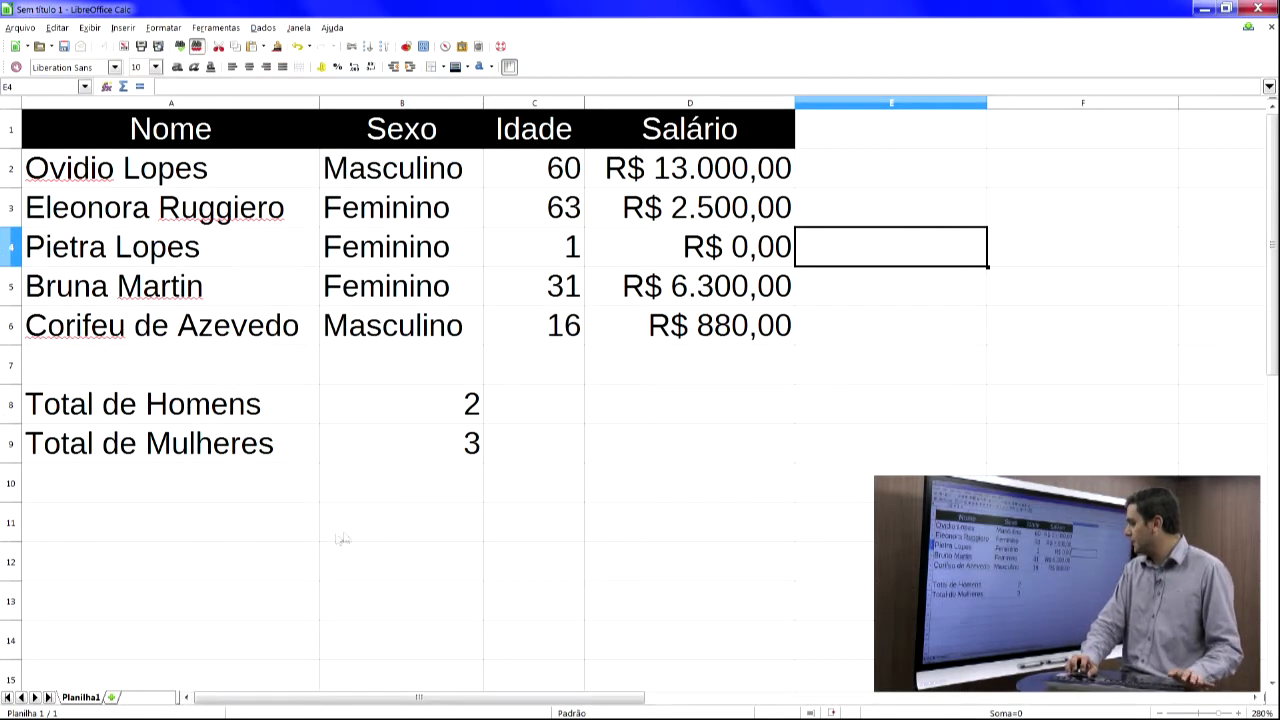
- Enter the label "Pessoas que ganham mais de 2500" in cell A10
click(280, 495)
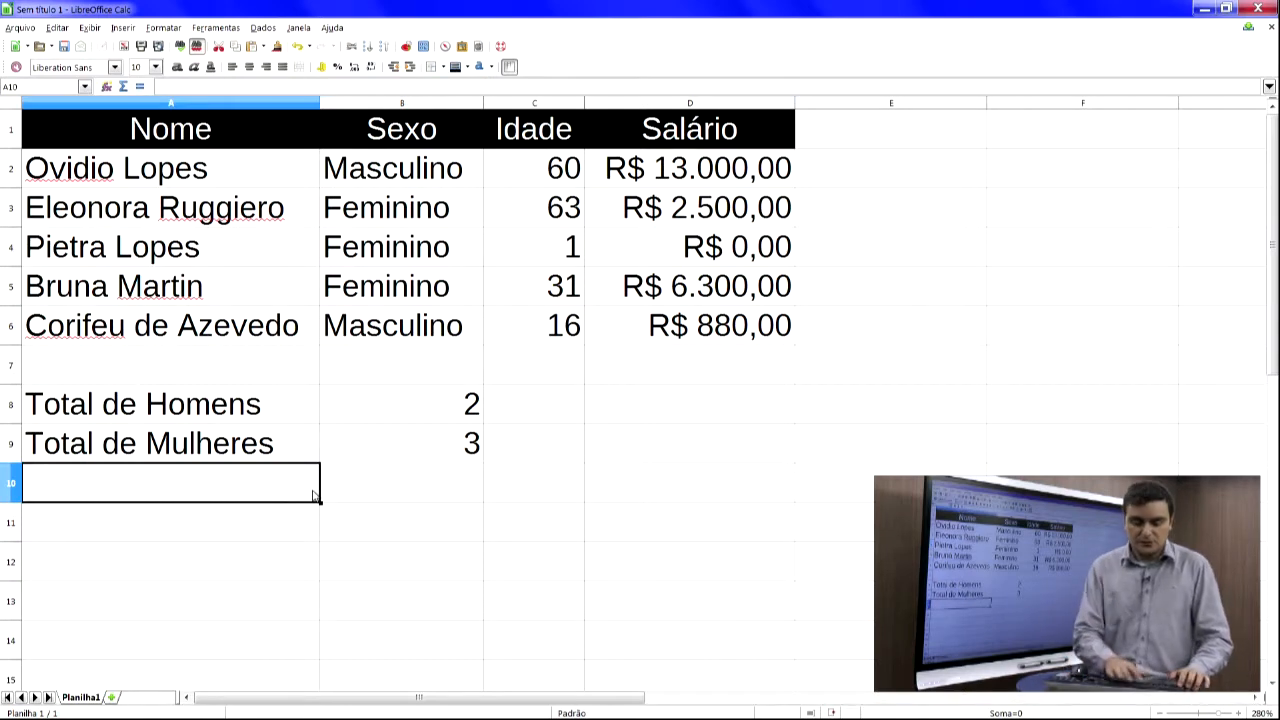
text(T)
key(BackSpace)
key(BackSpace)
text(Pessoas que g)
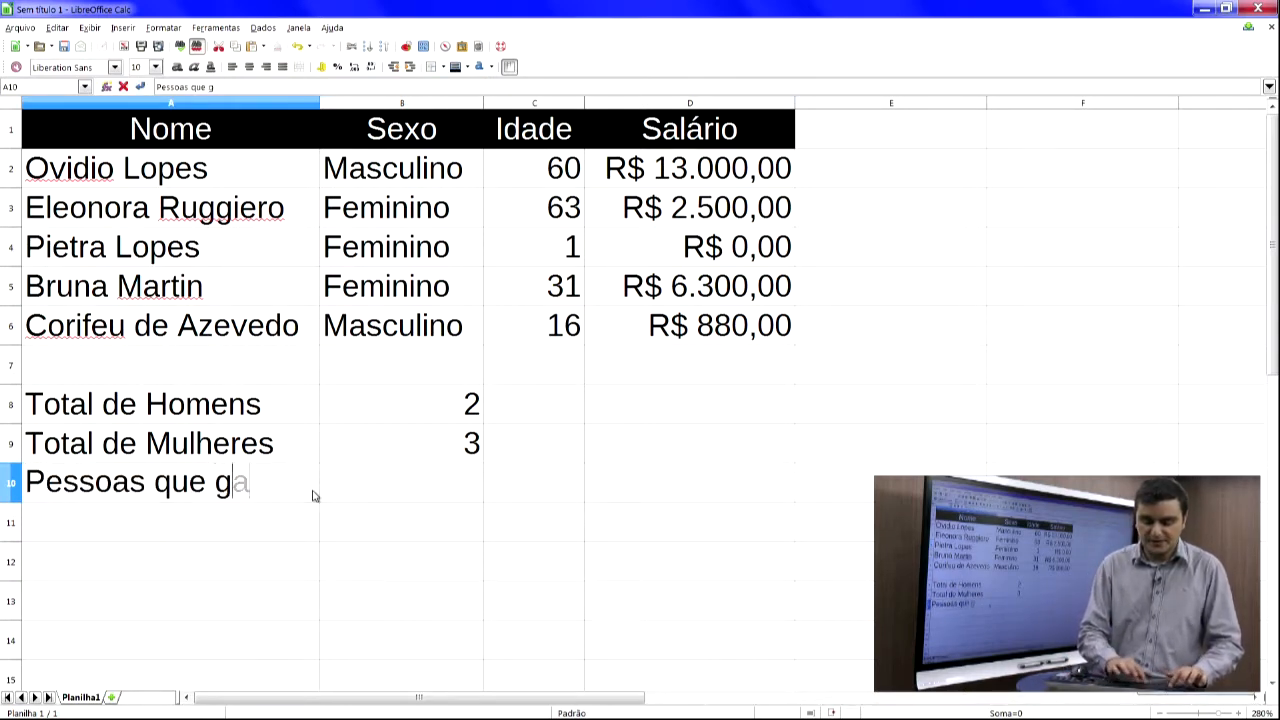
text(anham mais de 2)
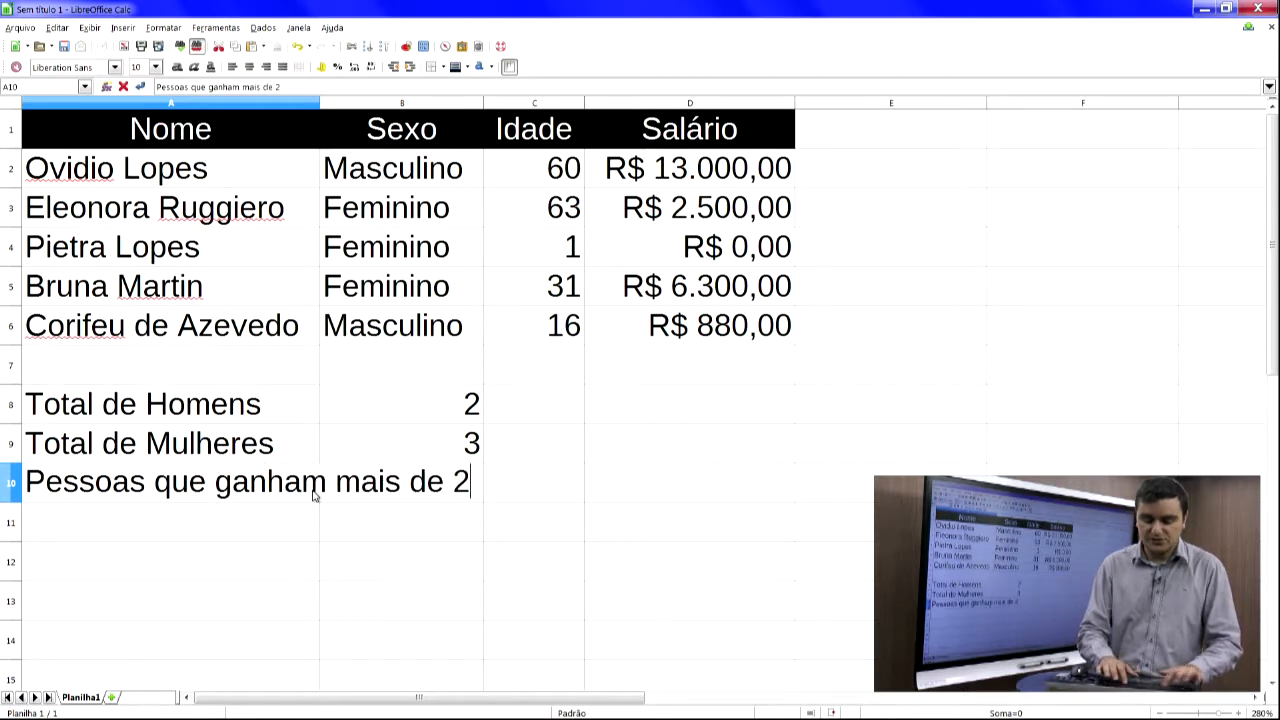
text(500)
key(Return)
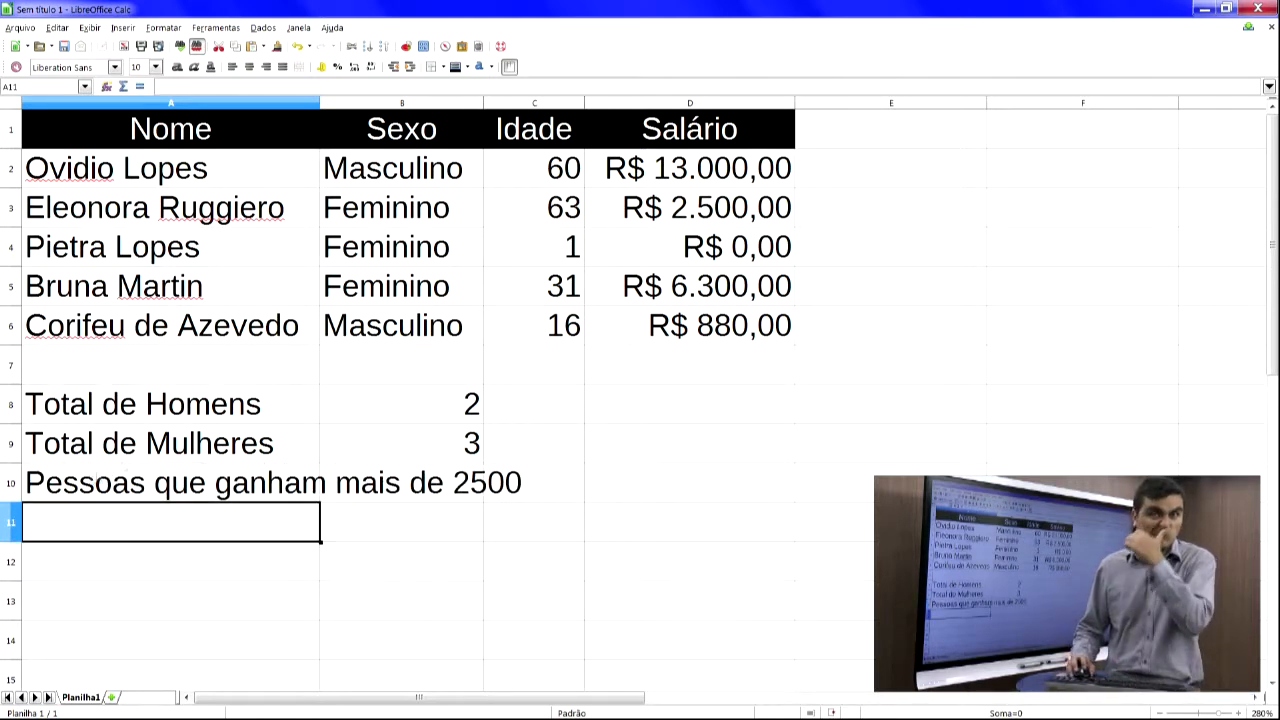
- Merge and center cells A10:C10
click(180, 485)
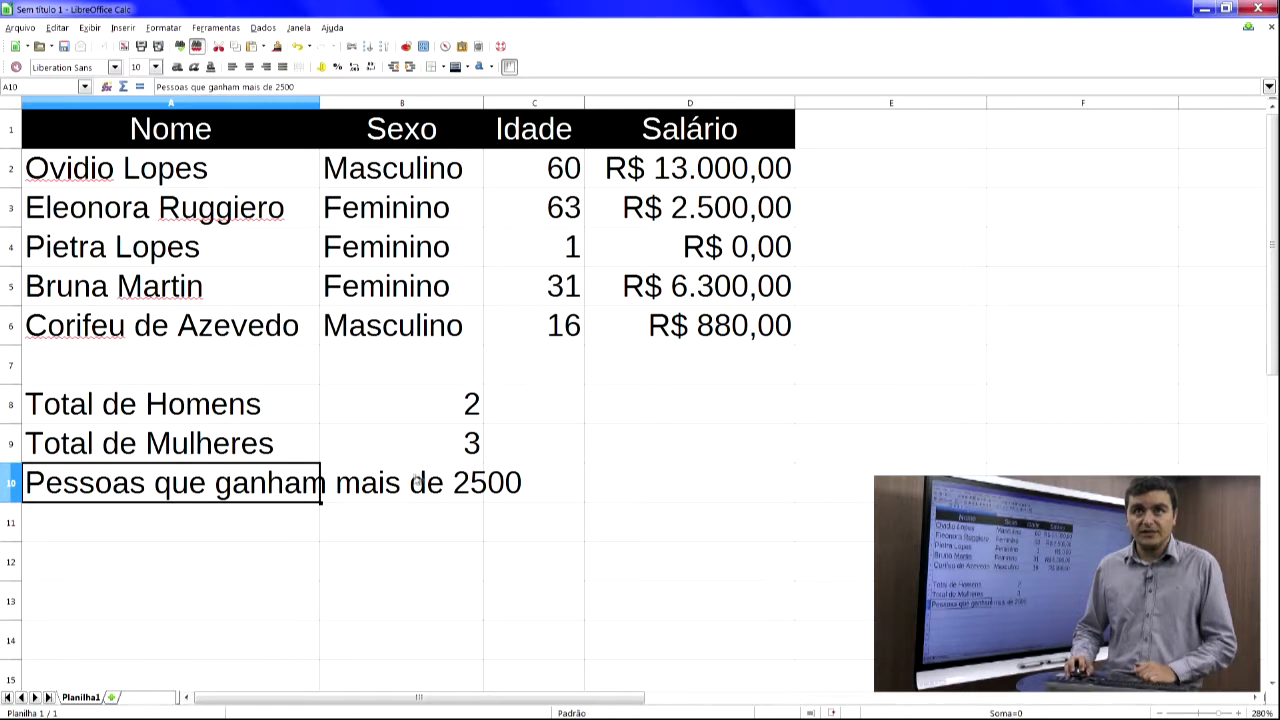
drag(531, 489, 257, 490)
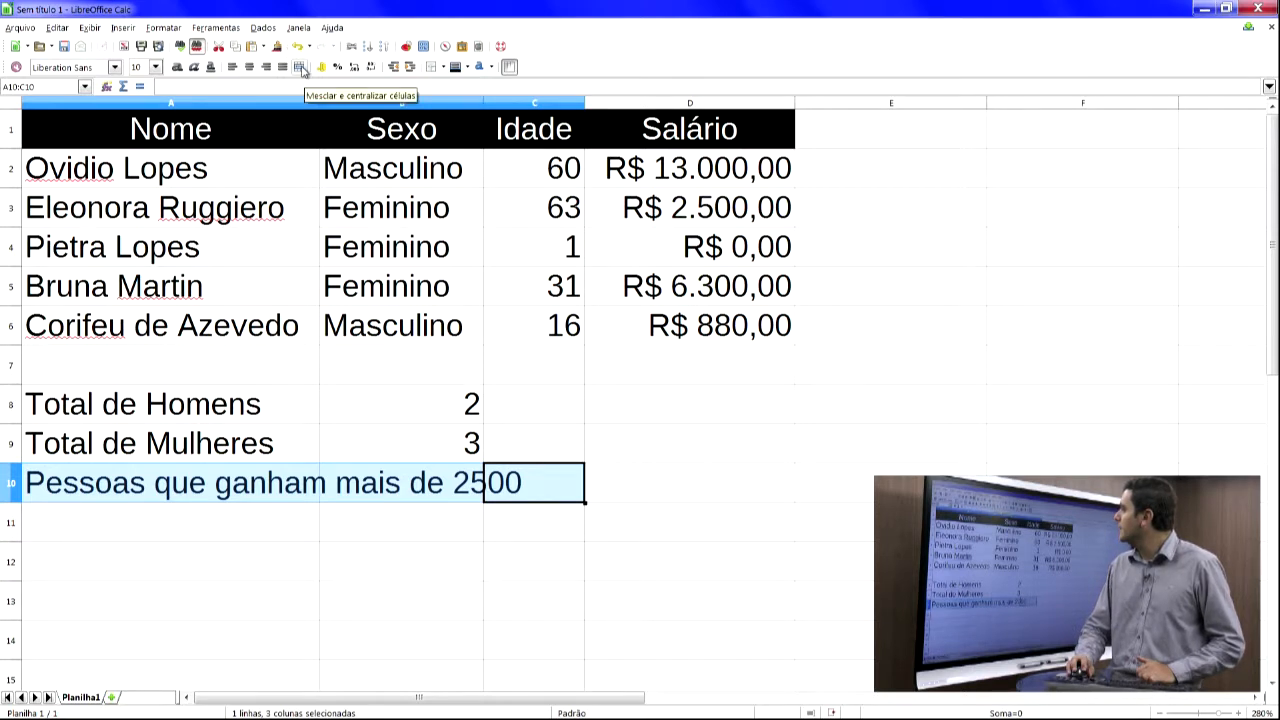
click(302, 67)
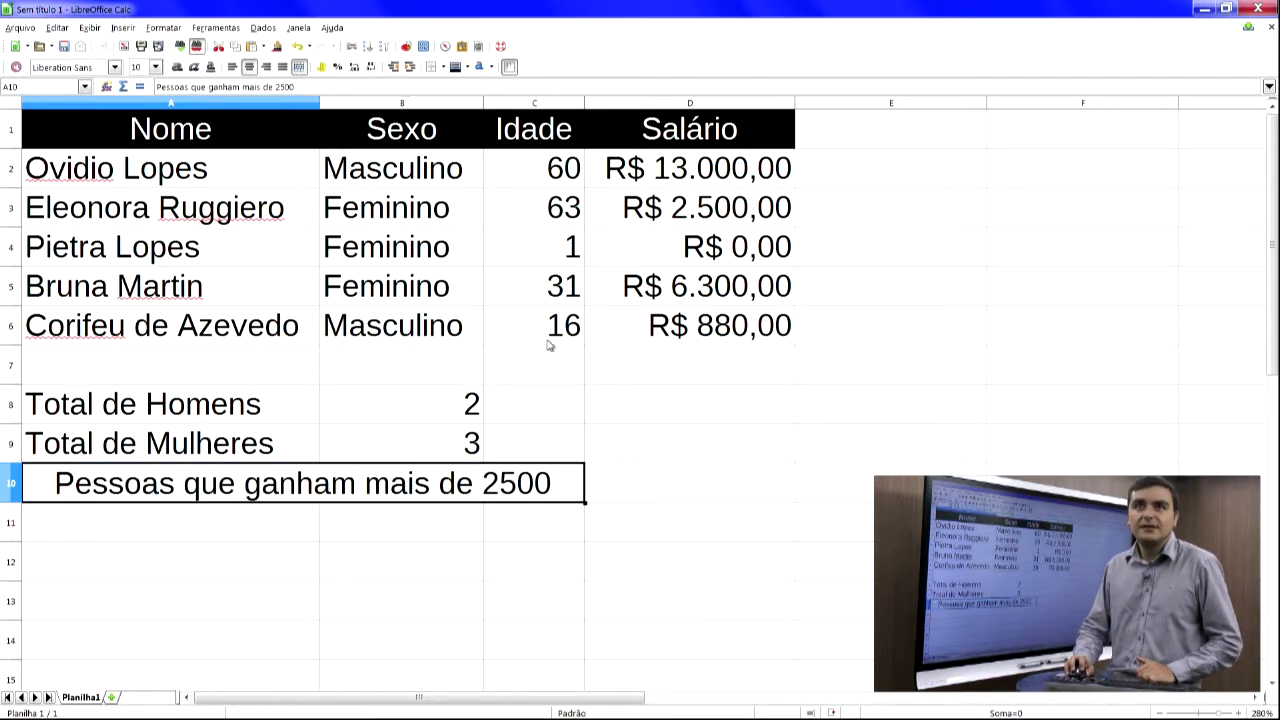
- Enter the formula =cont.se(d2:d6;>2500) in cell D10
click(622, 475)
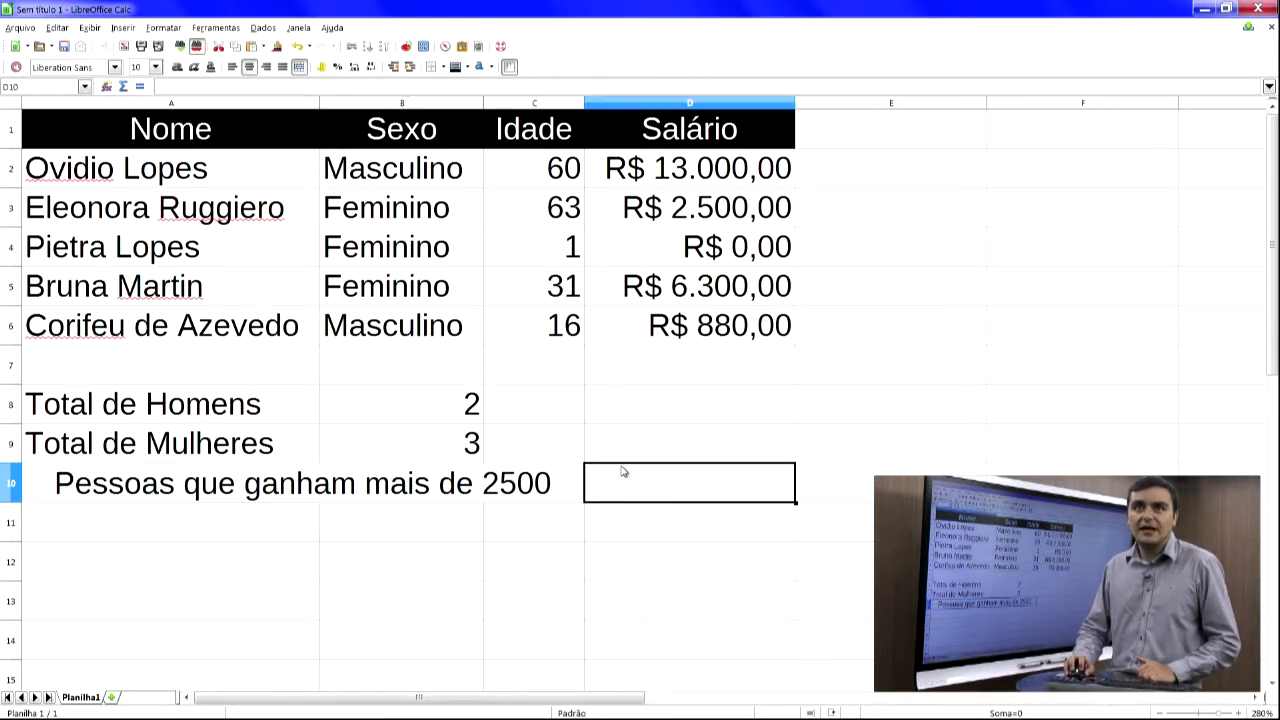
double_click(723, 490)
text(=cont.se(d2:d6;>2500))
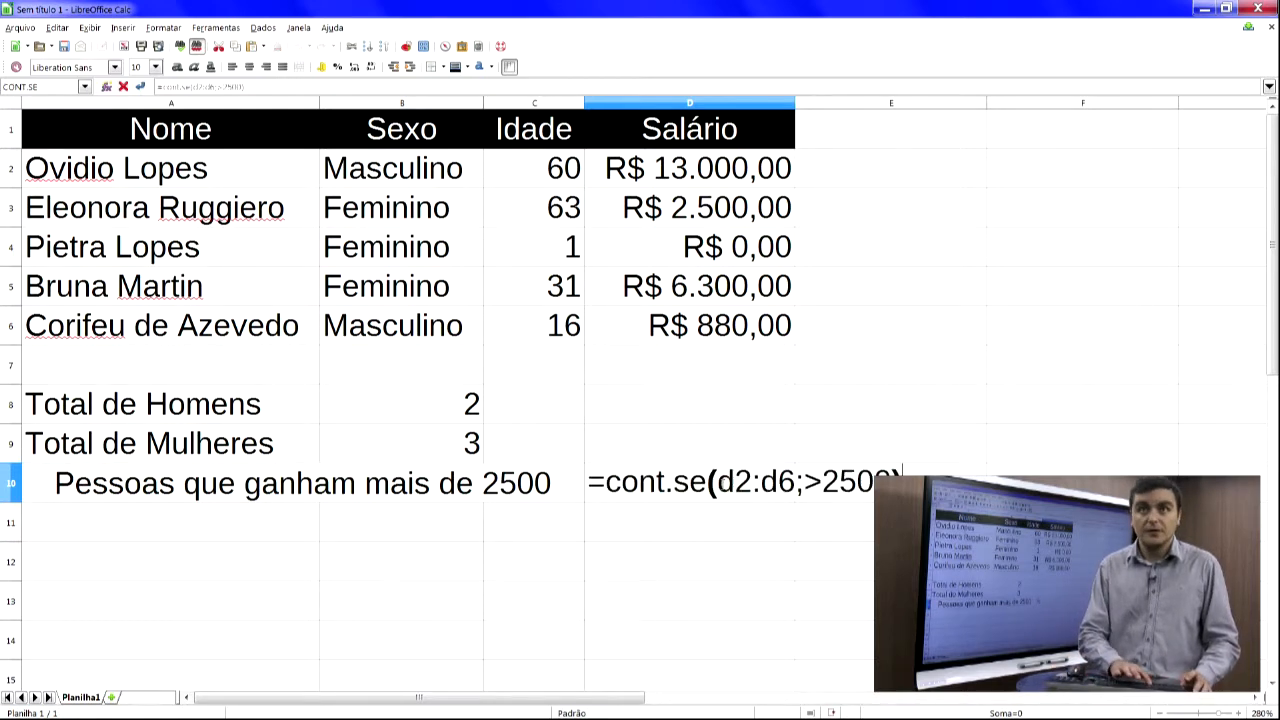
key(Return)
key(Up)
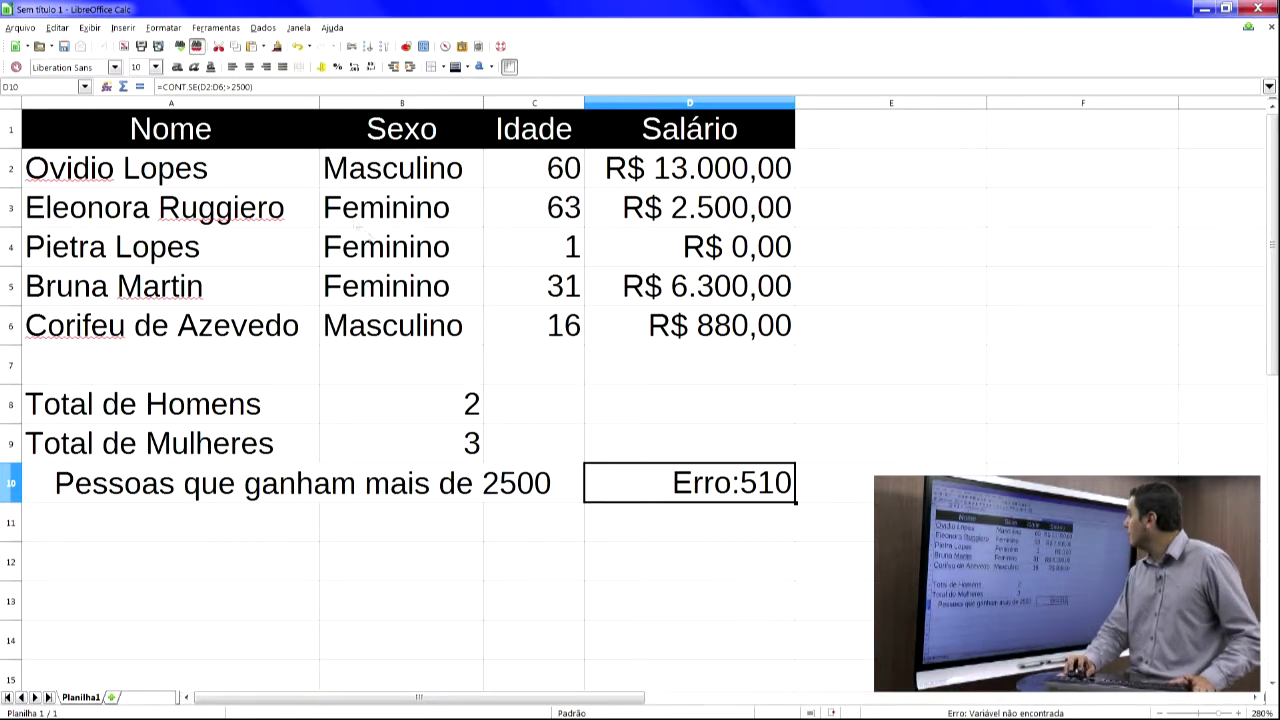
- Enclose the criterion >2500 in quotation marks in D10's formula
click(230, 87)
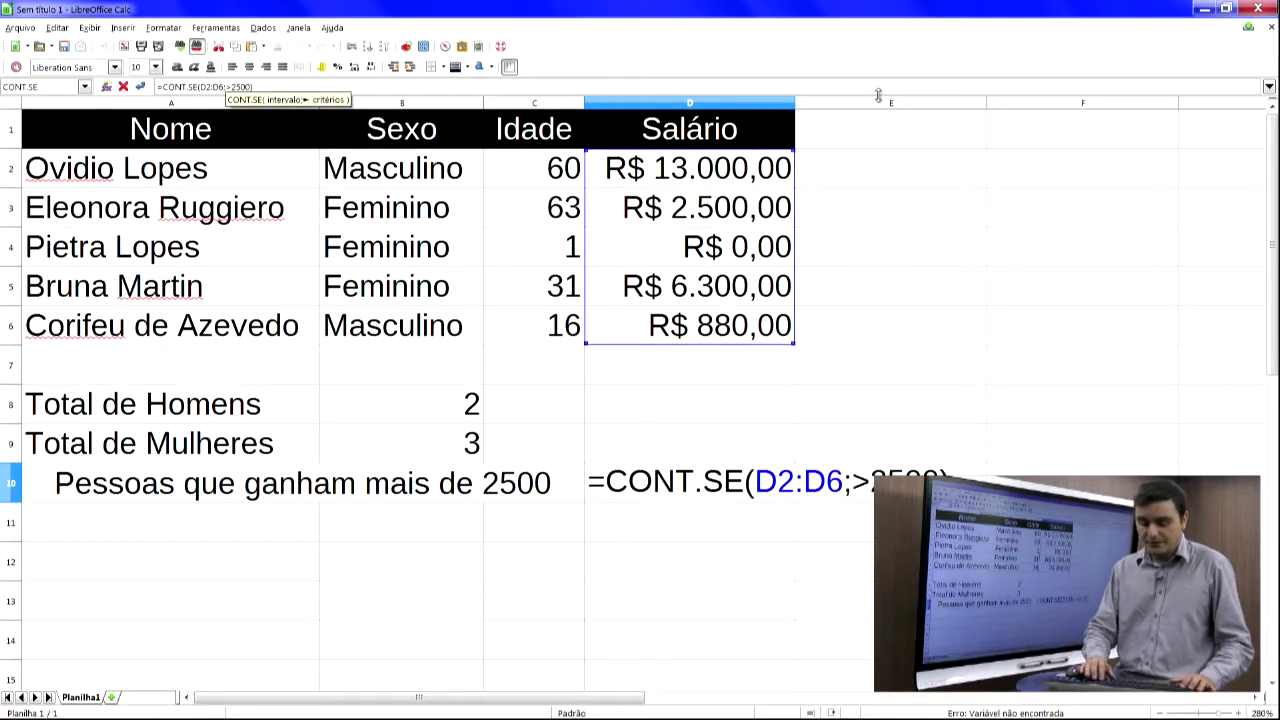
text(")
text(")
key(Return)
key(Up)
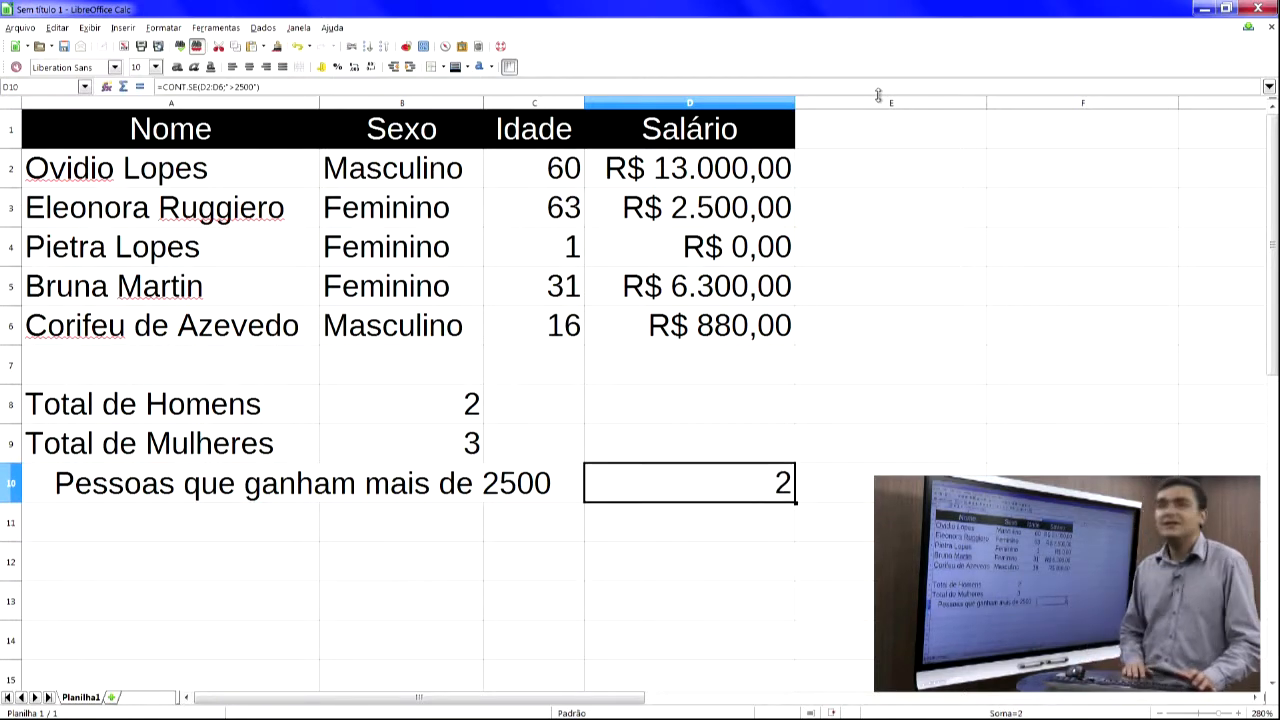
- Set the salary in cell D3 to 2500,01
key(alt+Tab)
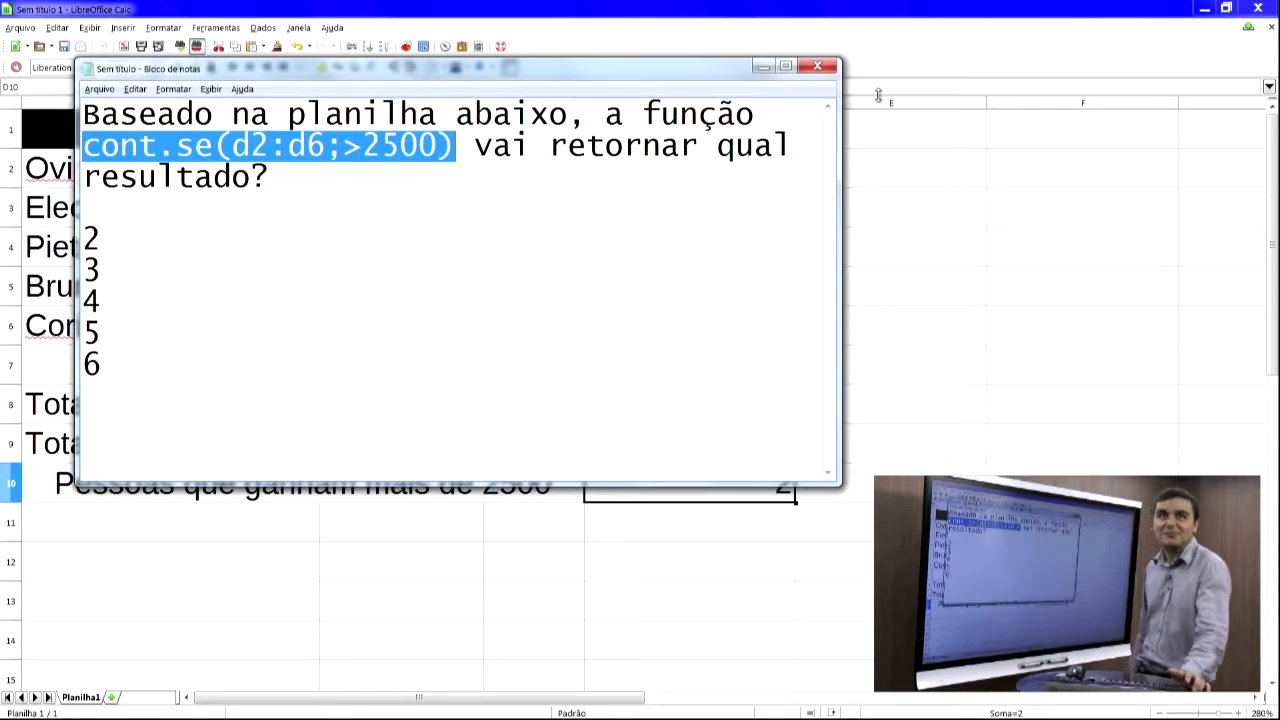
key(alt+Tab)
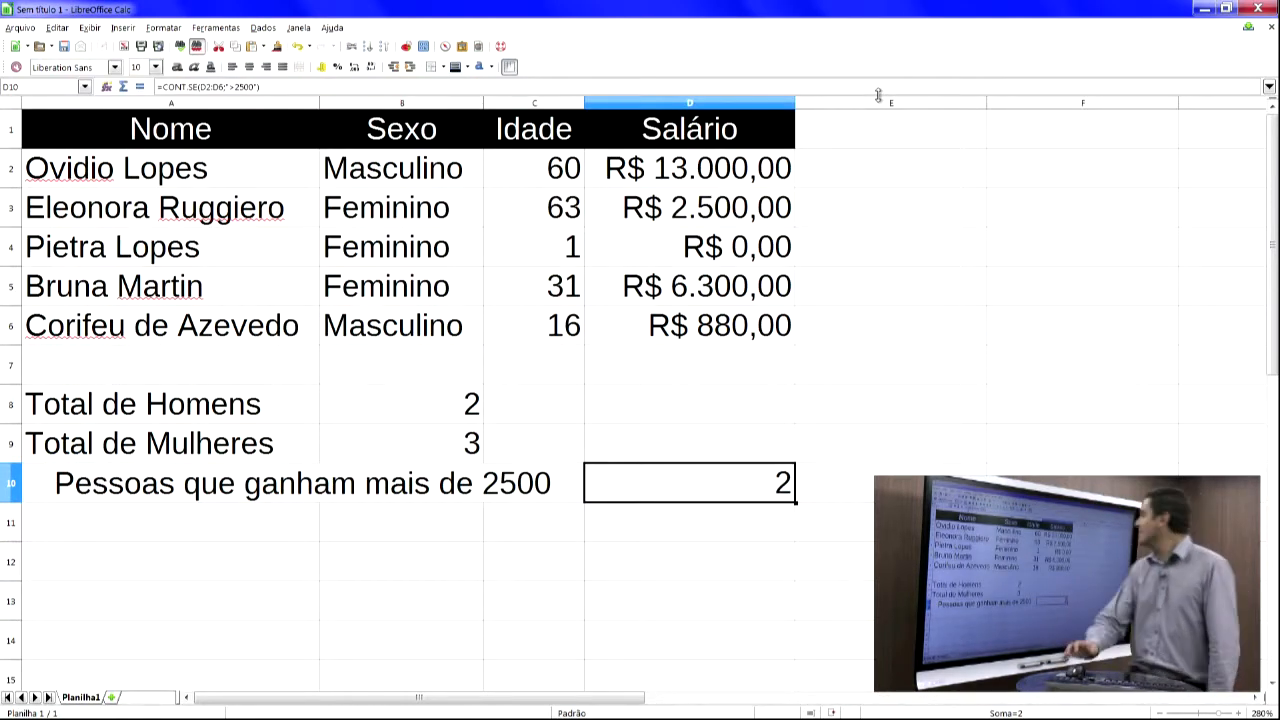
click(673, 213)
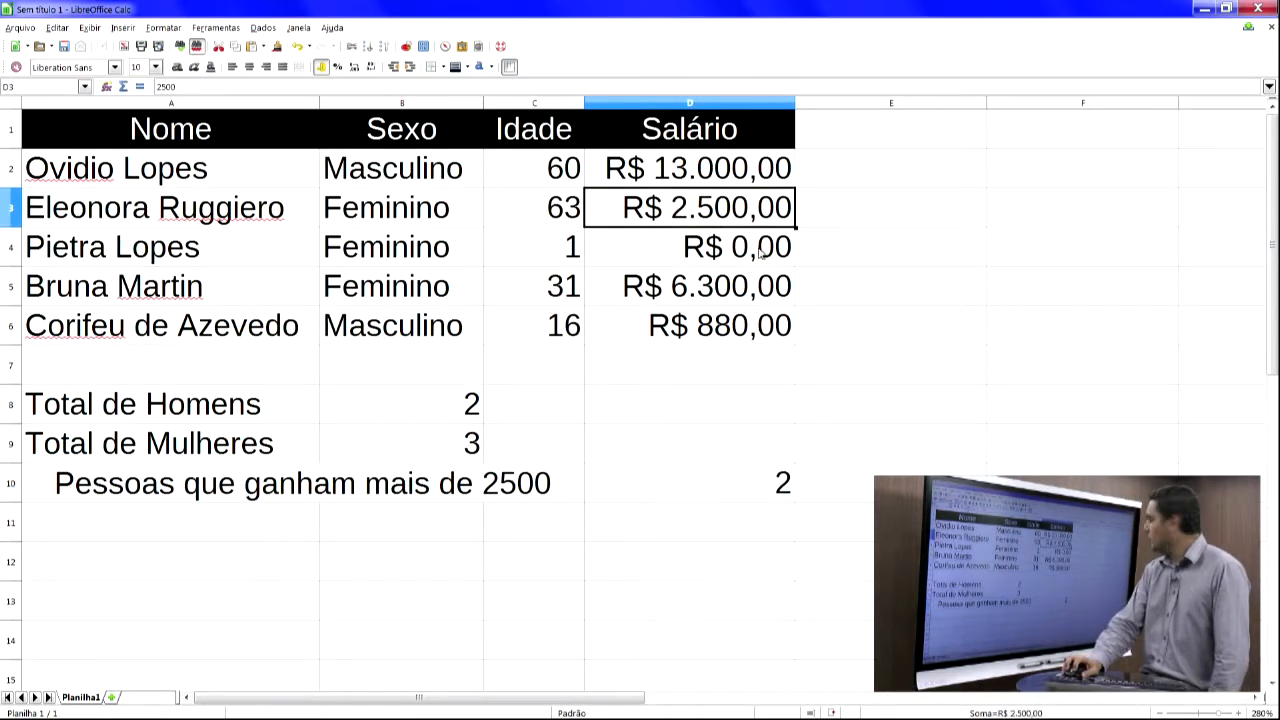
text(2500,01)
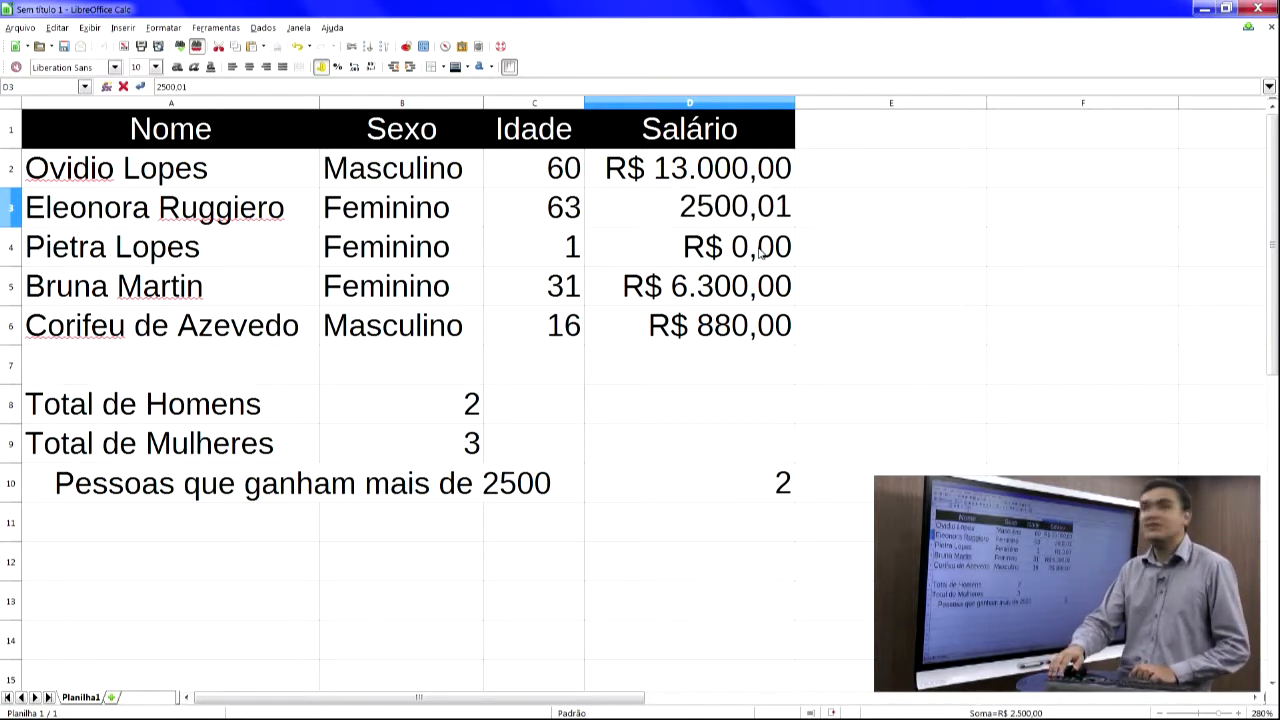
key(Return)
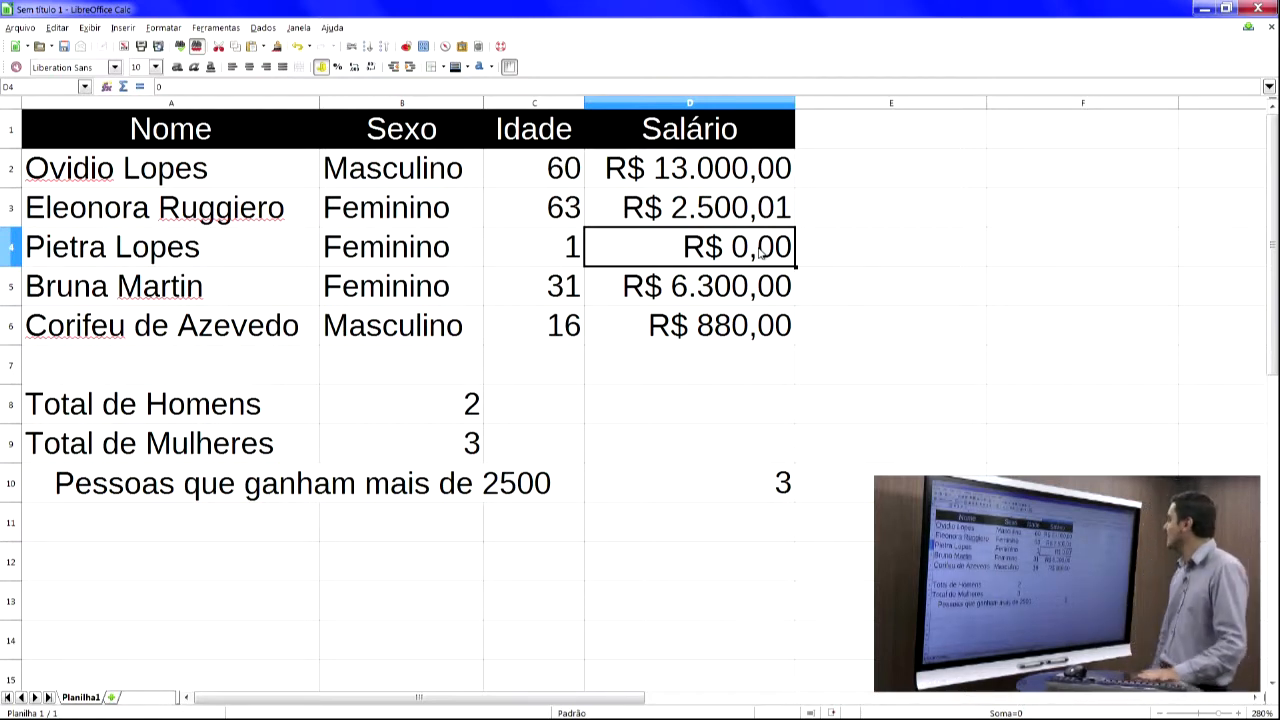
- Set the salary in cell D3 back to 2500 and select the merged label in A10
key(Up)
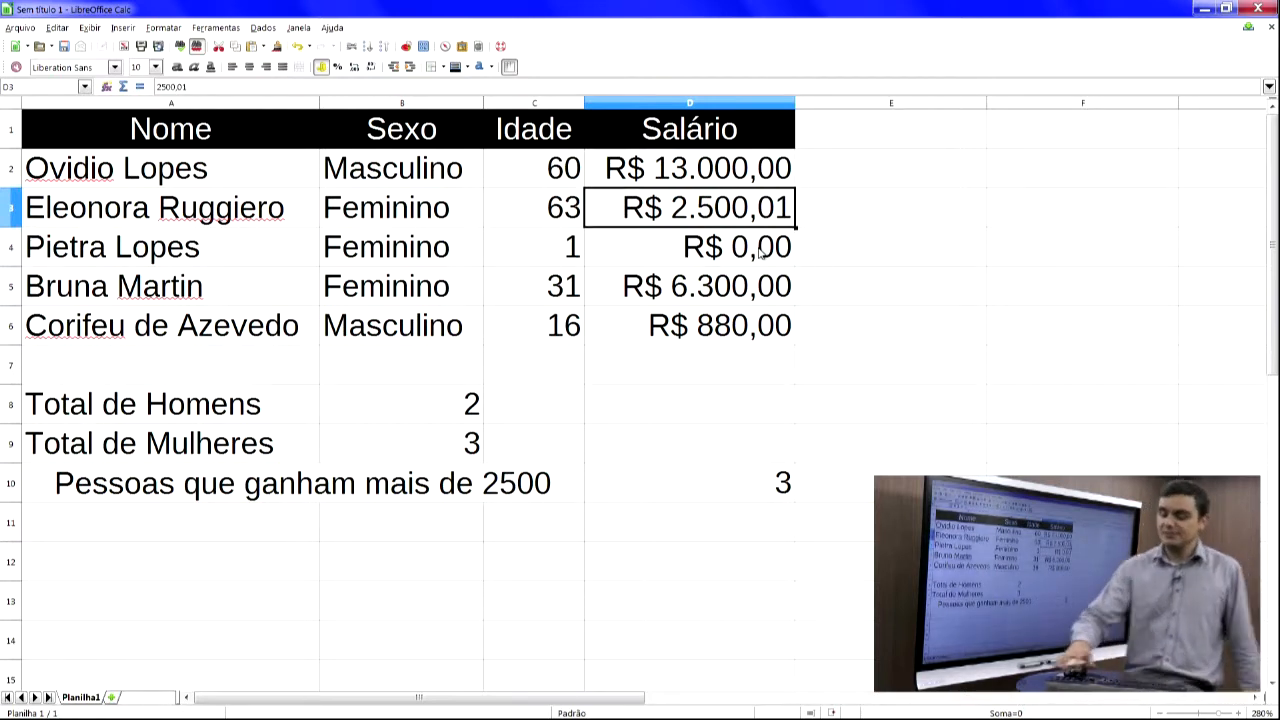
text(2500)
key(Return)
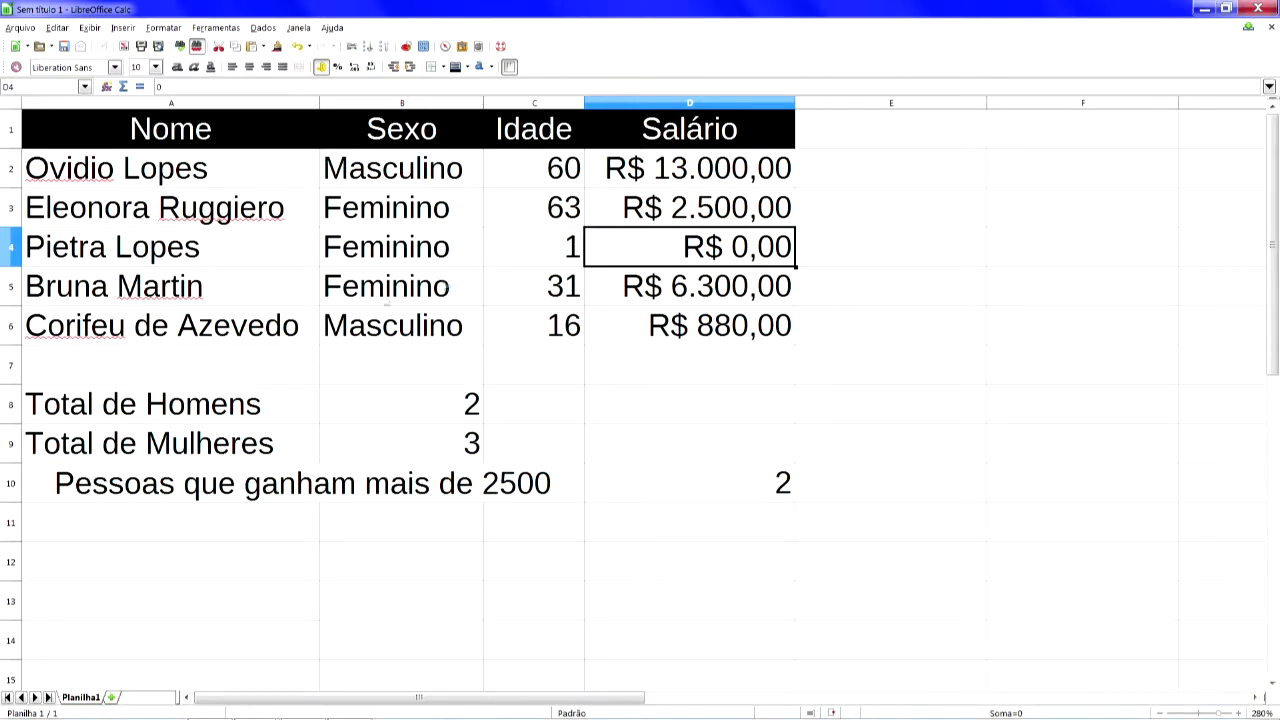
click(79, 496)
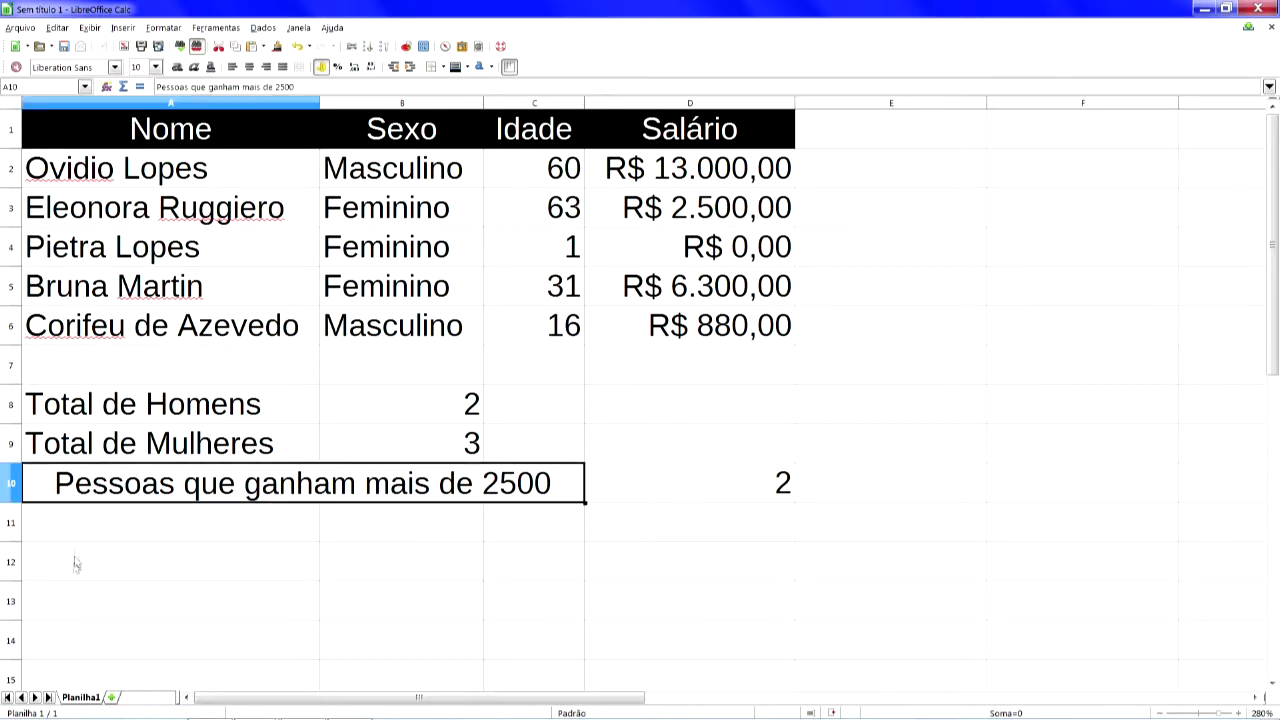
- Select cell A12 and close the Notepad exercise question without saving it
click(74, 565)
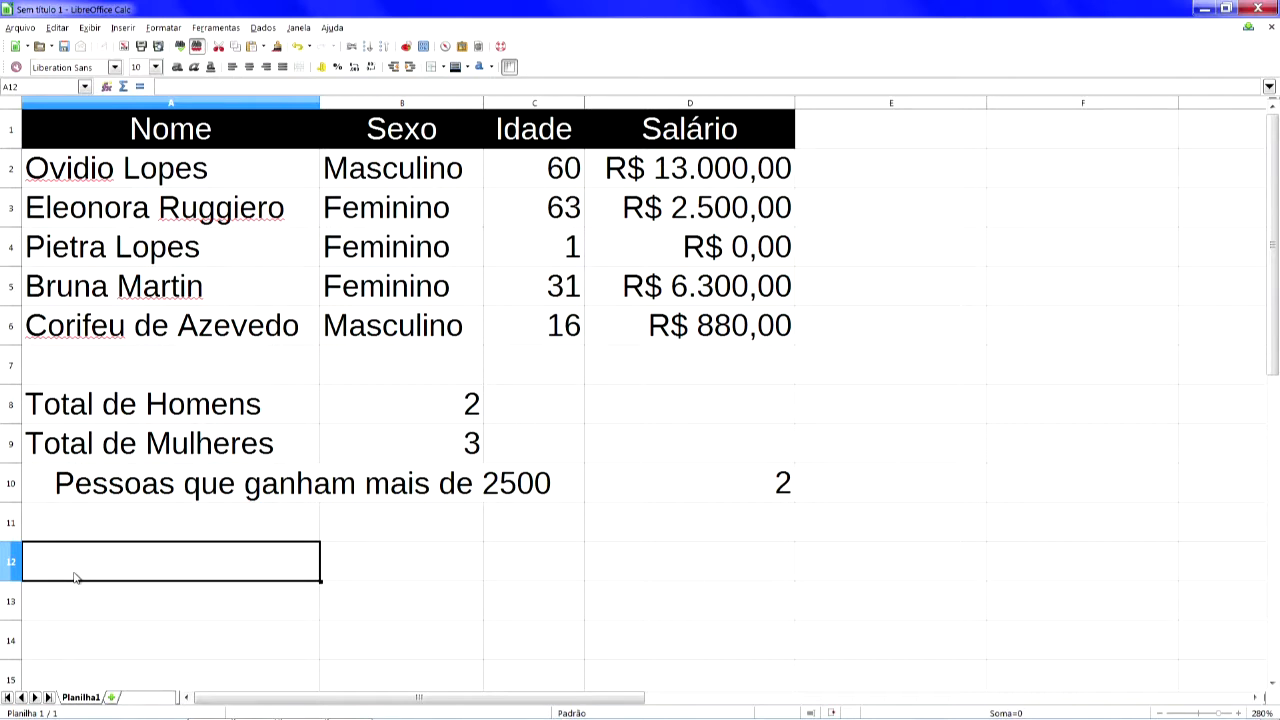
key(alt+Tab)
key(alt+space)
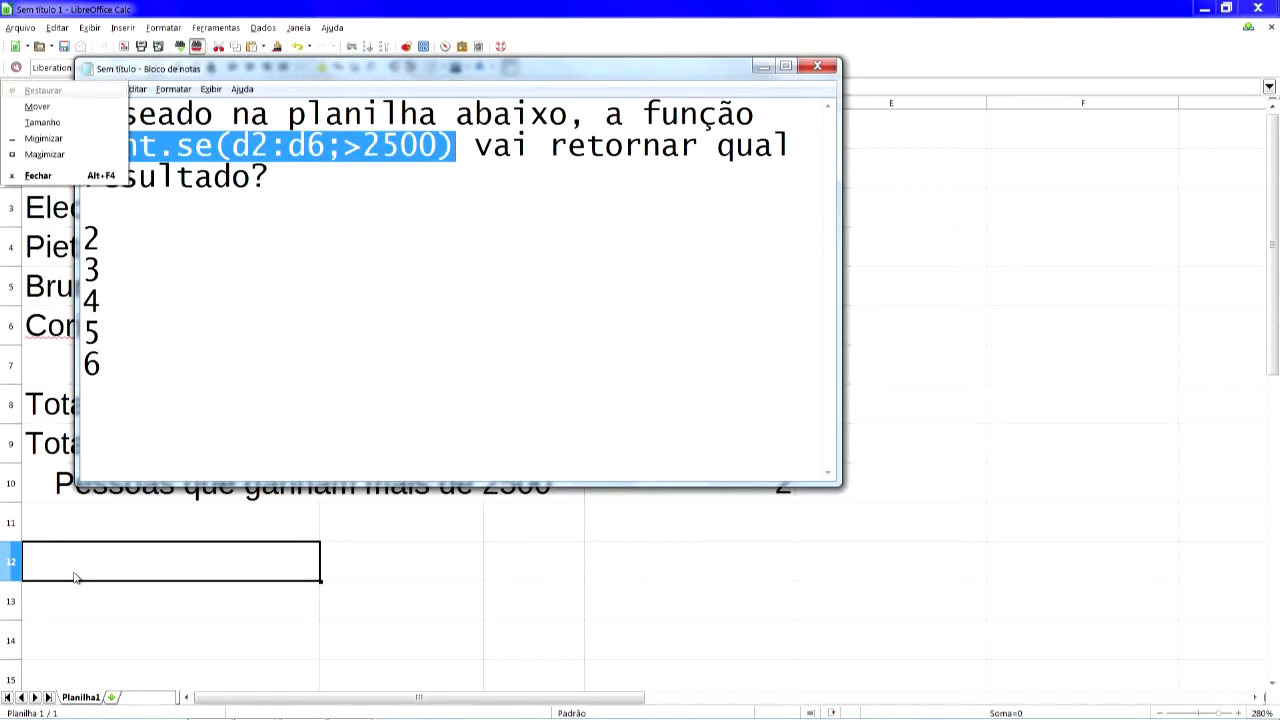
click(318, 407)
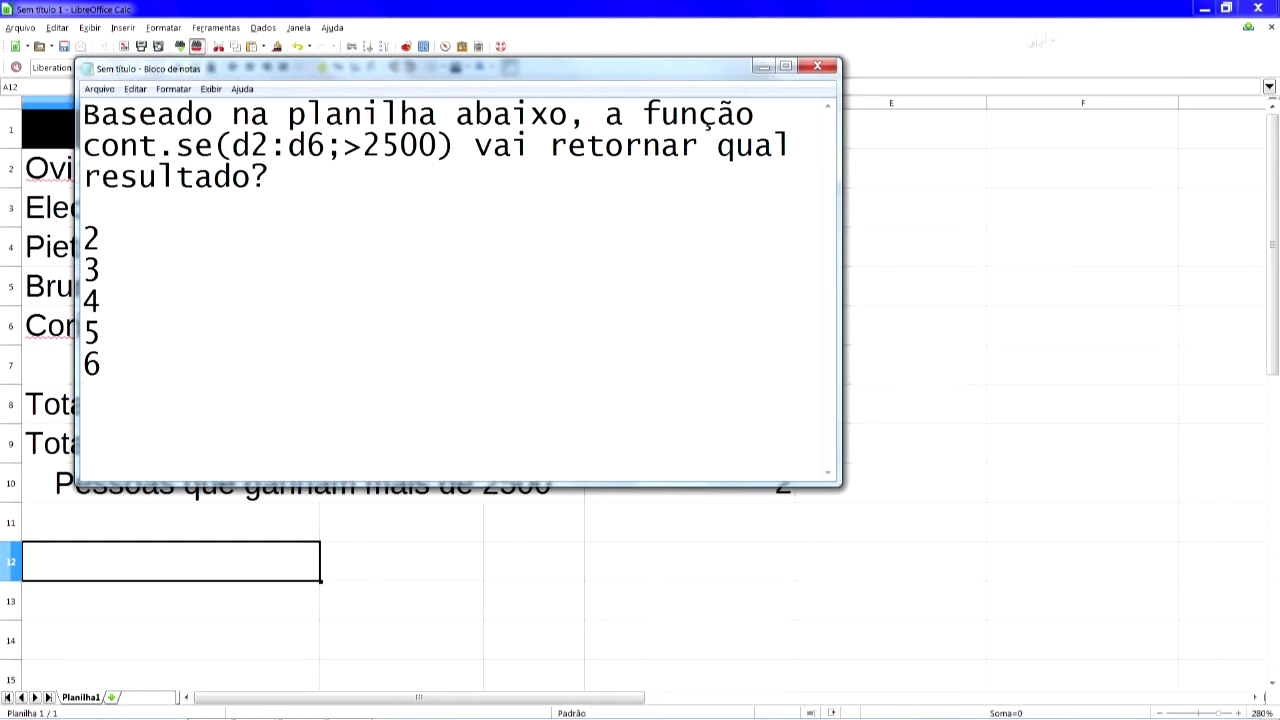
click(818, 67)
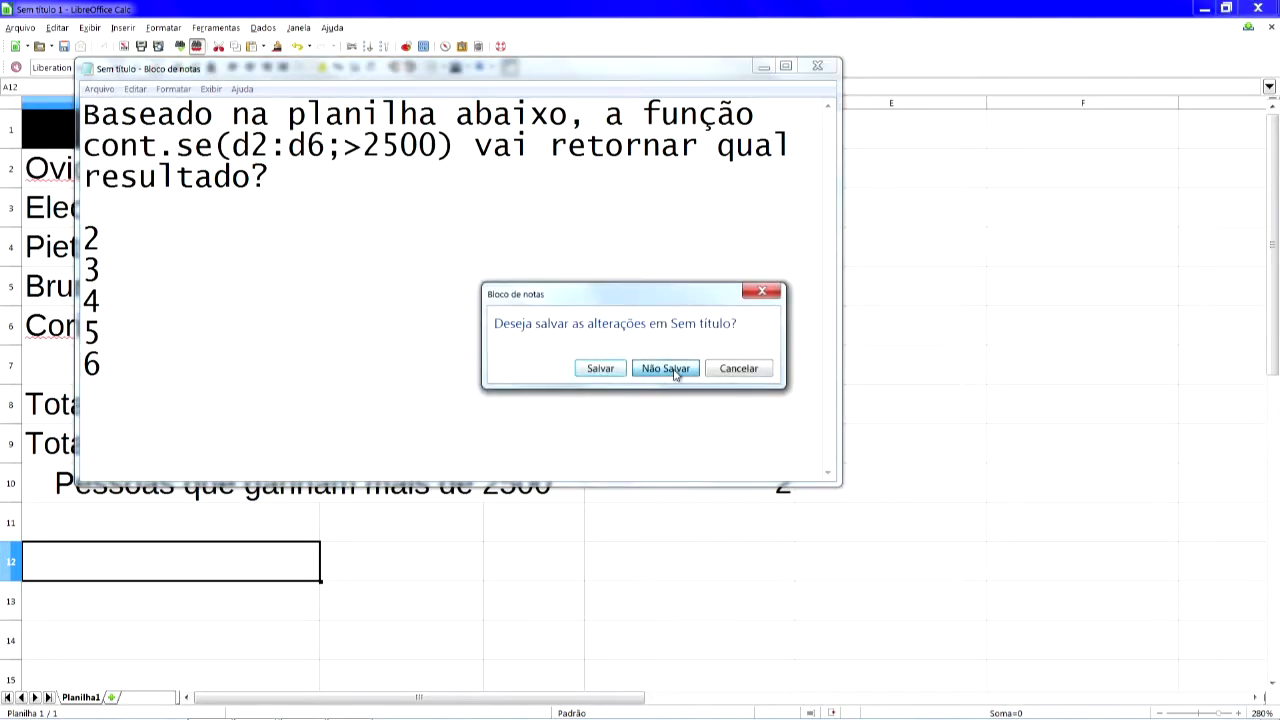
click(666, 368)
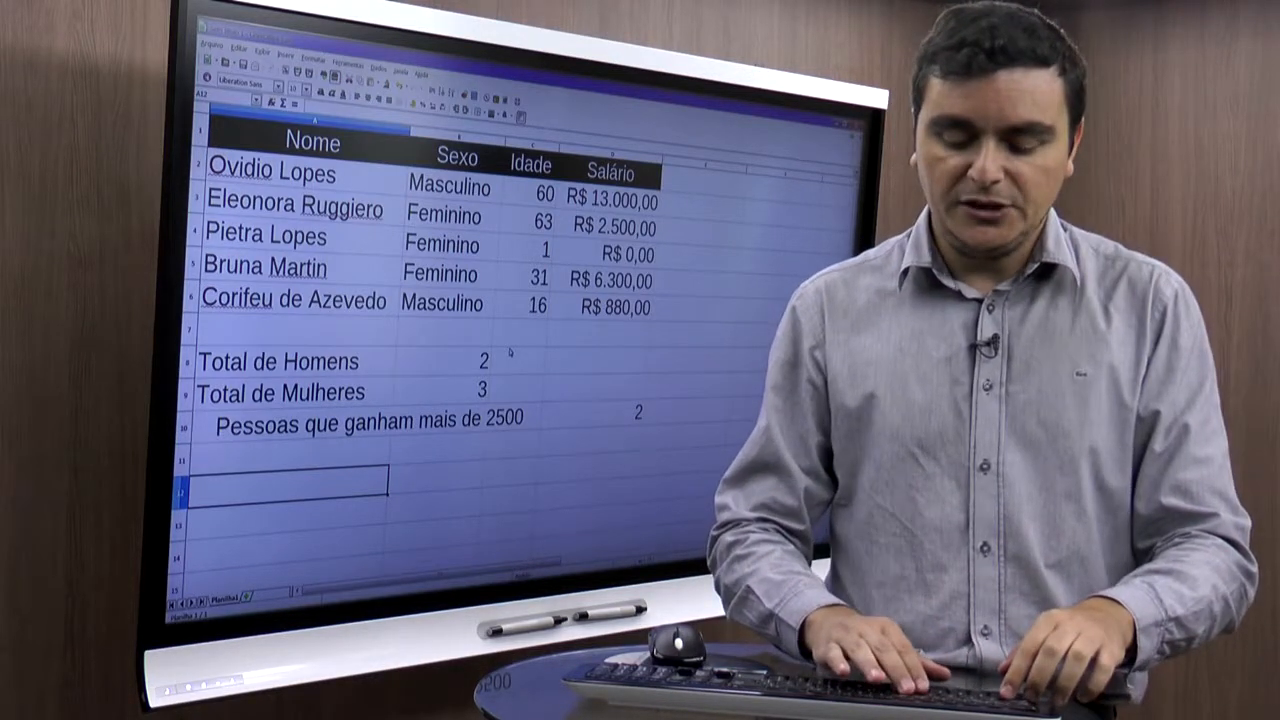
- Enter the label "Total dos salários dos Homens" in cell A12
text(Totakl)
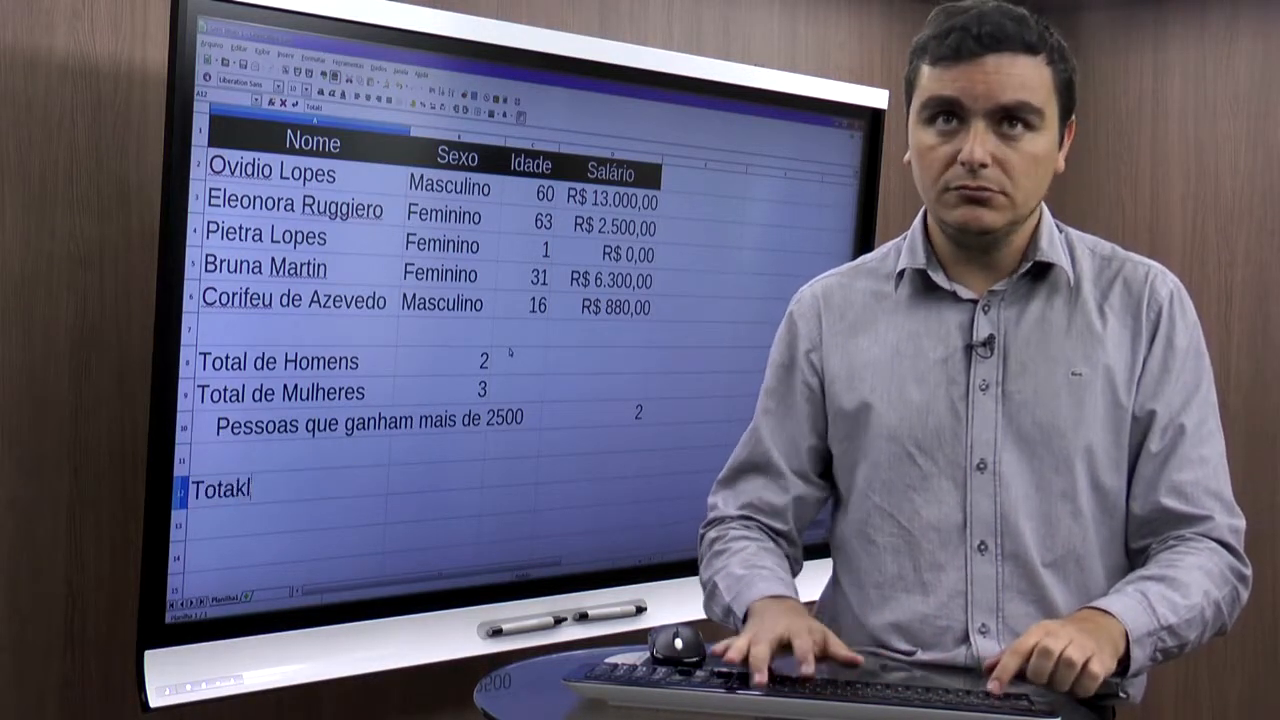
key(BackSpace)
key(BackSpace)
text(l do)
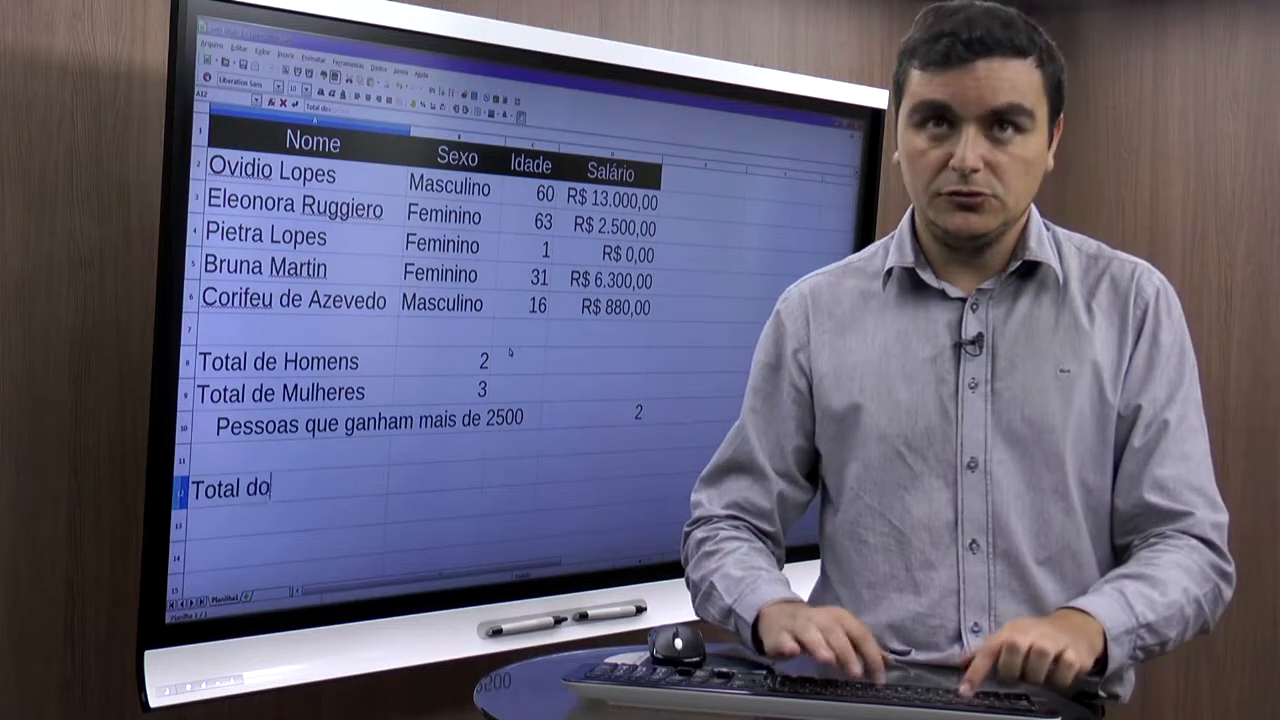
text(s salarios dos )
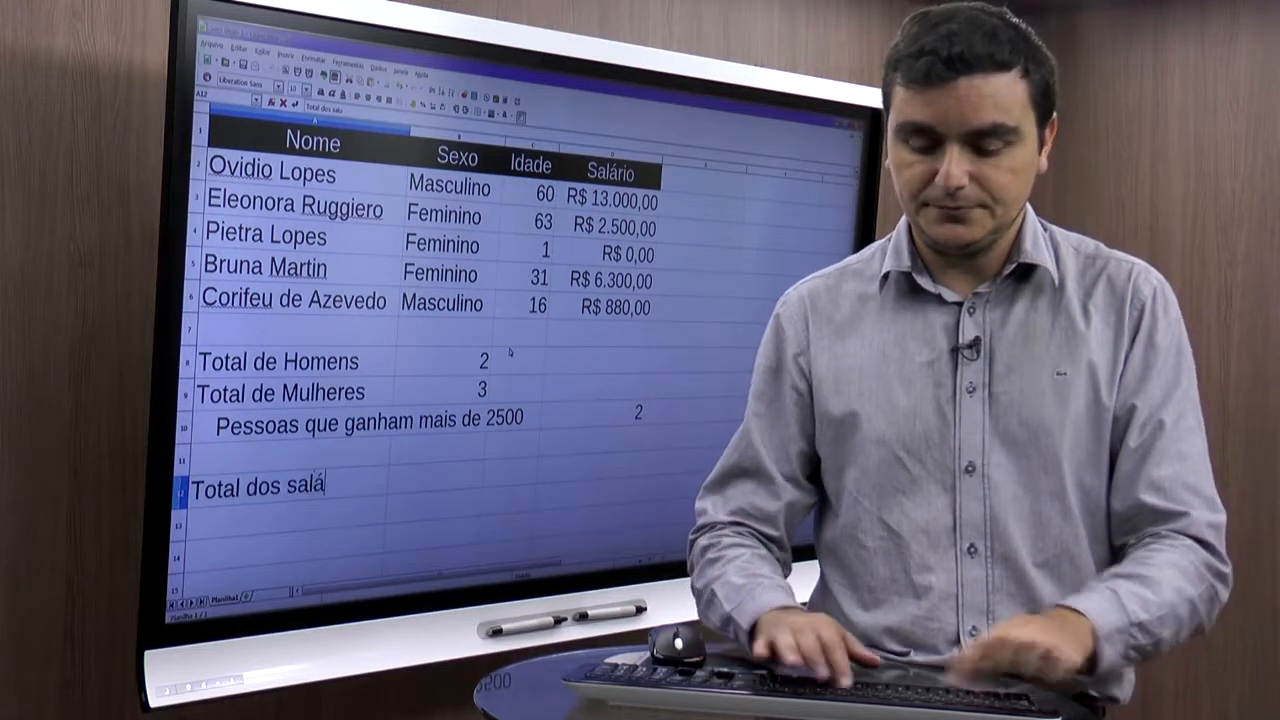
text(Homens)
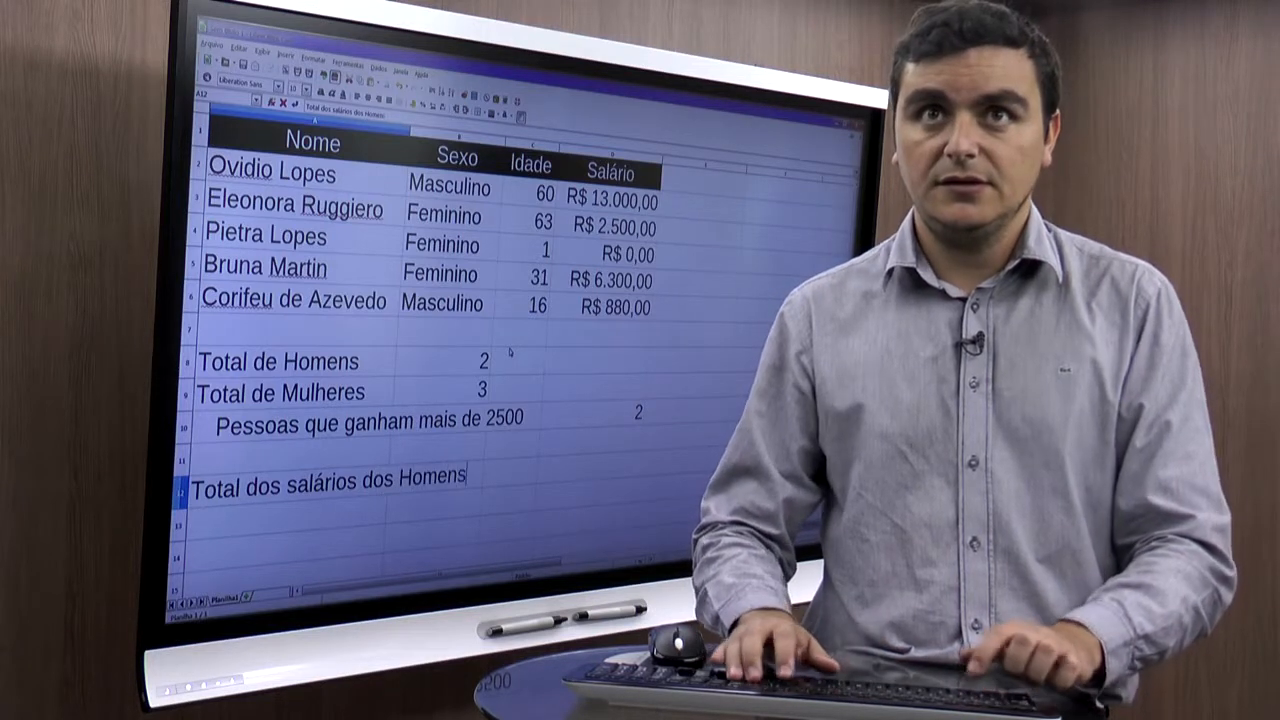
key(Return)
- Enter the label "Total dos salário das mulheres" in cell A13
text(Total)
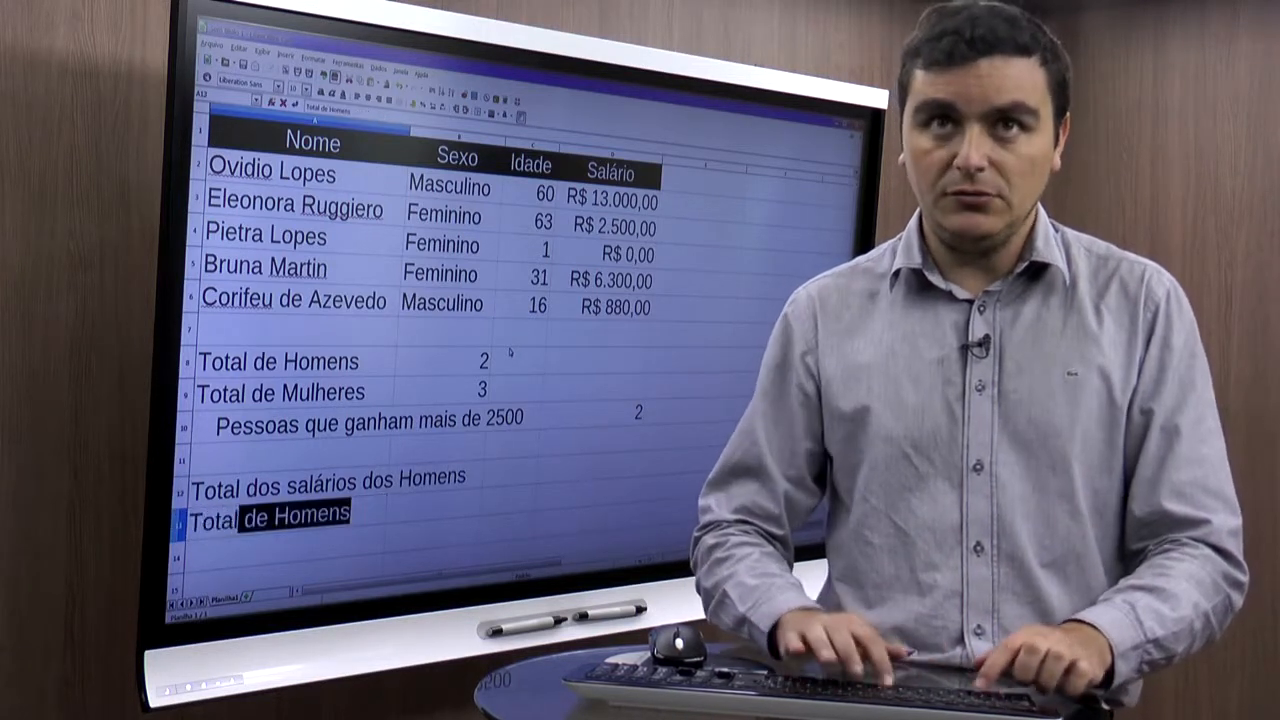
text( dos sa)
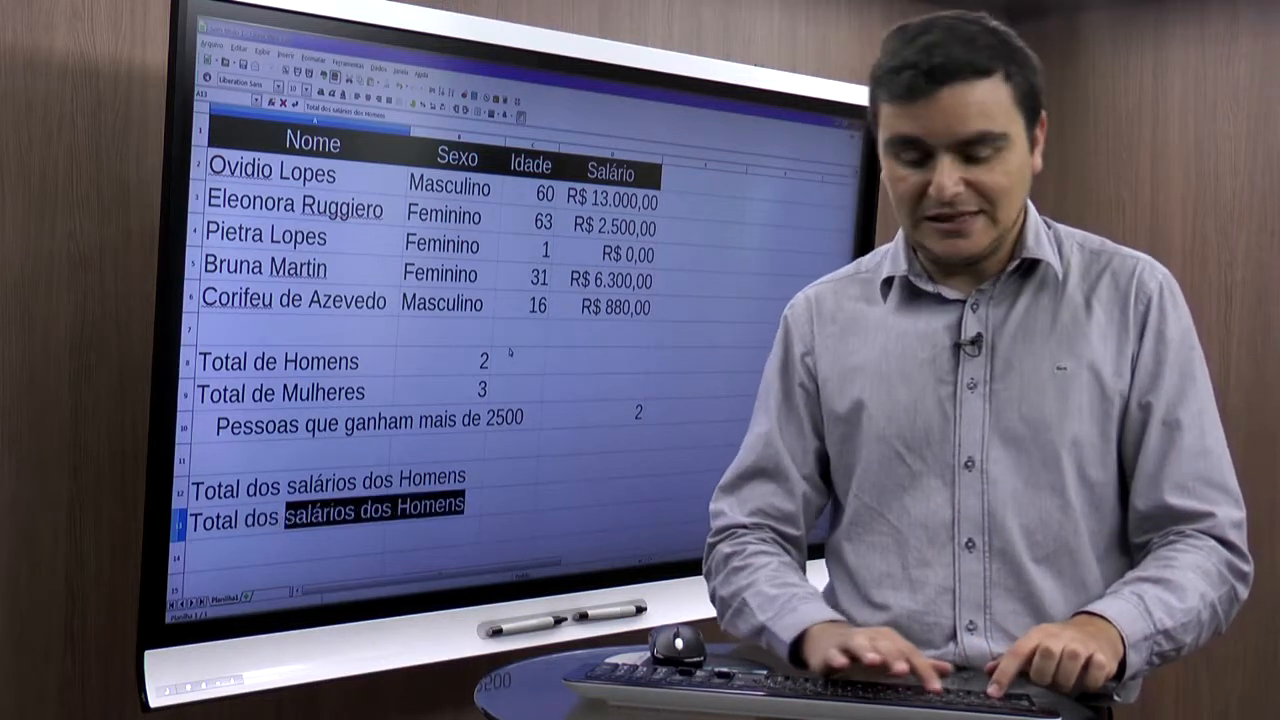
text(lári)
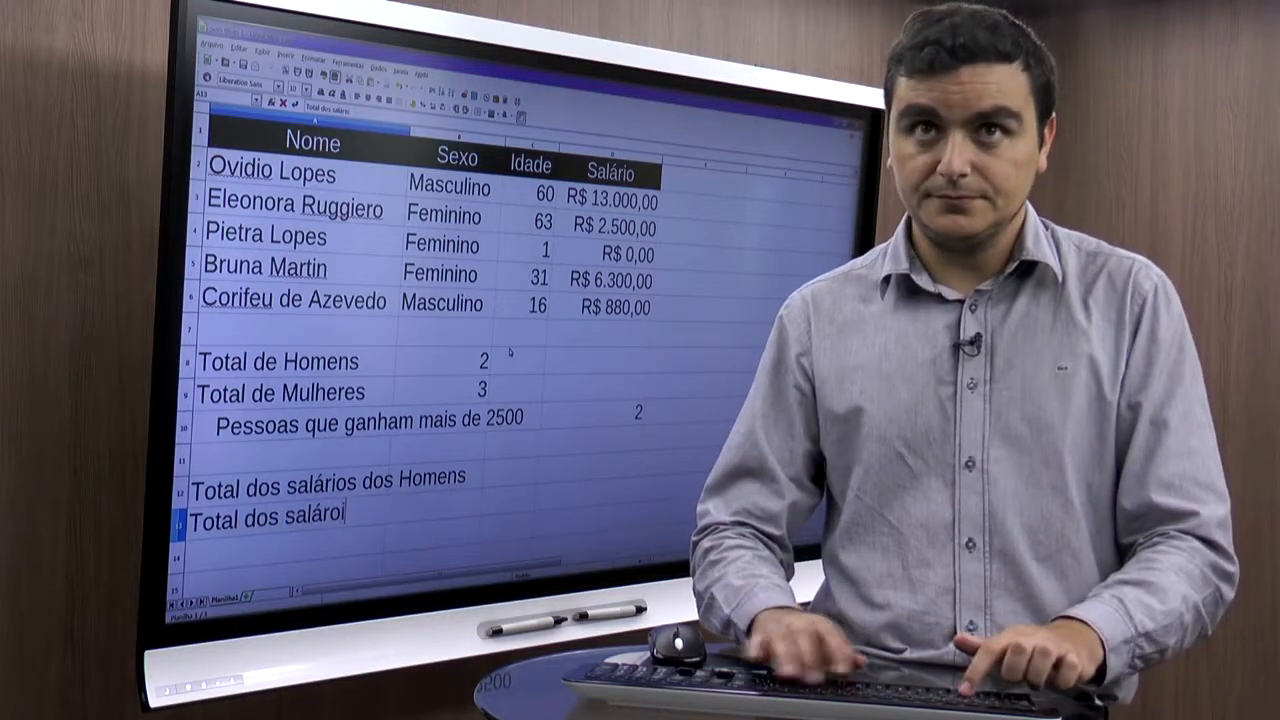
text(o das )
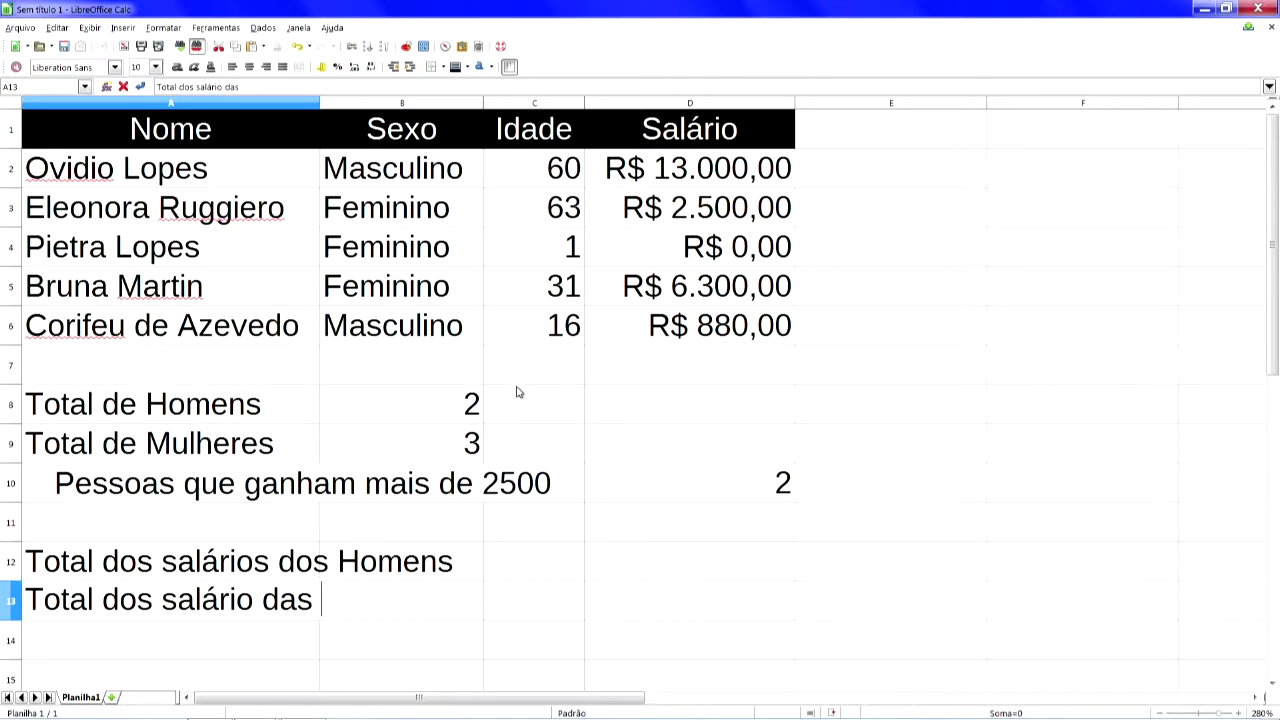
text(mulheres)
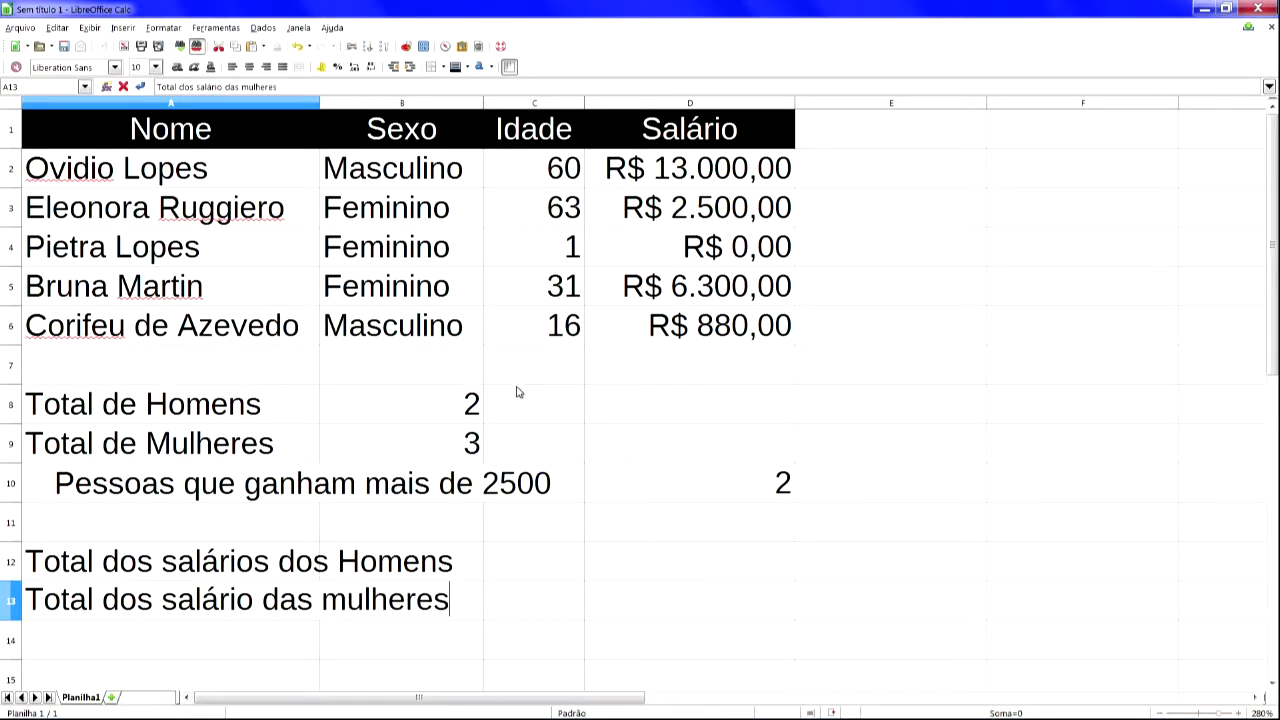
key(Return)
- Merge and centre A13:B13 and A12:B12, moving the hidden cell contents into the first cell
key(Up)
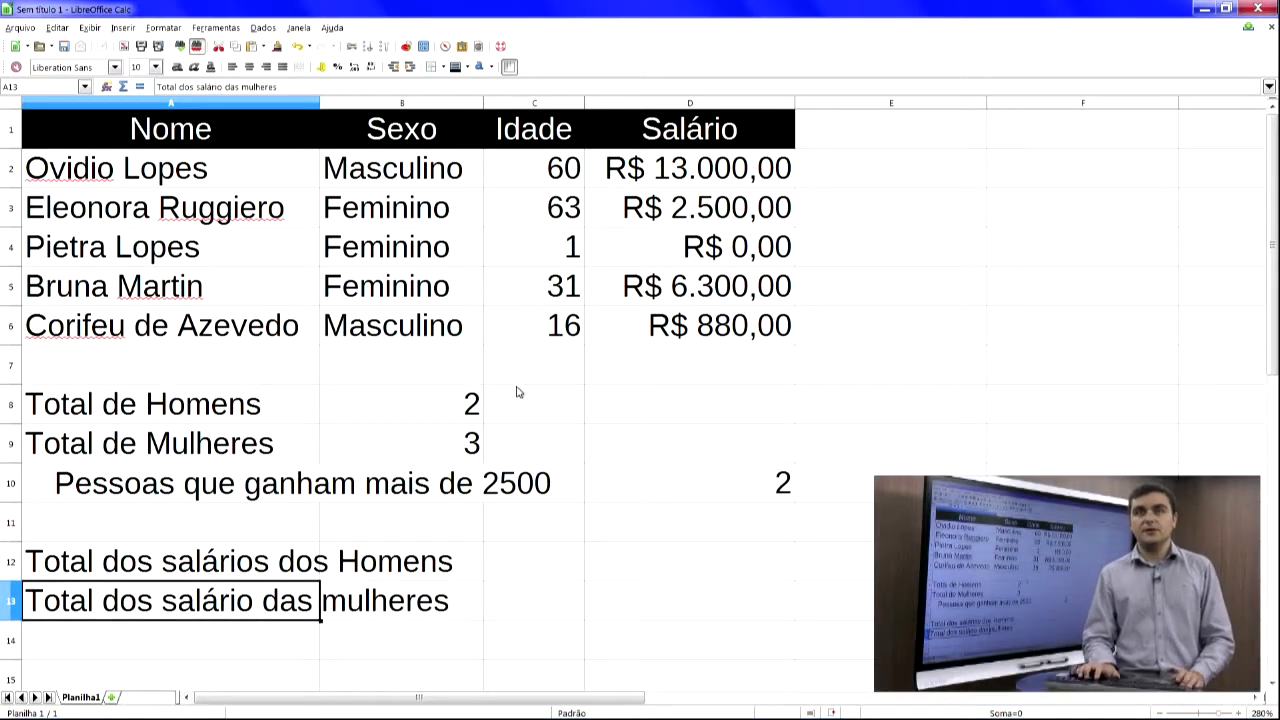
key(shift+Right)
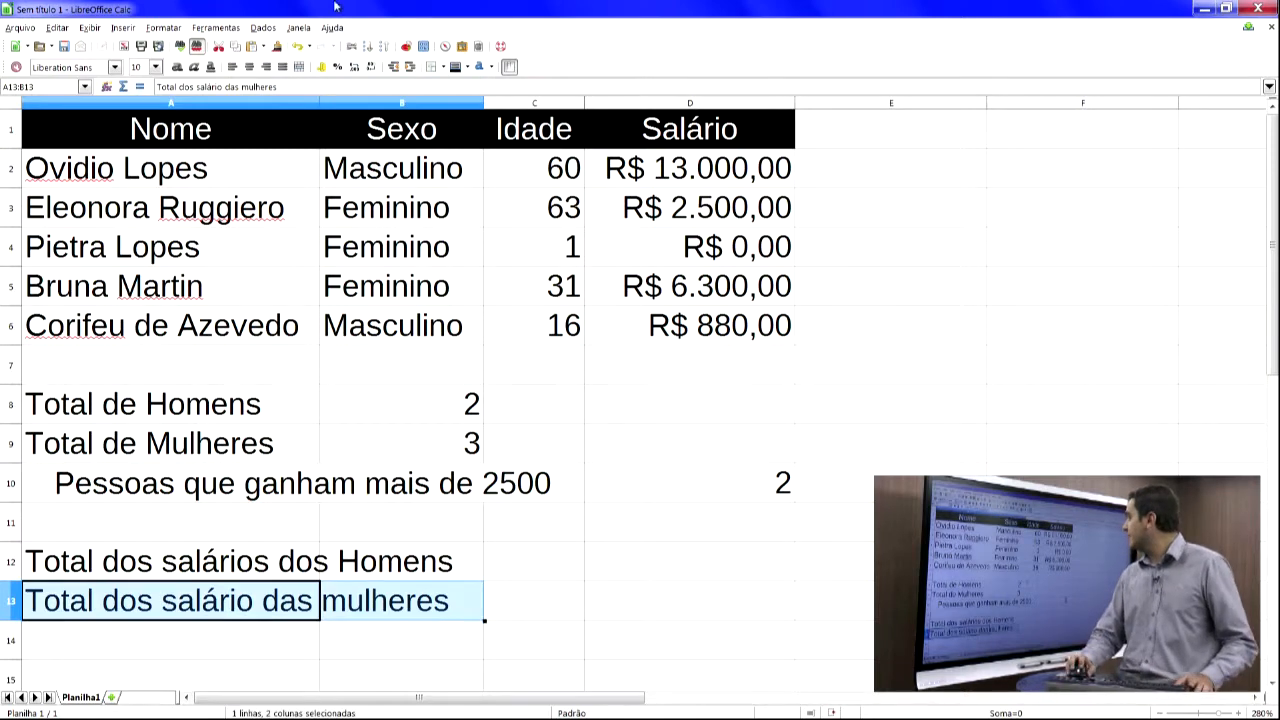
click(298, 66)
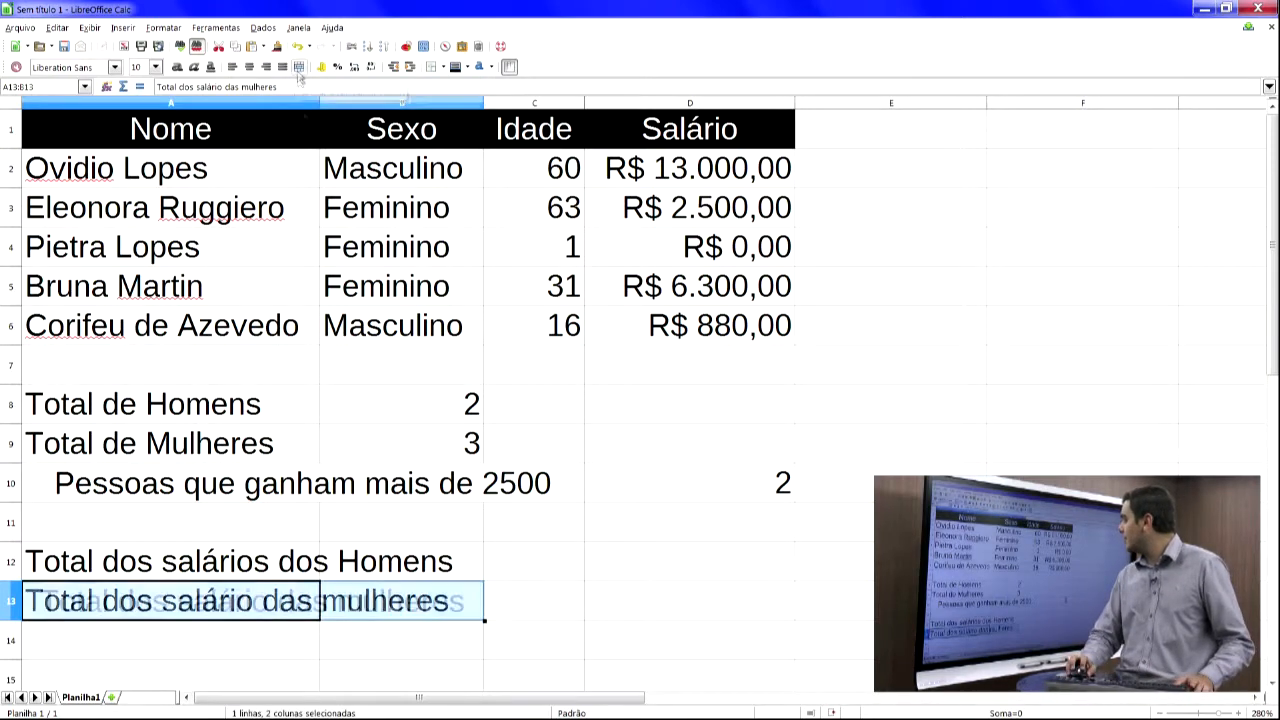
click(270, 558)
key(shift+Right)
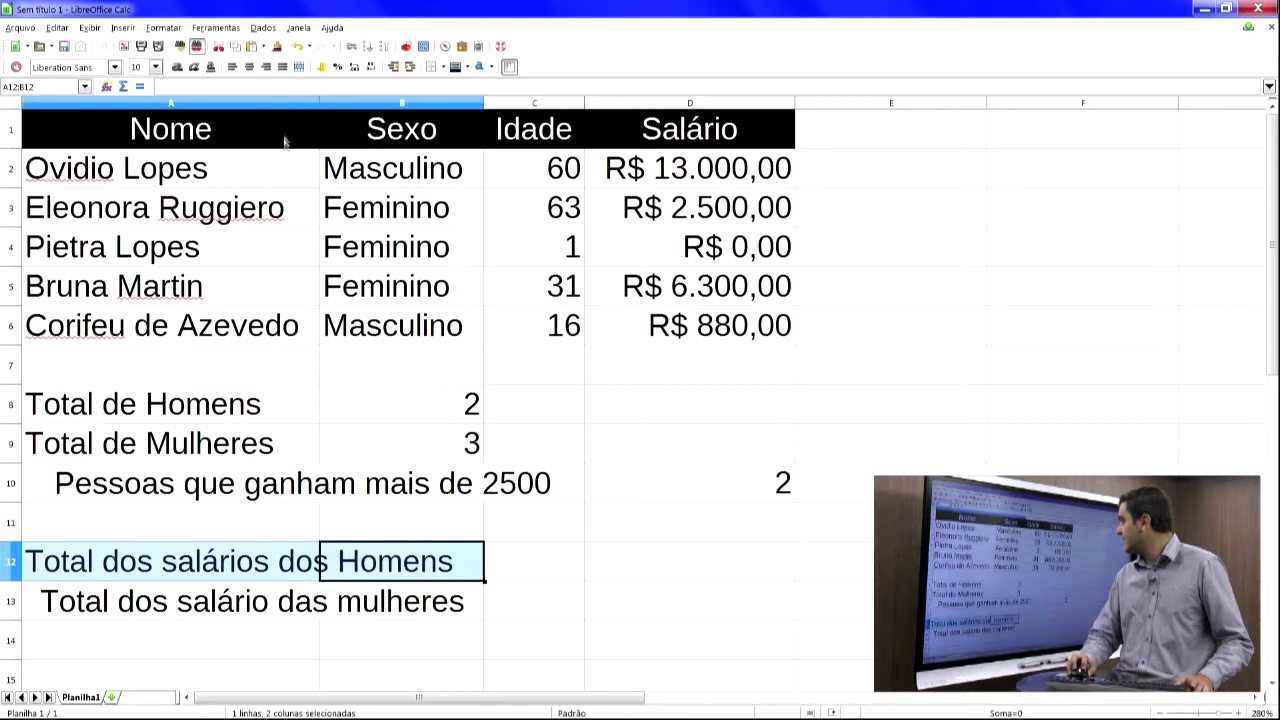
click(298, 66)
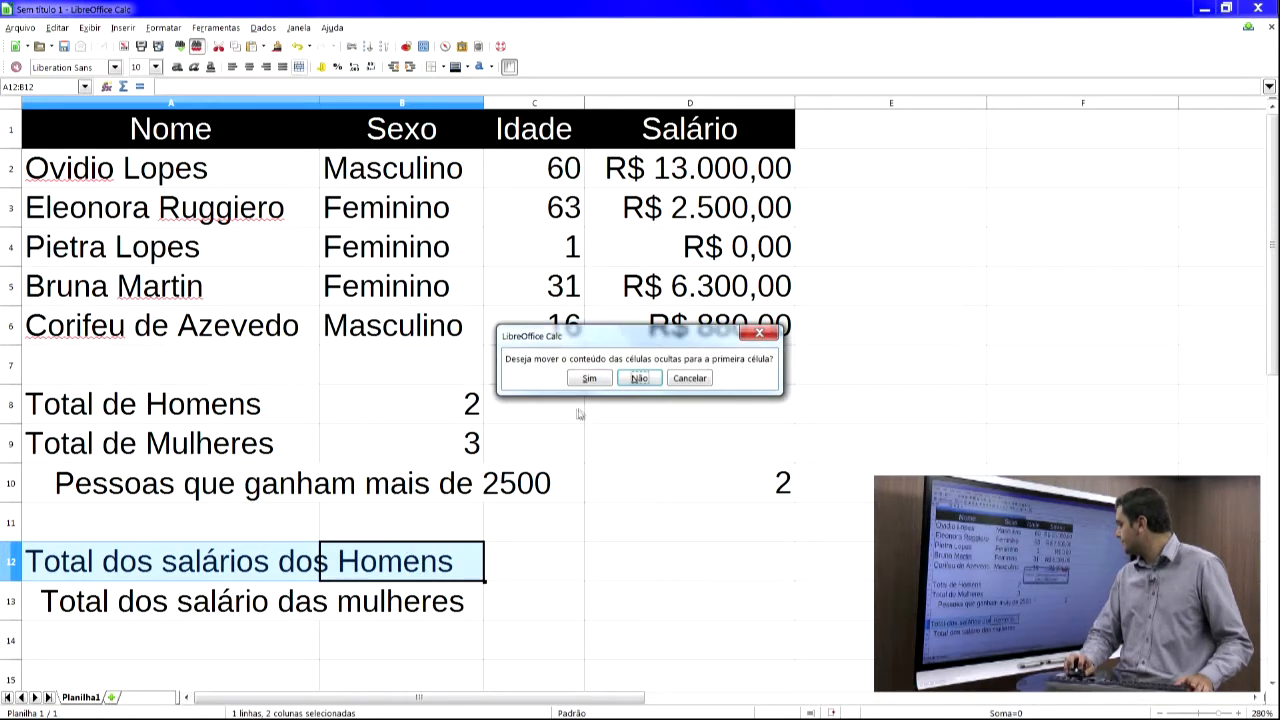
click(589, 378)
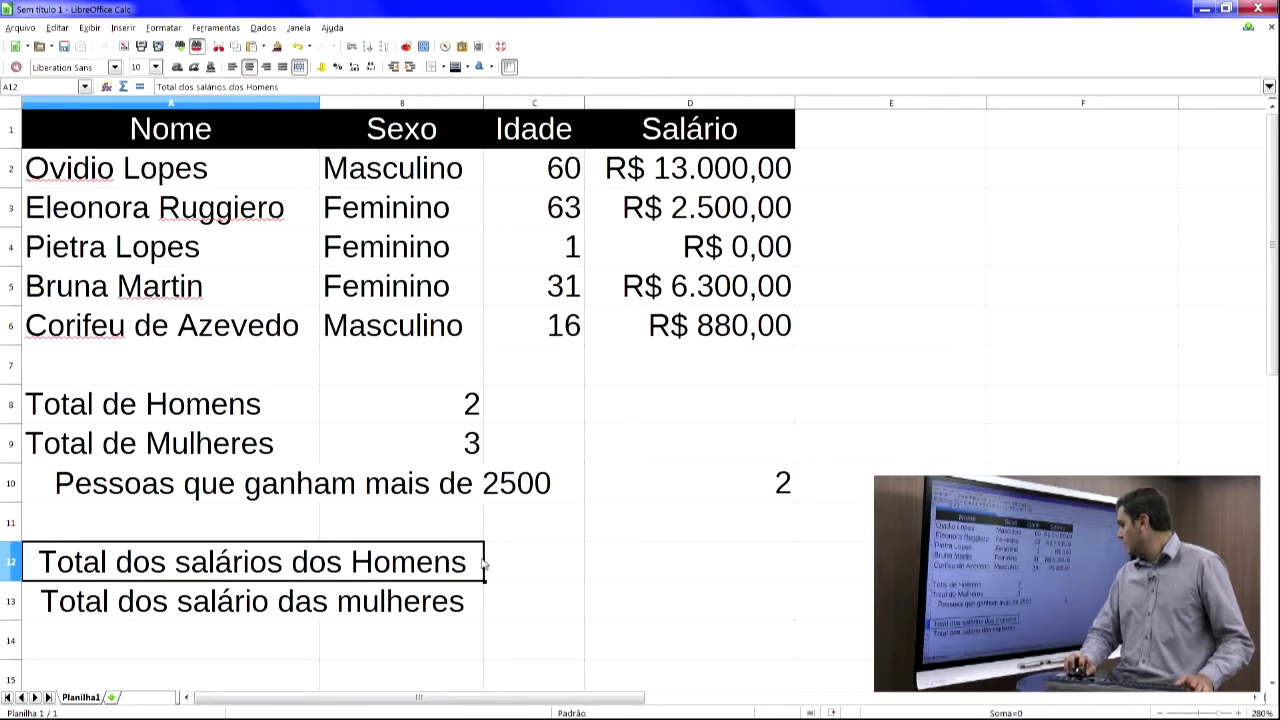
- Open the Function Wizard for cell C12 and choose the SOMASE function
click(531, 564)
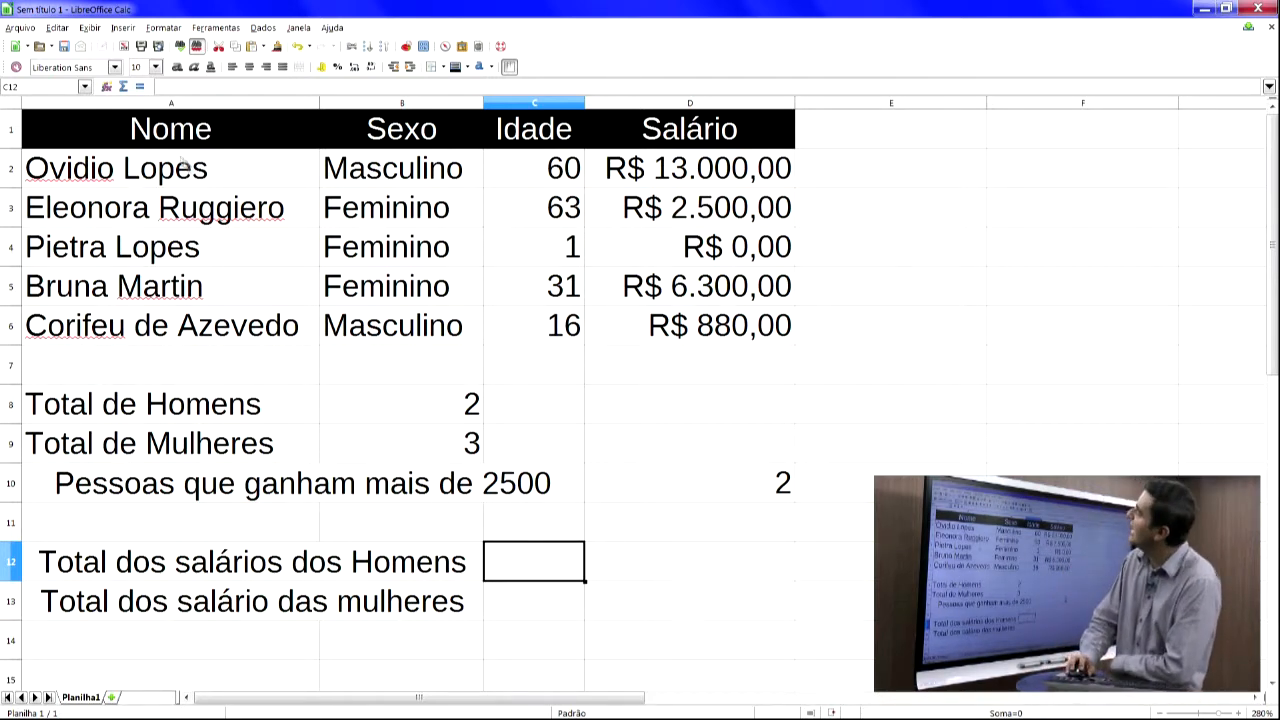
click(106, 87)
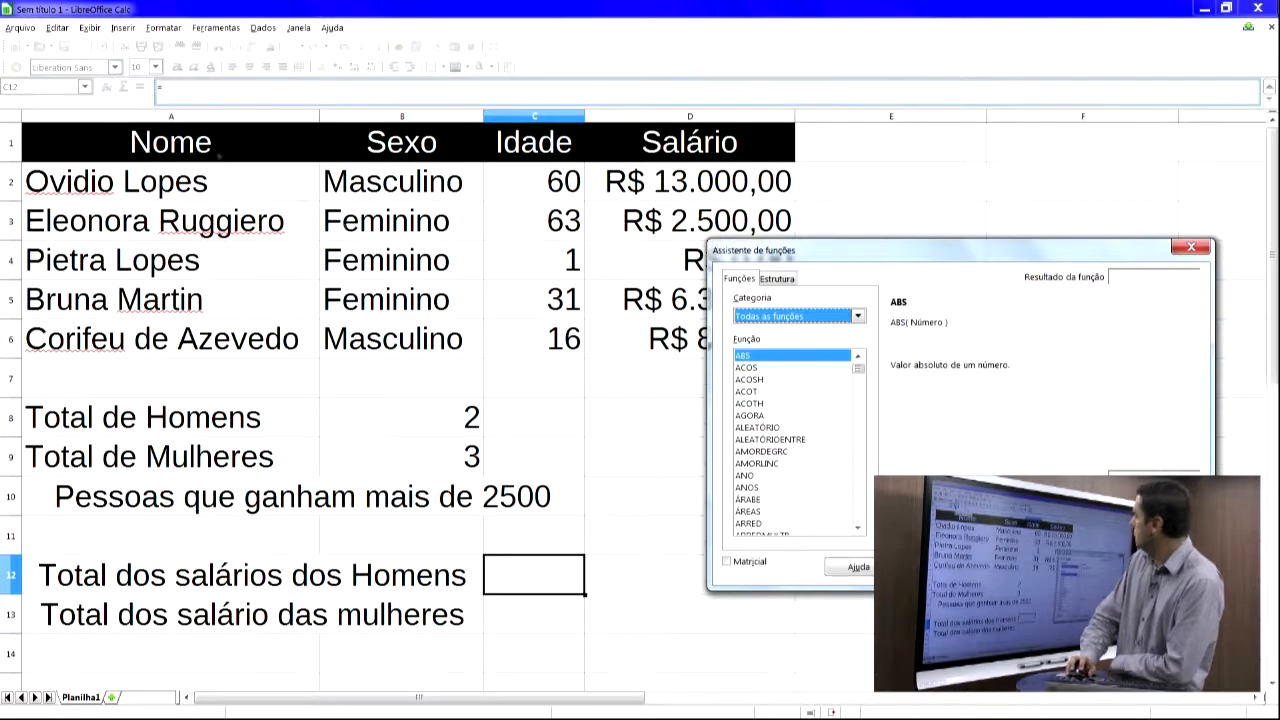
drag(800, 262, 367, 181)
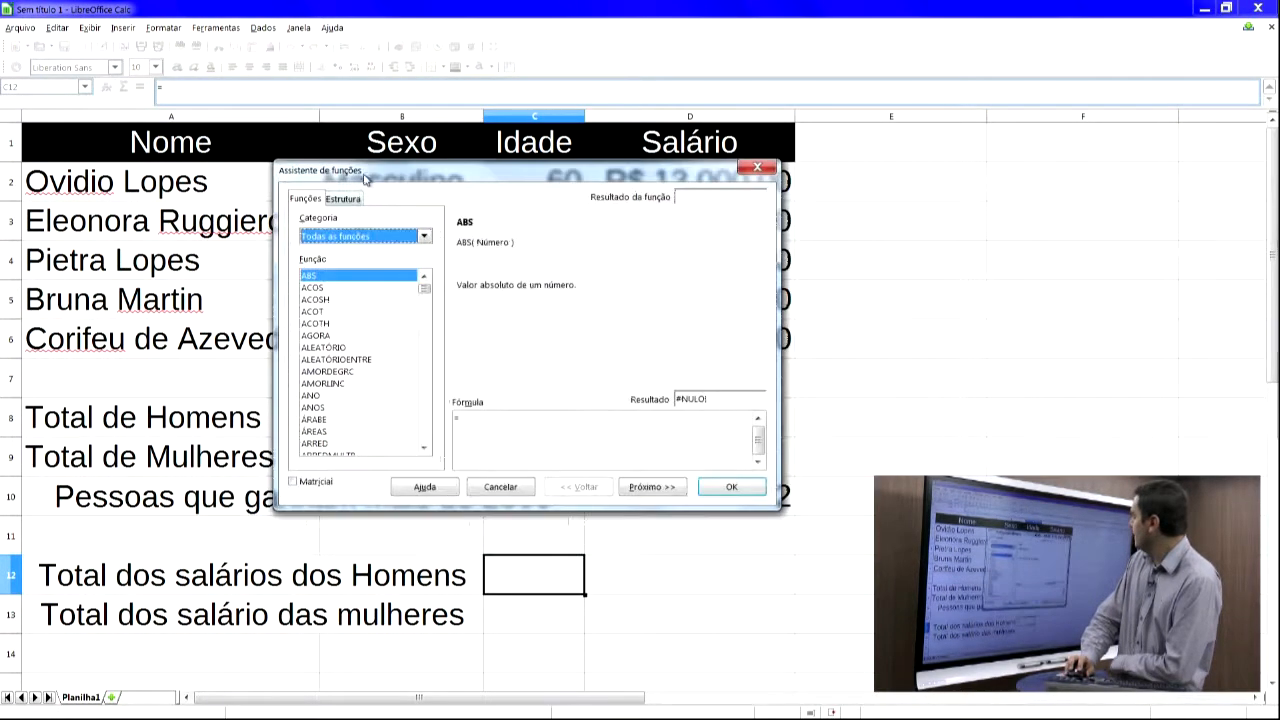
click(352, 301)
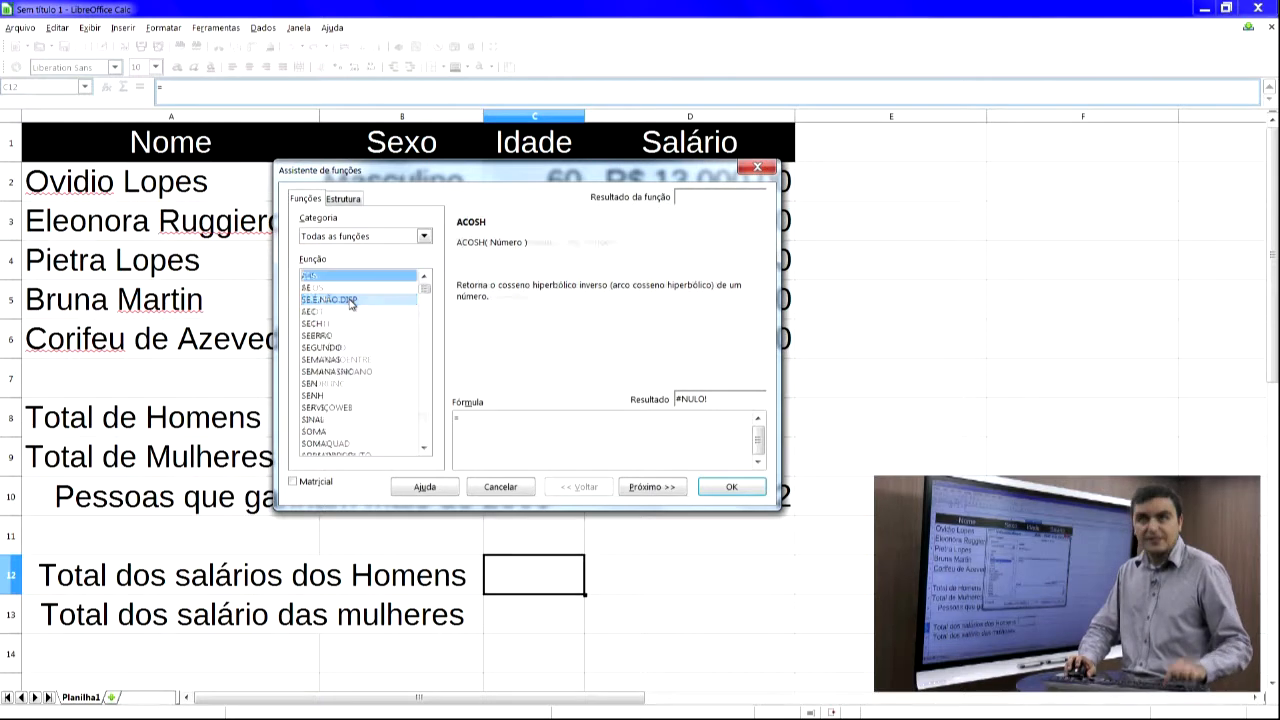
key(s)
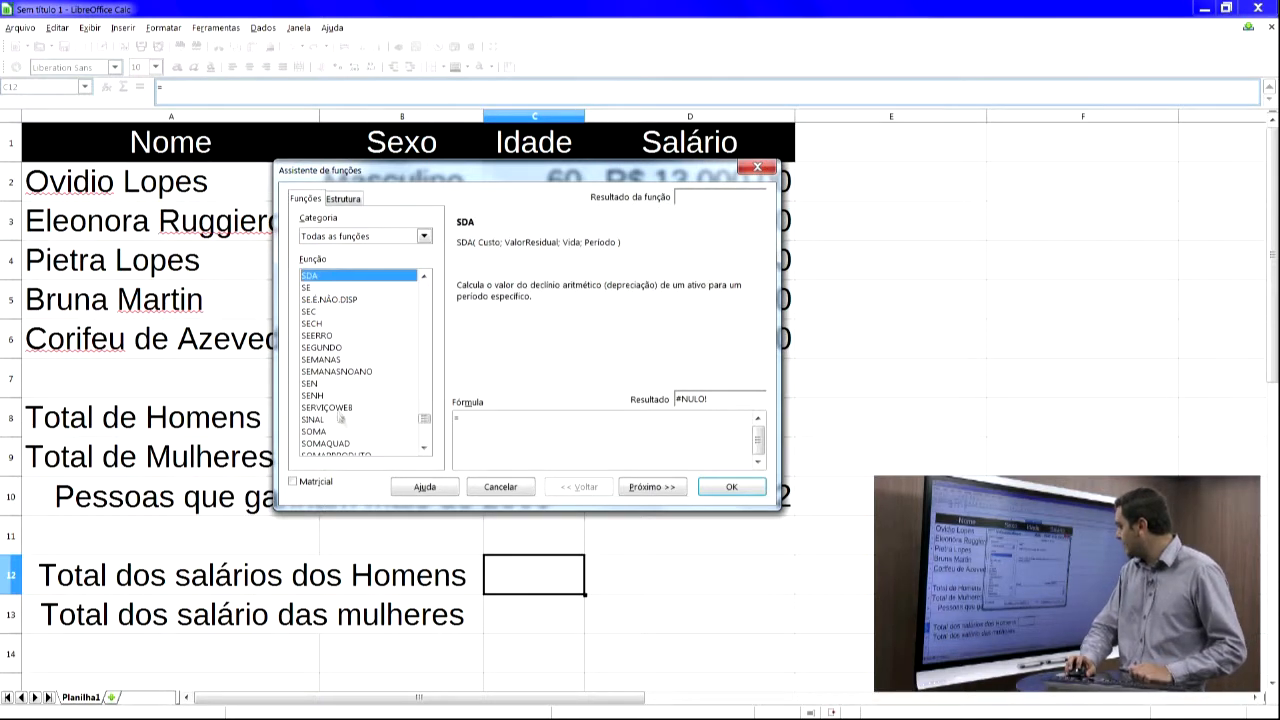
click(424, 449)
click(424, 449)
click(424, 449)
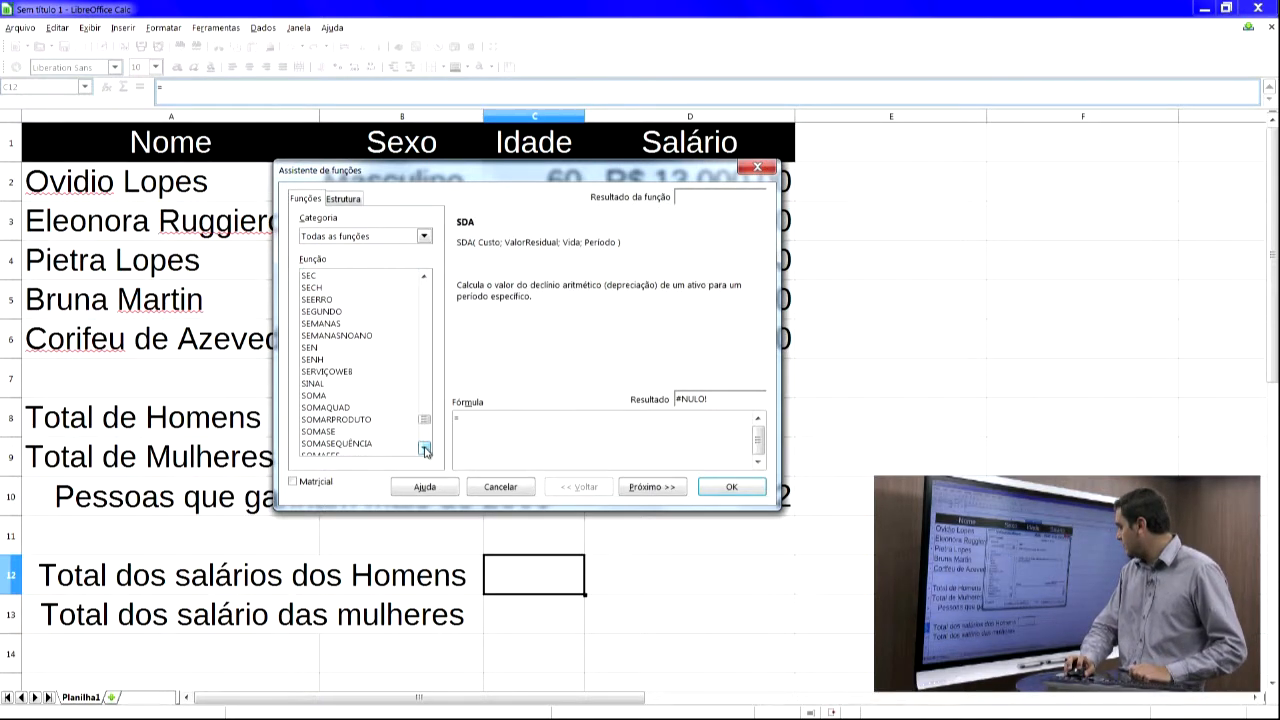
click(355, 432)
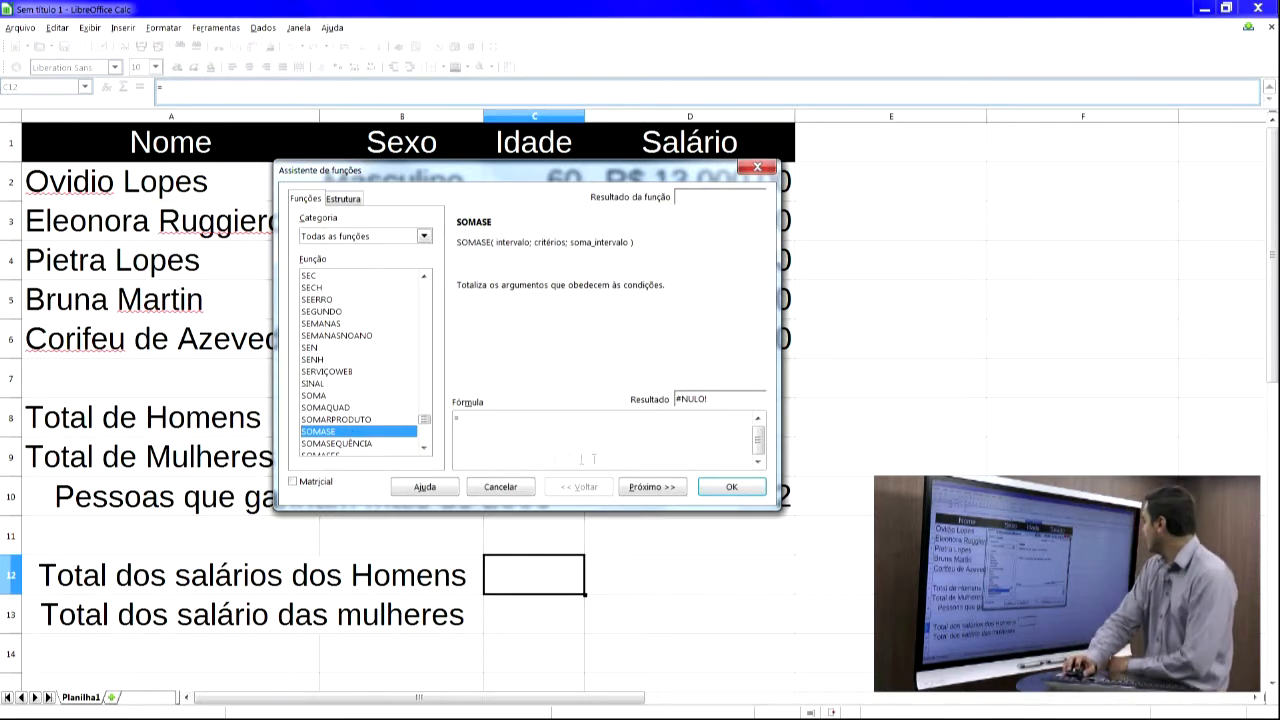
click(680, 486)
- Set the SOMASE range to B2:B6 and the criterion to Masculino
drag(585, 173, 960, 116)
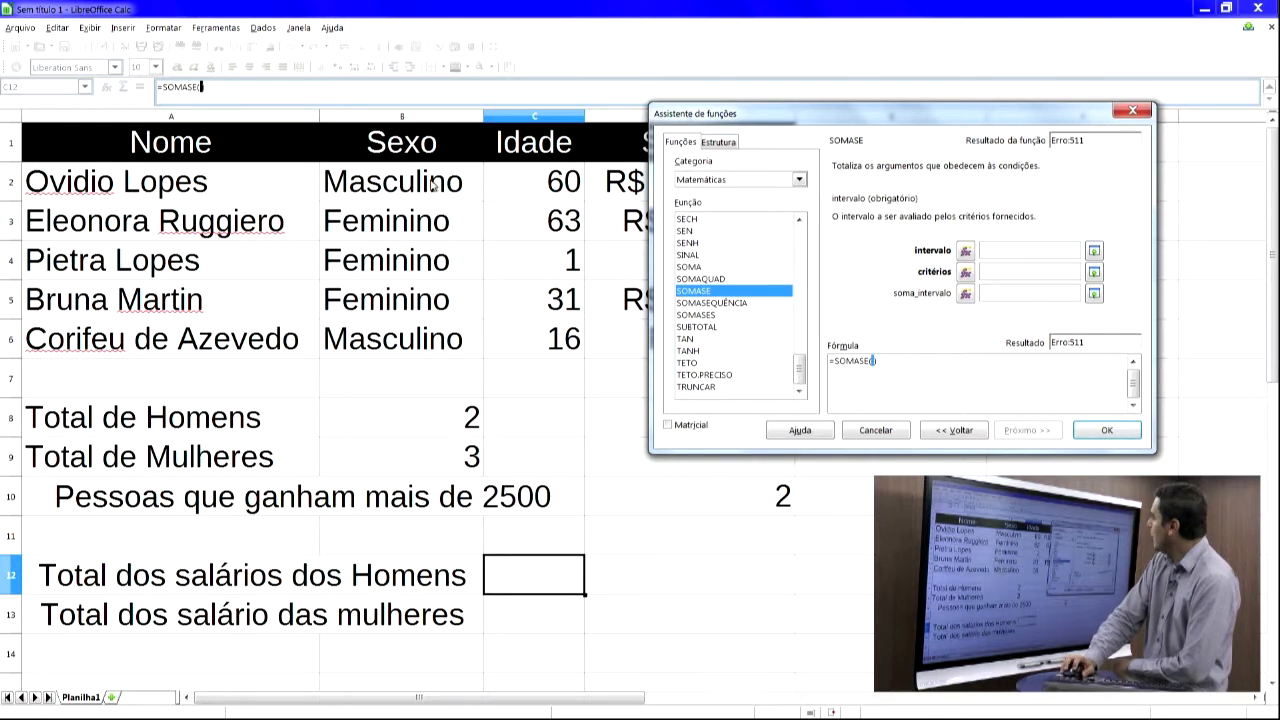
drag(432, 183, 418, 333)
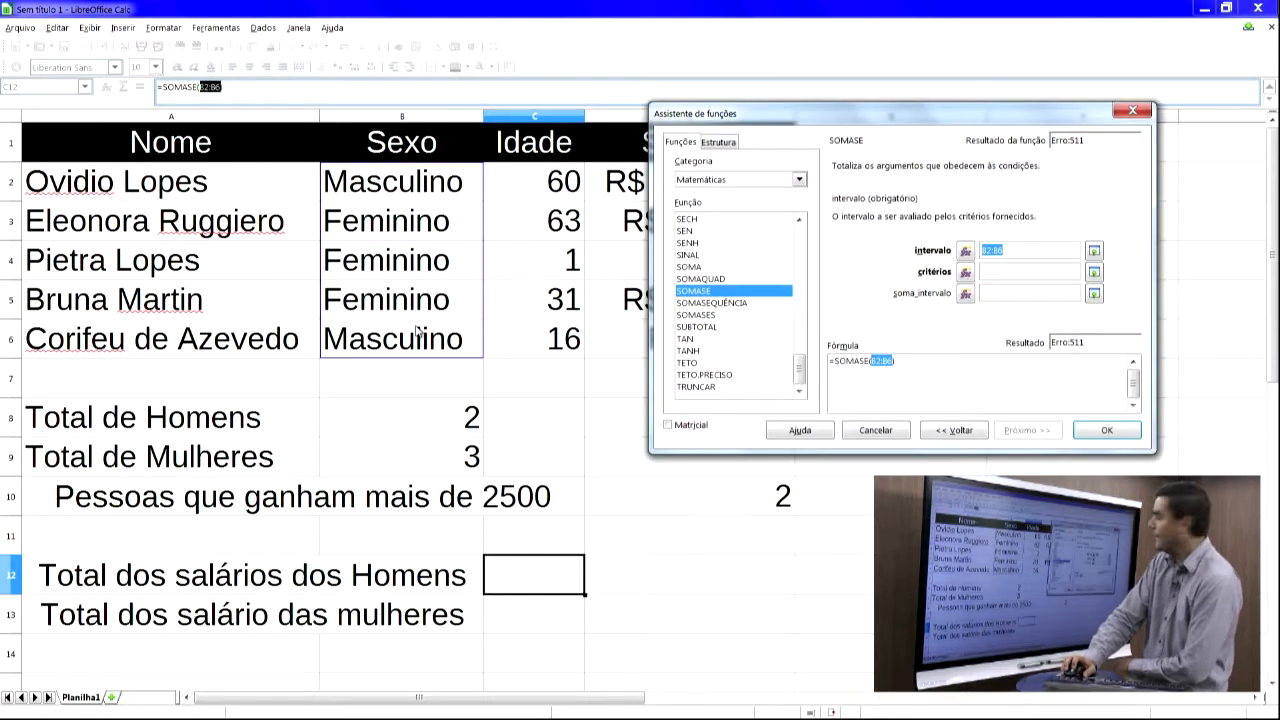
click(993, 271)
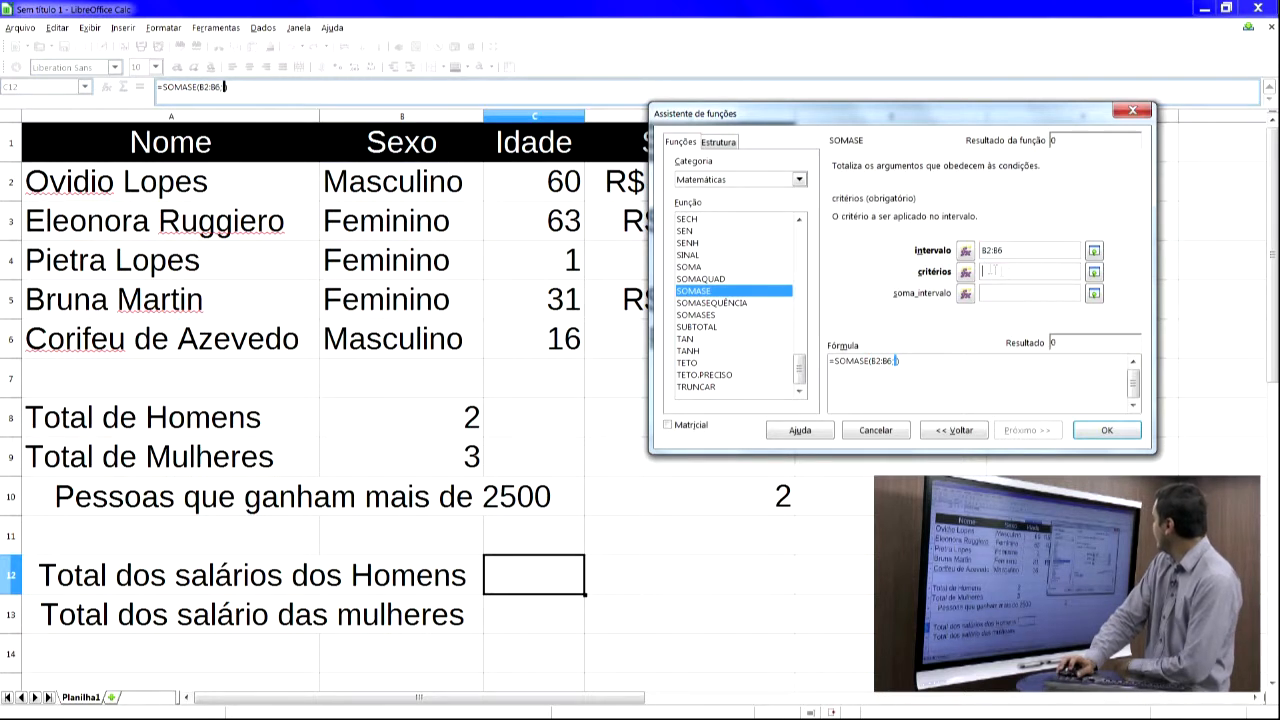
text(M)
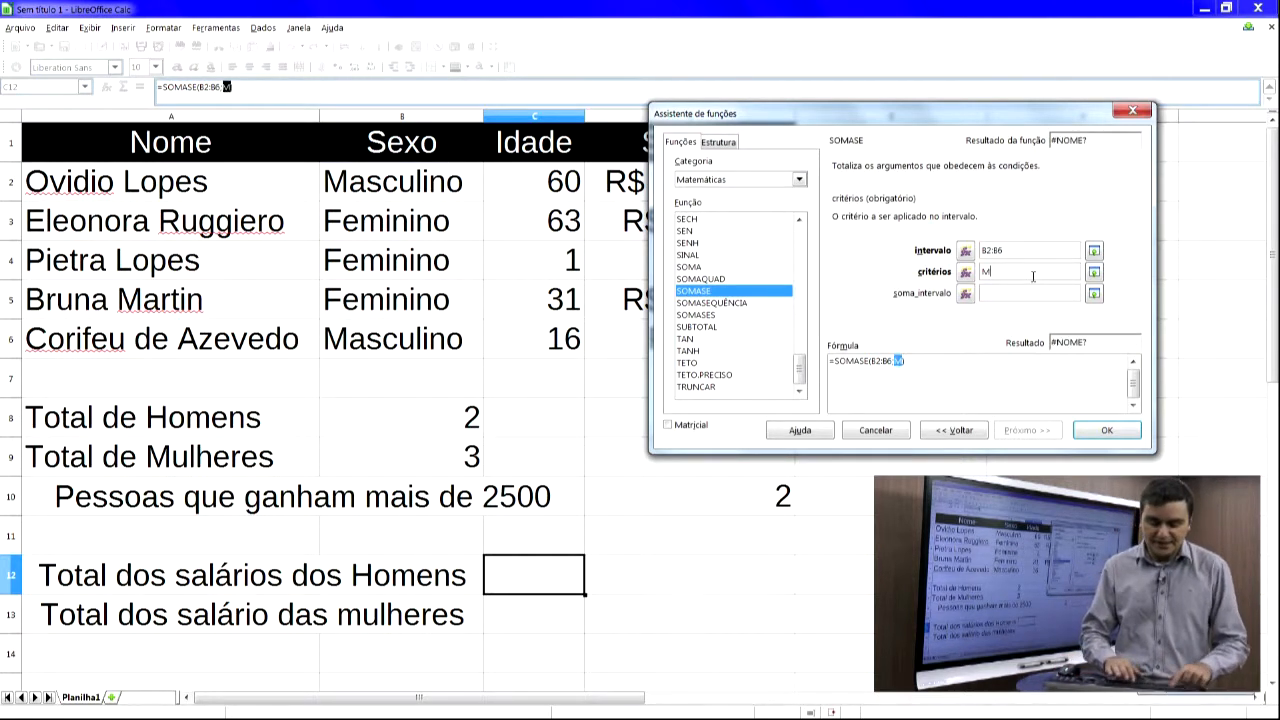
text(asculino)
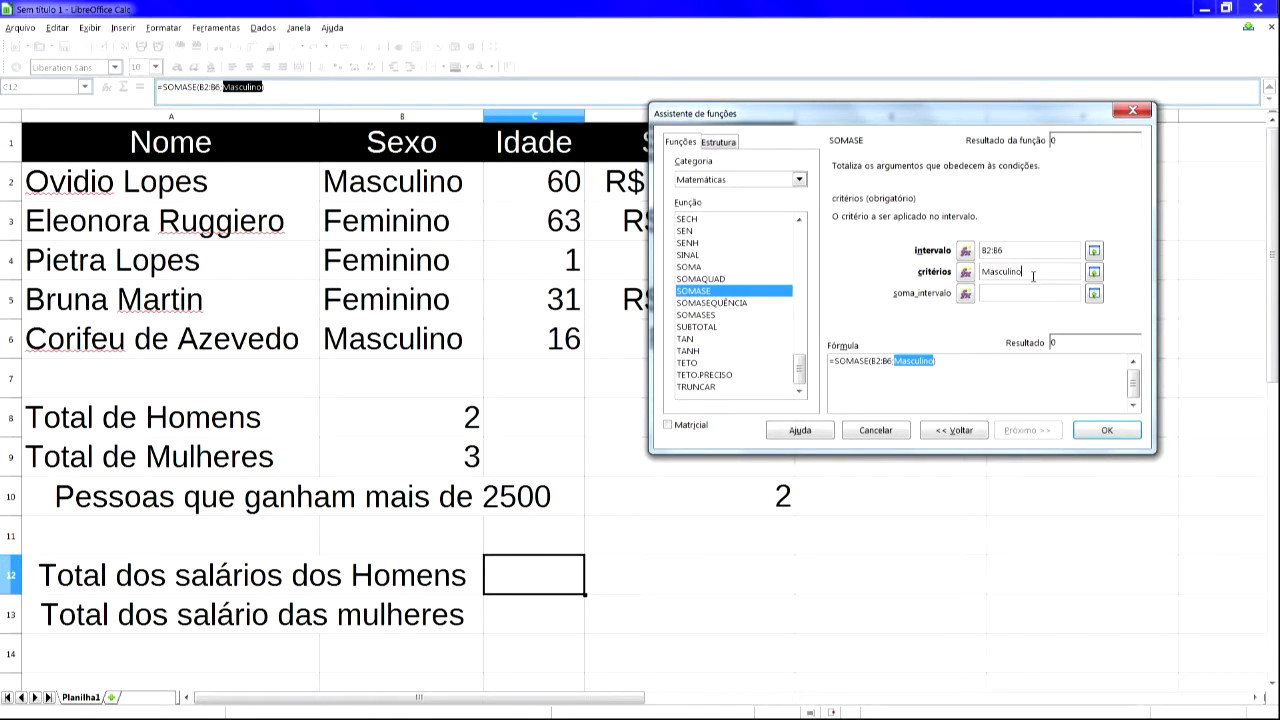
- Set the SOMASE sum range to D2:D6 and insert the formula into C12
click(994, 295)
drag(887, 117, 464, 362)
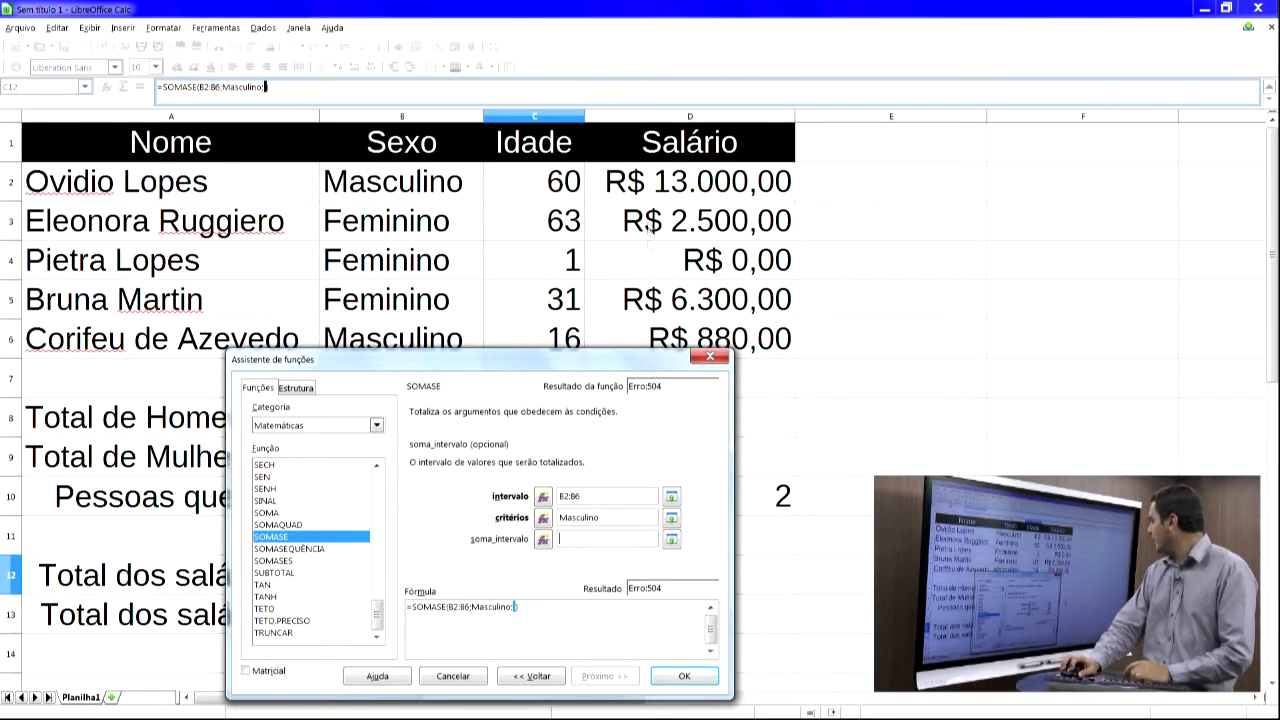
drag(655, 190, 651, 341)
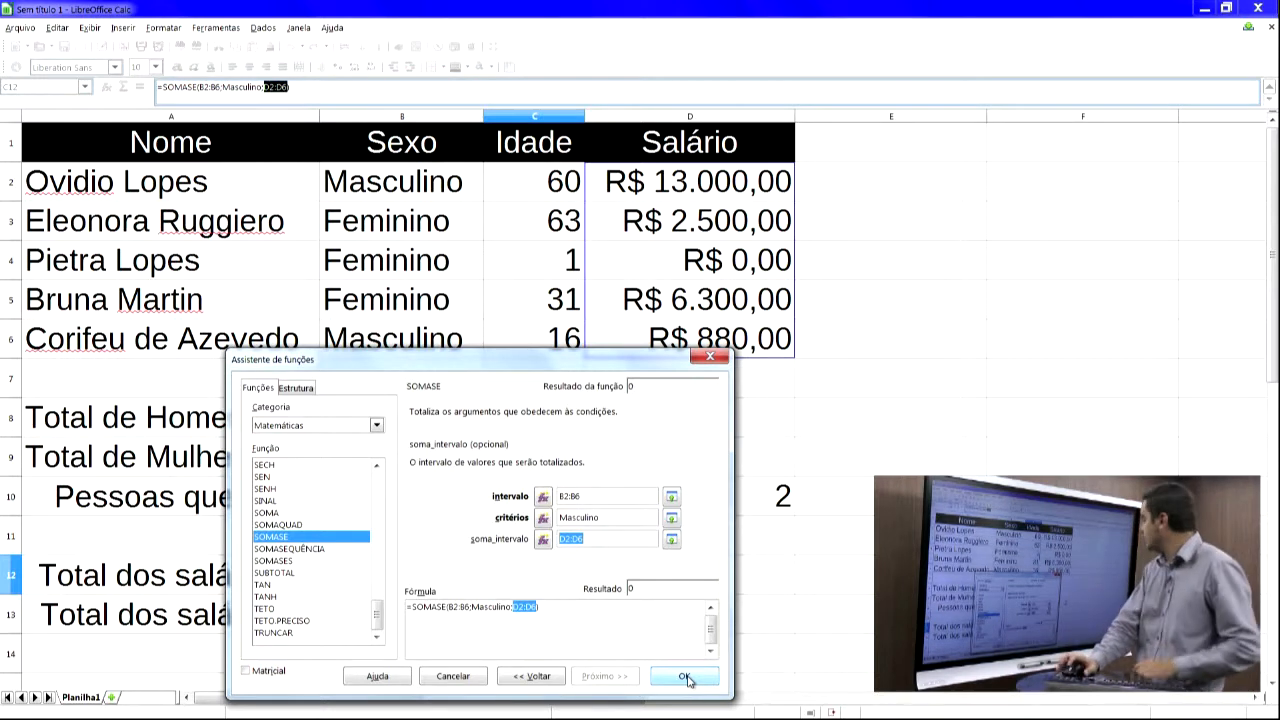
click(685, 677)
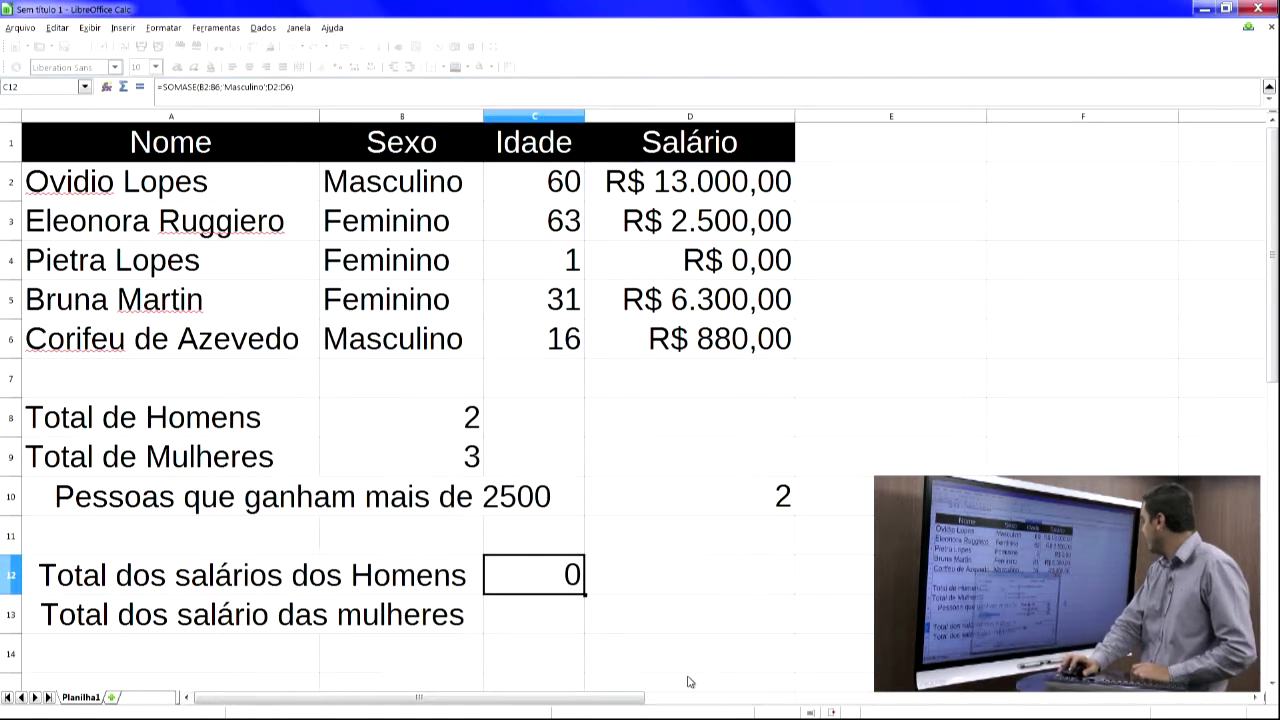
- Replace the single quotes around Masculino with double quotes in C12's SOMASE formula and confirm it
click(520, 608)
click(530, 580)
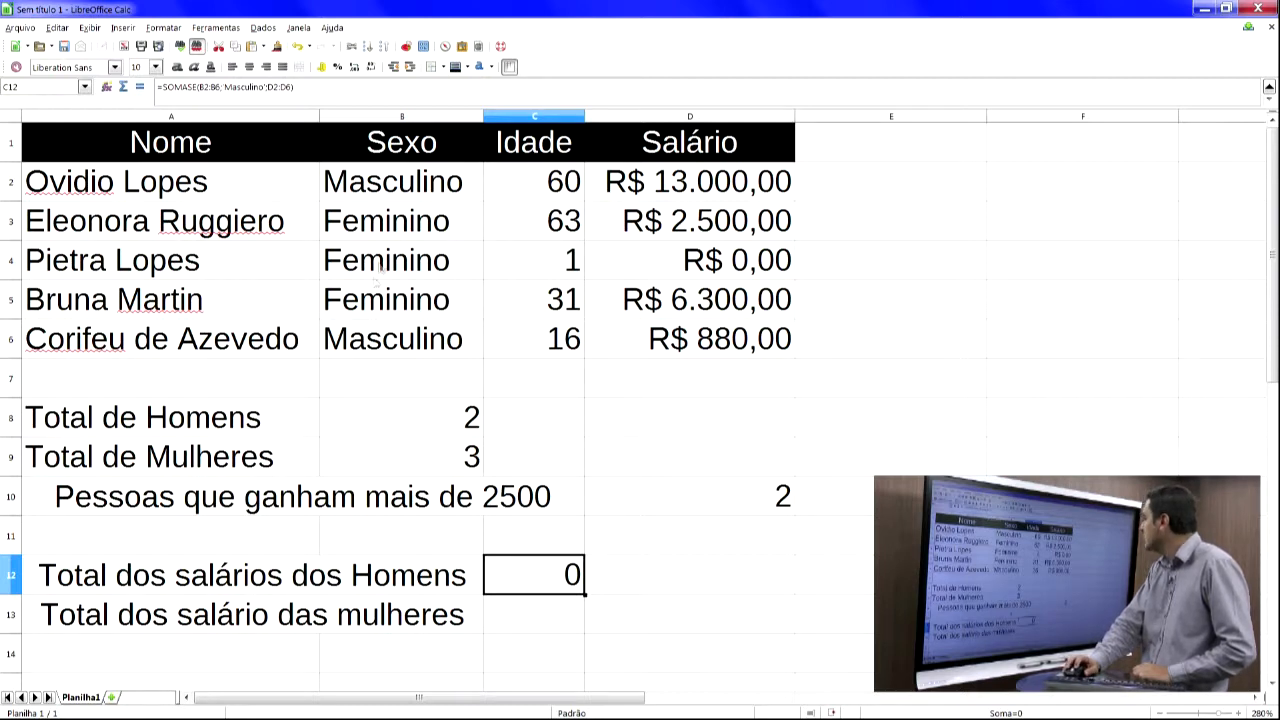
click(366, 185)
click(521, 573)
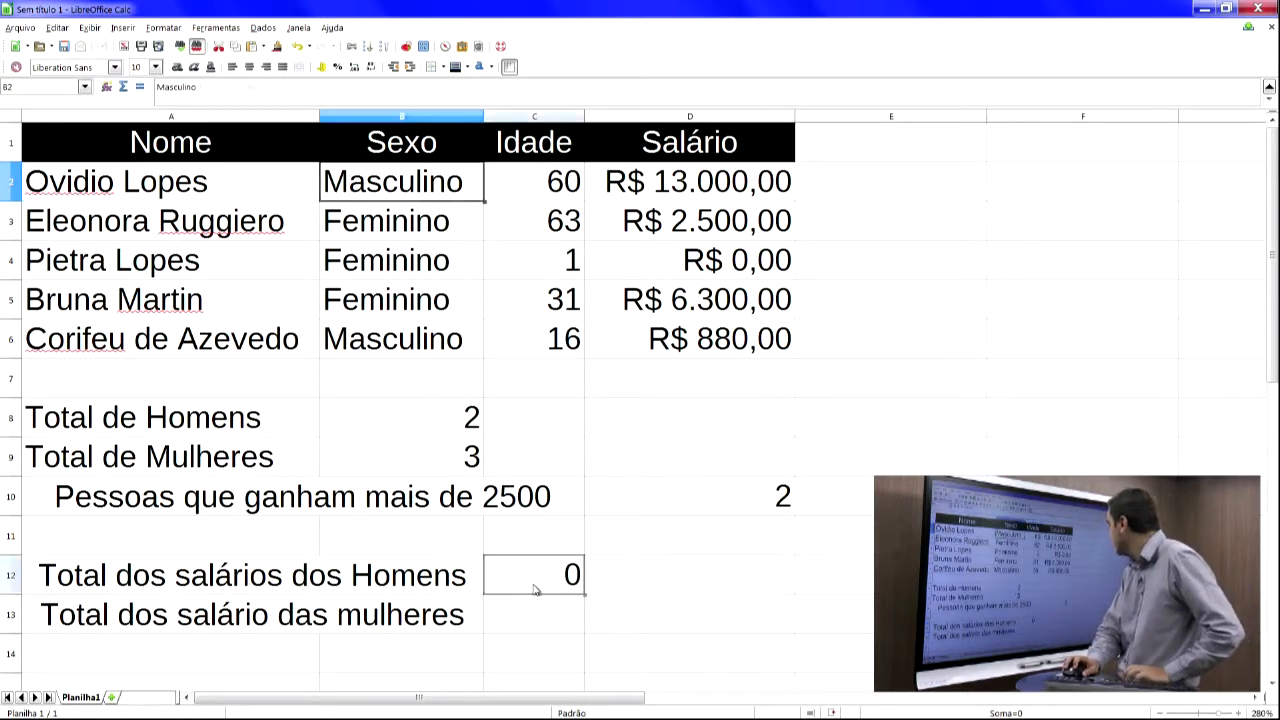
click(236, 86)
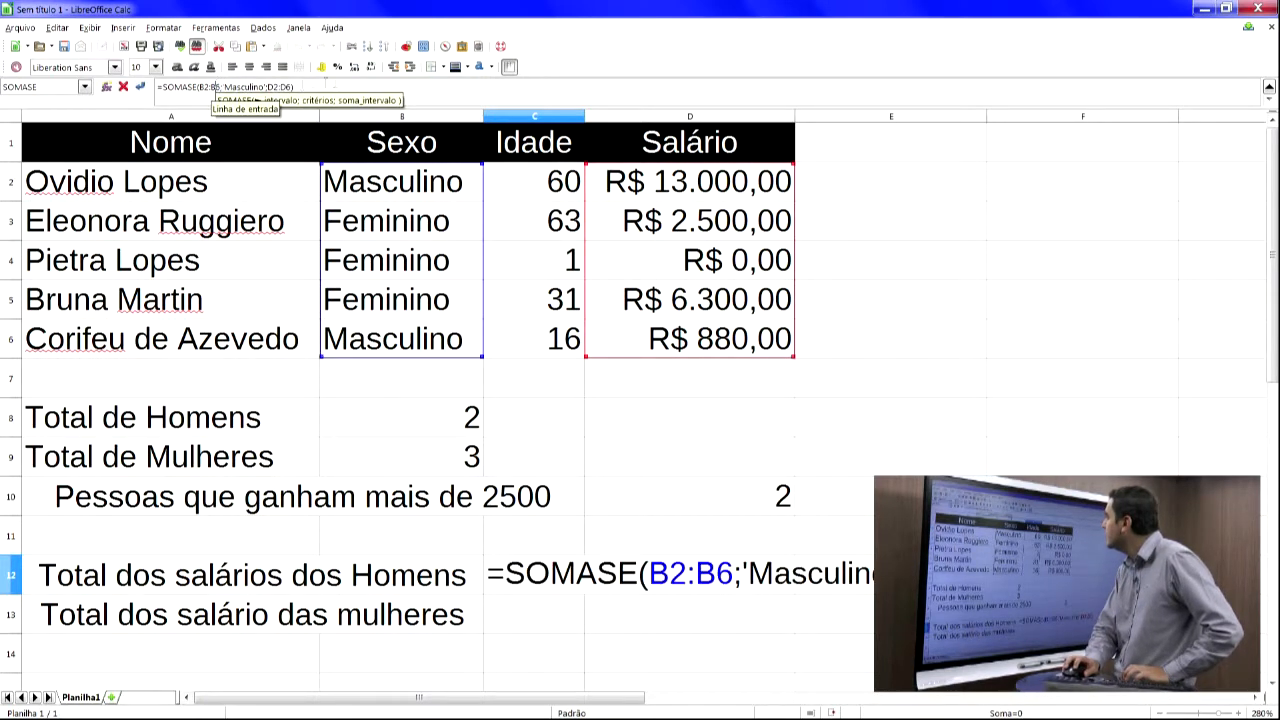
drag(304, 108, 300, 95)
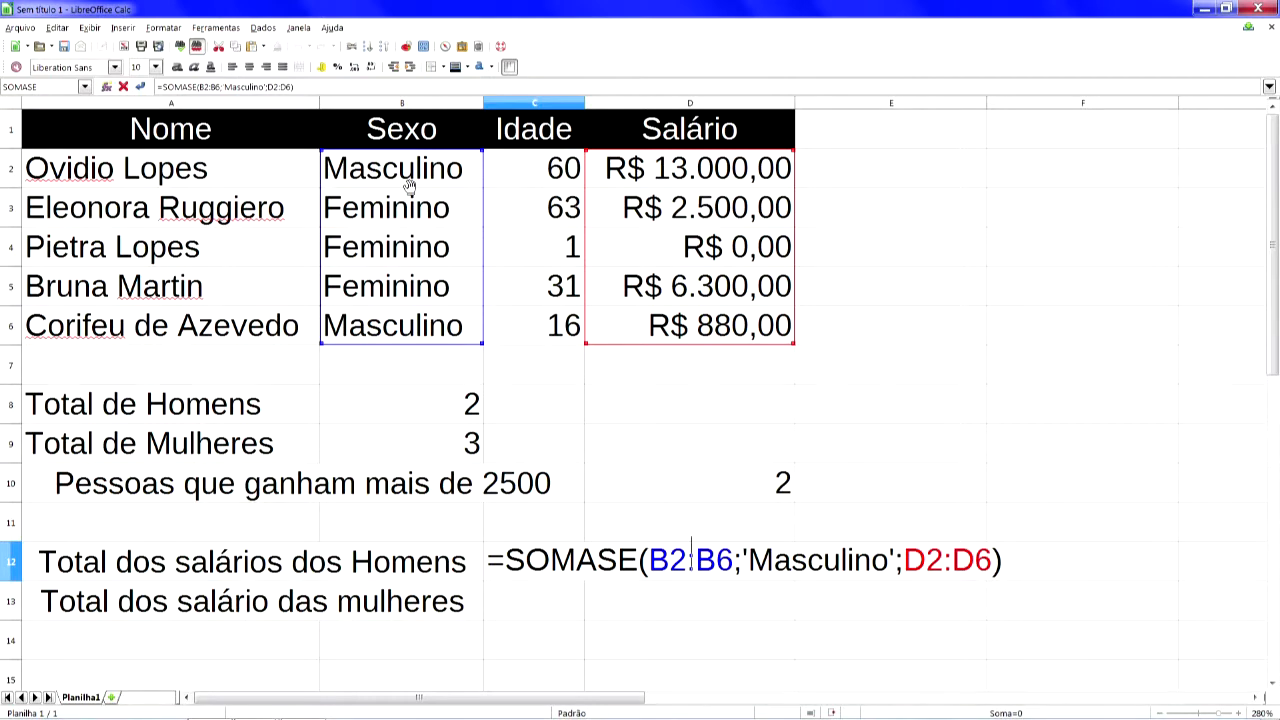
key(Right)
key(Right)
key(Right)
key(Right)
key(Right)
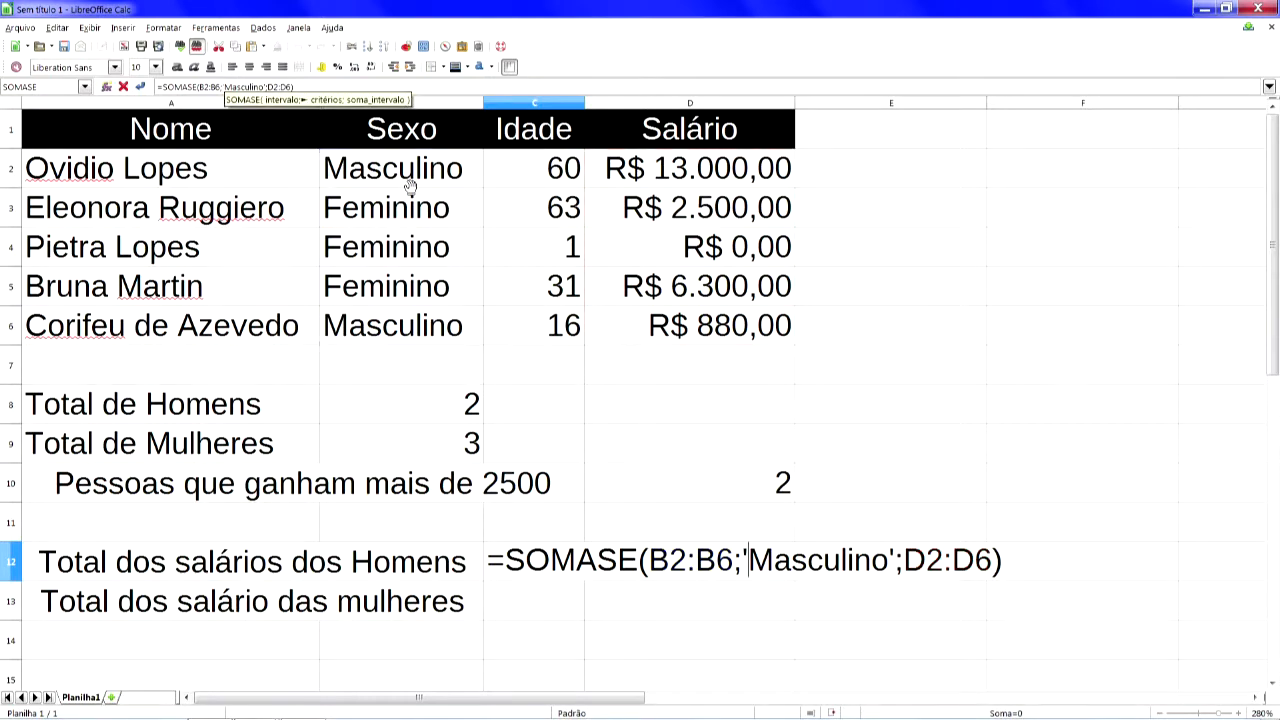
key(BackSpace)
text(")
key(Right)
key(Right)
key(Right)
key(Right)
key(Right)
key(Right)
key(Right)
key(Right)
key(Right)
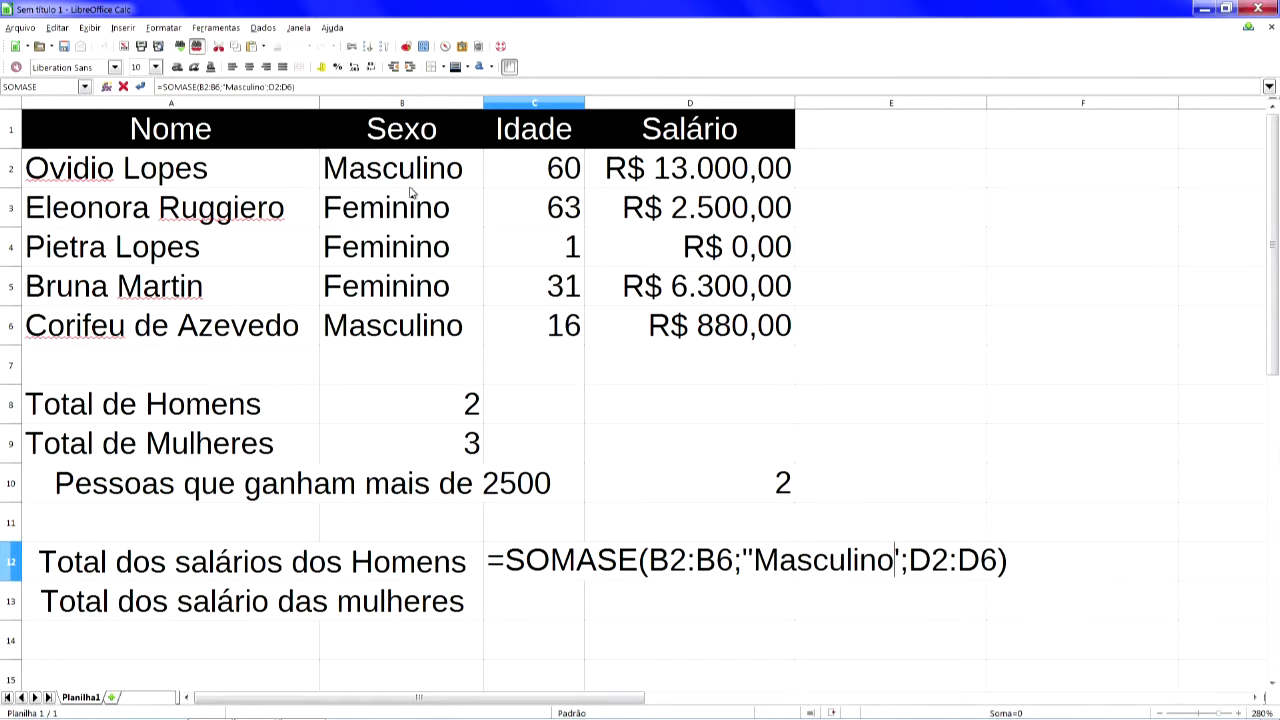
key(Delete)
text(")
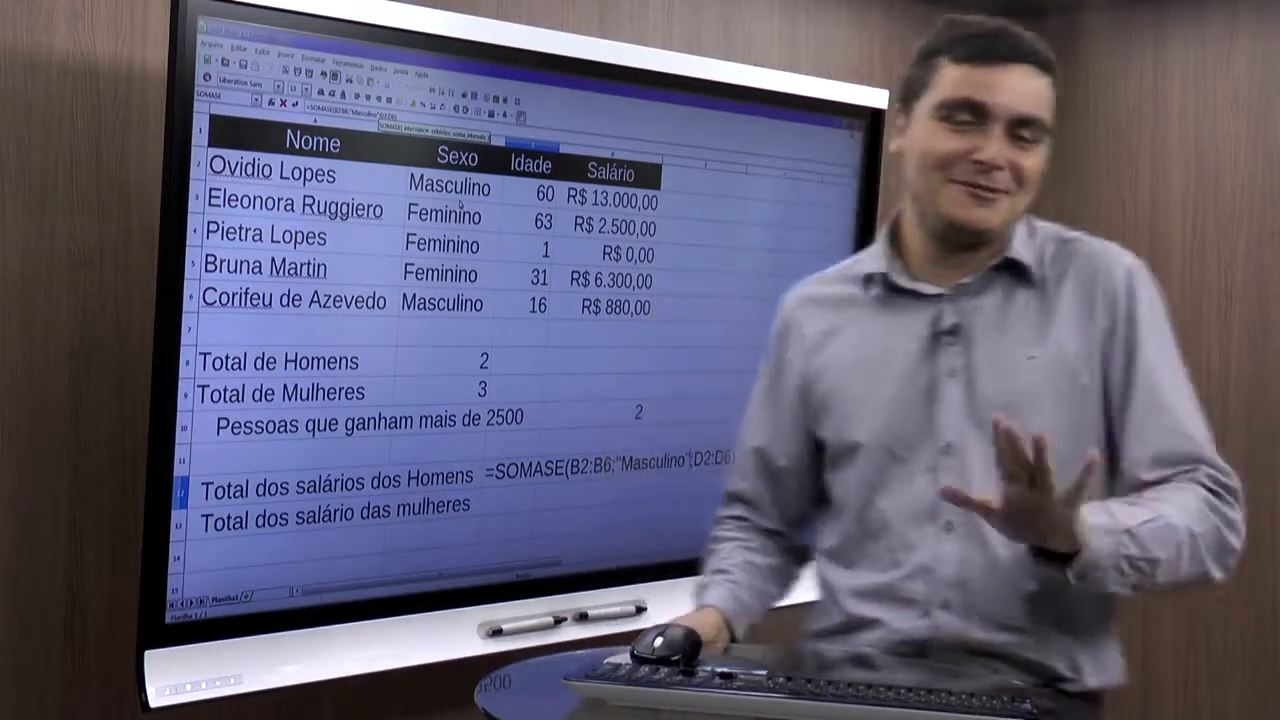
key(Return)
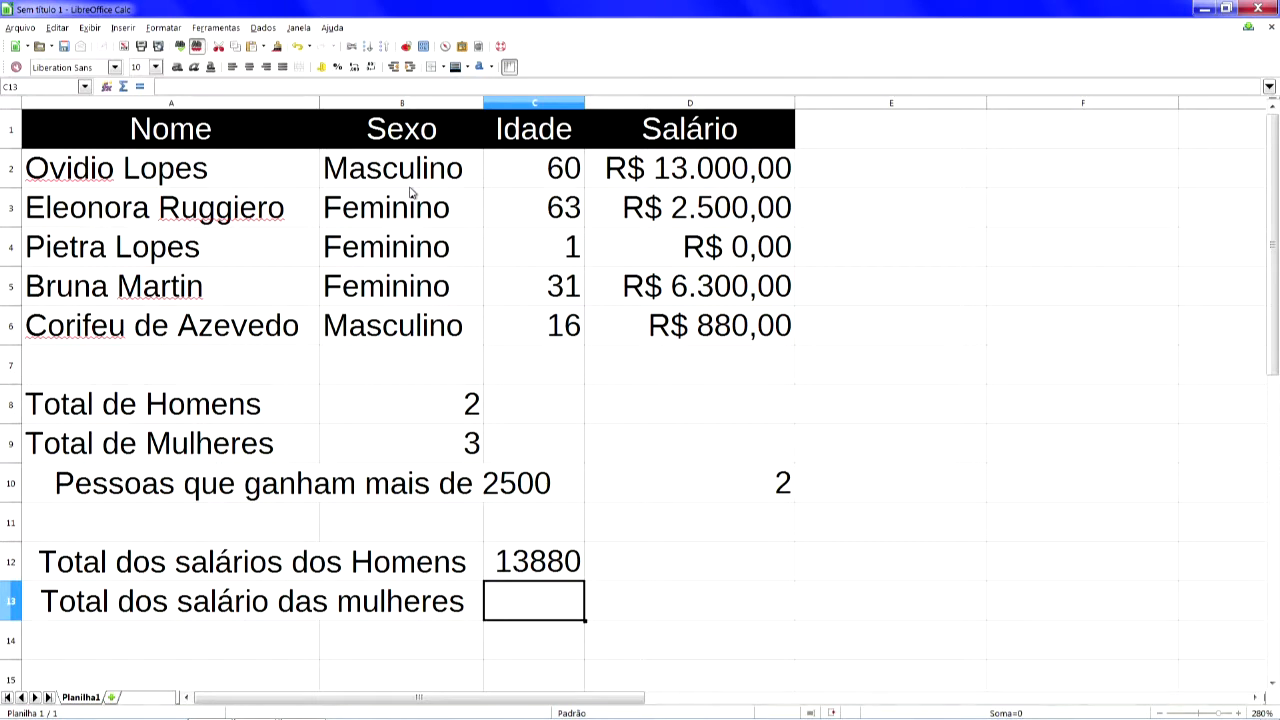
- Widen column C to fit its contents so the men's salary total displays fully
key(Up)
key(F2)
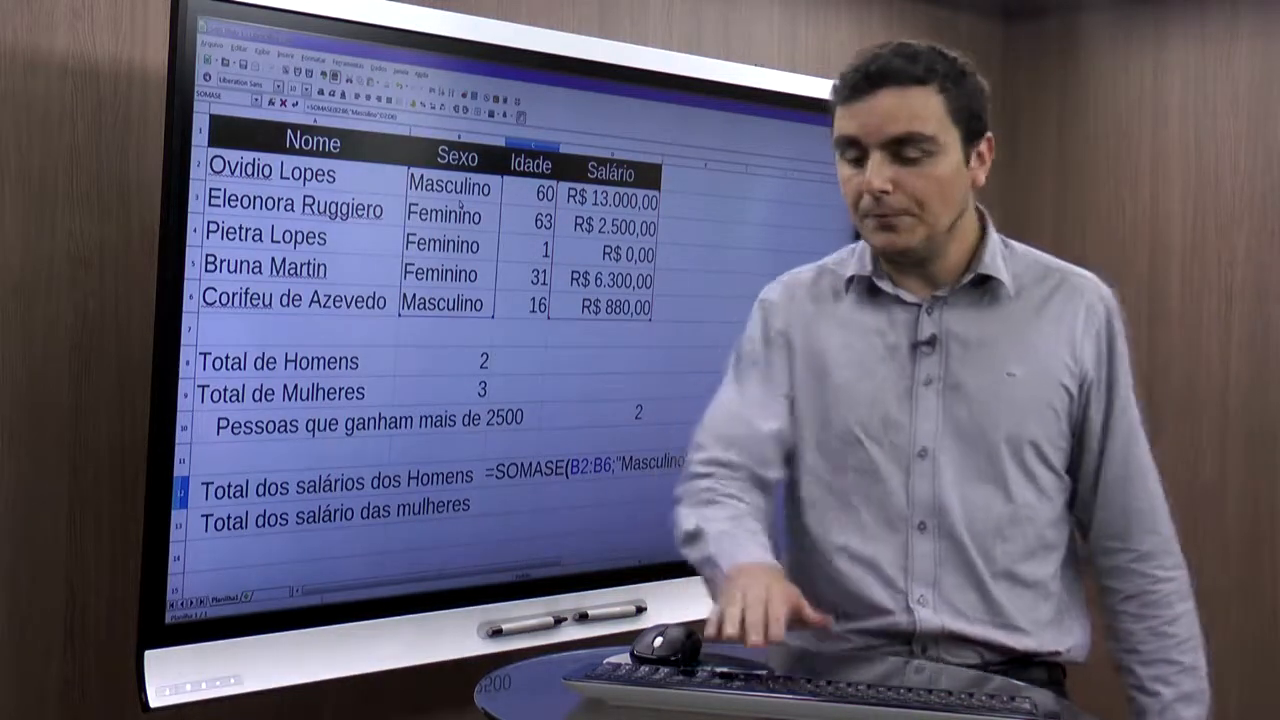
key(Return)
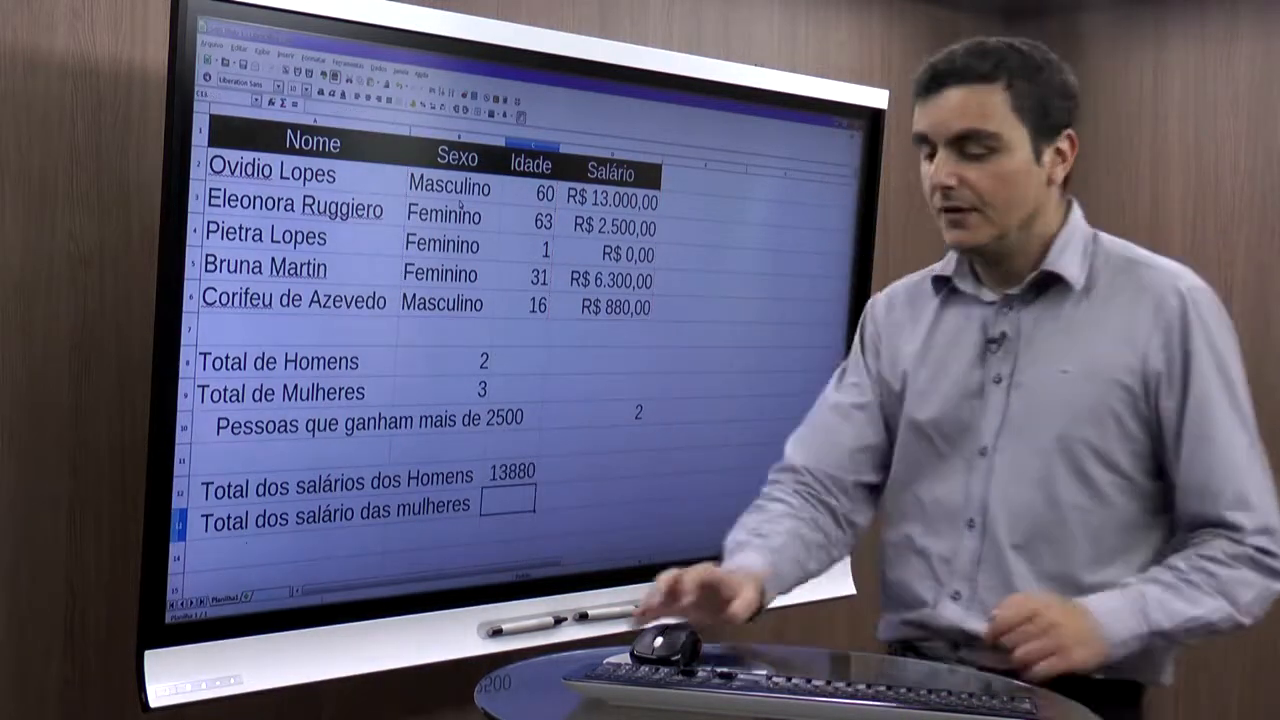
click(510, 473)
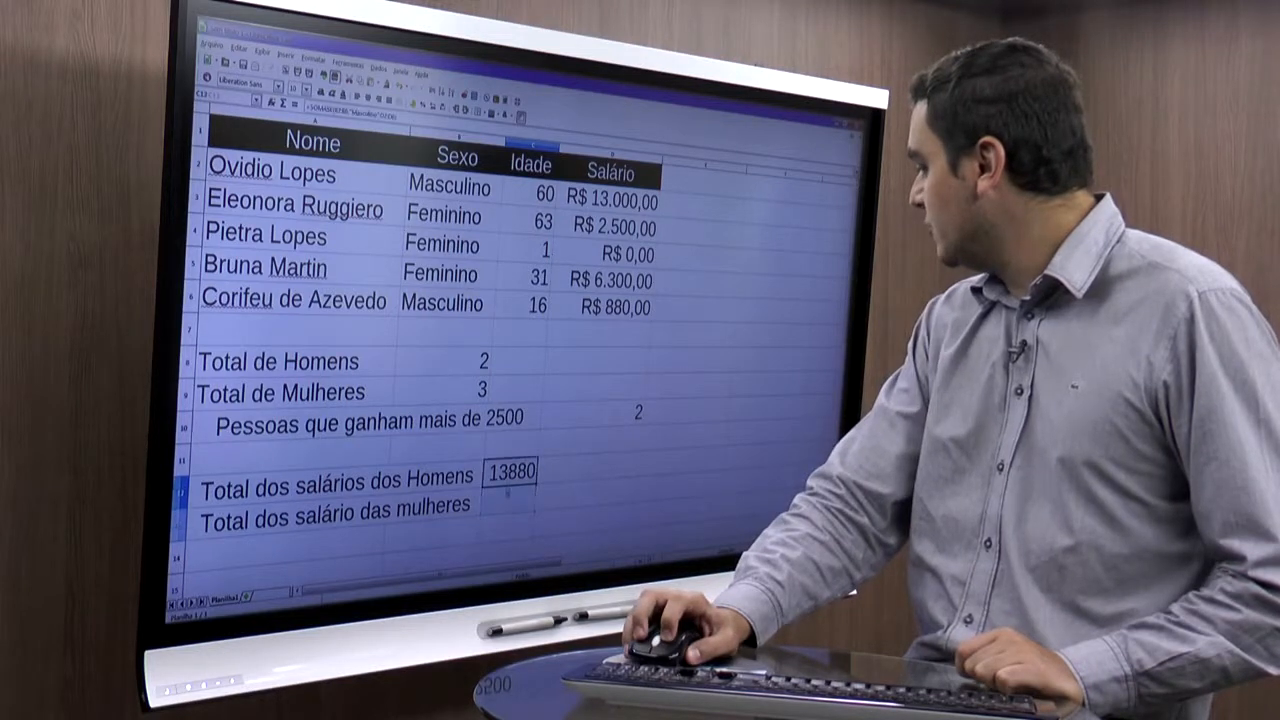
drag(509, 499, 510, 474)
click(413, 104)
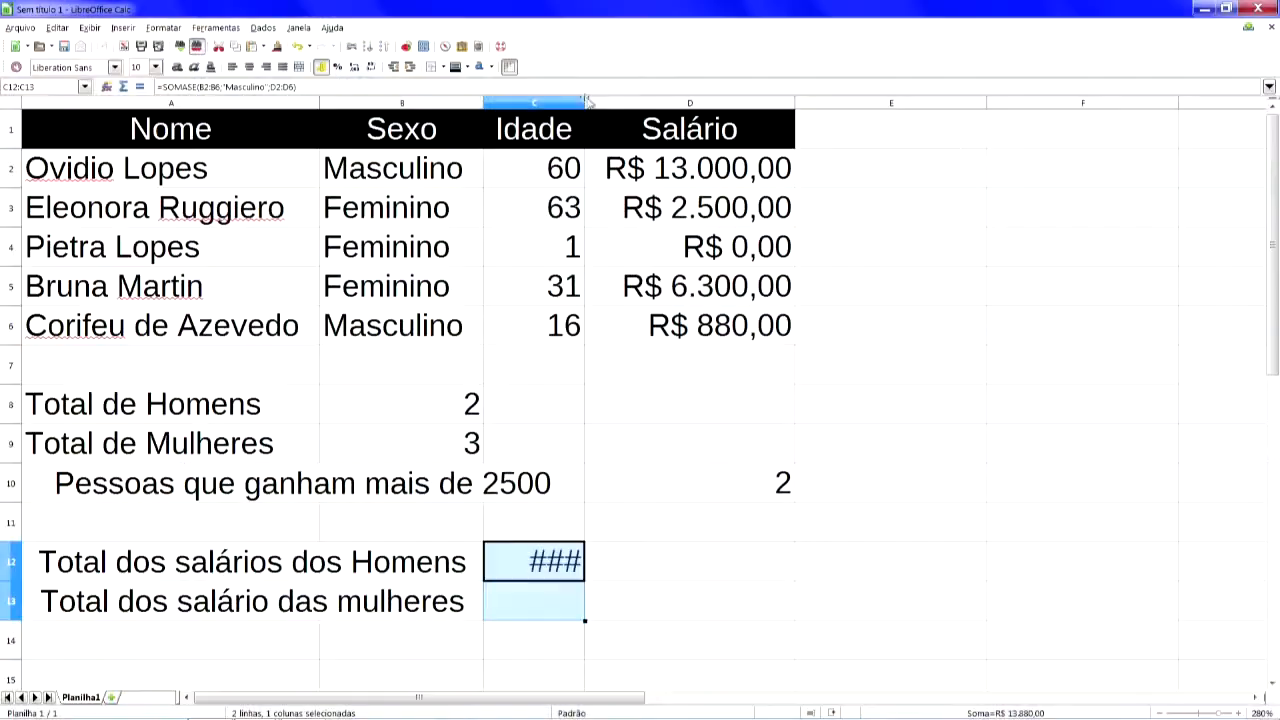
click(592, 103)
click(580, 103)
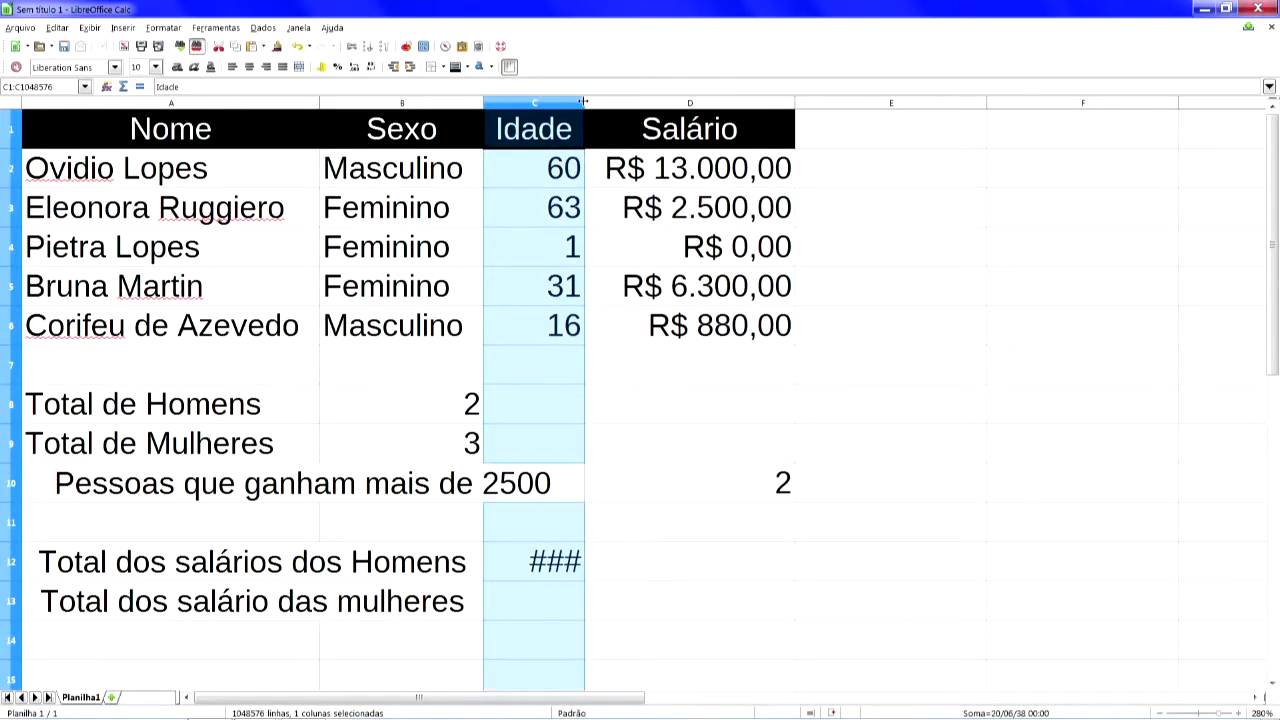
double_click(583, 101)
click(583, 604)
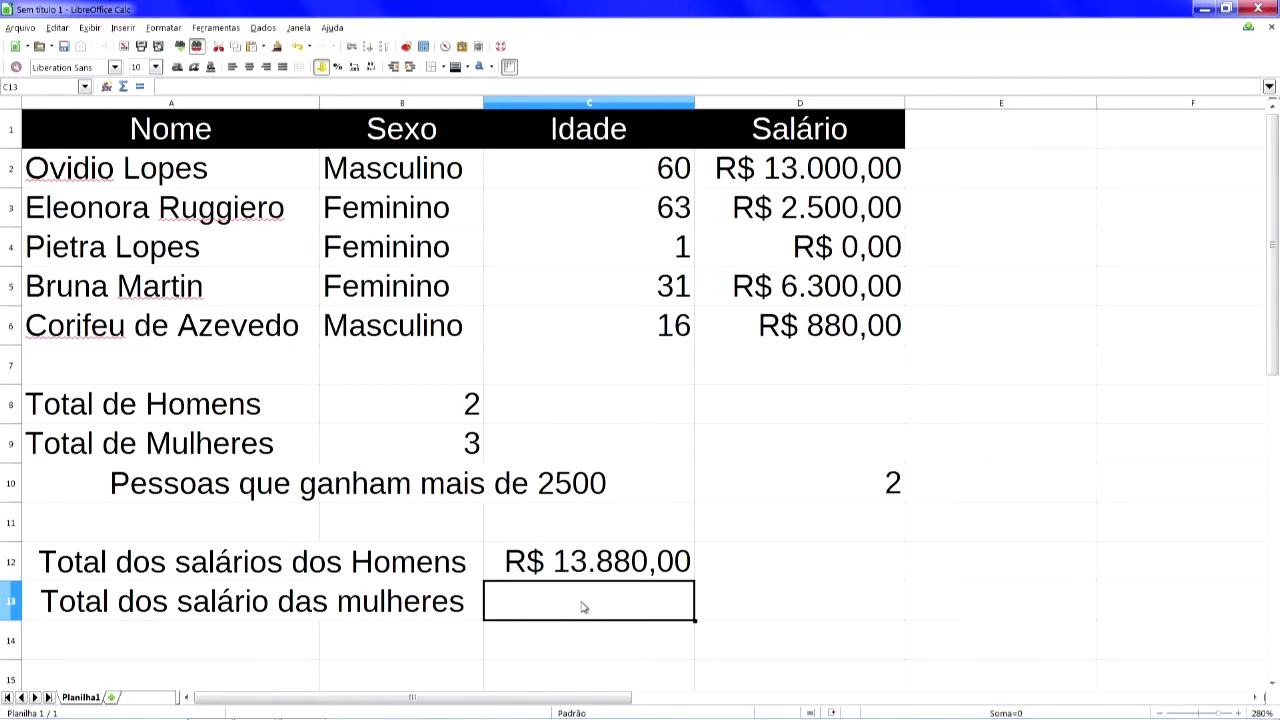
text(=soma)
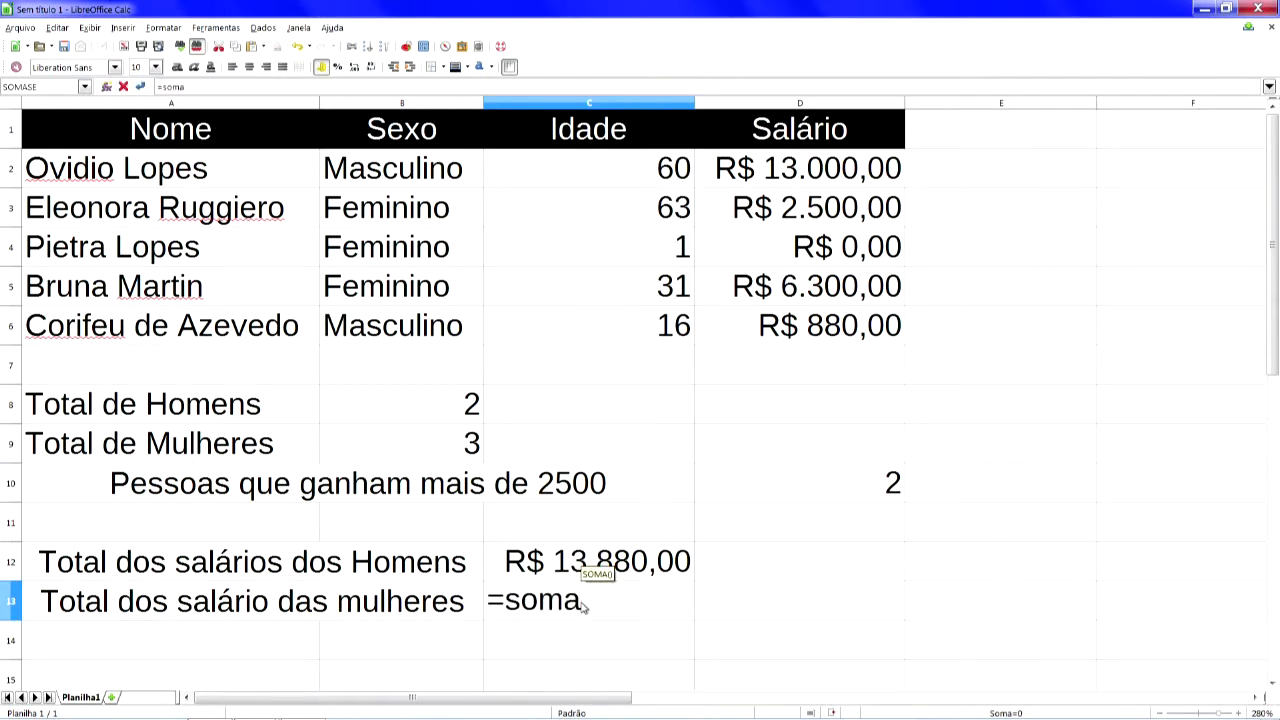
key(Return)
key(Up)
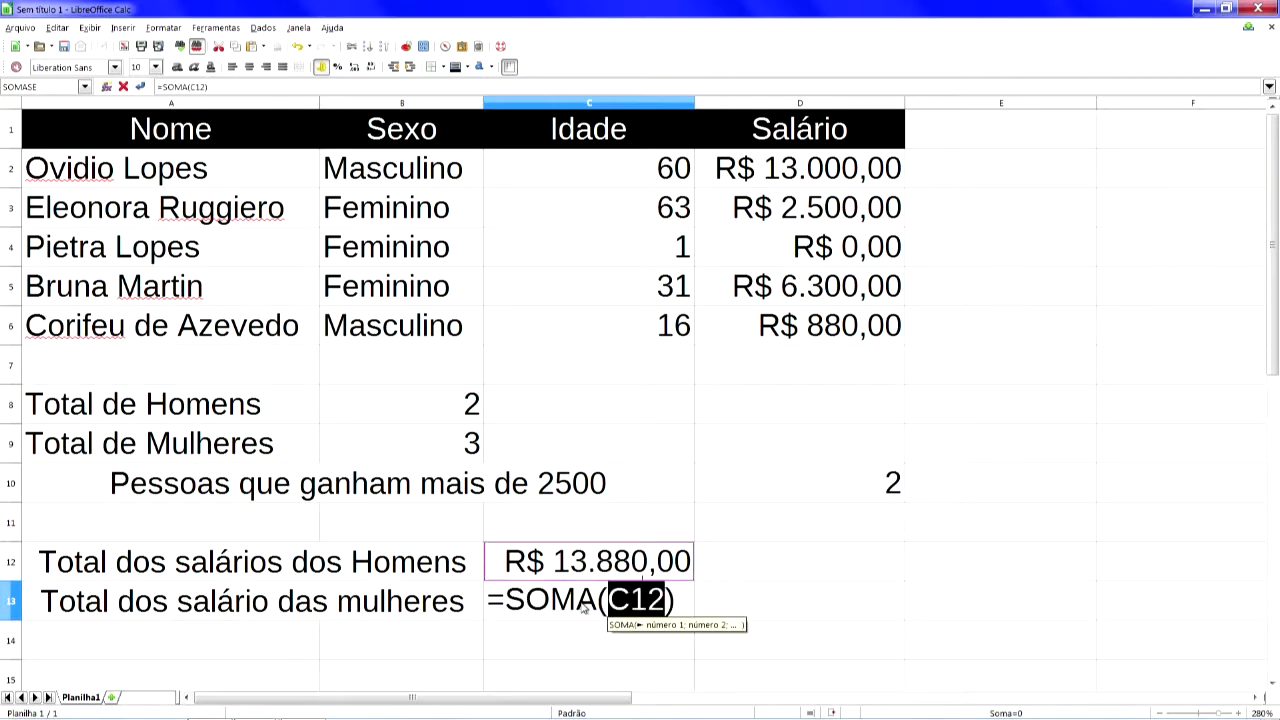
key(Escape)
key(Up)
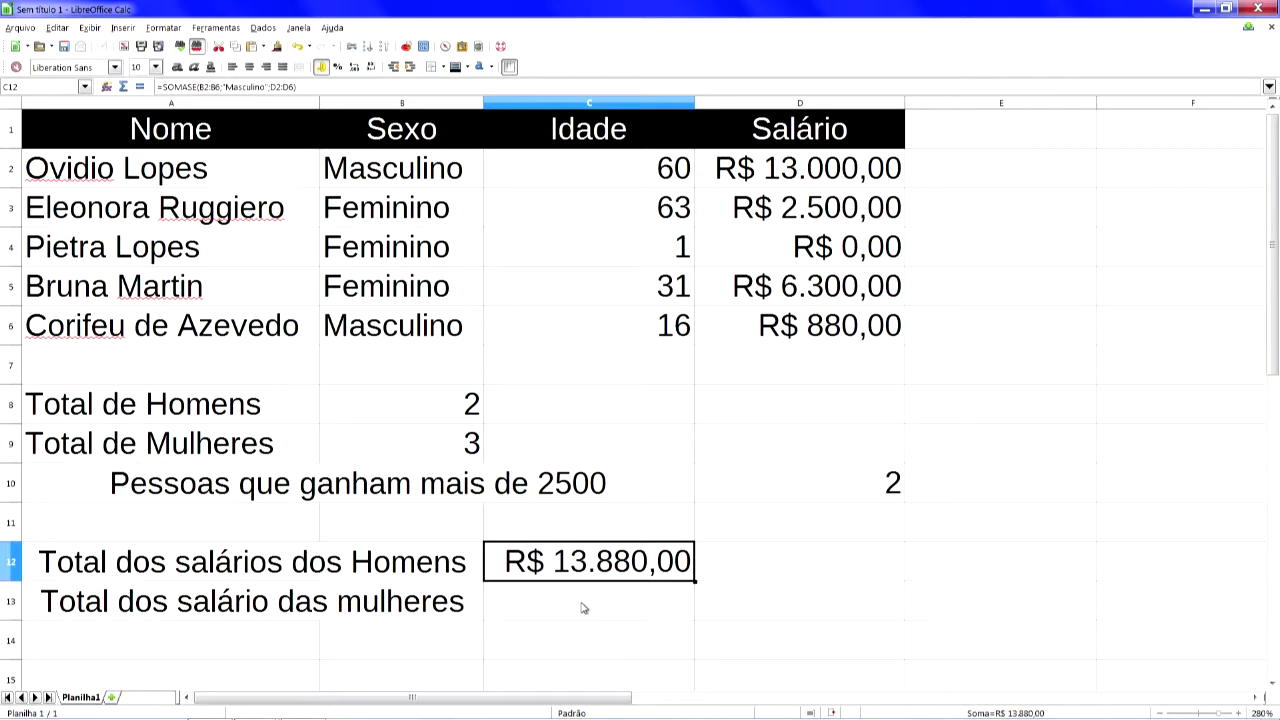
- Enter =SOMASE(B2:B6;"Feminino";D2:D6) in C13 to total the women's salaries
click(584, 608)
text(=)
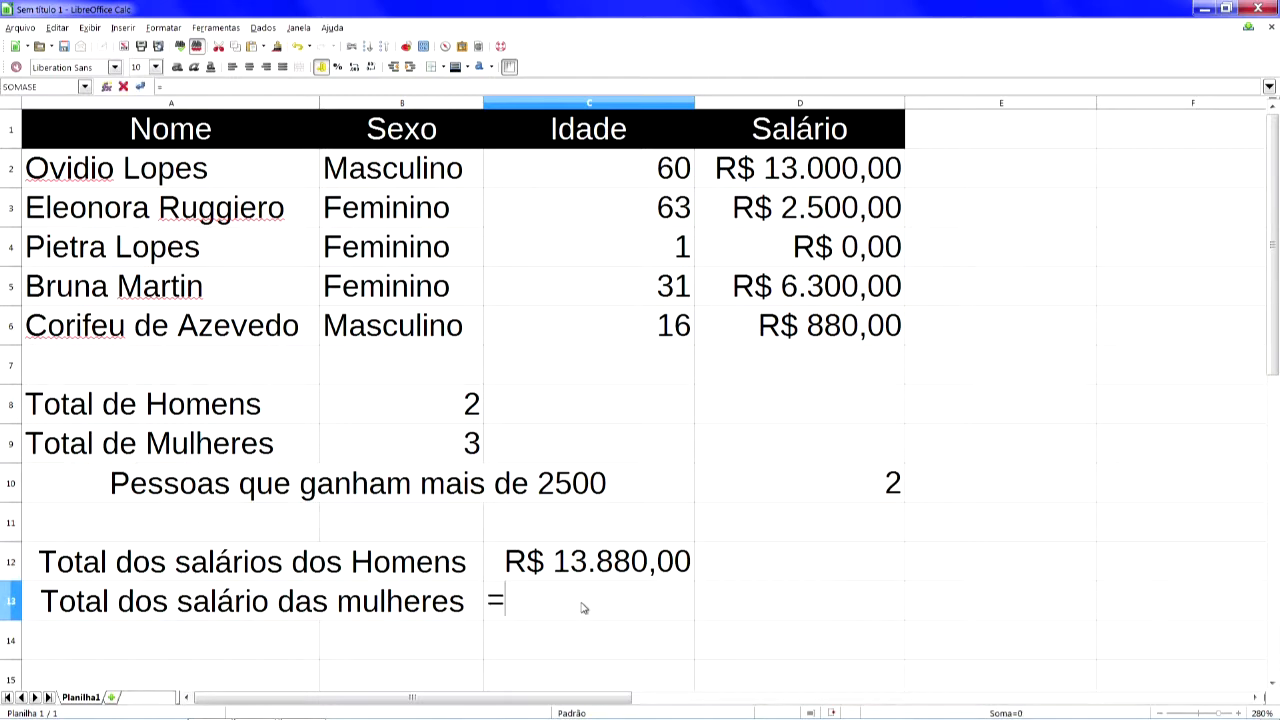
text(somase()
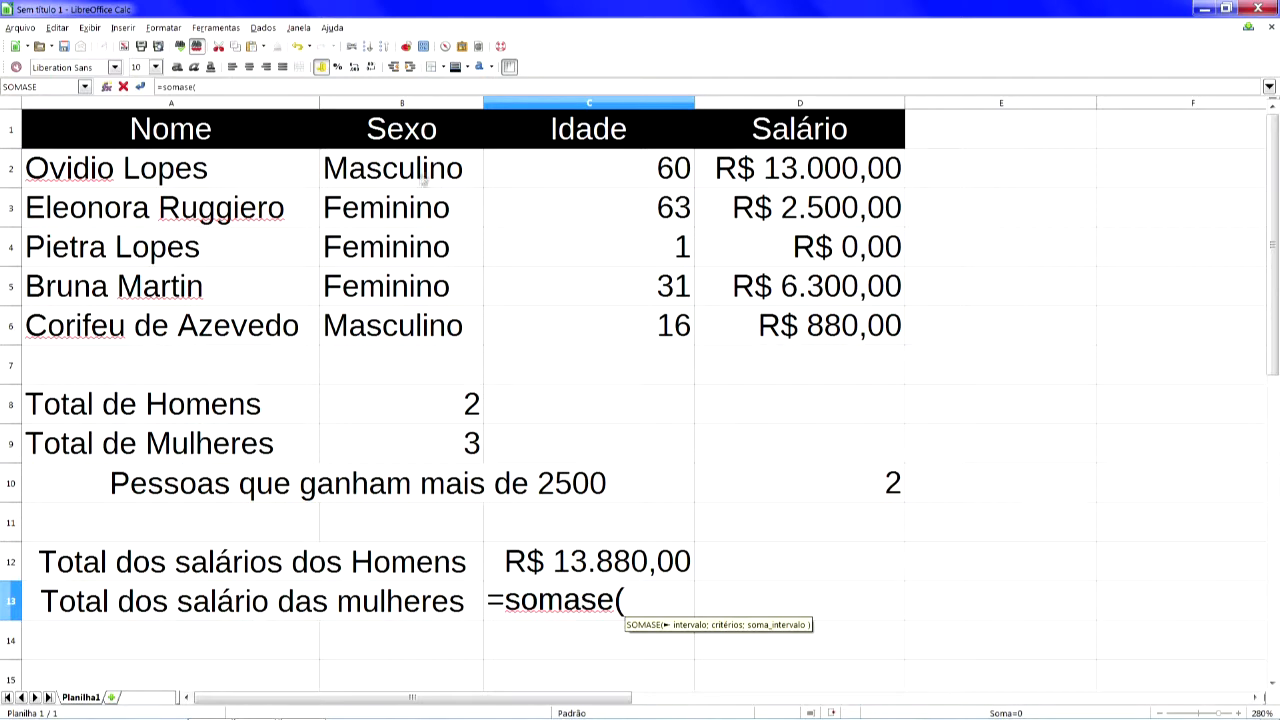
drag(424, 168, 426, 333)
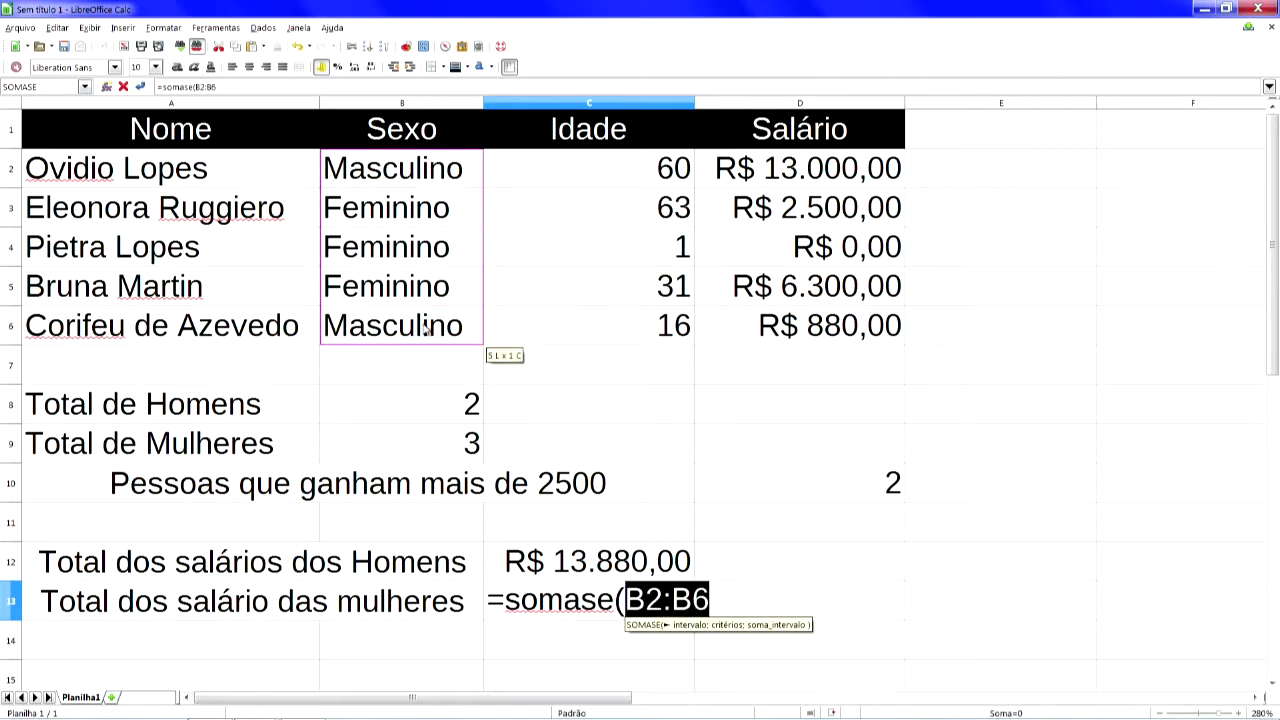
text(;)
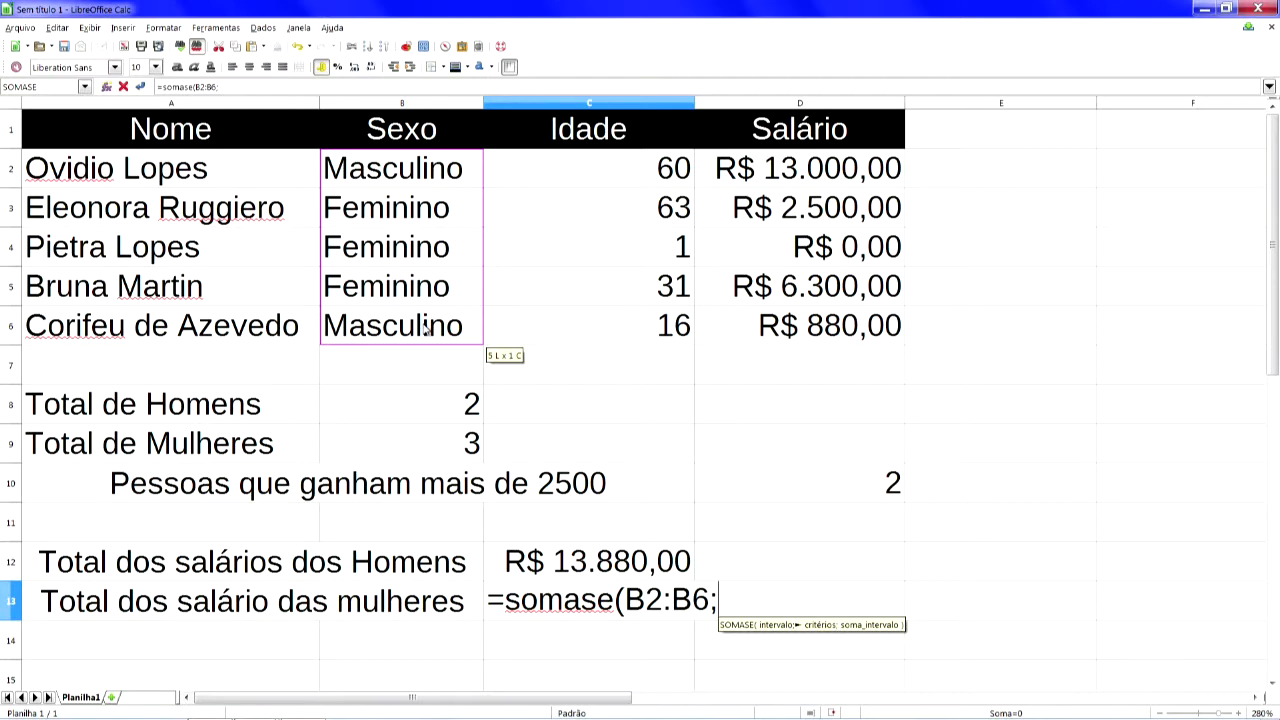
text("Feminino)
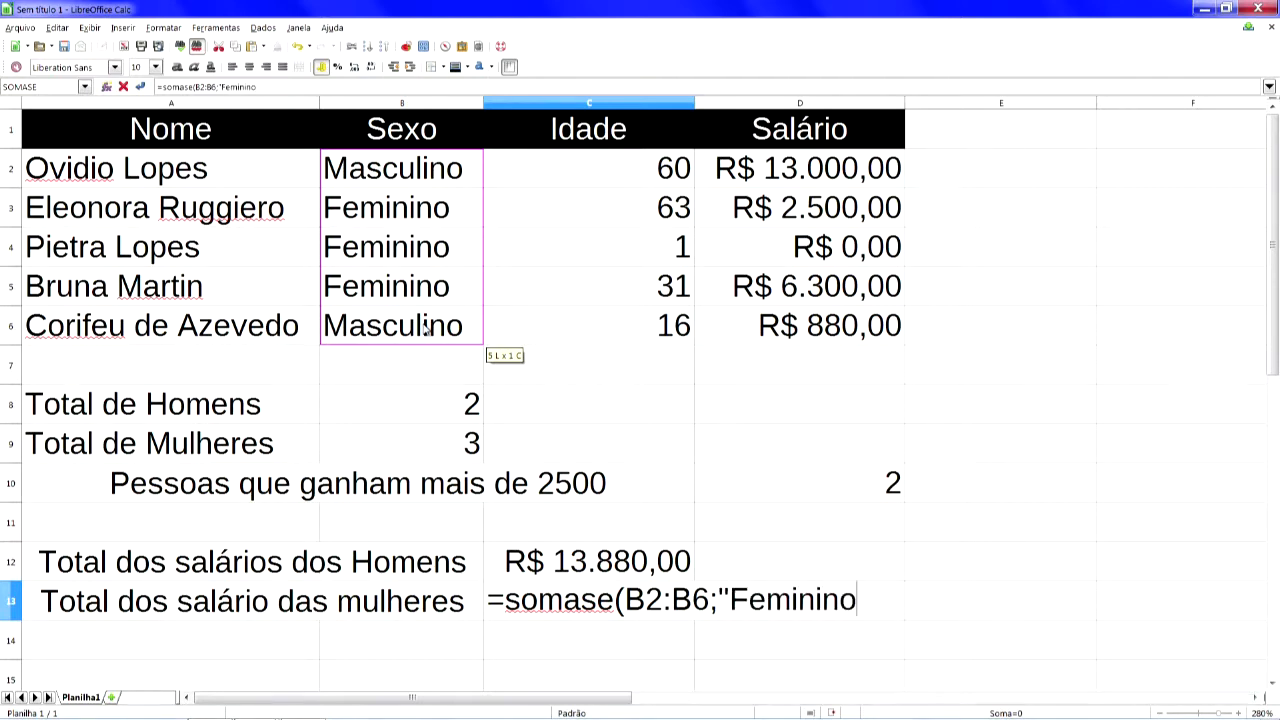
text(";)
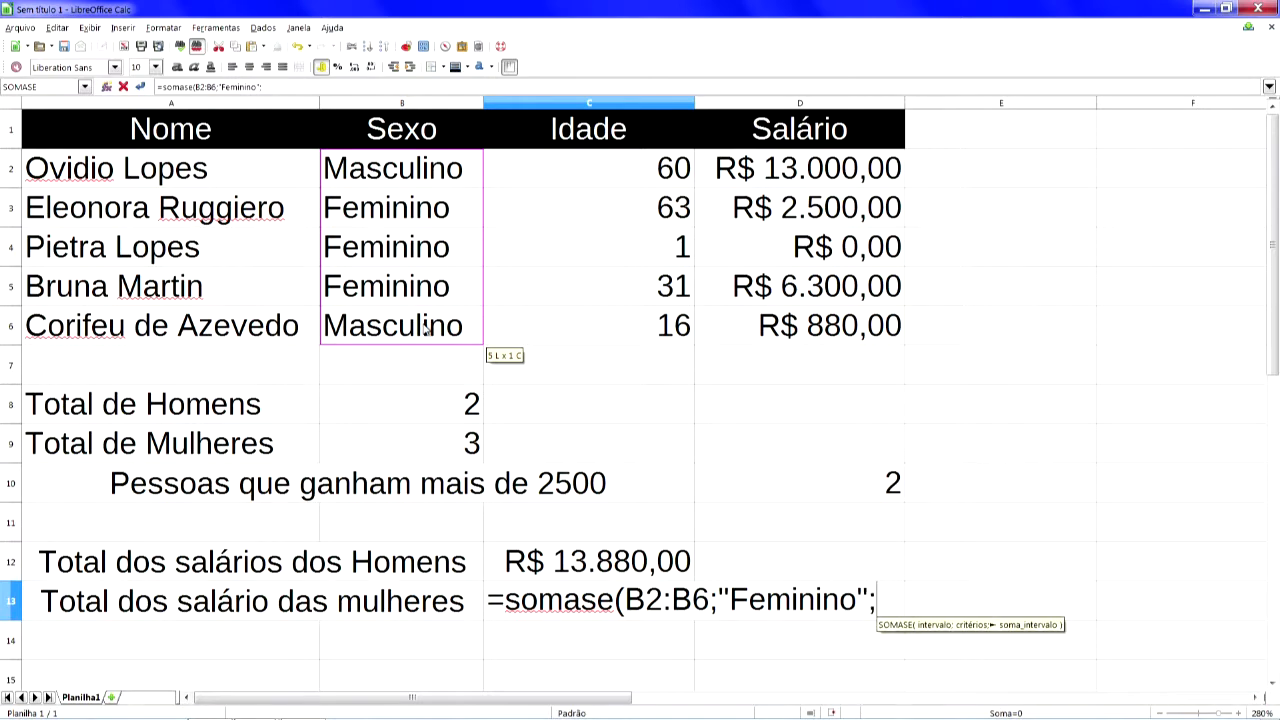
click(838, 170)
drag(838, 170, 826, 326)
text())
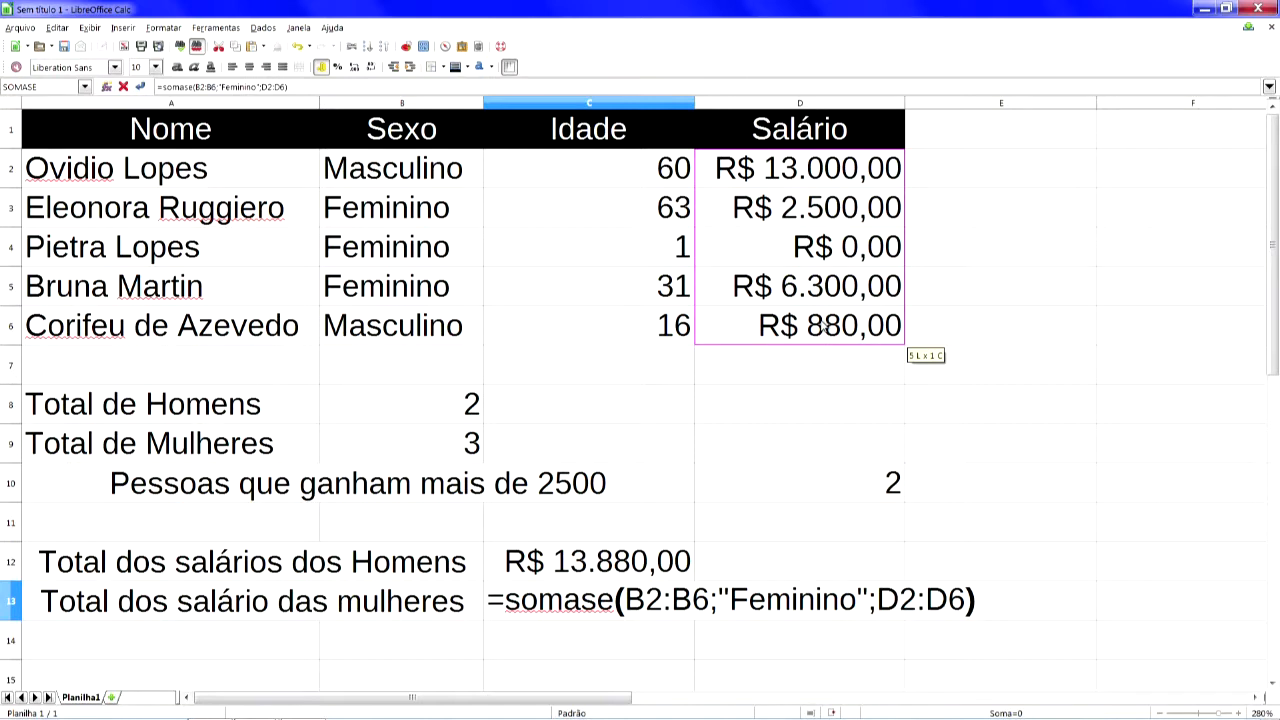
key(Return)
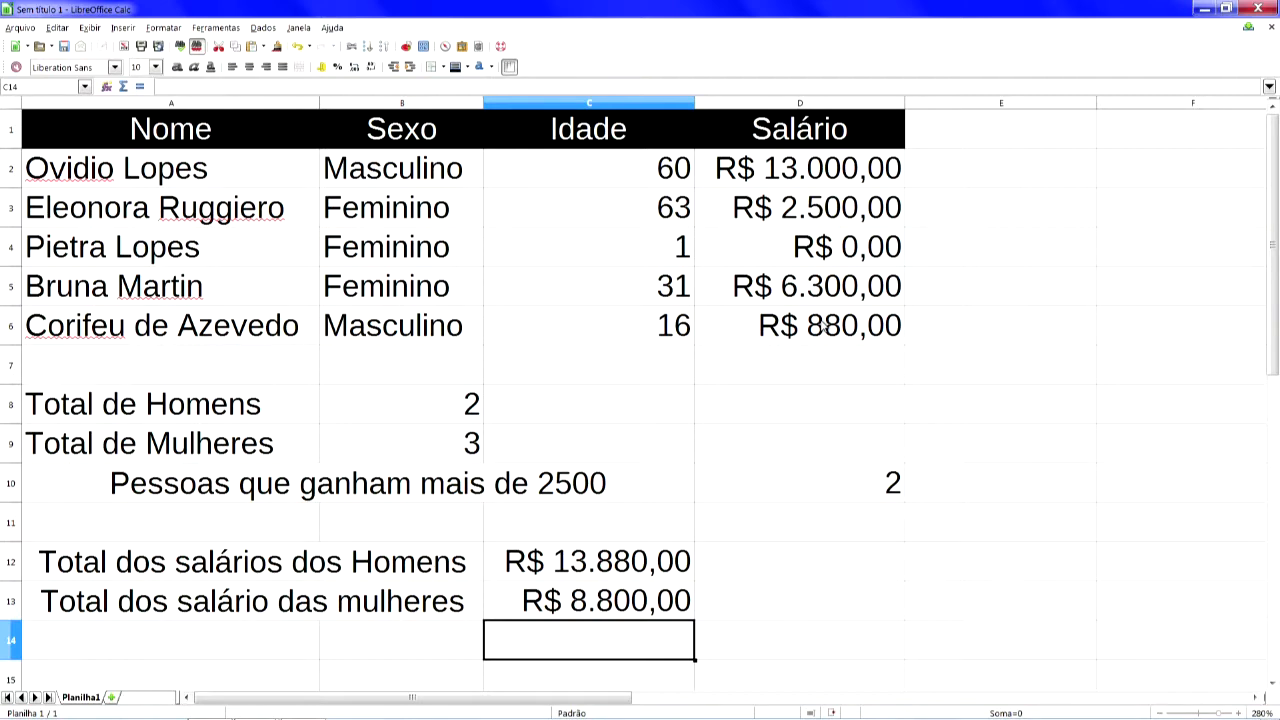
- Change the salaries in D2 and D3 to 20000 and 5000 to test the totals
key(Up)
key(Up)
key(Up)
key(Up)
key(Up)
key(Up)
key(Up)
key(Up)
key(Up)
key(Up)
key(Up)
key(Up)
key(Up)
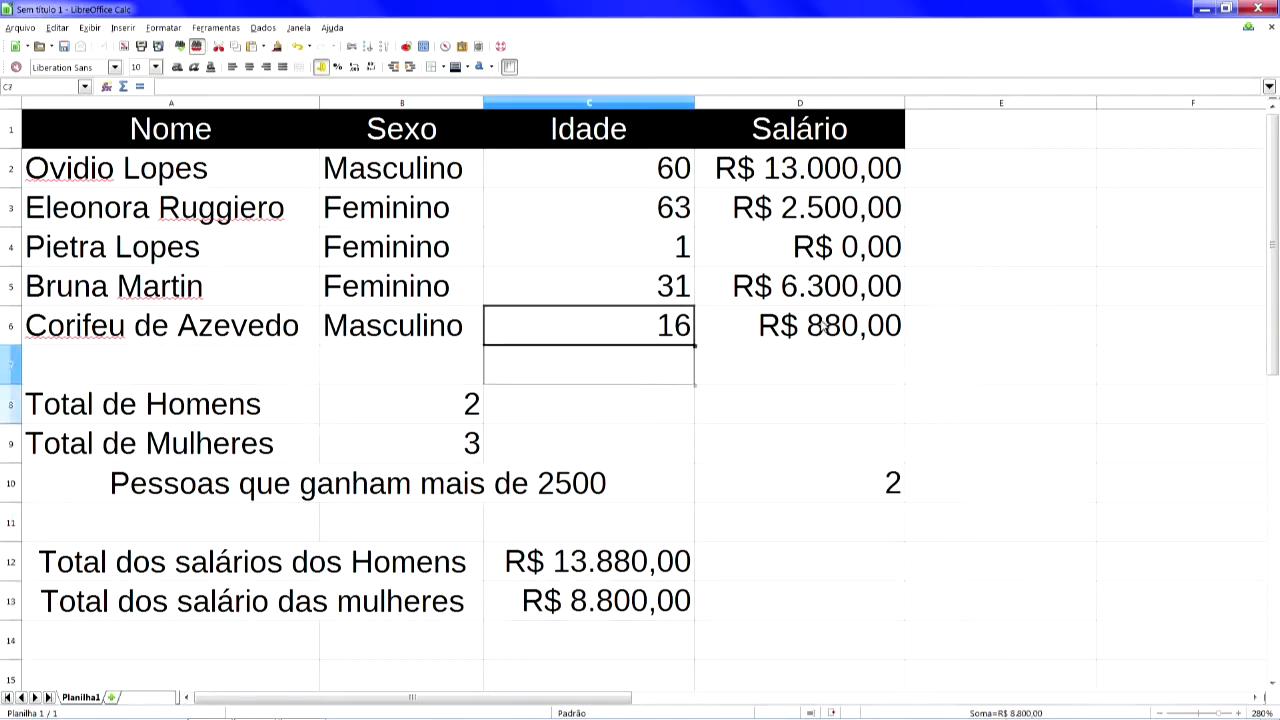
key(Right)
key(Down)
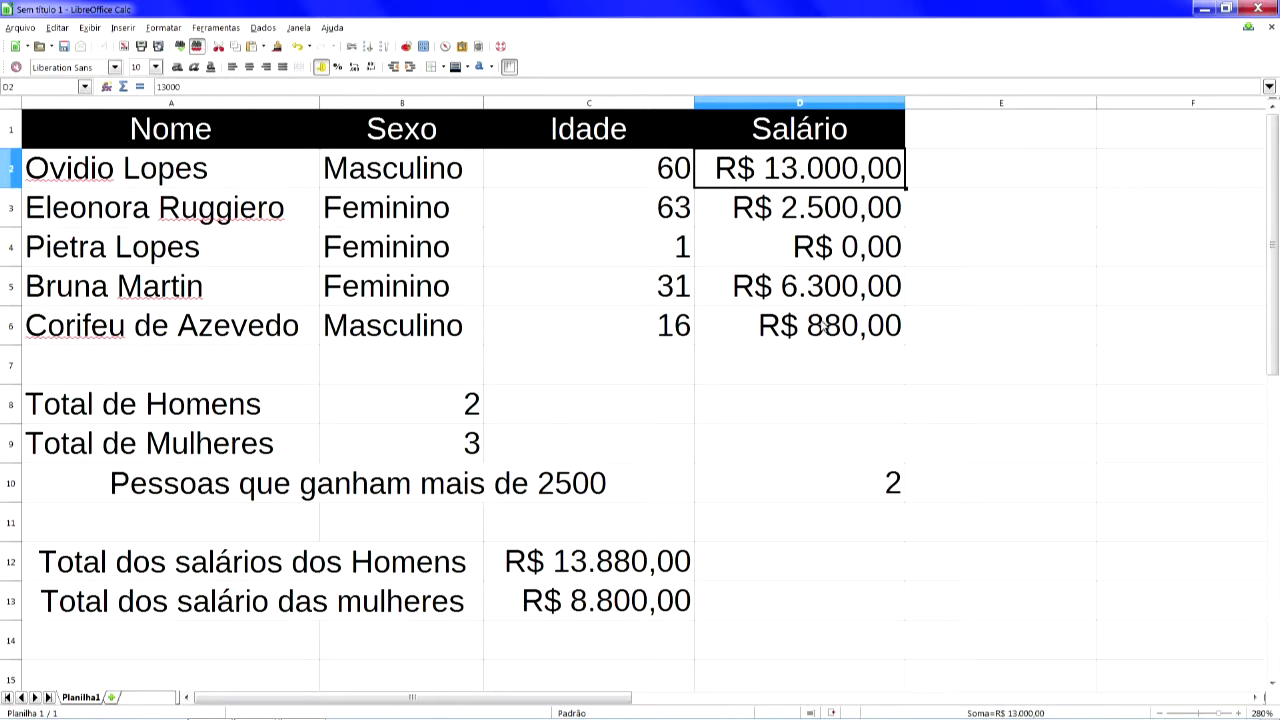
text(20)
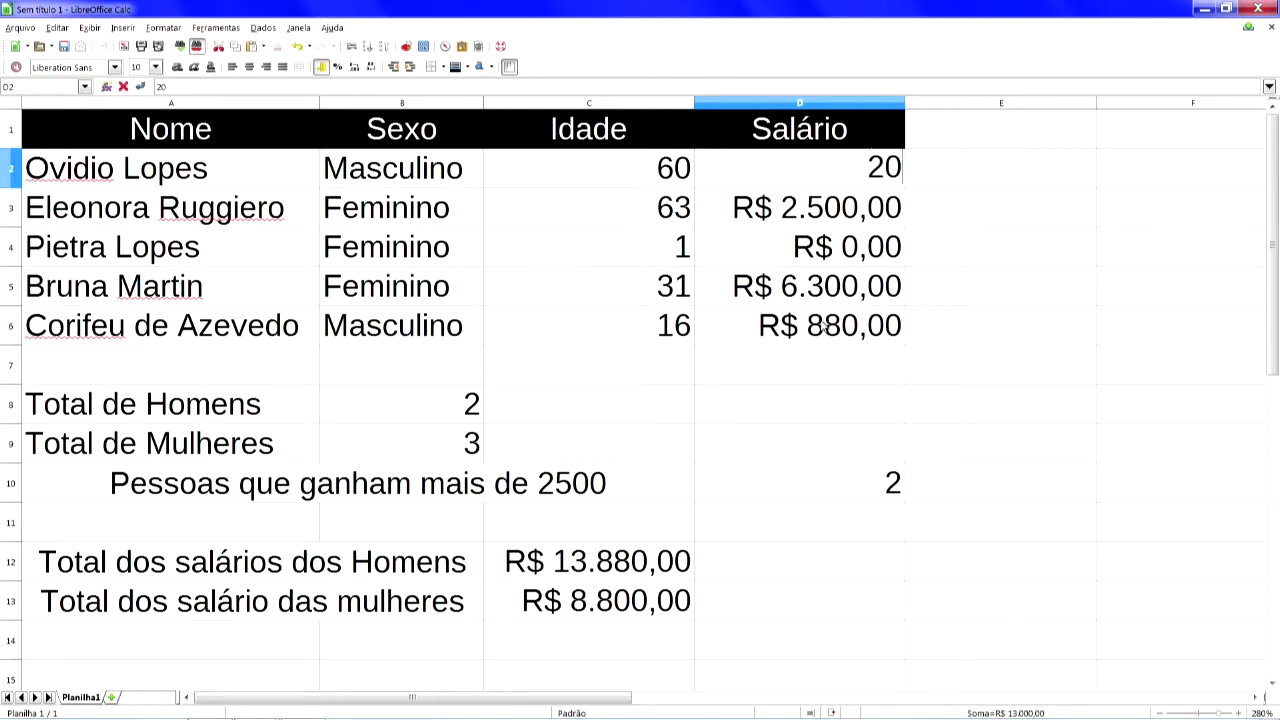
text(000)
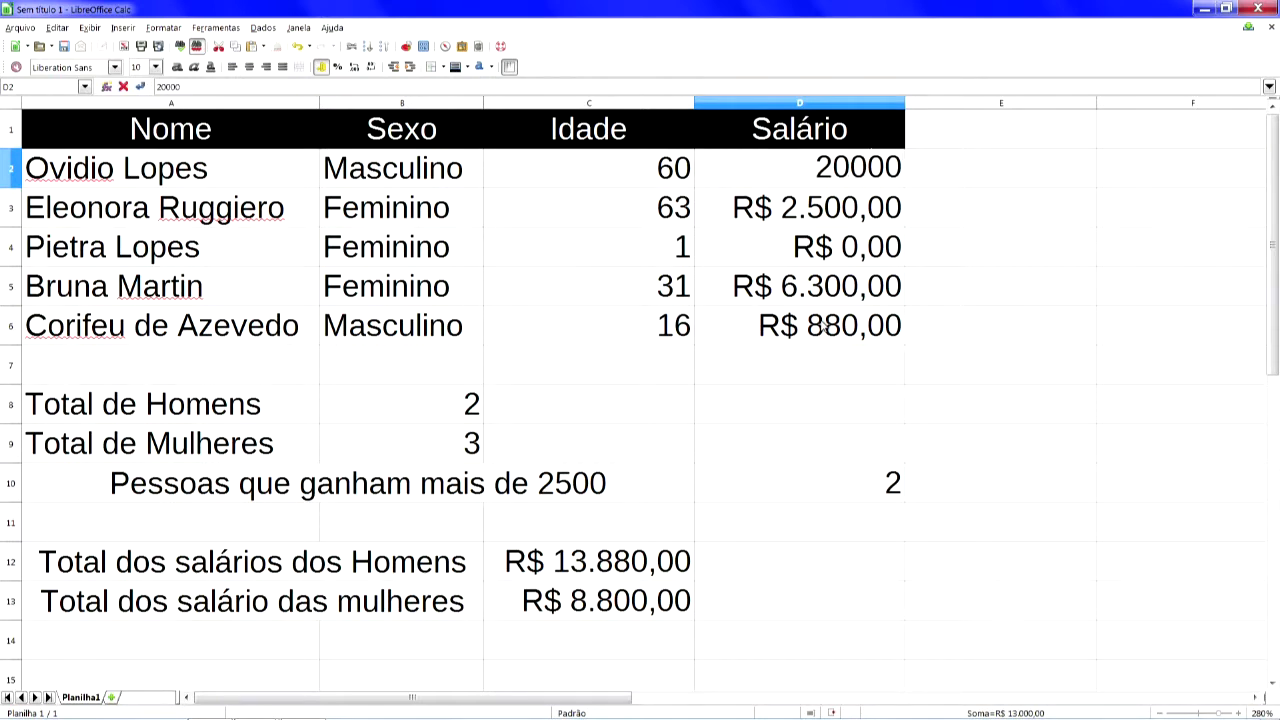
key(Return)
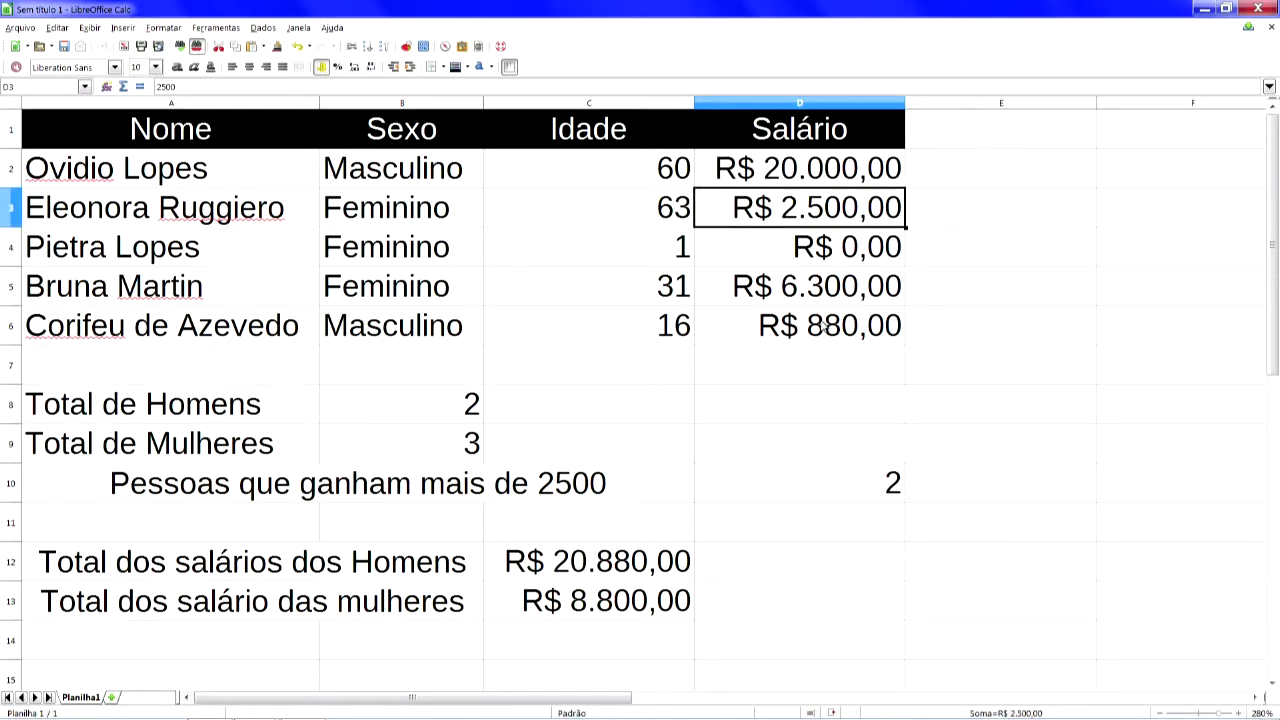
text(5000)
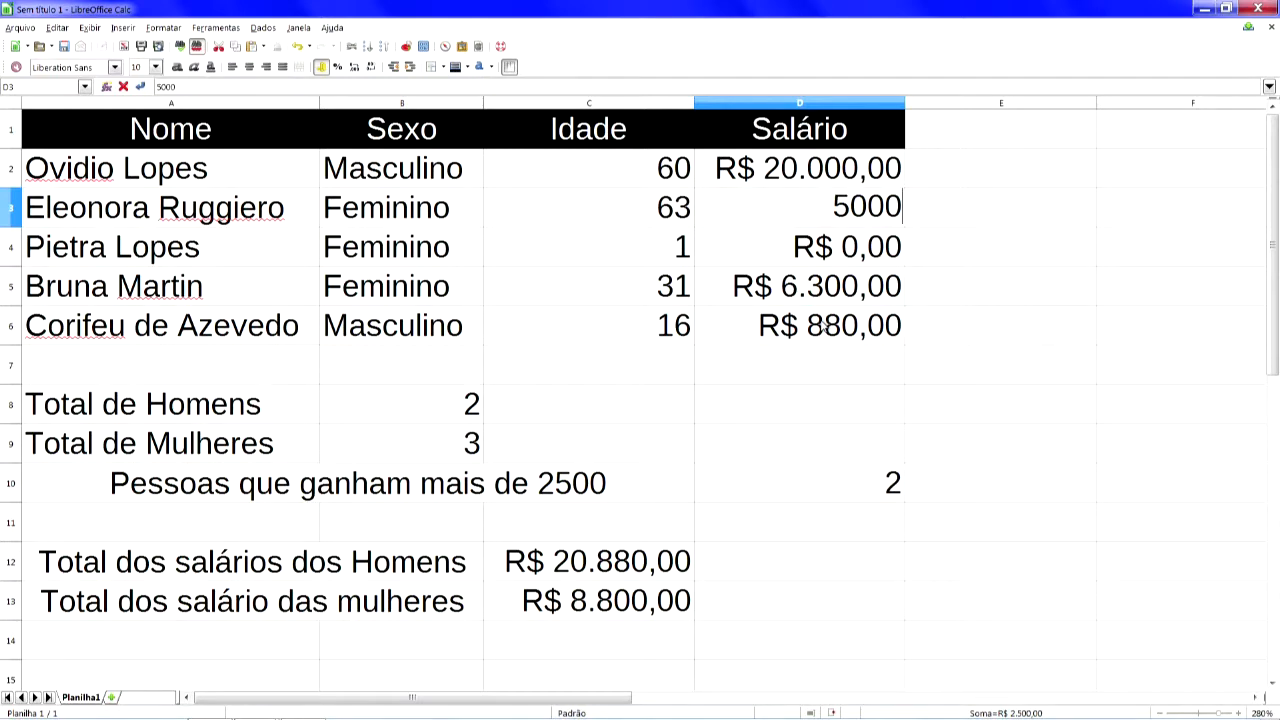
key(Return)
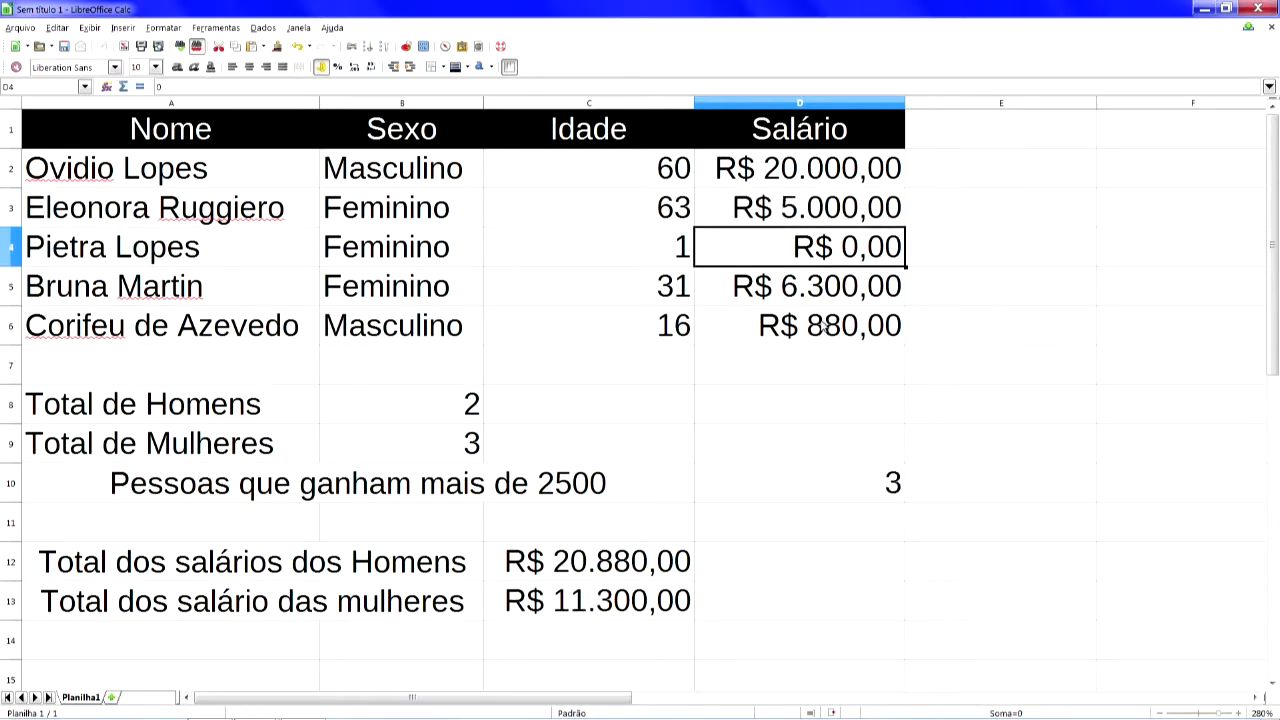